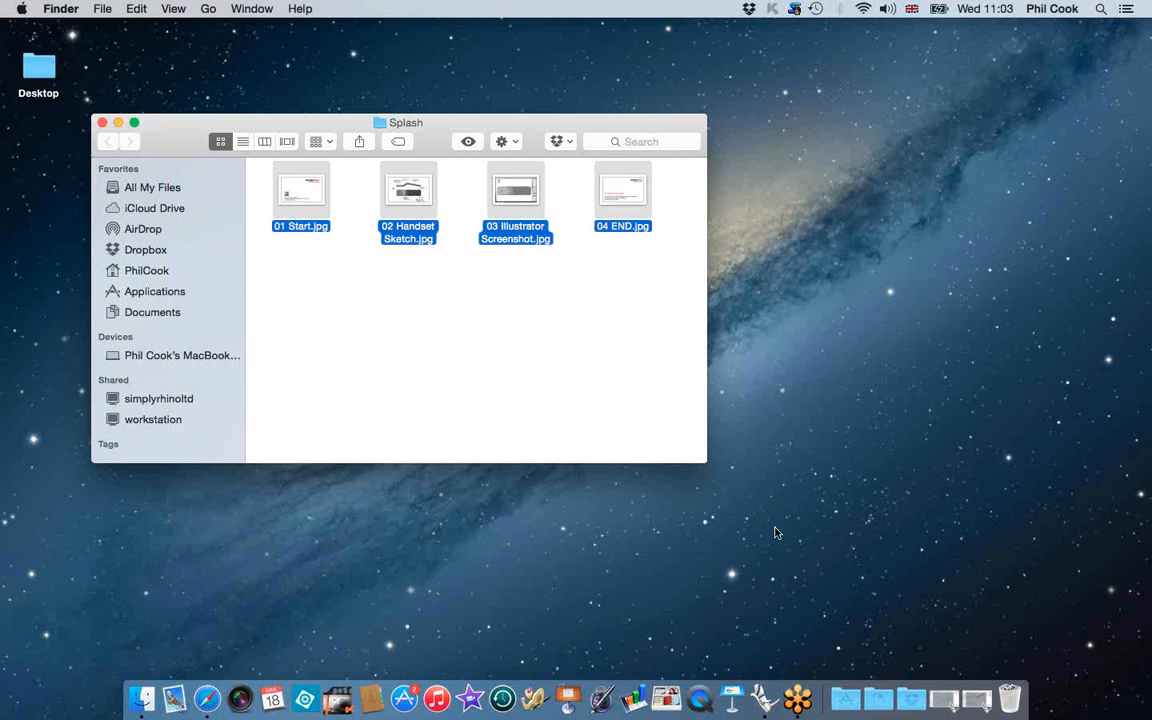
Switch to Rhinoceros and create a new document
click(765, 698)
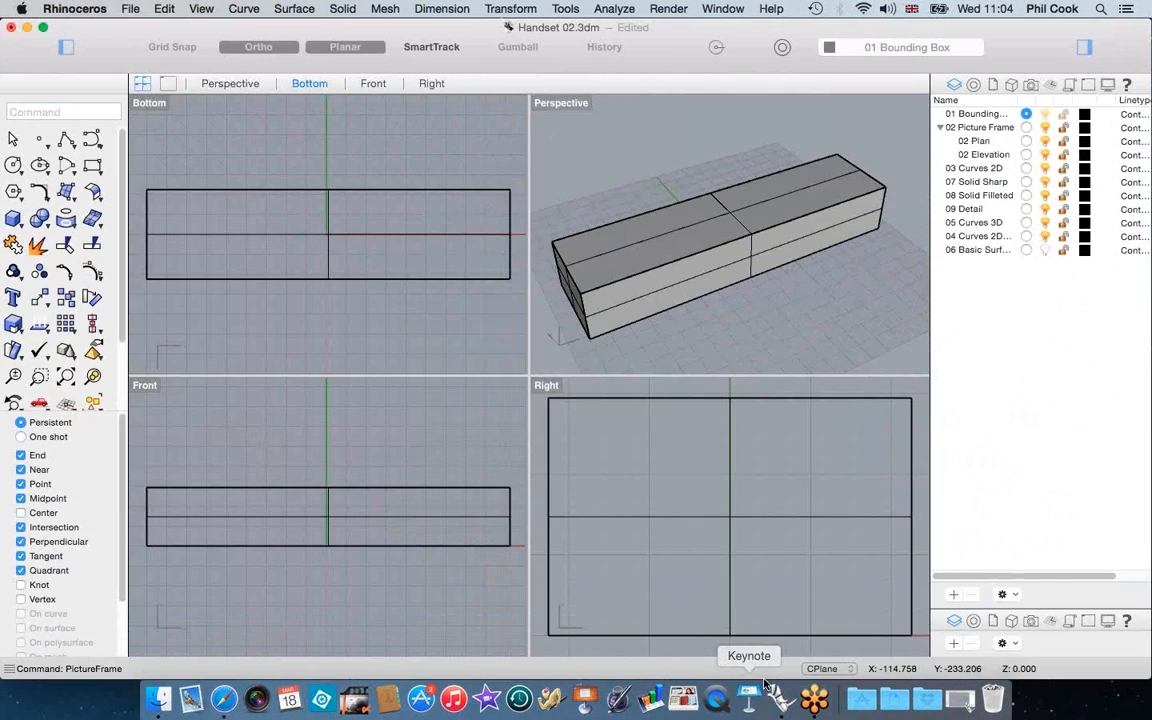
click(131, 9)
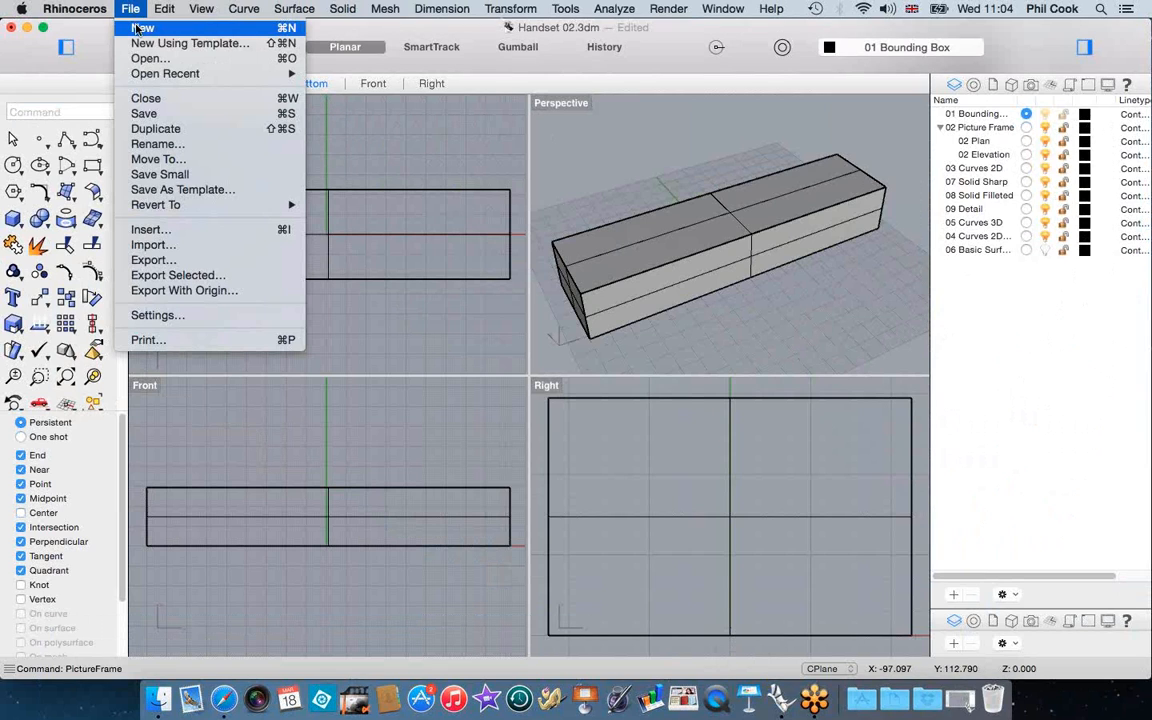
click(138, 30)
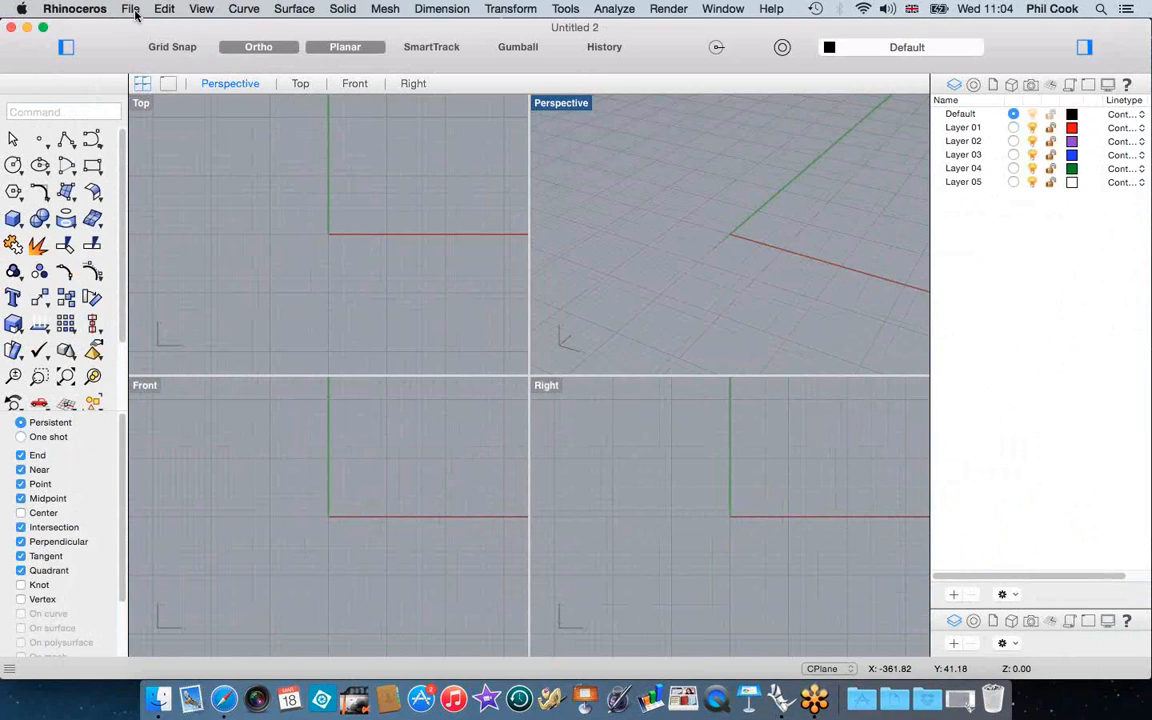
Import Handset.AI using custom scaling, with 1.00 mm in the PDF equal to 1.00 Rhino unit
click(133, 10)
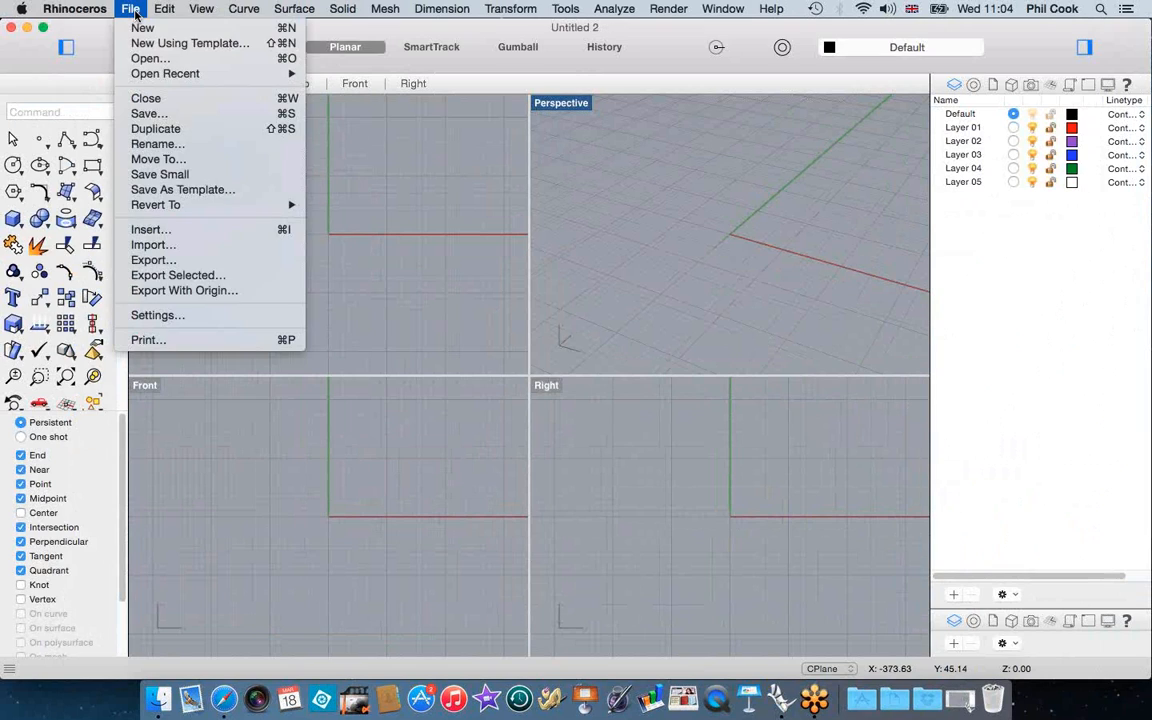
click(157, 250)
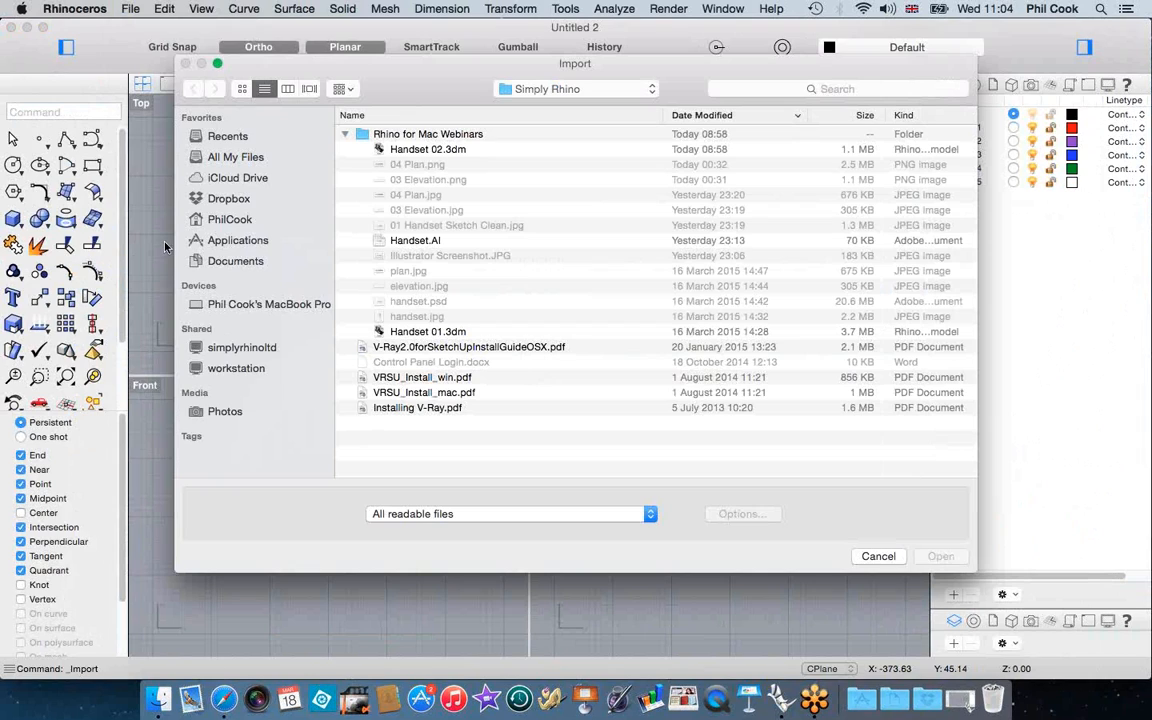
click(370, 240)
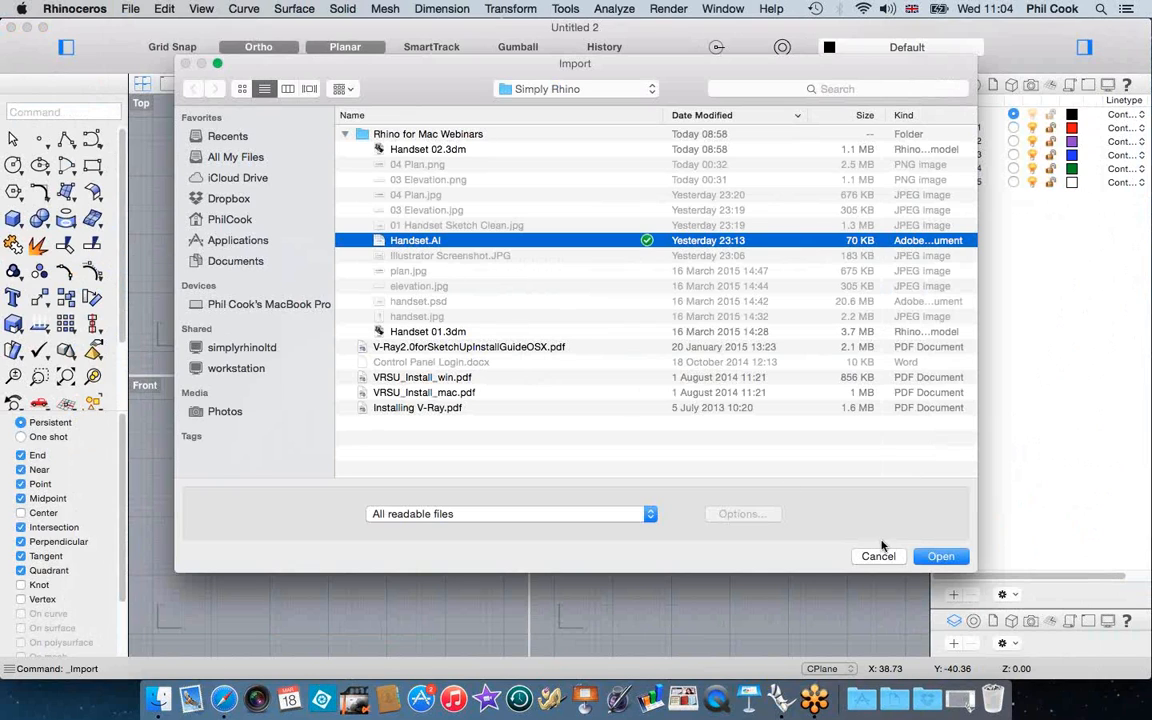
click(940, 558)
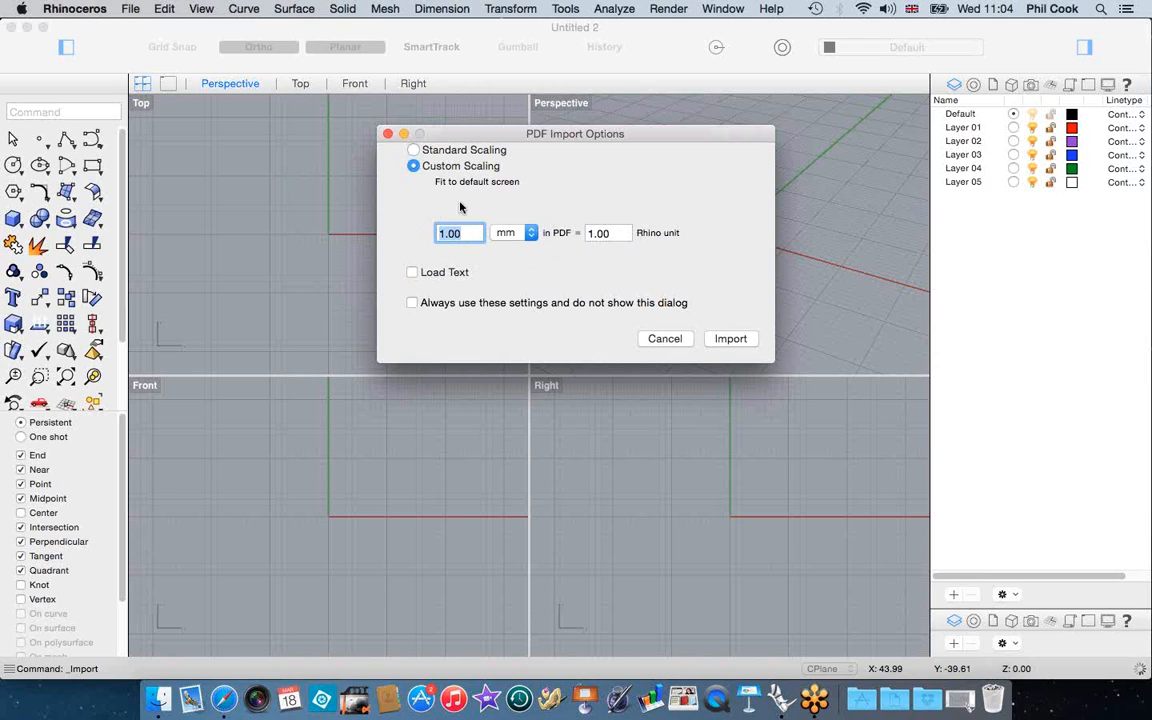
click(730, 339)
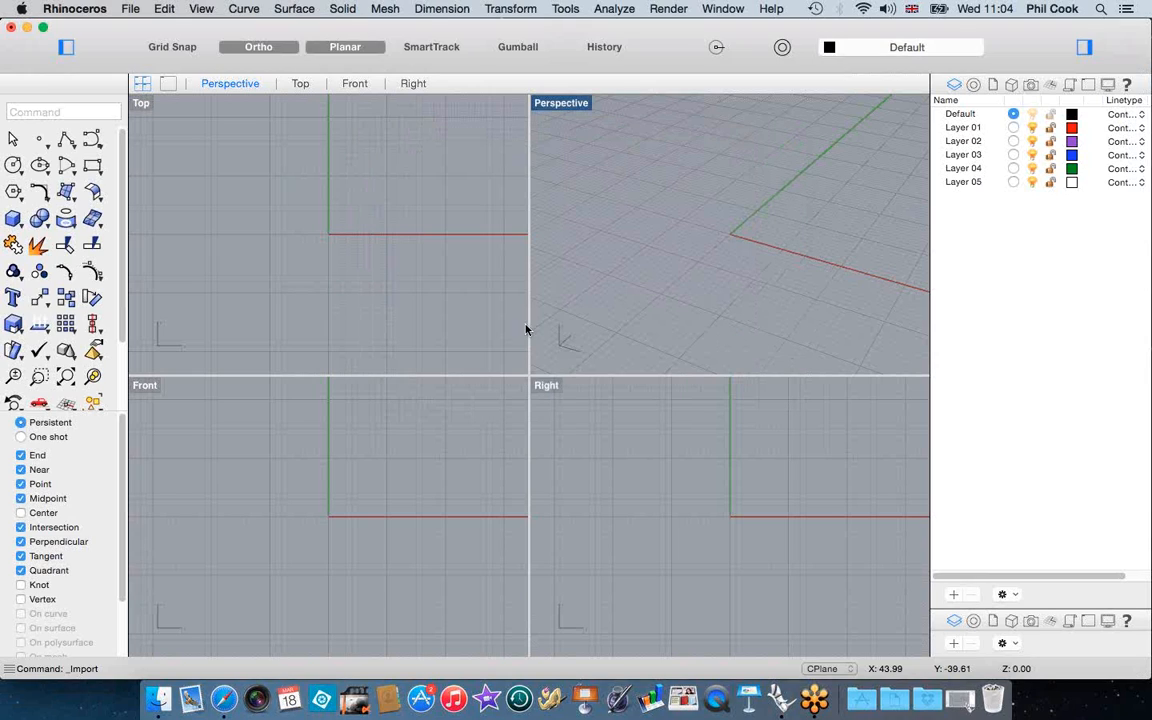
Maximize the Top viewport and examine the imported handset curves, checking the open inner outline at the speaker-hole end
click(357, 280)
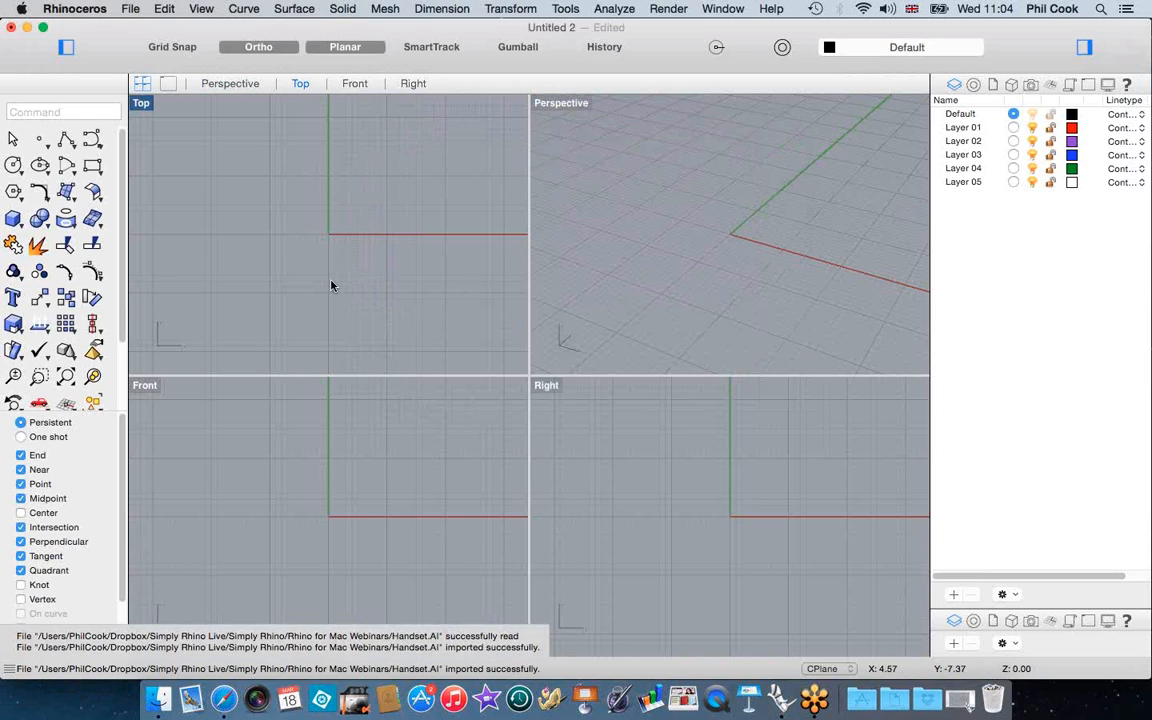
scroll(331, 285, down, 6)
scroll(321, 280, down, 10)
scroll(364, 251, up, 8)
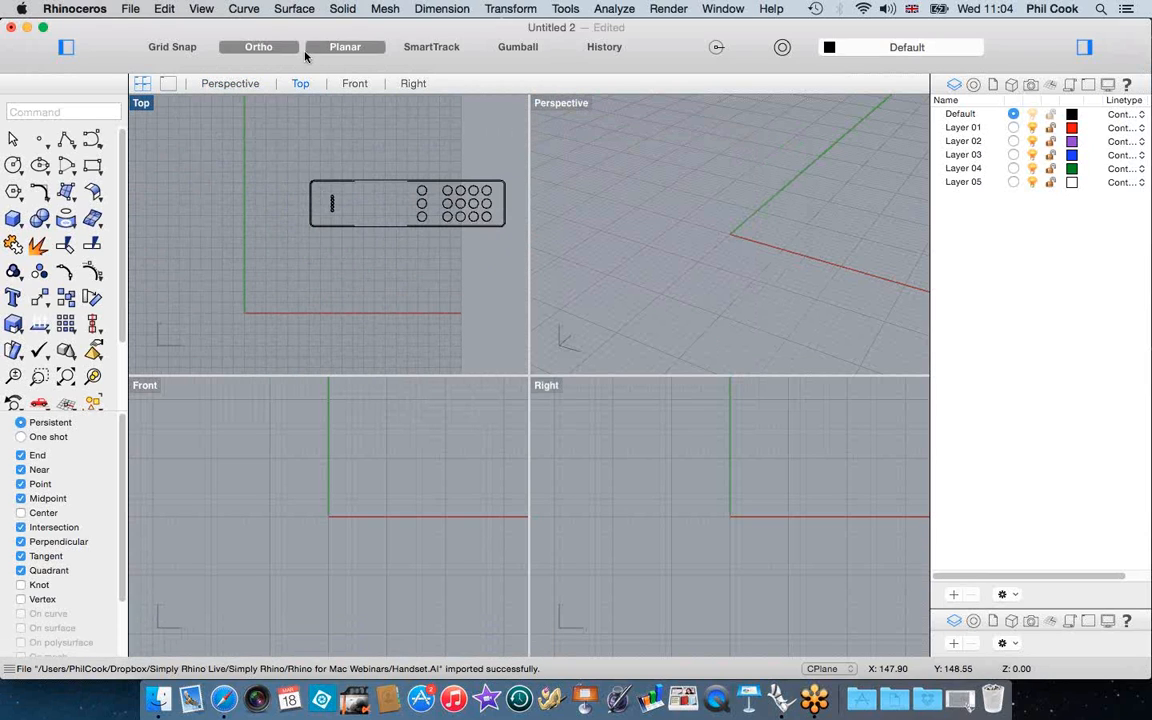
double_click(140, 103)
scroll(465, 283, up, 5)
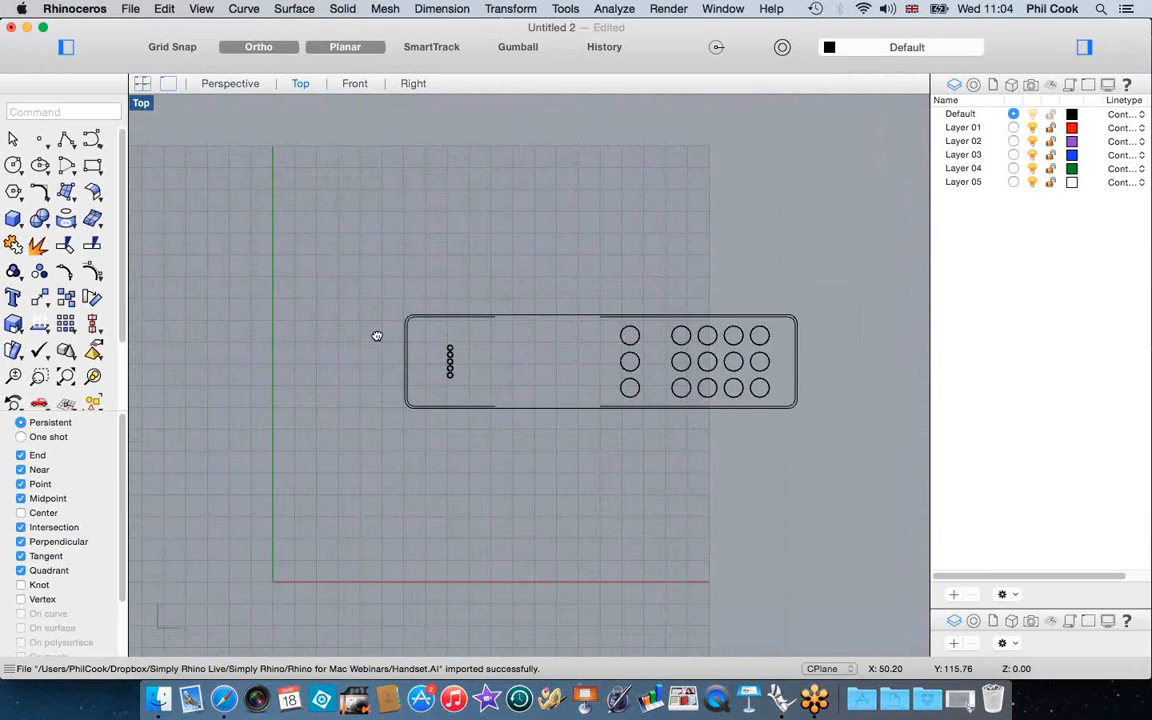
scroll(540, 391, up, 3)
scroll(468, 363, down, 2)
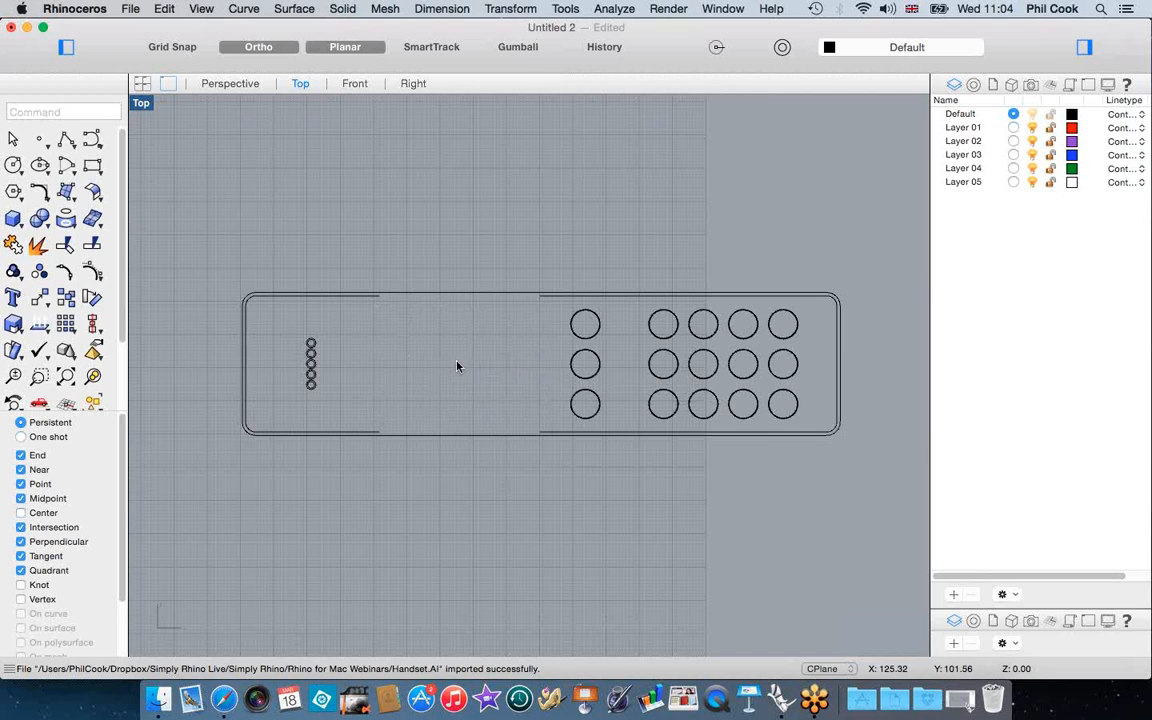
scroll(458, 368, up, 1)
click(356, 284)
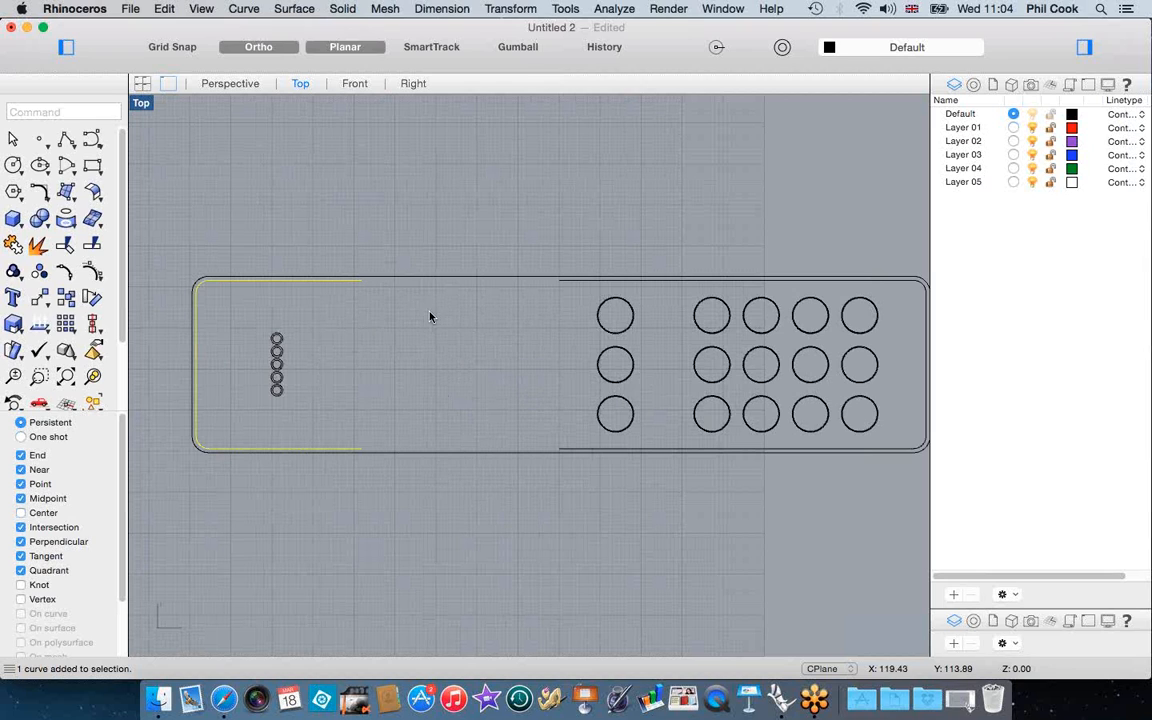
scroll(391, 338, down, 1)
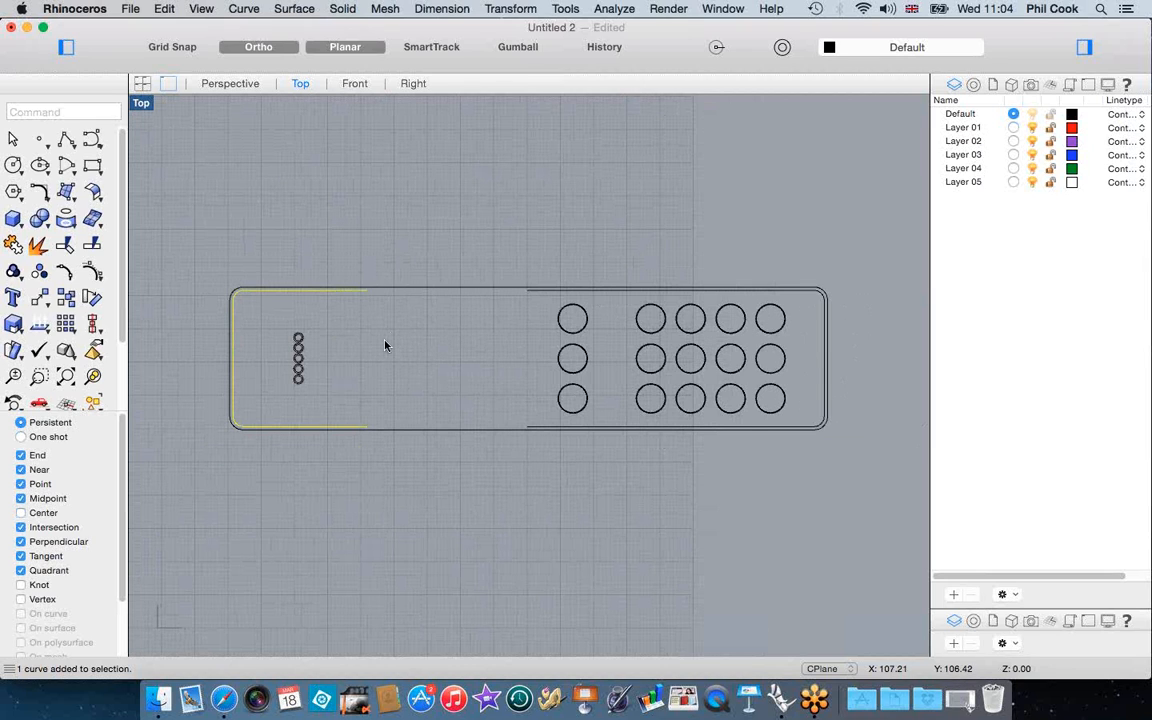
scroll(385, 345, up, 1)
key(Escape)
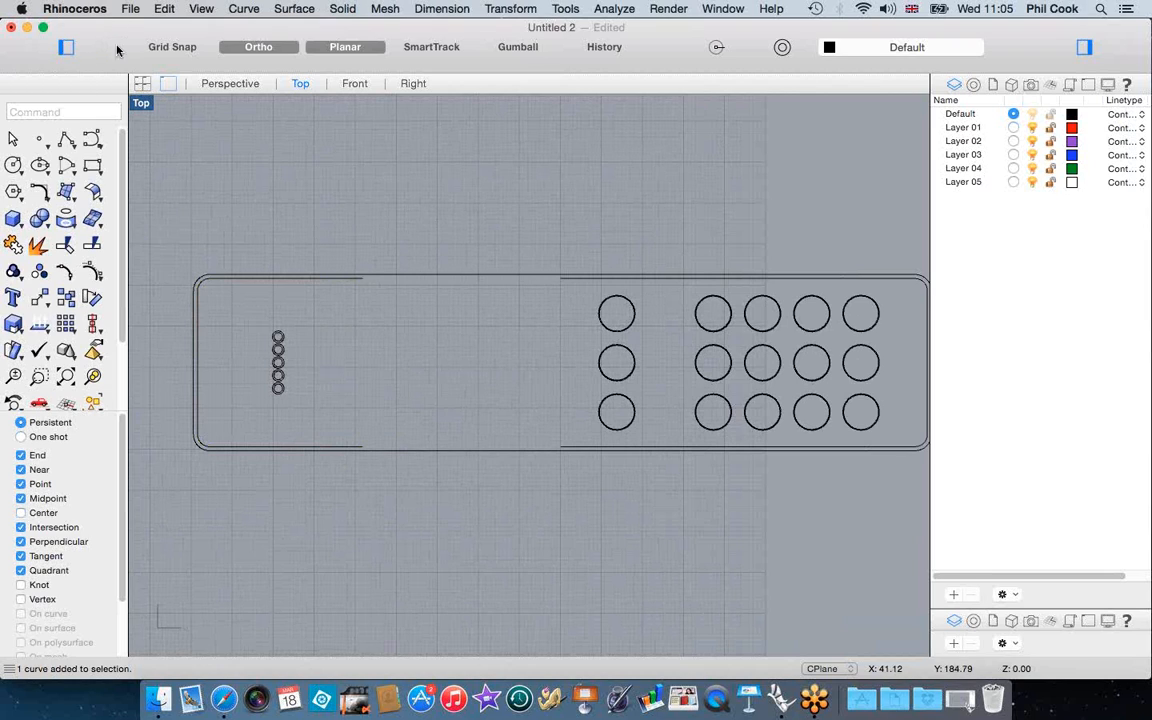
Extend the upper end of the inner outline at the speaker-hole end with a line to the upper end of the keypad-side inner outline
click(244, 9)
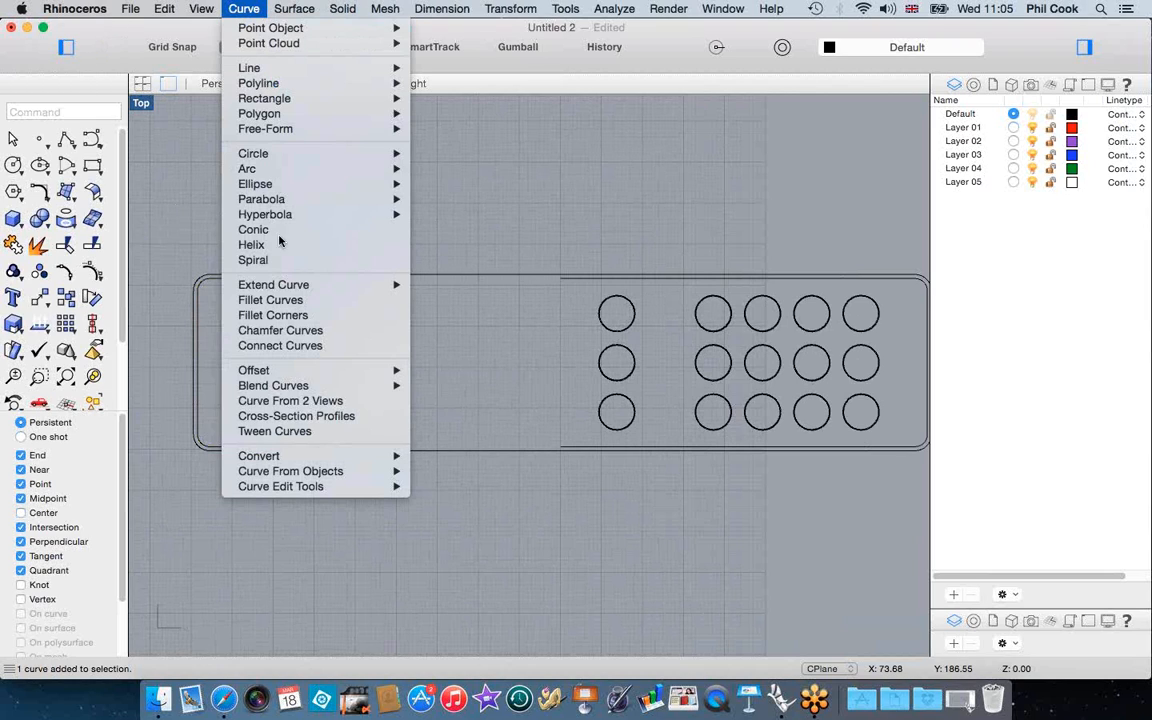
mouse_move(291, 285)
click(436, 303)
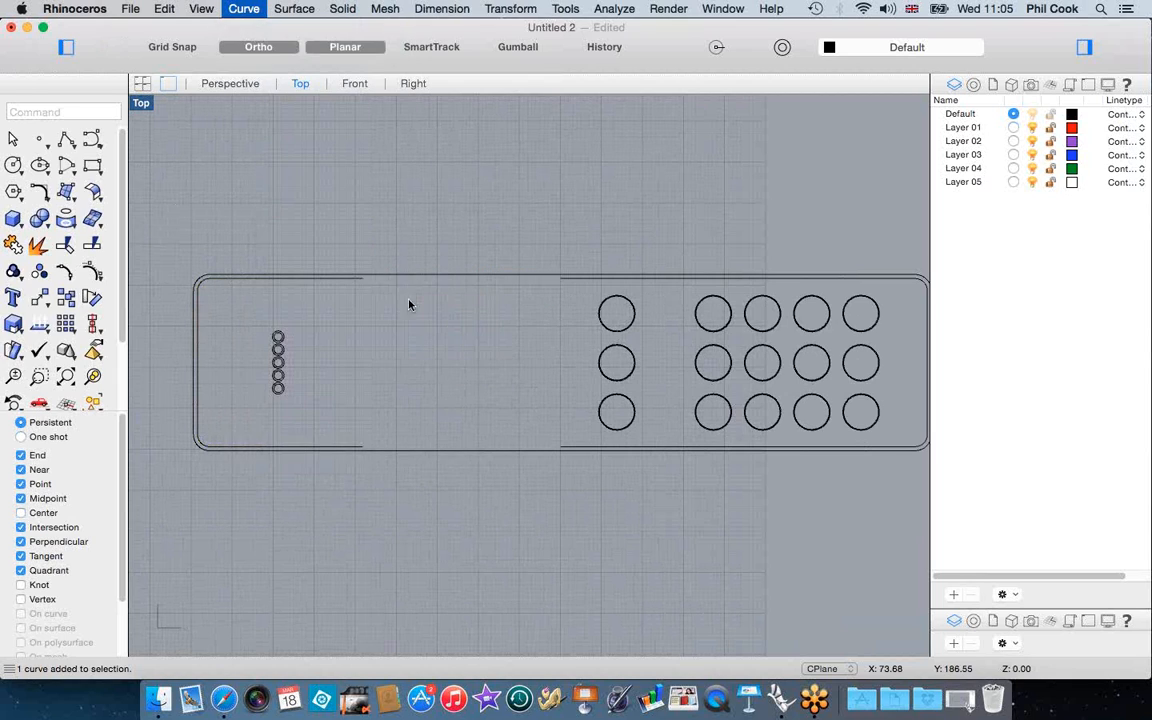
click(361, 283)
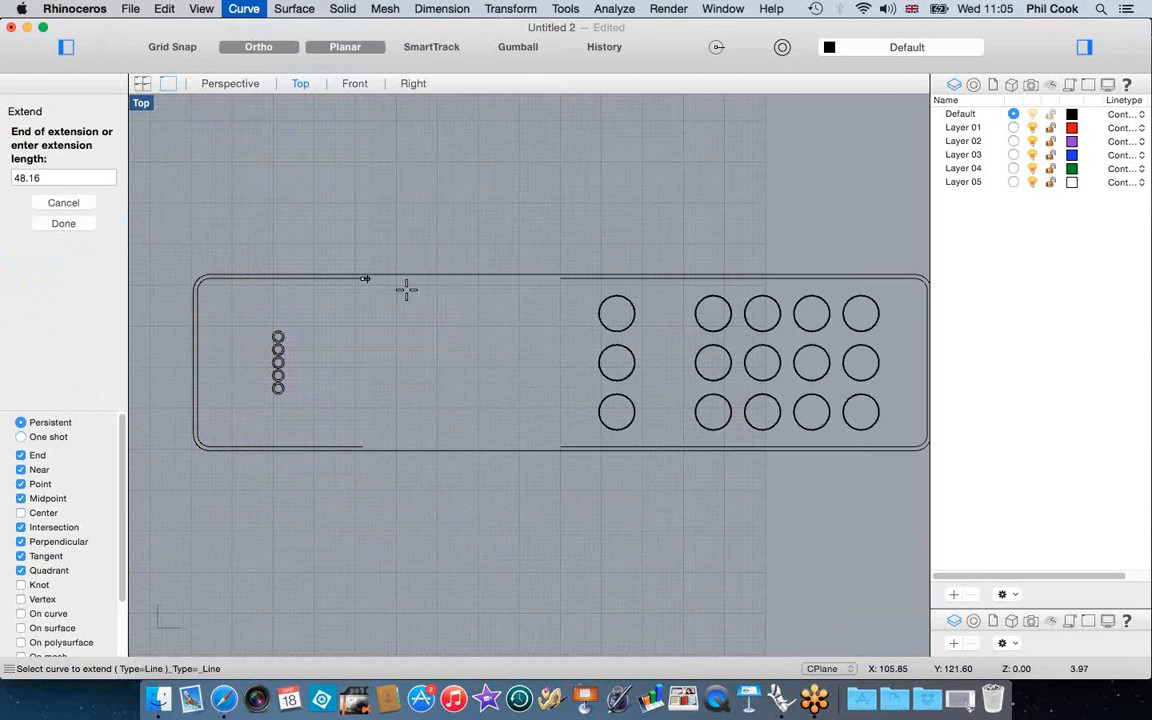
click(560, 281)
click(410, 450)
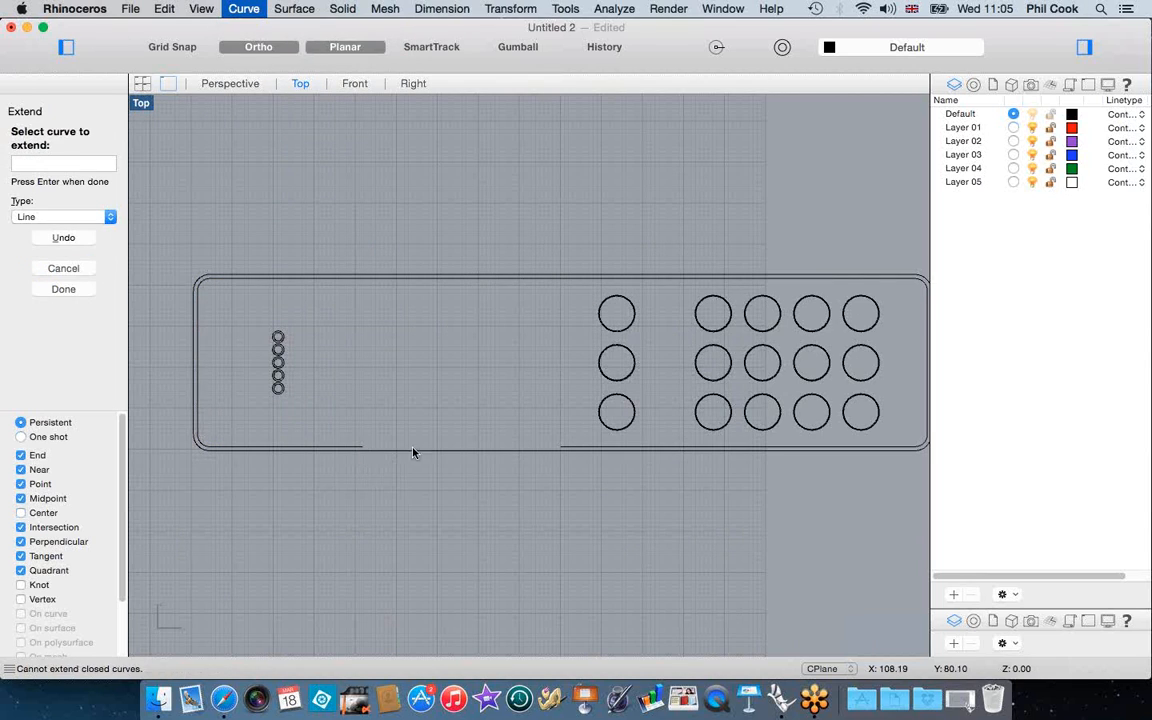
key(Return)
Extend the lower end of the same inner outline with a line to the lower end of the keypad-side curve
click(360, 446)
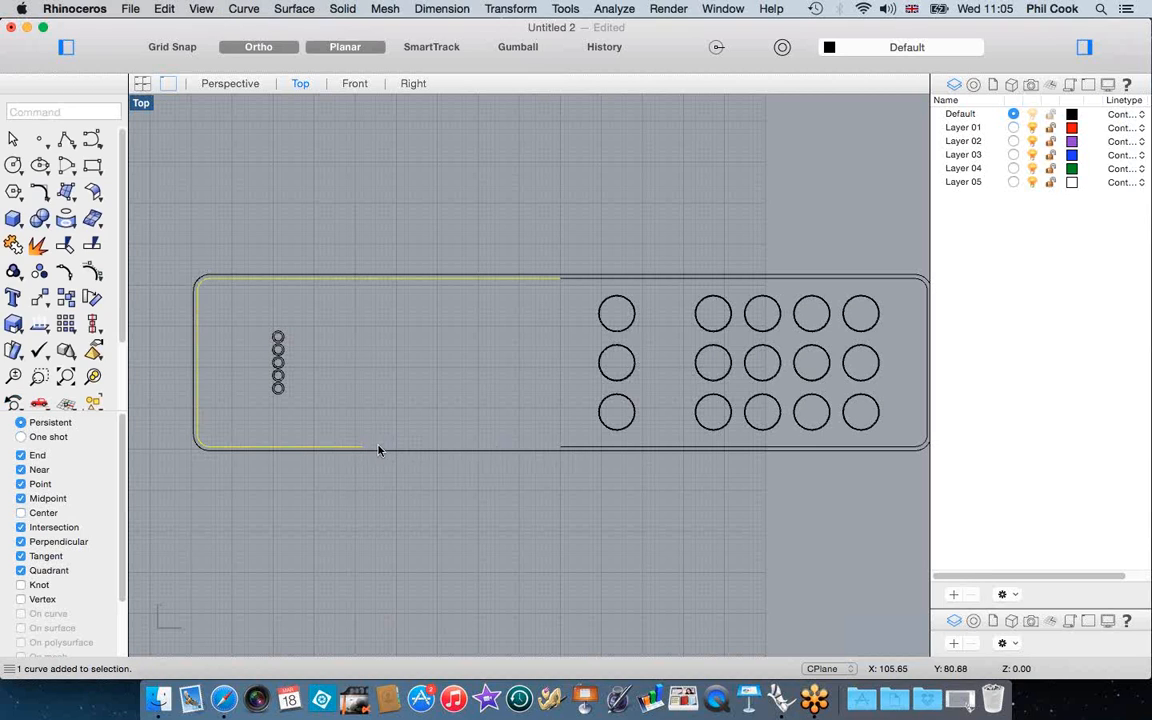
key(Return)
click(360, 453)
click(405, 484)
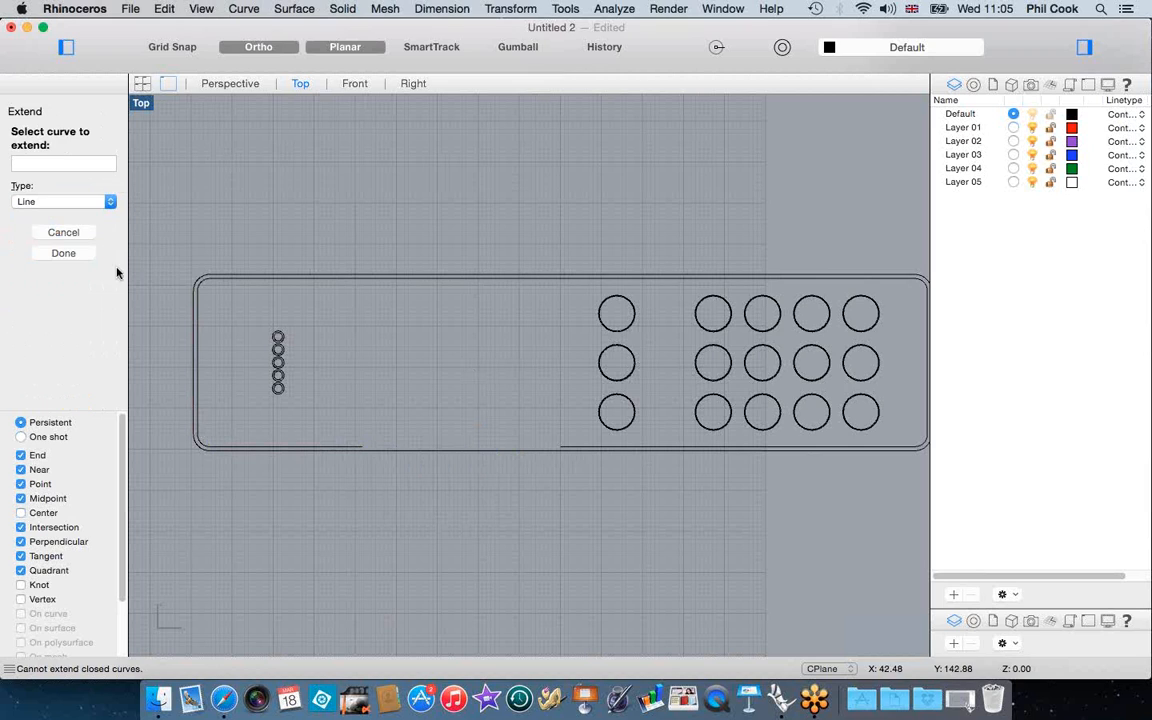
click(340, 446)
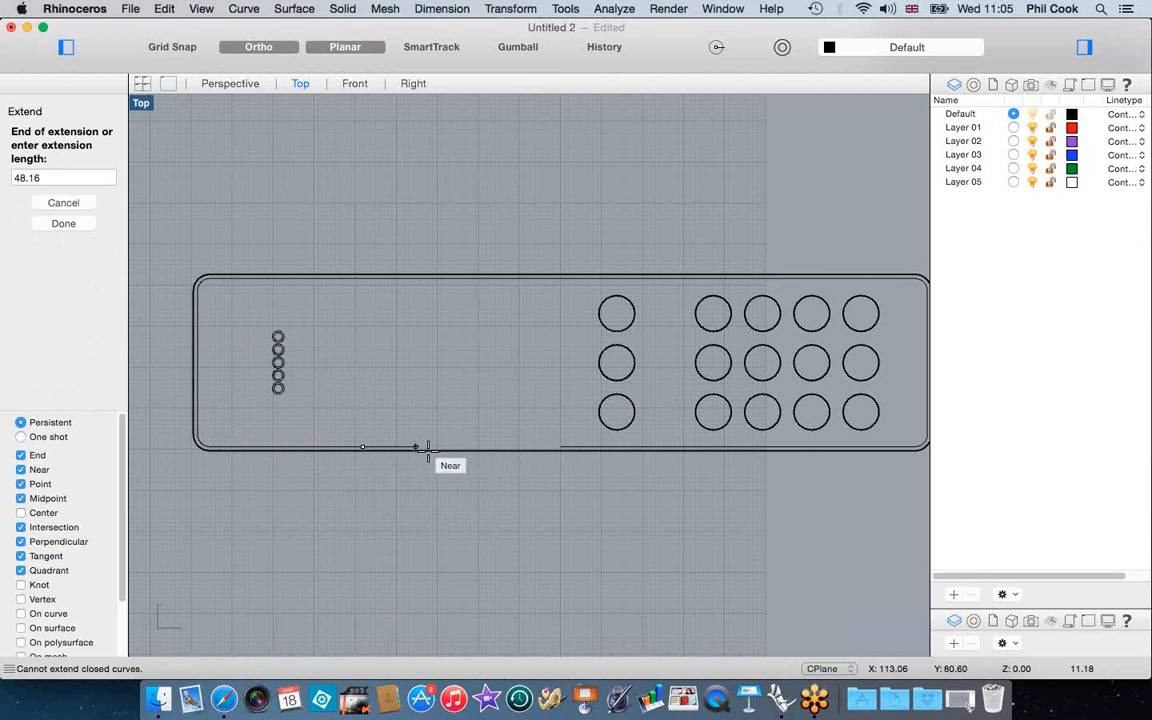
click(558, 447)
Turn on the control points of a button's outer circle to inspect its structure, and hide them again
scroll(489, 406, down, 4)
scroll(548, 409, up, 2)
scroll(627, 332, up, 6)
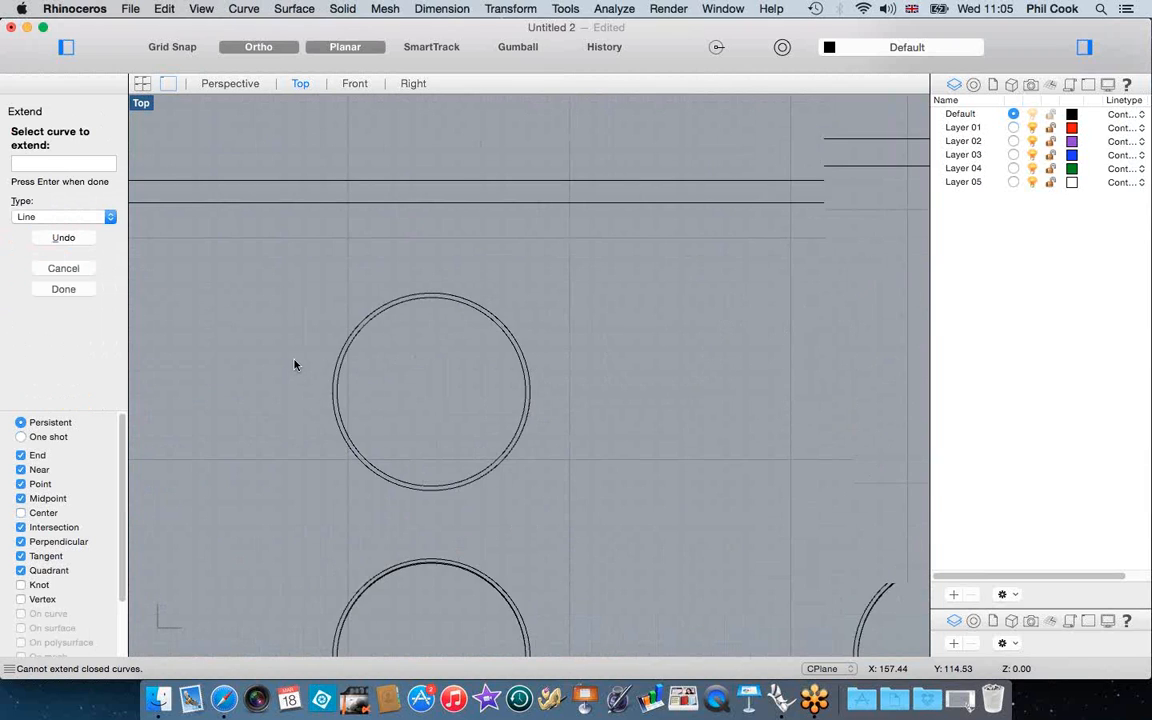
scroll(270, 330, up, 2)
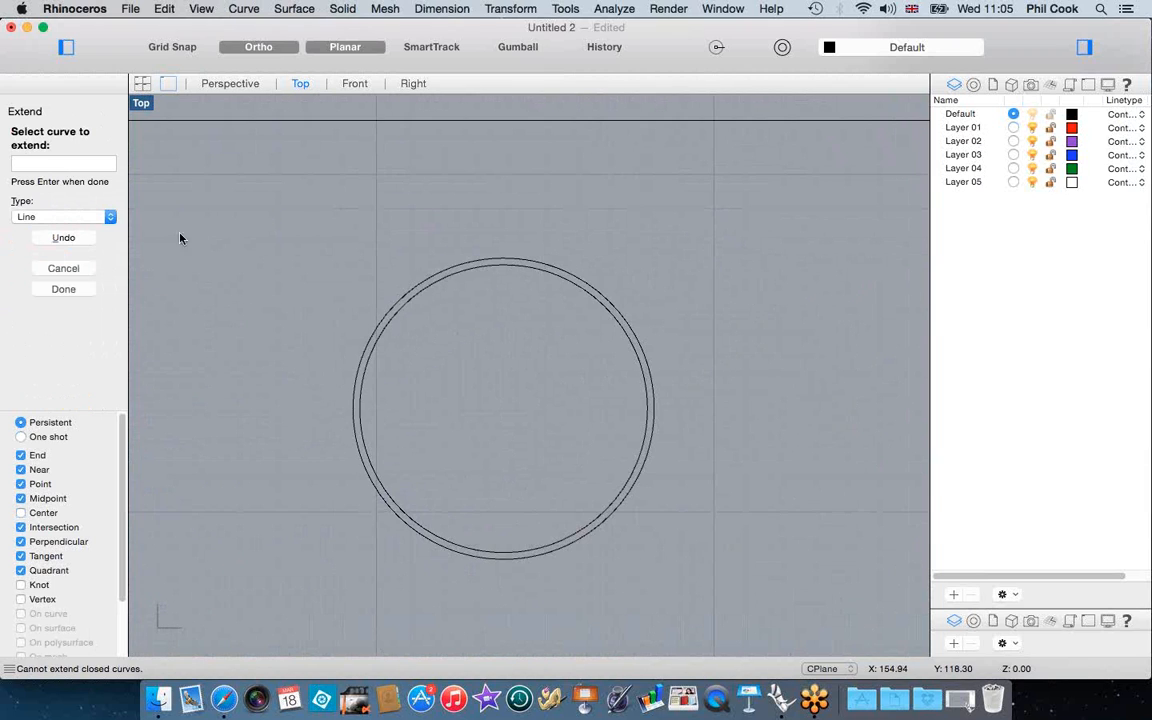
click(405, 302)
click(405, 302)
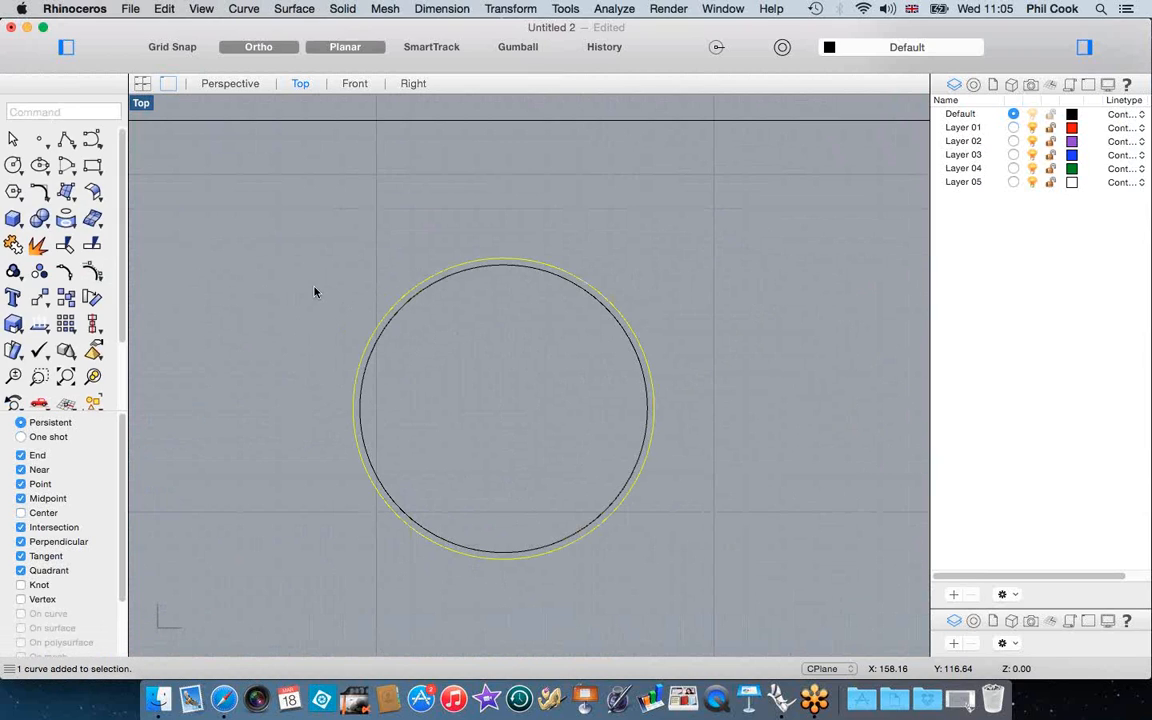
key(F10)
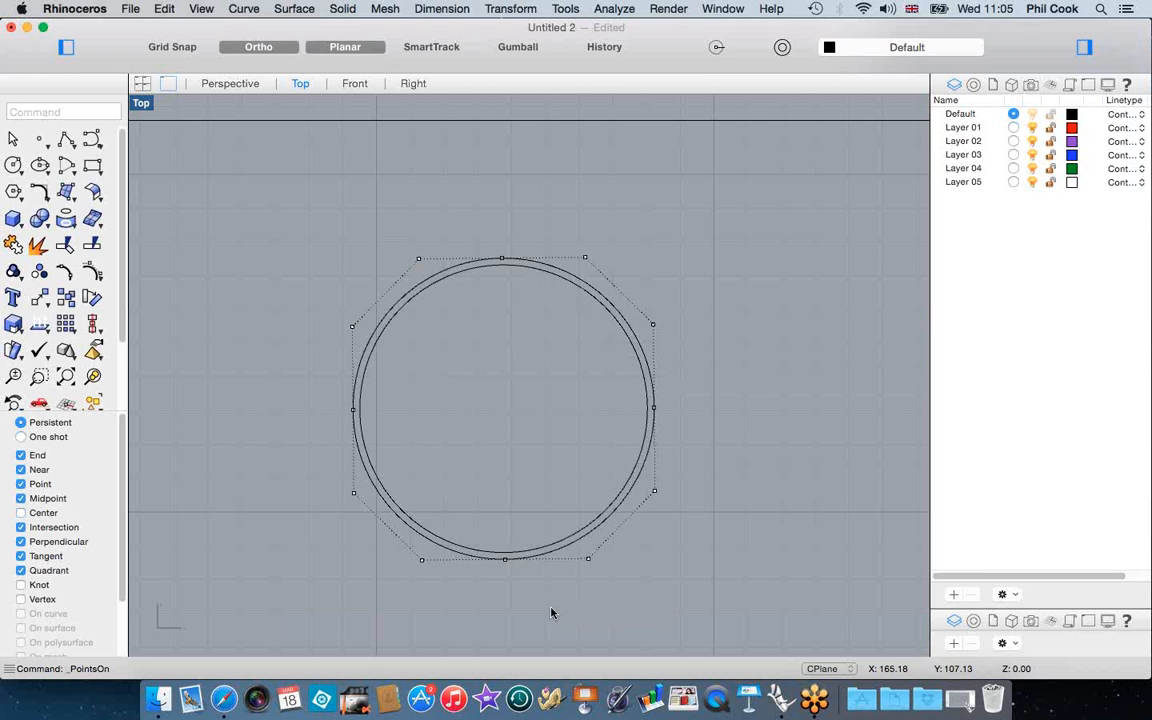
key(Escape)
scroll(529, 387, down, 10)
scroll(519, 309, up, 3)
scroll(519, 309, down, 2)
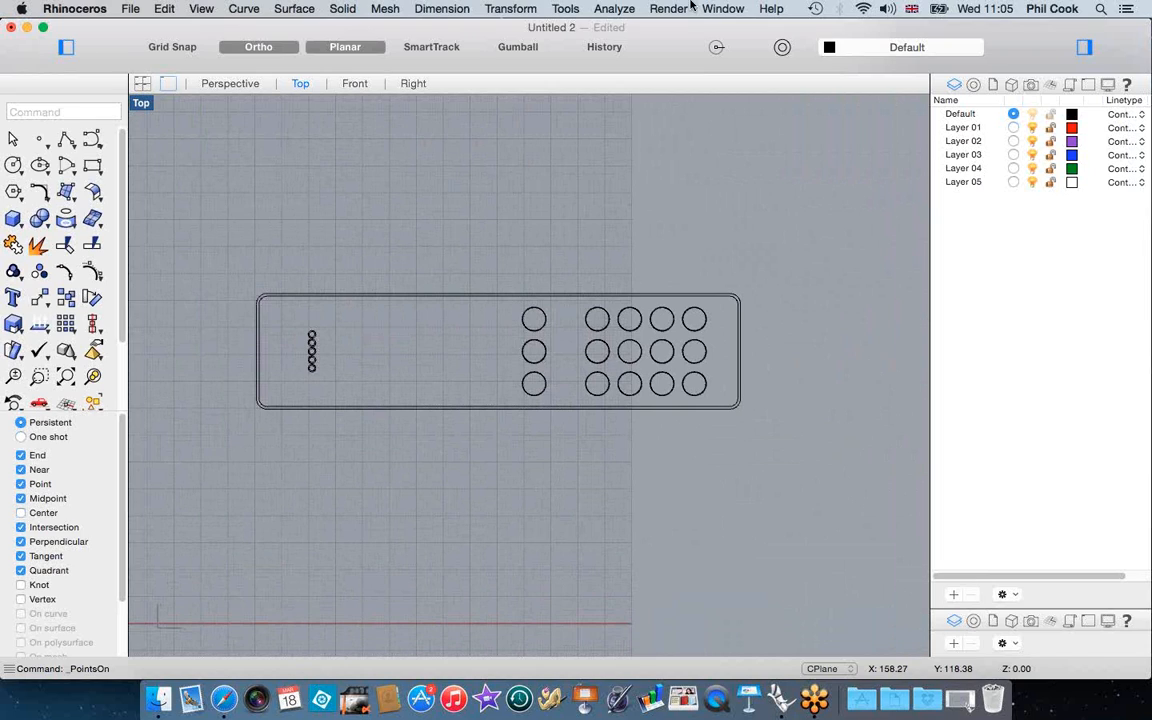
Close the untitled document with the imported curves and maximize the Perspective viewport of Handset 02.3dm
click(12, 28)
click(515, 254)
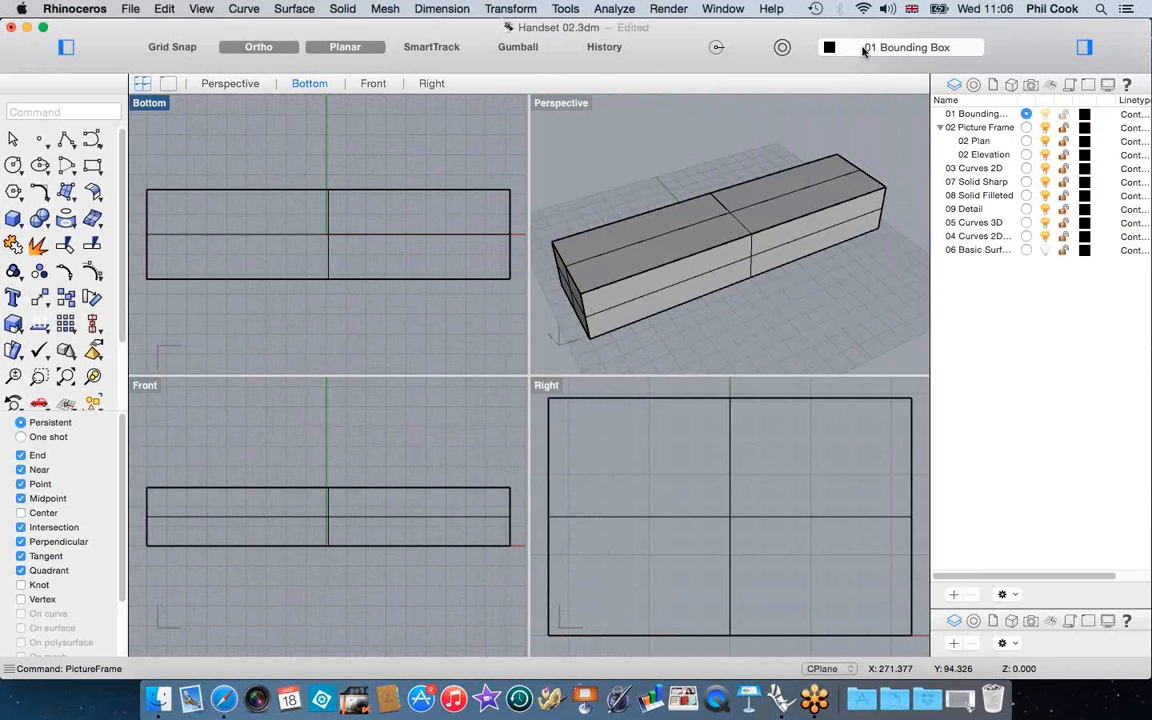
click(565, 108)
double_click(565, 108)
Set the Perspective viewport's display mode to Wireframe to see through the bounding box
mouse_move(635, 360)
right_down()
mouse_move(599, 465)
mouse_move(630, 403)
mouse_move(710, 329)
mouse_move(516, 346)
mouse_move(501, 375)
mouse_move(522, 411)
mouse_move(668, 334)
mouse_move(675, 309)
mouse_move(702, 327)
mouse_move(527, 406)
mouse_move(473, 328)
mouse_move(496, 419)
mouse_move(653, 314)
mouse_move(651, 333)
mouse_move(630, 345)
right_up()
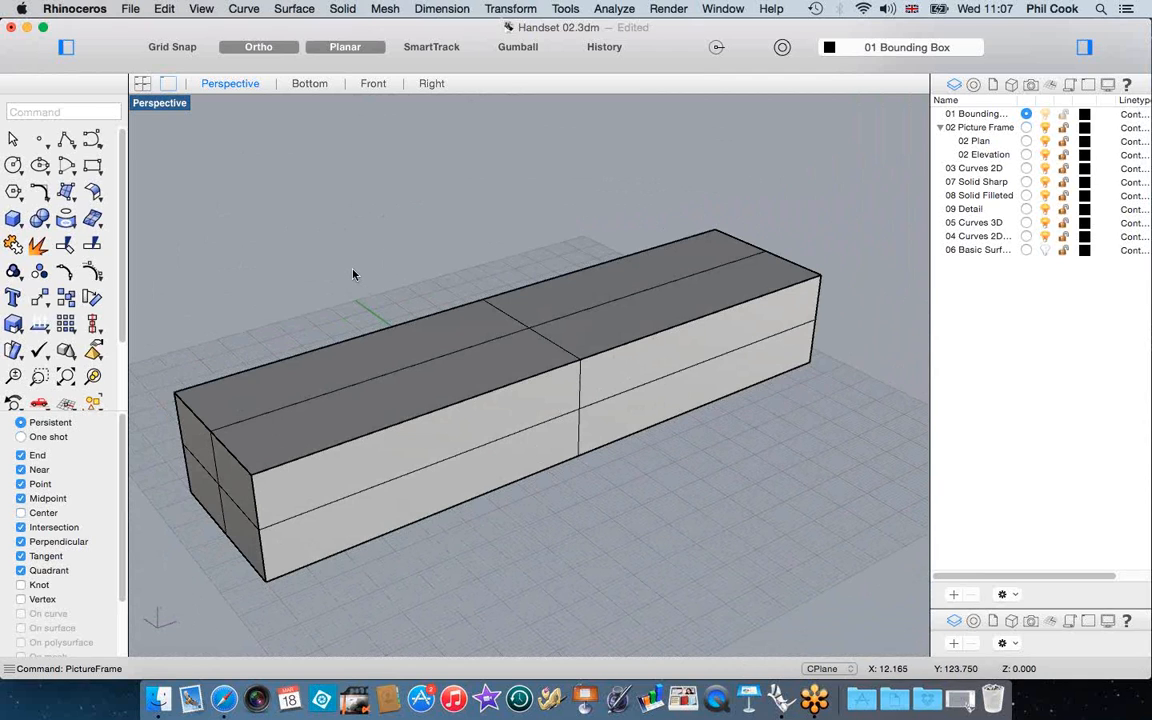
right_drag(583, 471, 563, 495)
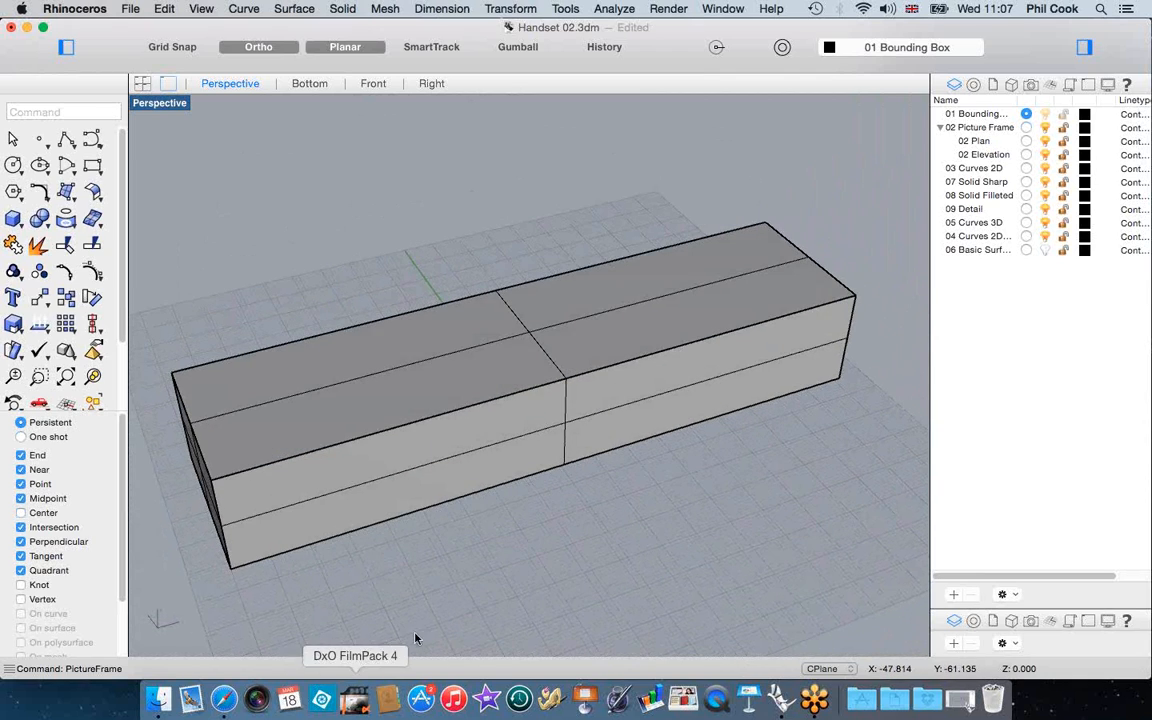
scroll(118, 556, down, 3)
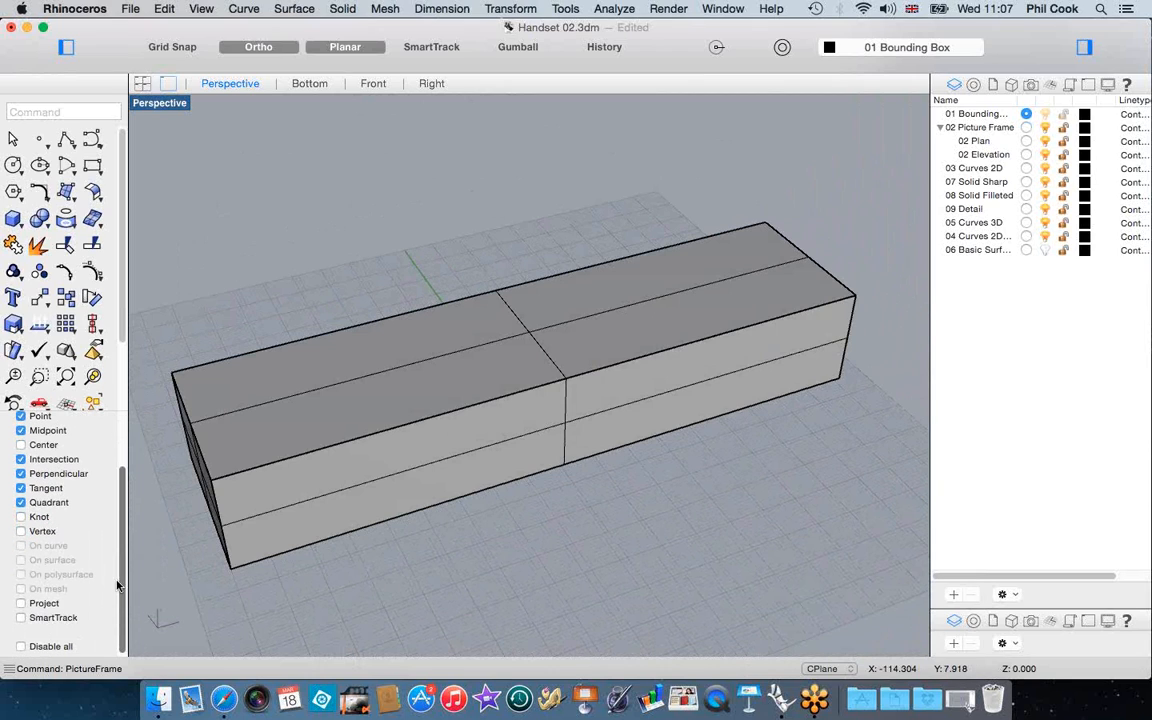
click(159, 104)
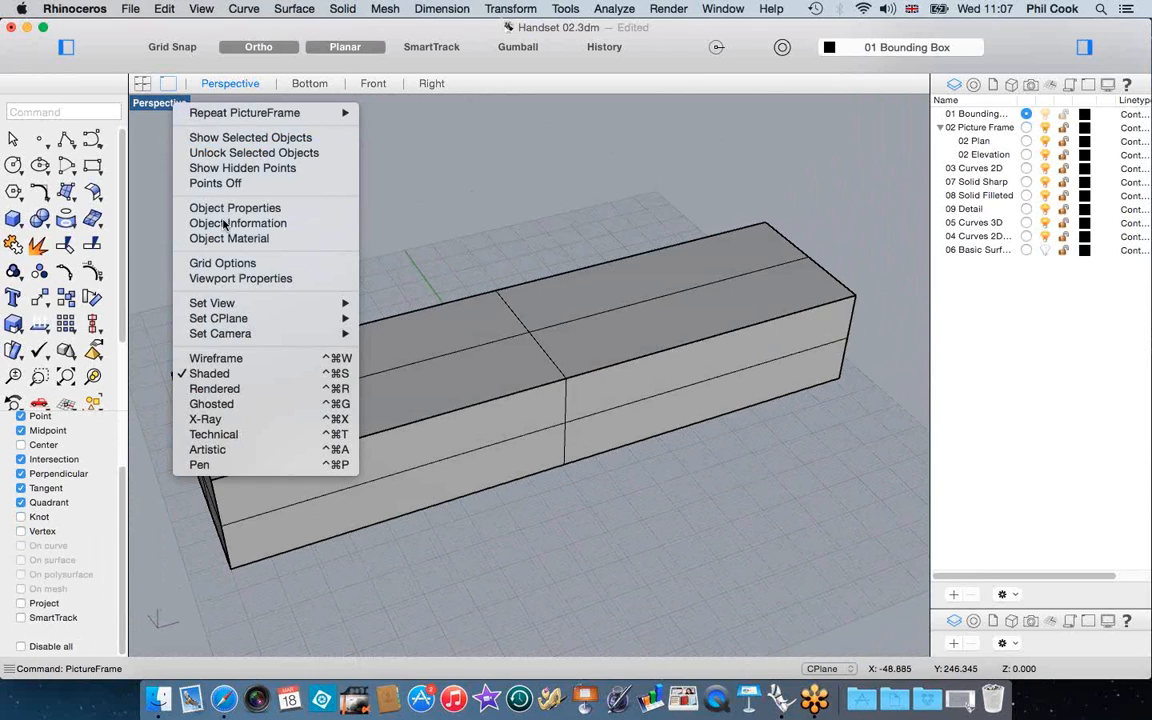
click(218, 358)
mouse_move(341, 263)
right_down()
mouse_move(342, 278)
mouse_move(358, 268)
right_up()
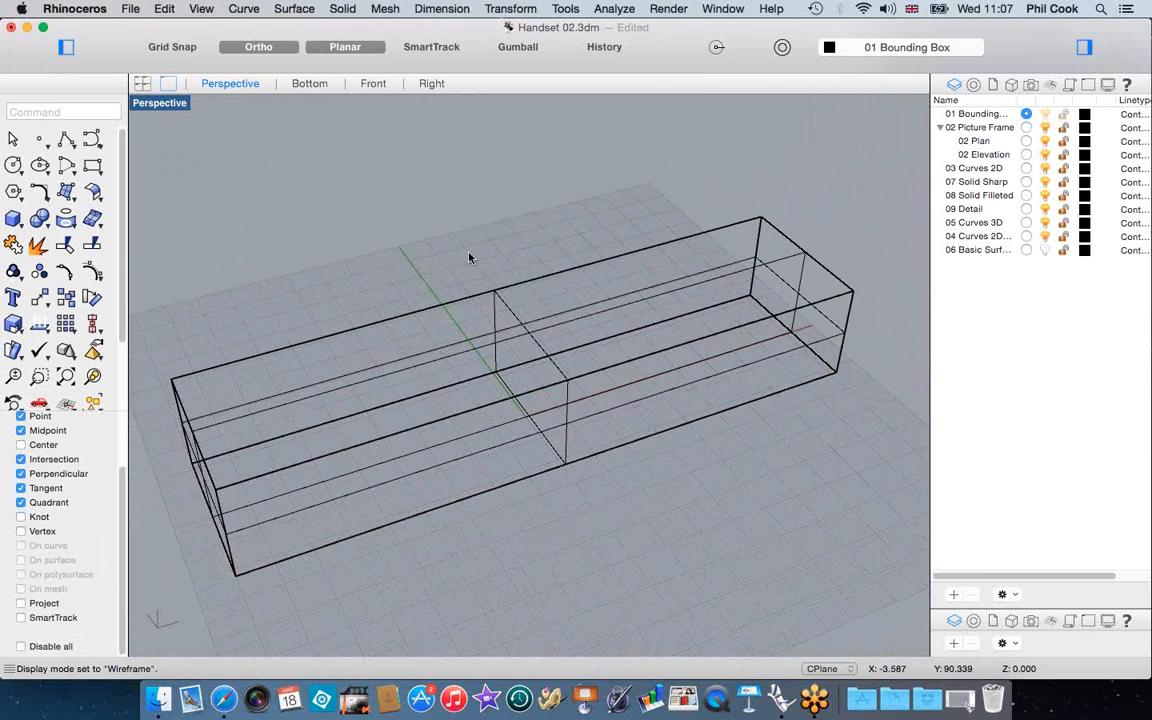
Place 03 Elevation.jpg as a vertical picture frame on the bounding box's front face, running along the full front lower edge
click(1020, 155)
right_drag(803, 393, 806, 357)
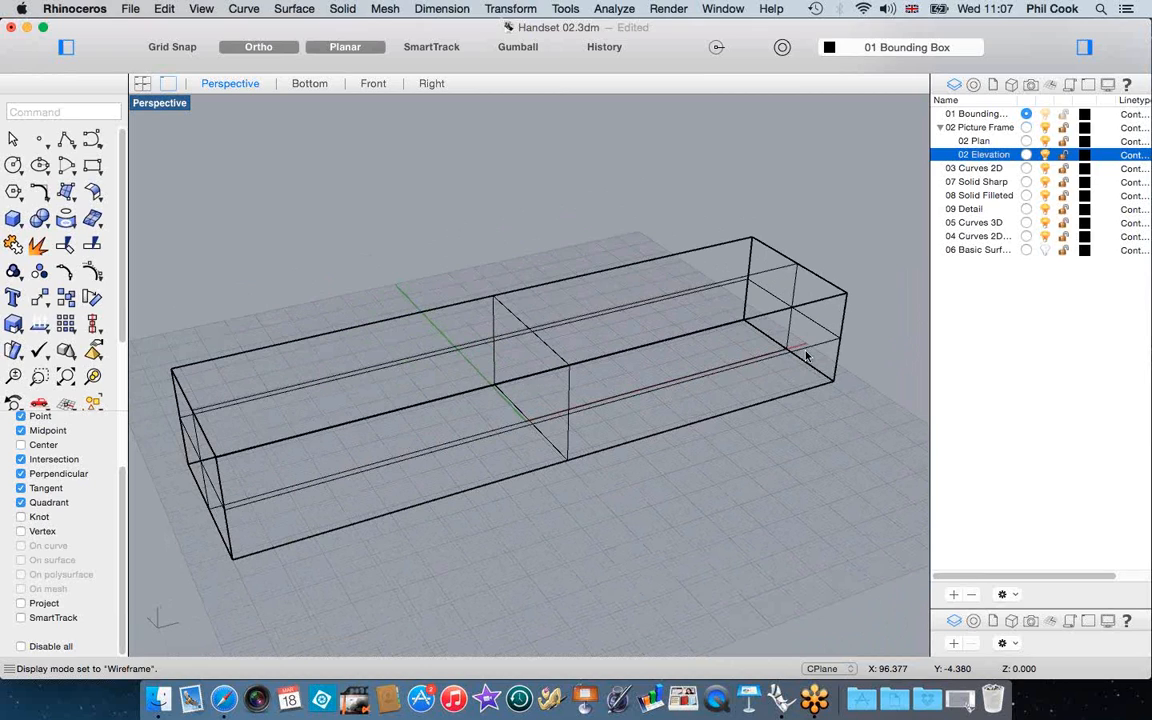
text(PictureFrame)
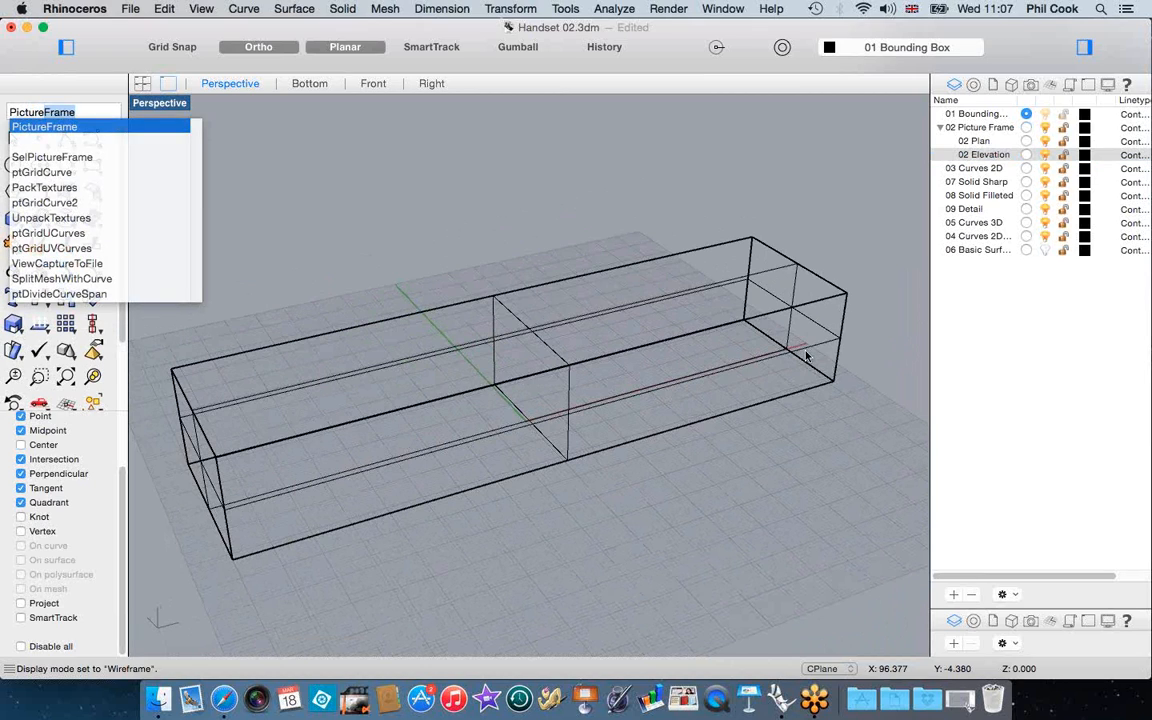
key(Return)
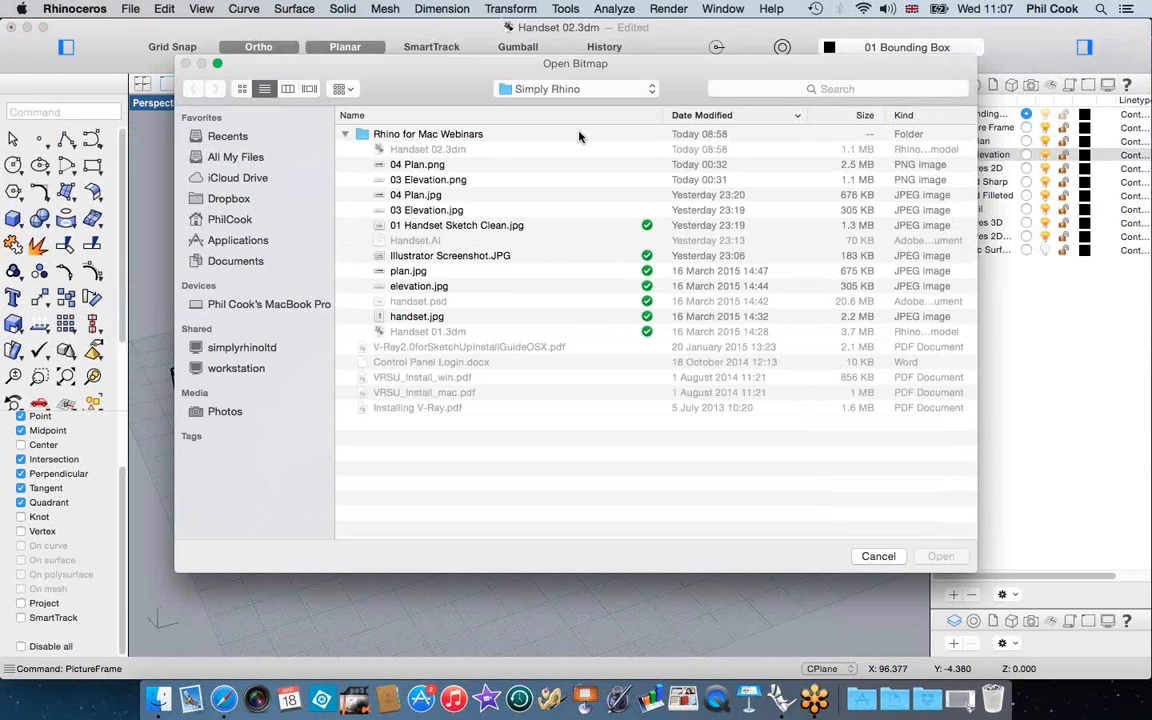
click(438, 212)
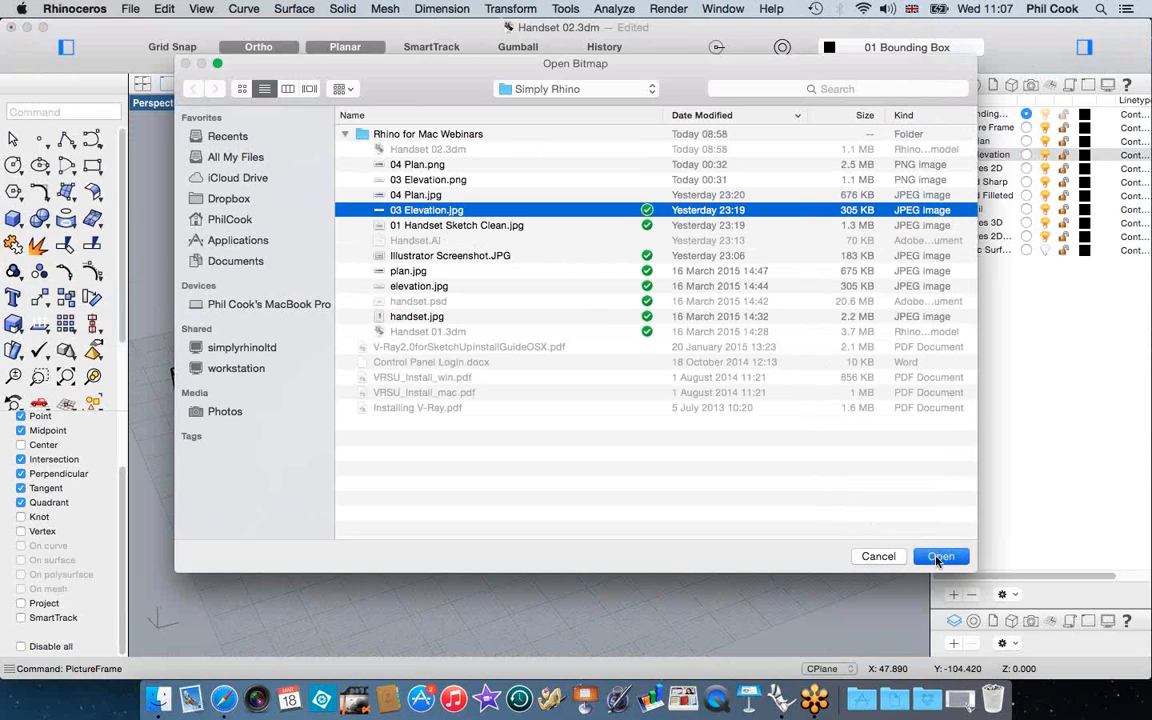
click(940, 557)
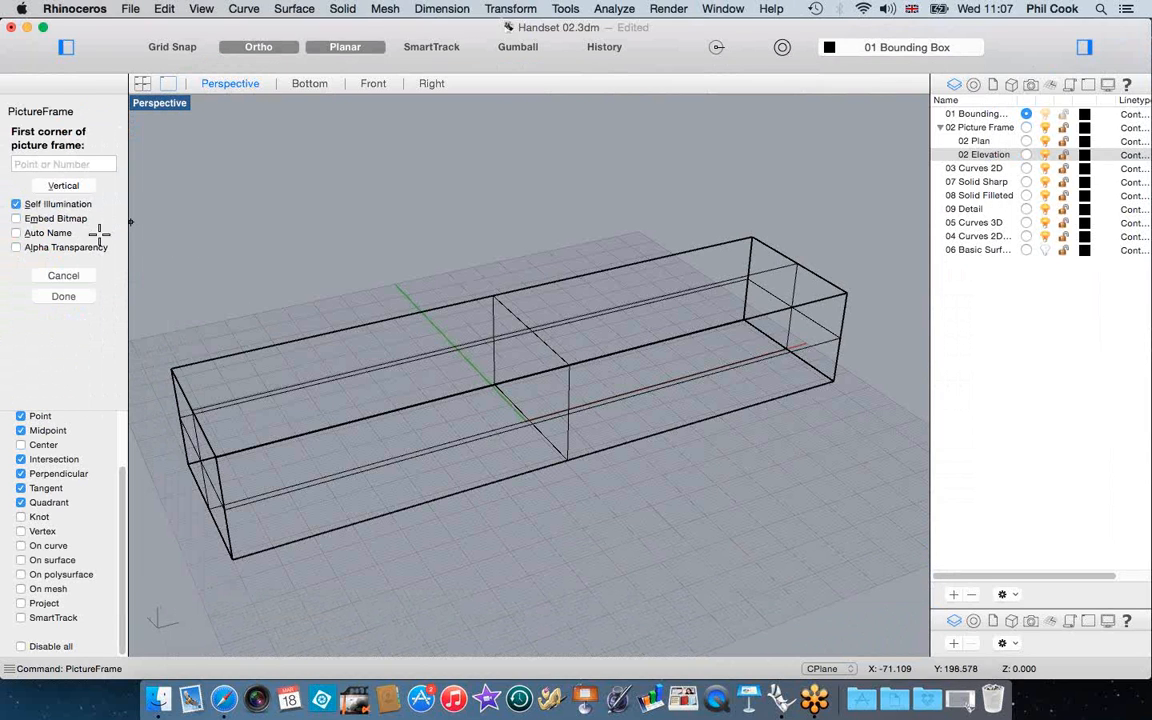
click(68, 186)
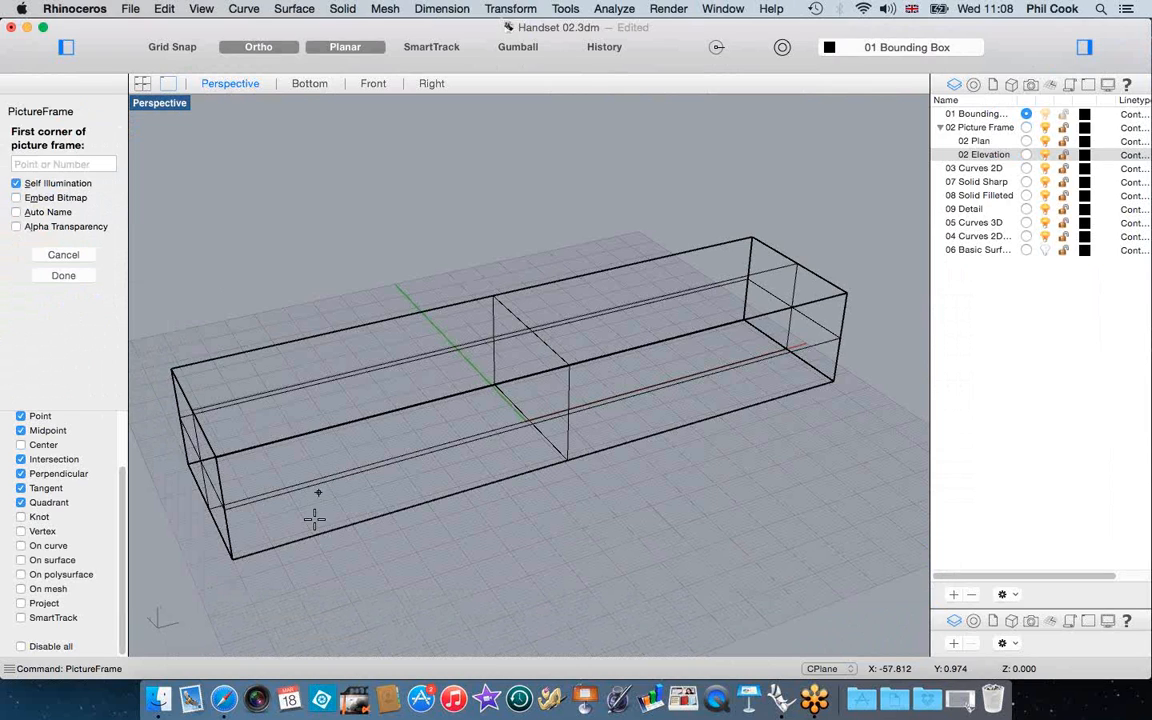
click(233, 556)
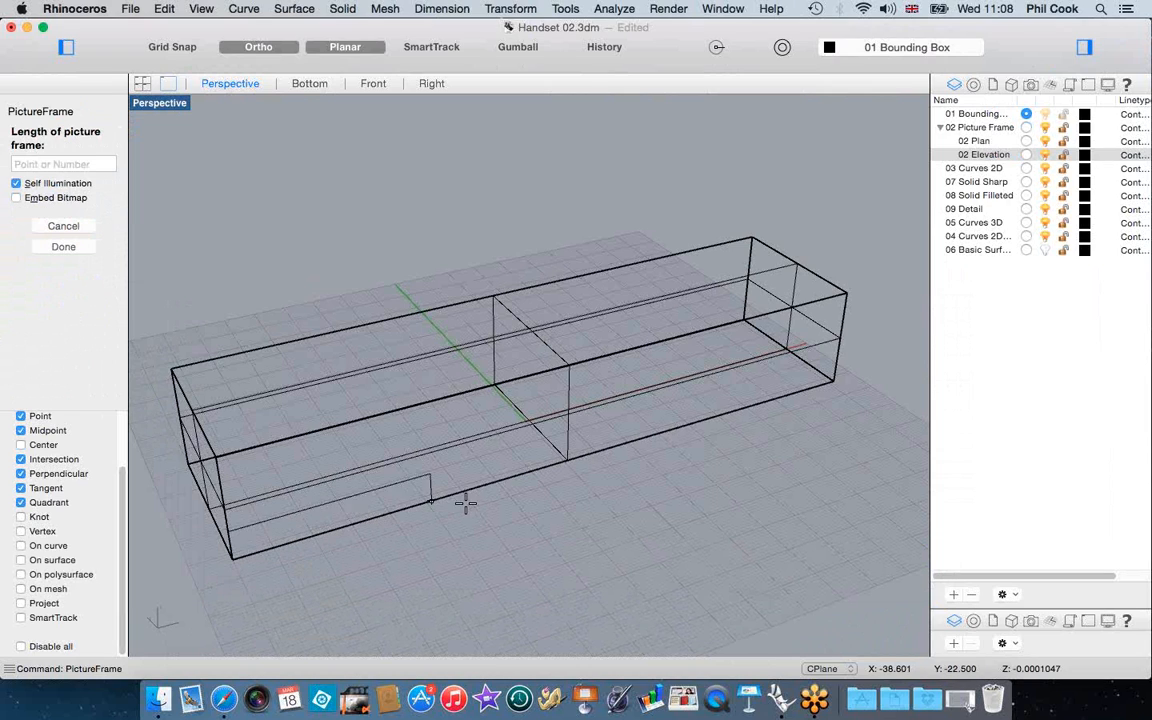
click(822, 380)
right_drag(822, 380, 818, 411)
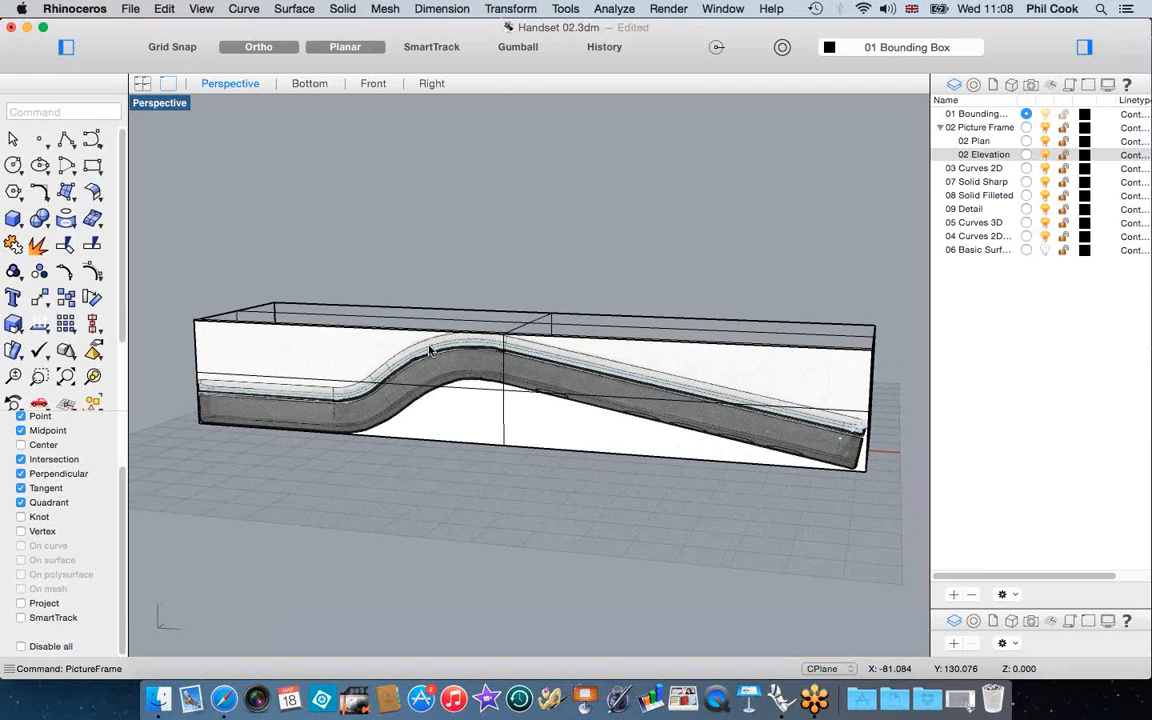
right_drag(432, 360, 650, 392)
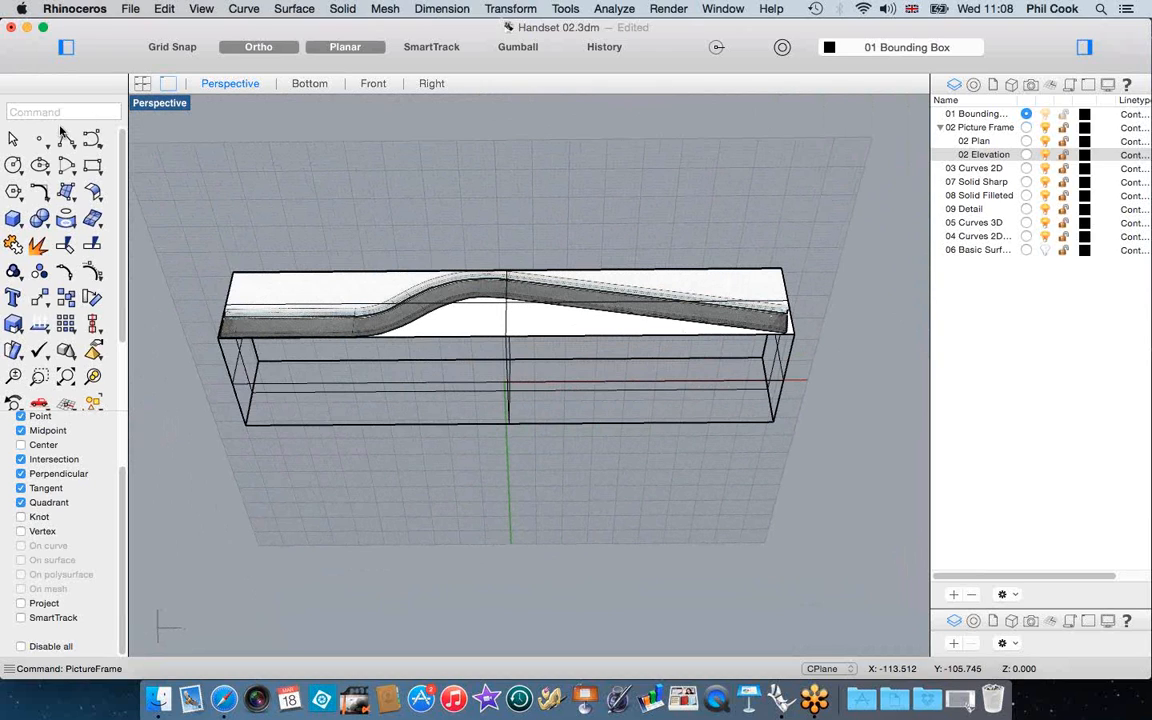
Try to place 04 Plan.jpg as a picture frame on the bounding box's base from its rear lower edge, and delete the frame
right_click(483, 133)
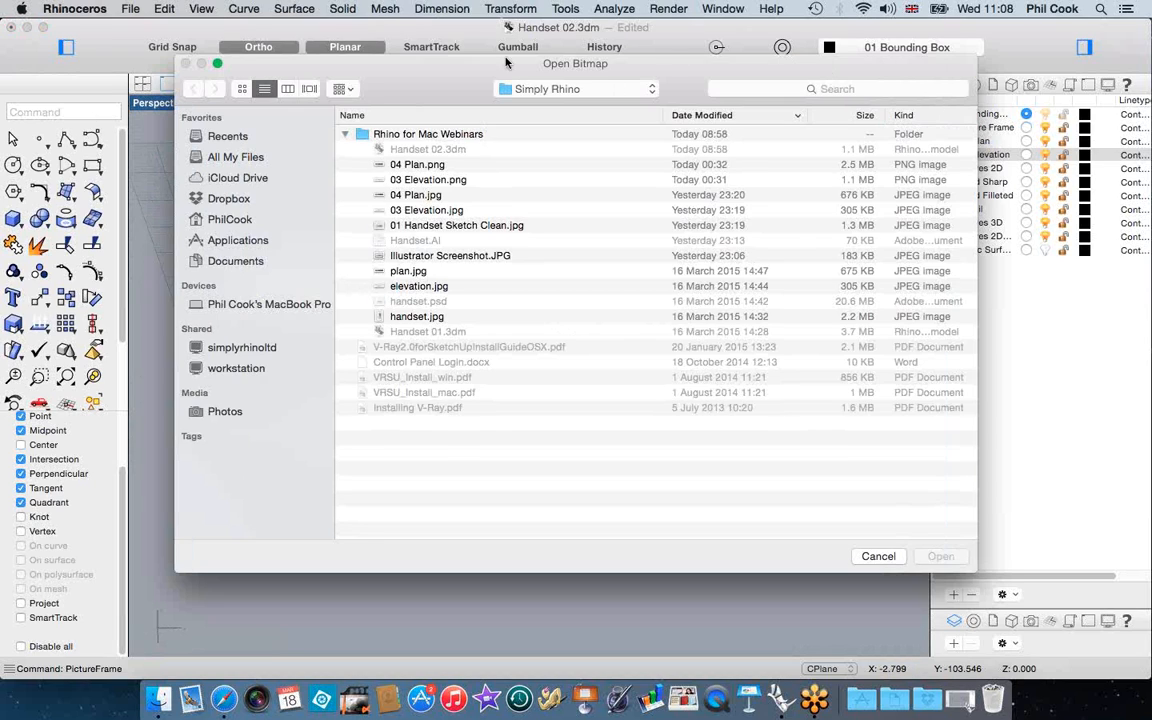
drag(350, 73, 366, 217)
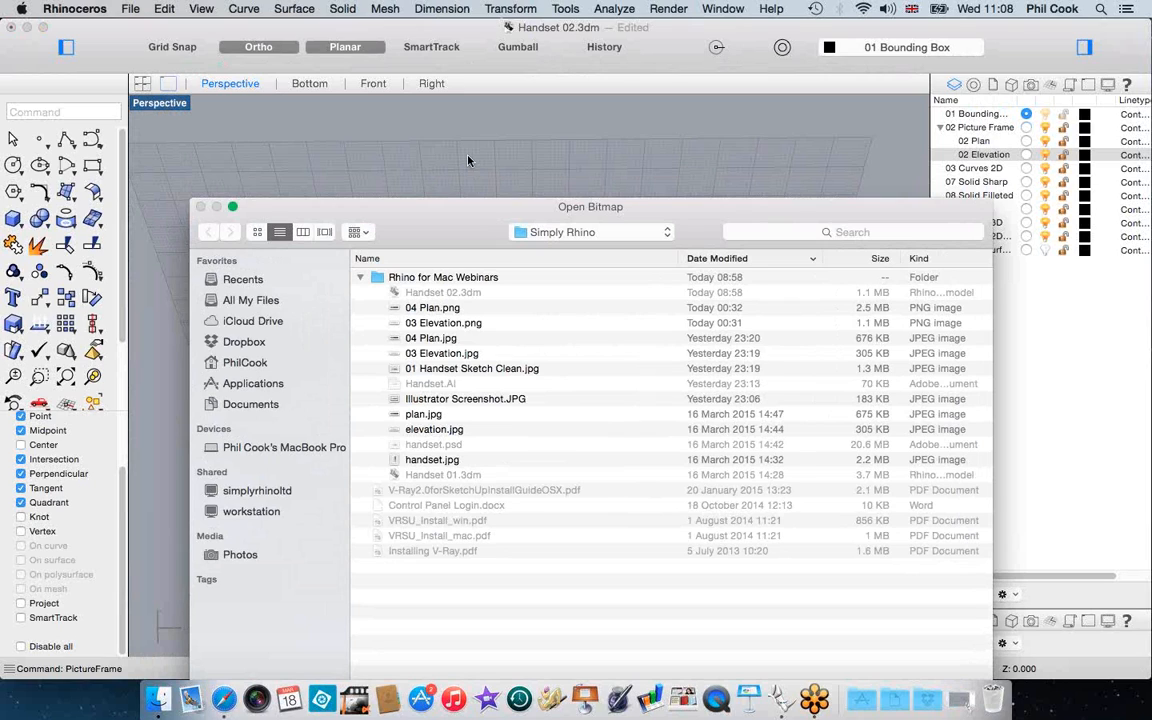
drag(459, 228, 462, 142)
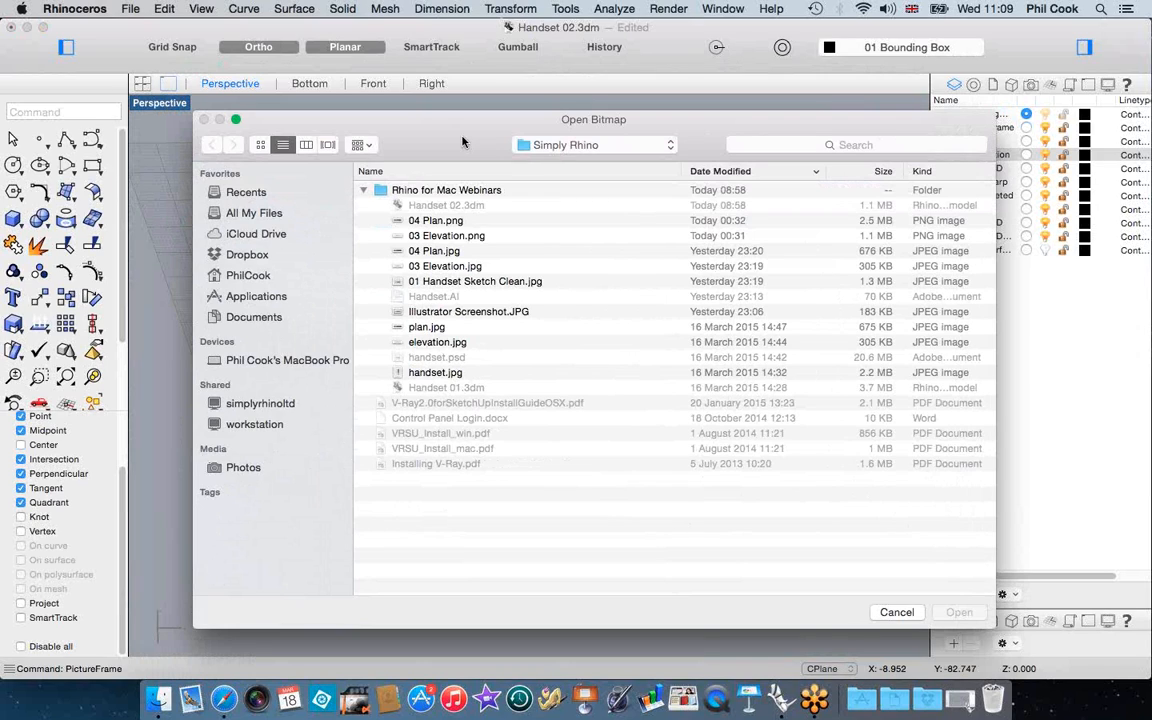
click(440, 253)
click(956, 614)
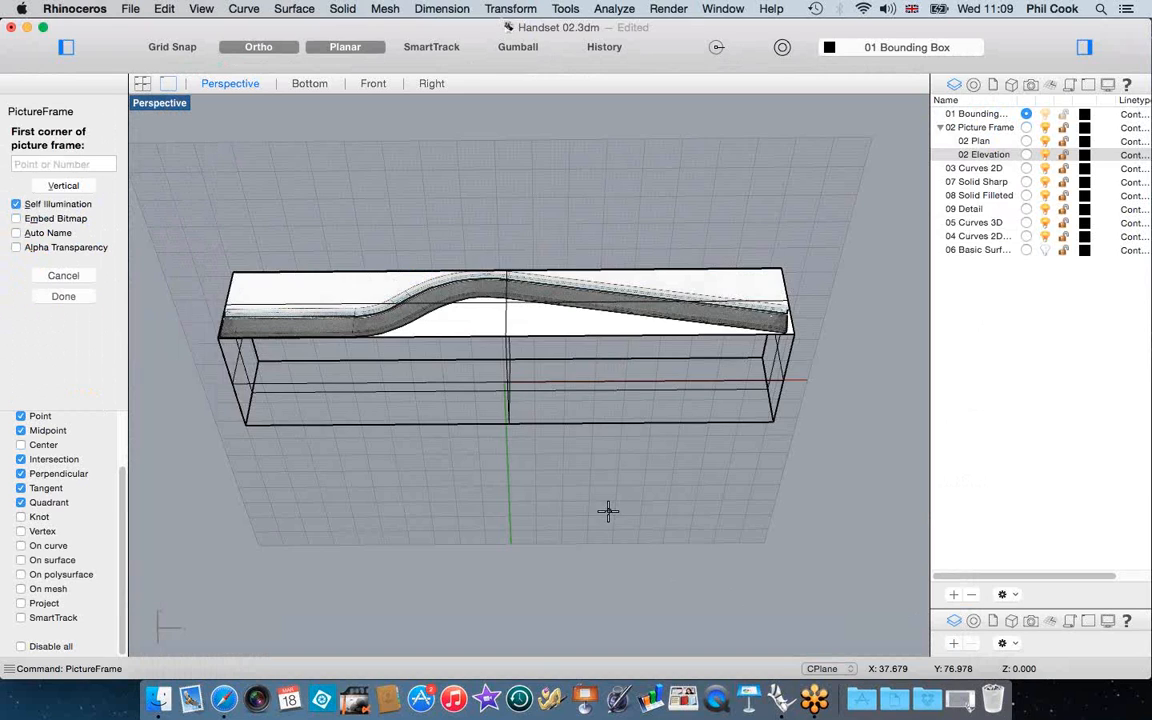
right_drag(607, 512, 740, 468)
click(752, 453)
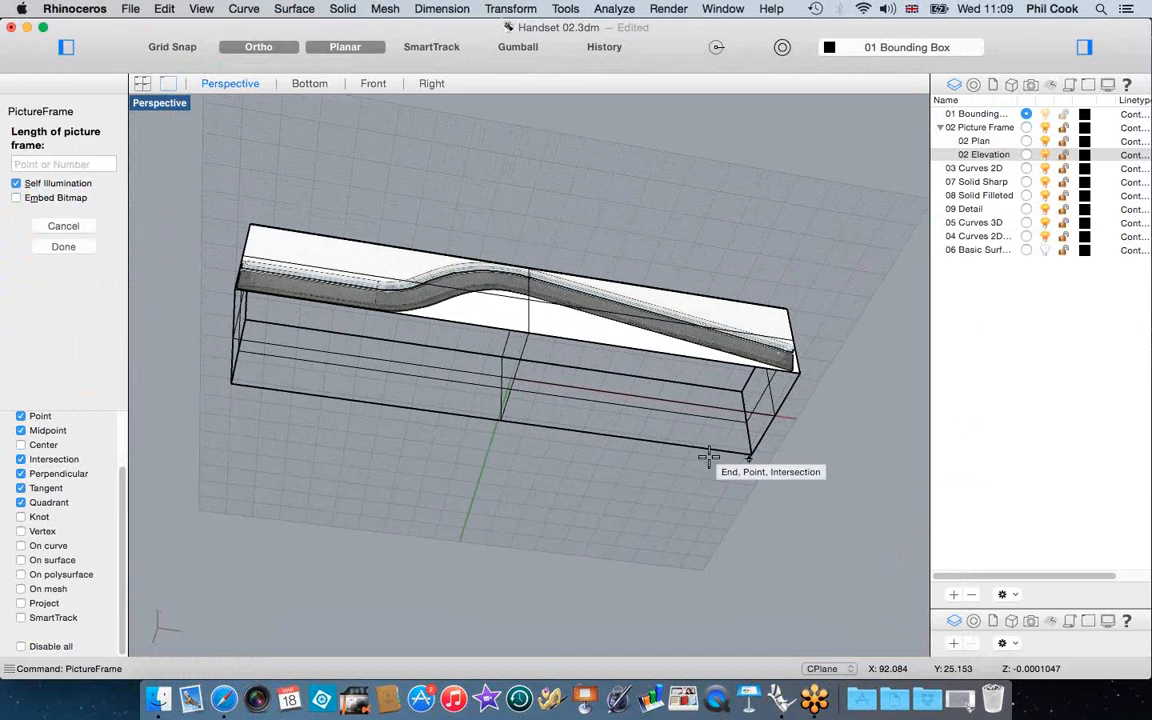
click(229, 386)
right_drag(493, 486, 551, 409)
click(633, 450)
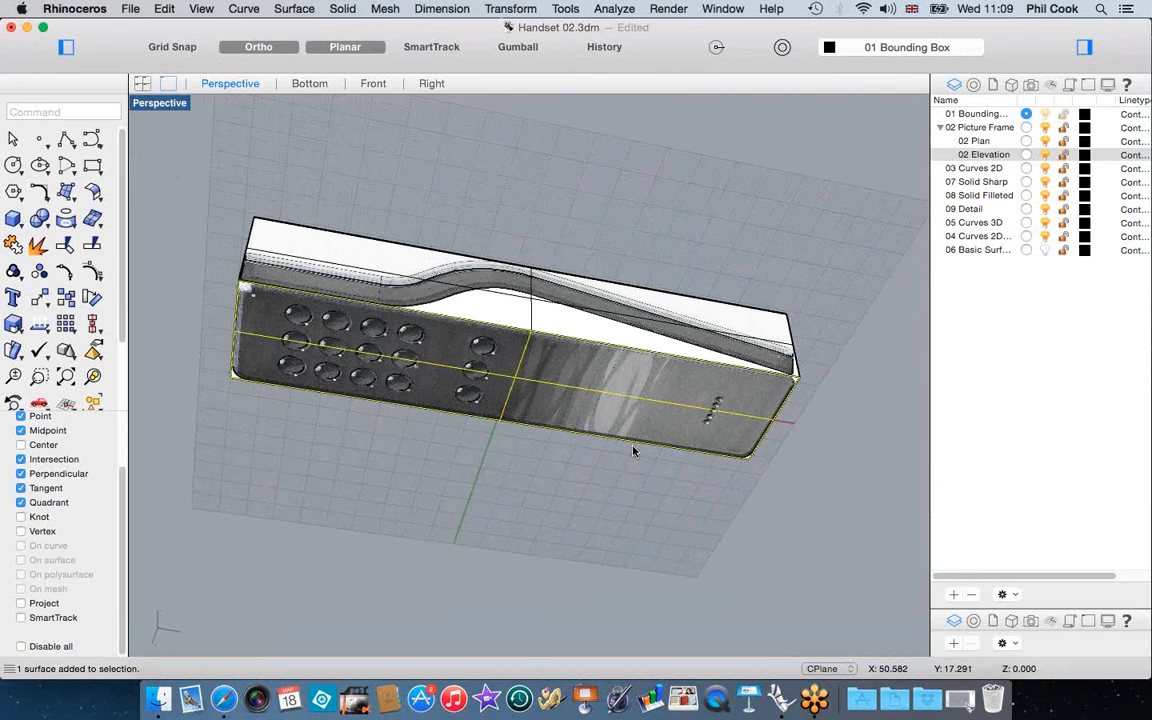
key(Delete)
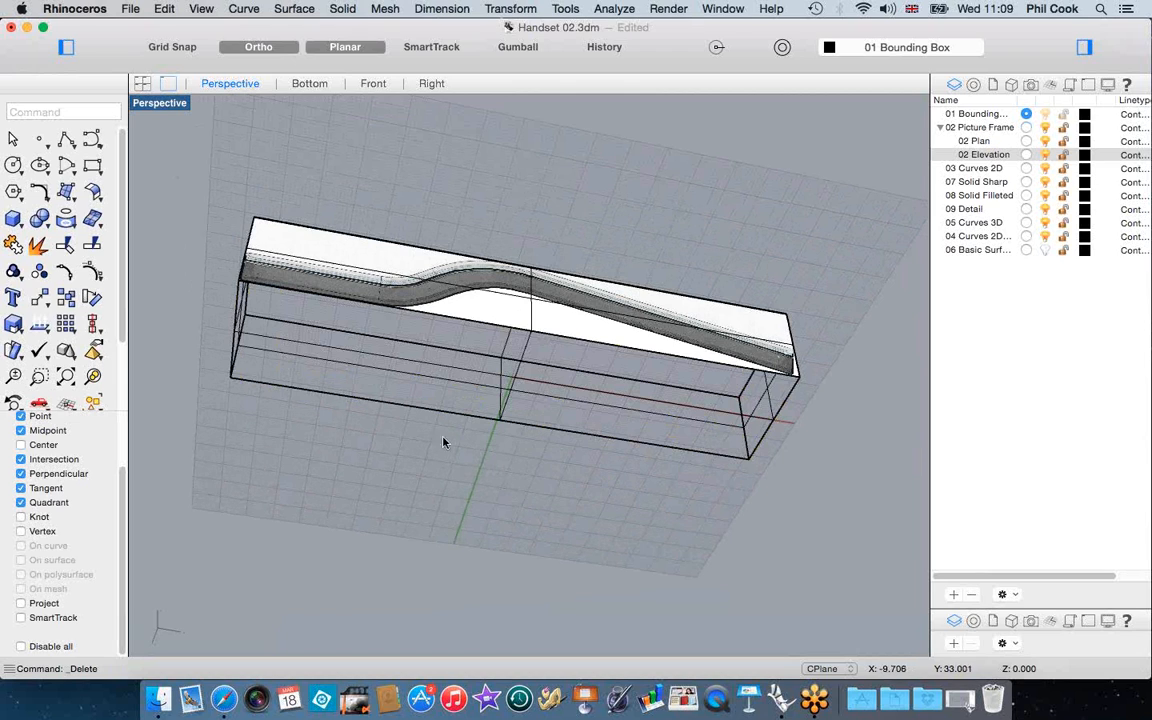
Try to place 04 Plan.jpg on the bounding box's base from its front lower edge, and undo the placement
right_drag(455, 447, 794, 373)
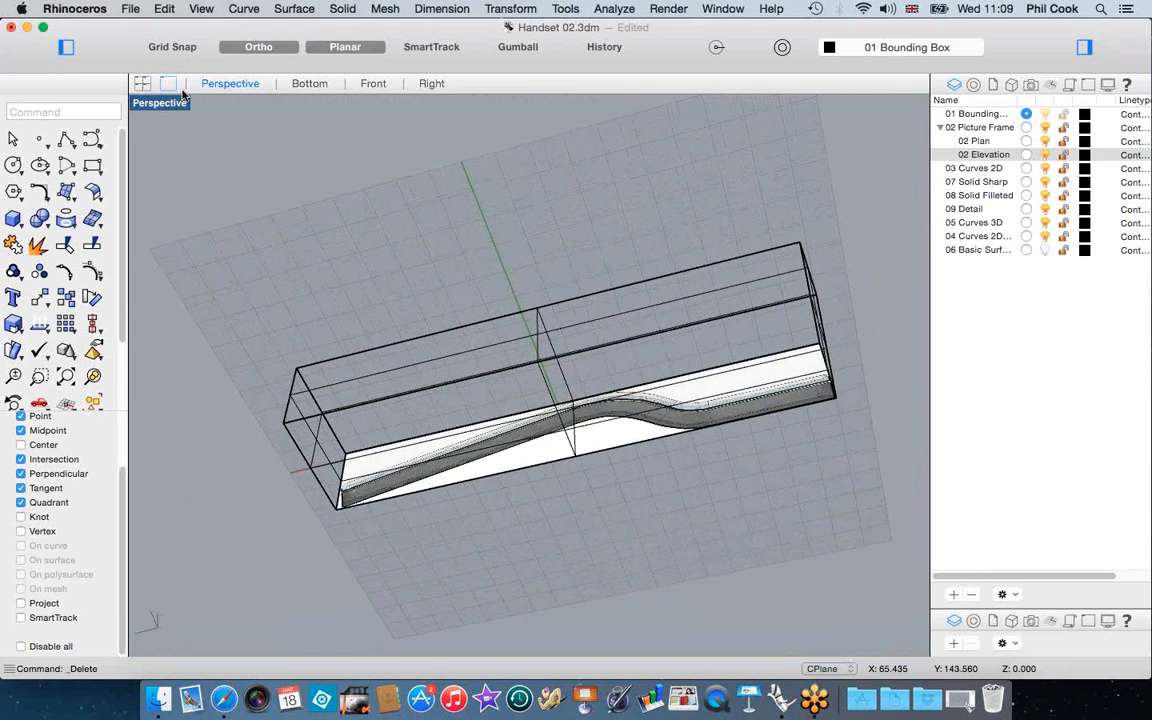
text(picture)
key(Return)
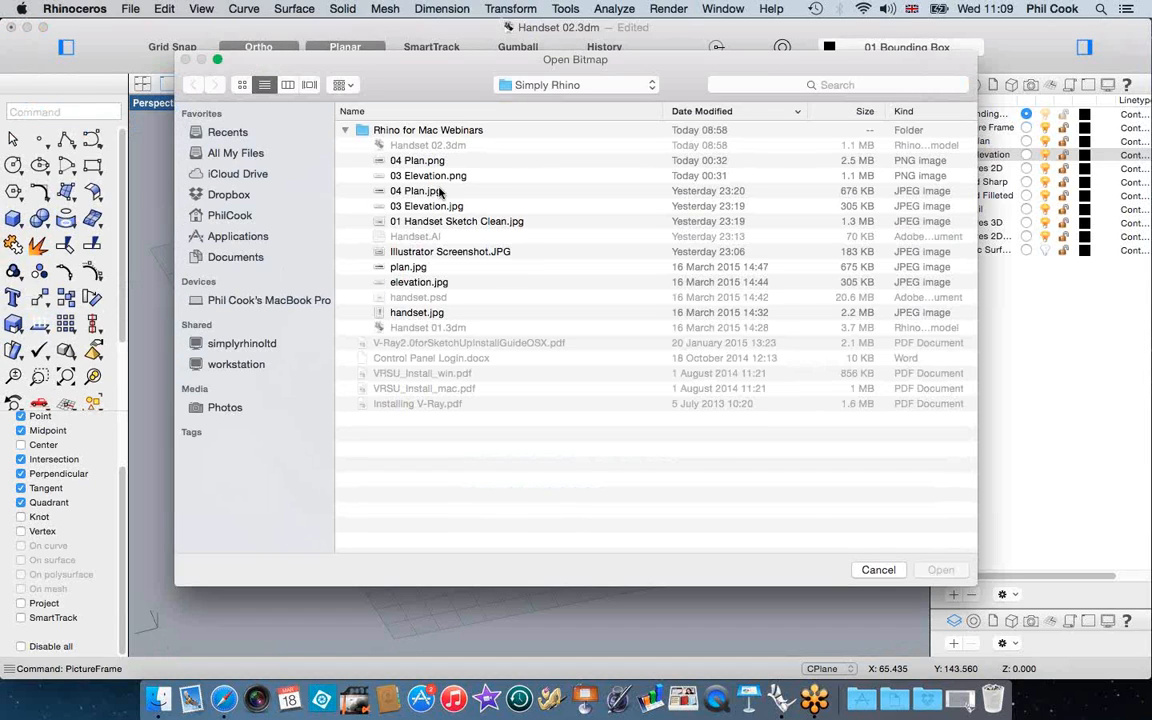
click(440, 191)
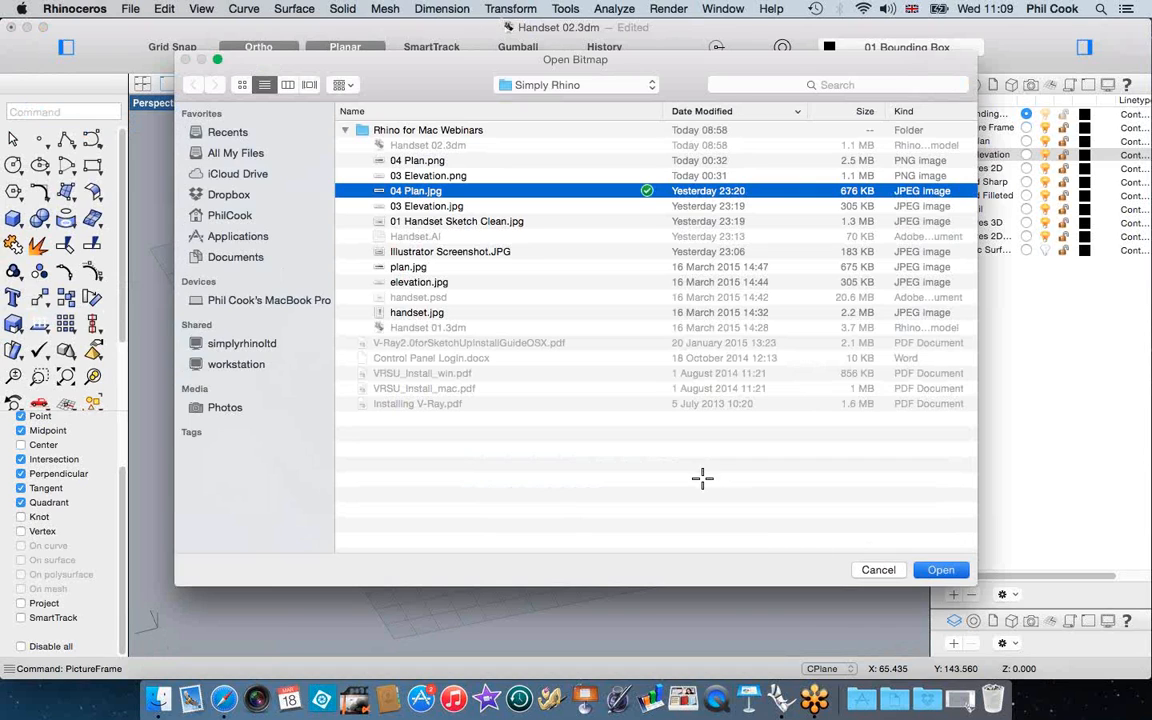
key(Return)
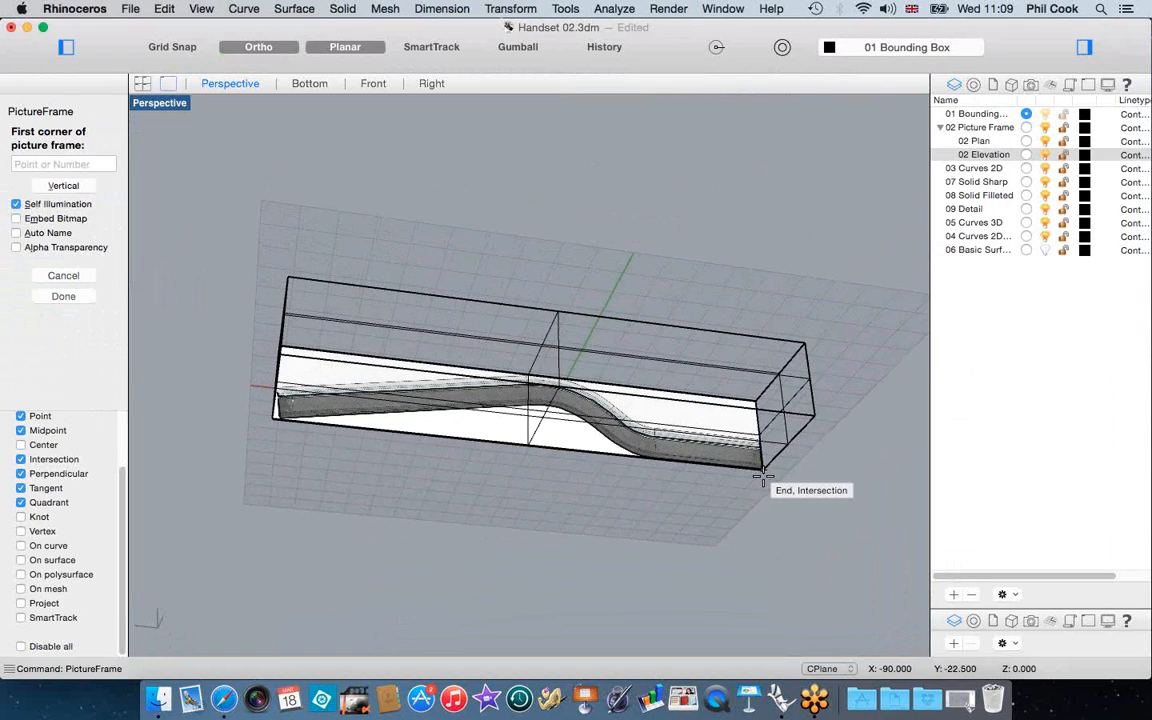
click(762, 478)
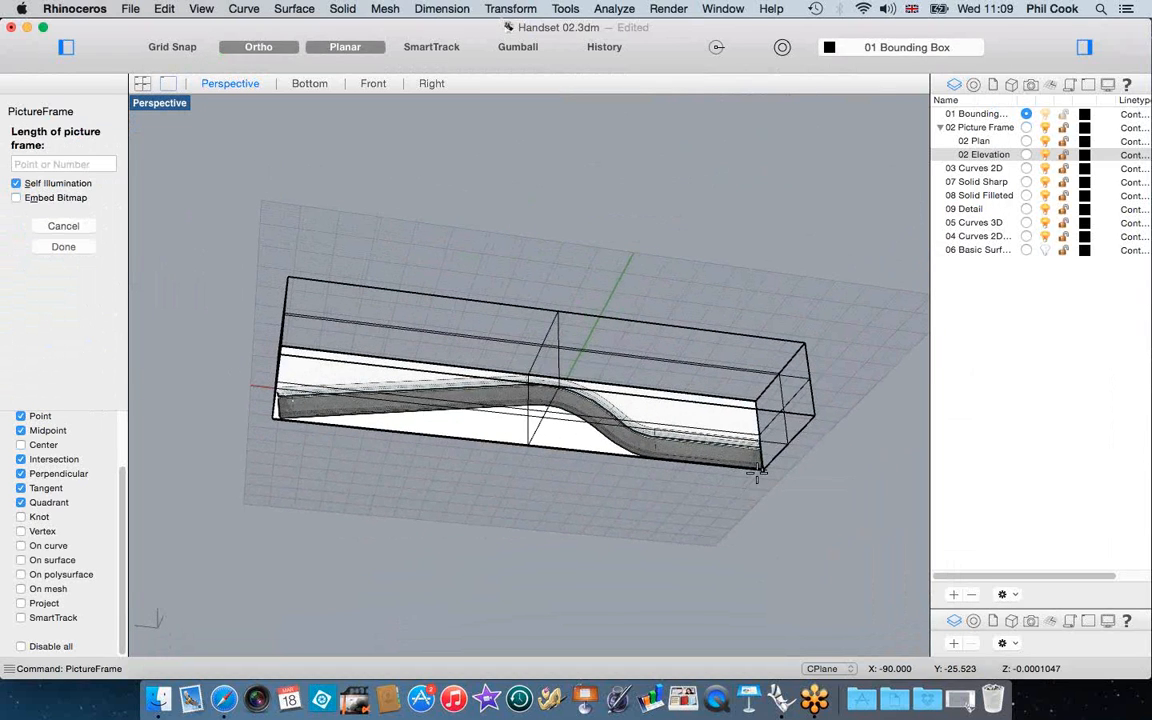
click(262, 416)
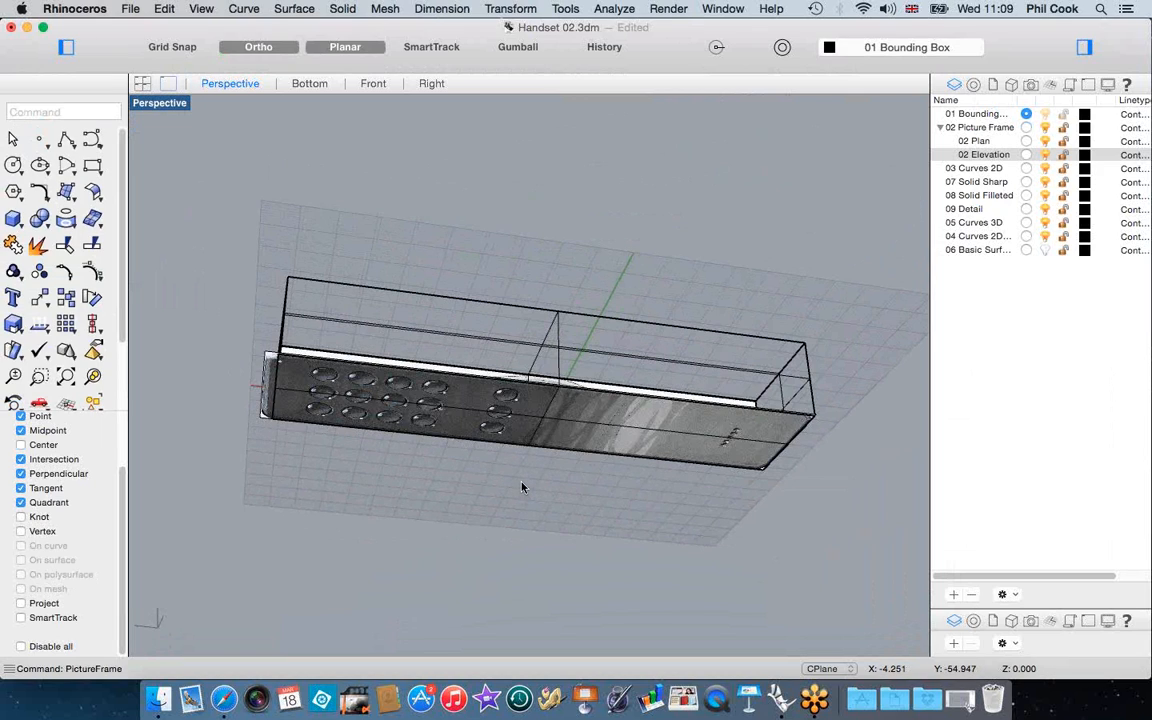
key(super+z)
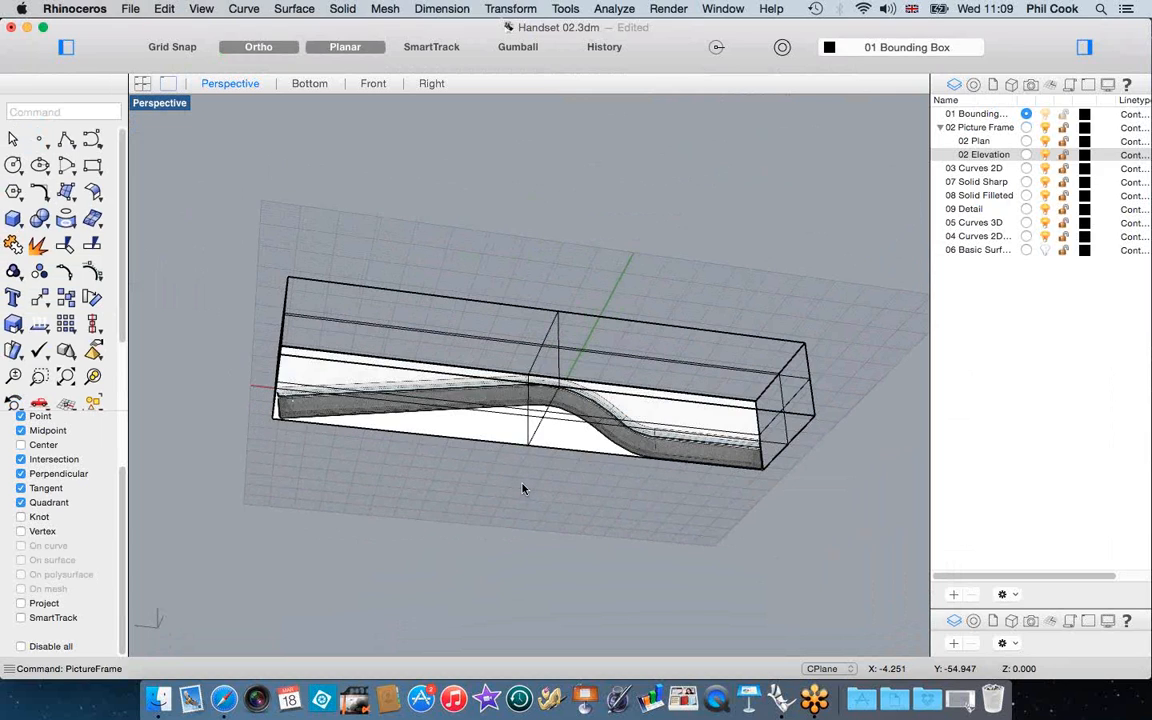
Place 04 Plan.jpg as a picture frame on the bounding box's base, snapping to both ends of the front lower edge
key(Return)
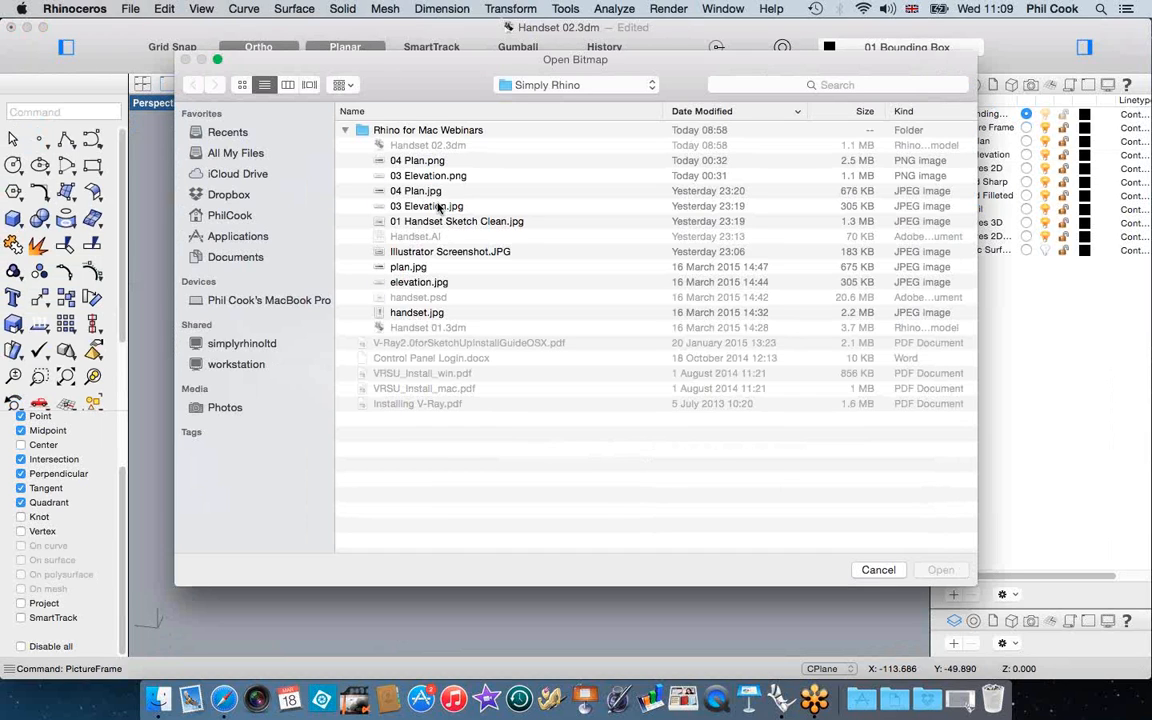
click(435, 194)
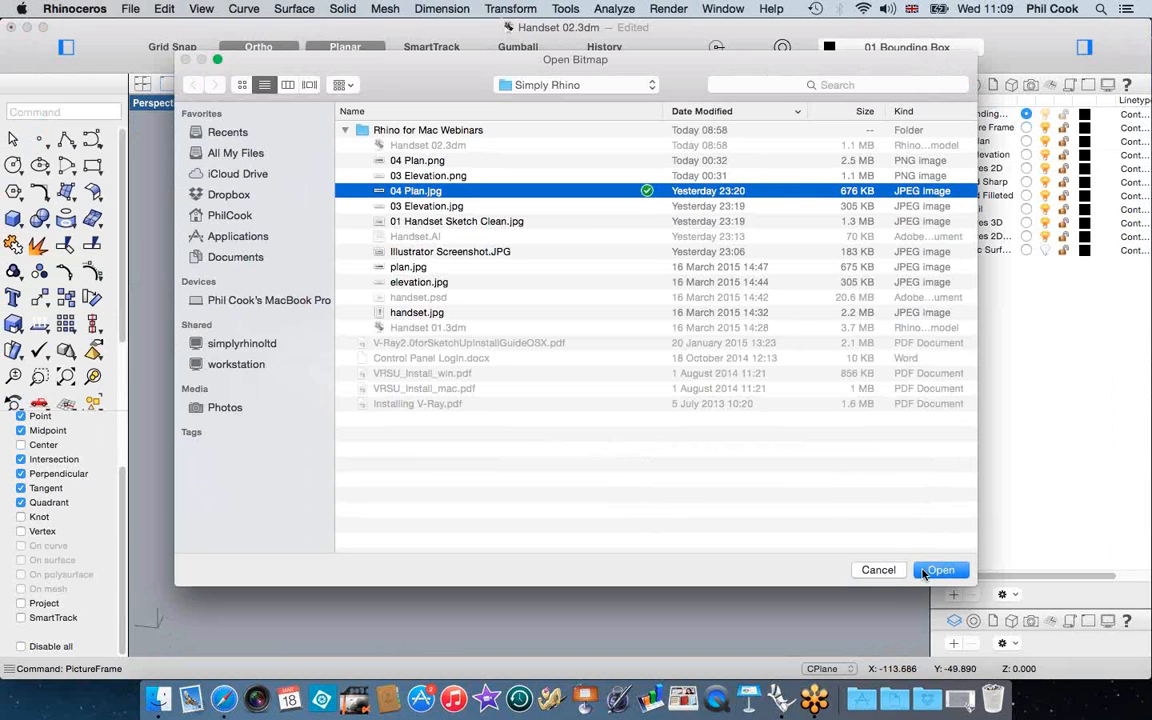
click(938, 570)
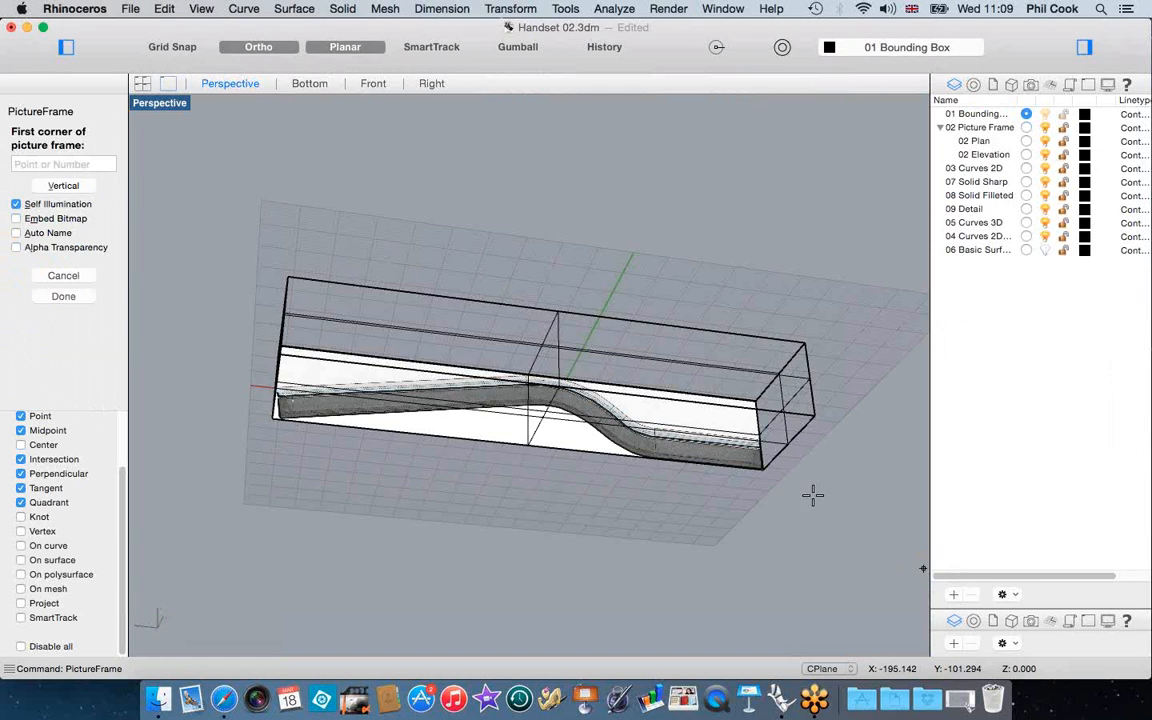
click(763, 470)
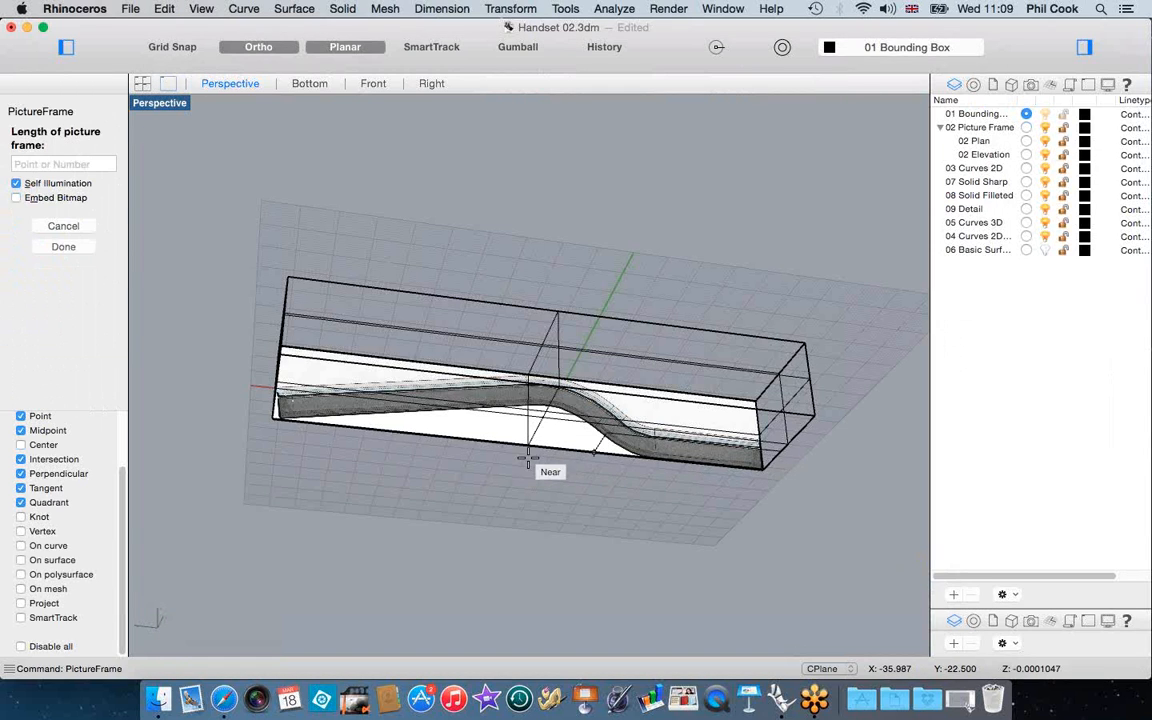
click(273, 416)
right_drag(545, 440, 274, 147)
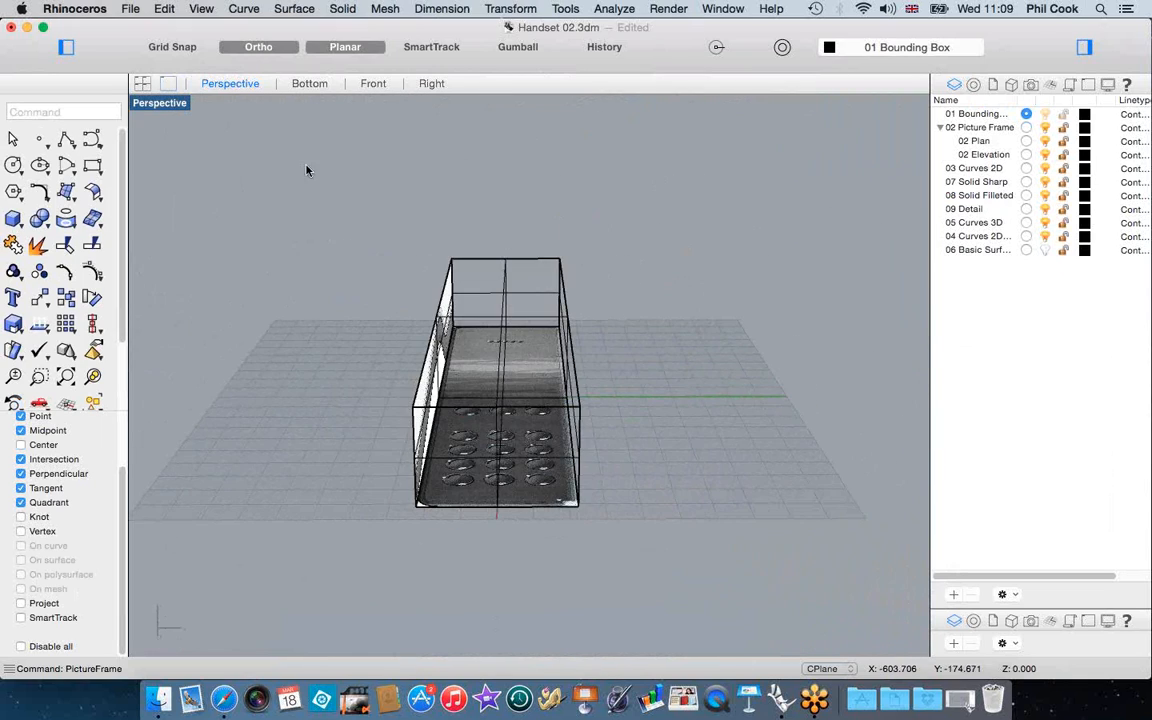
Restore the four-viewport layout and move the plan picture frame's surface to the 02 Plan layer
double_click(156, 104)
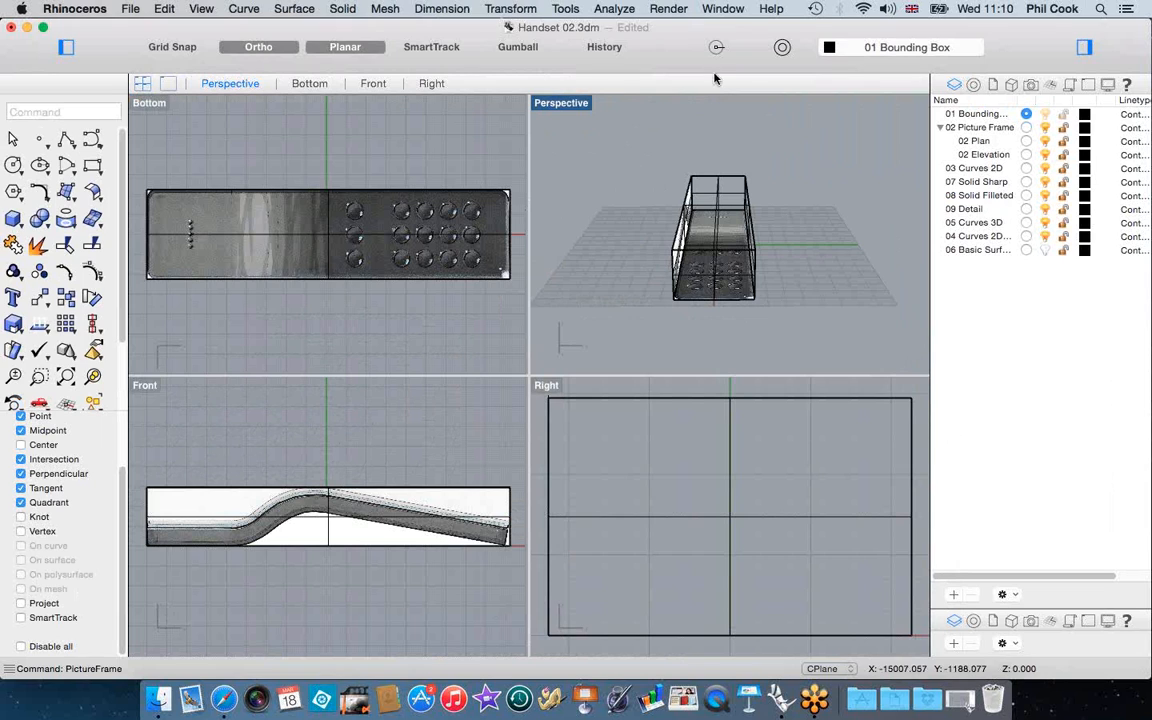
right_drag(759, 272, 737, 250)
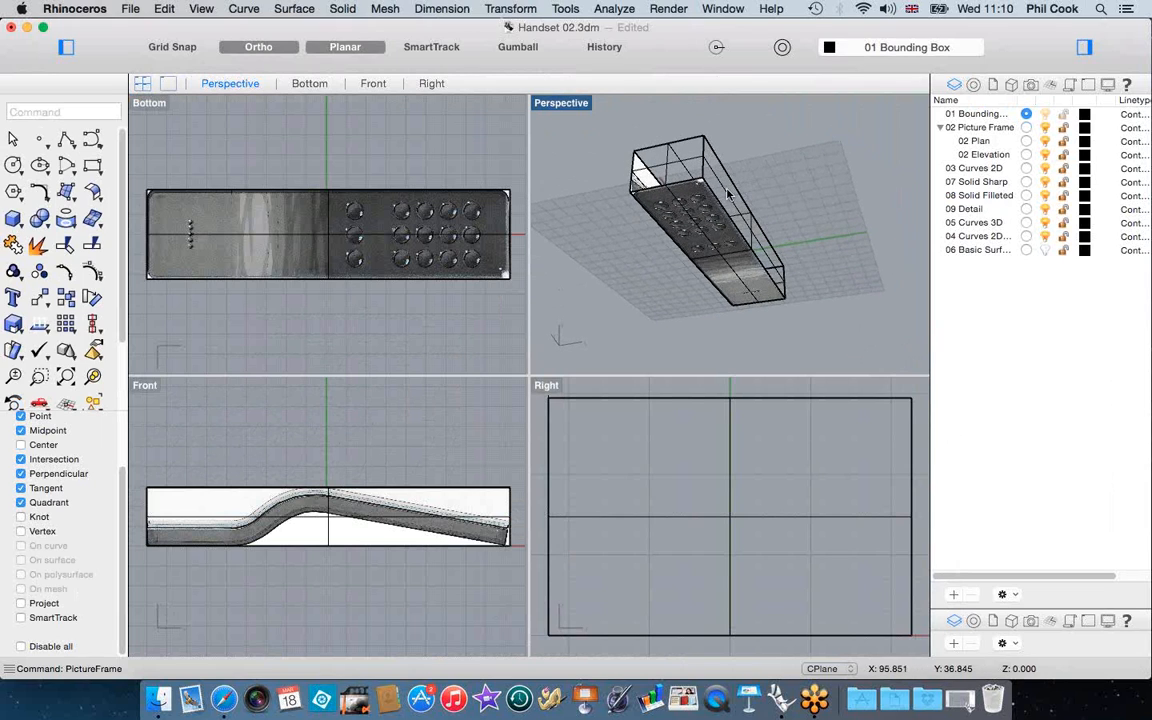
click(746, 273)
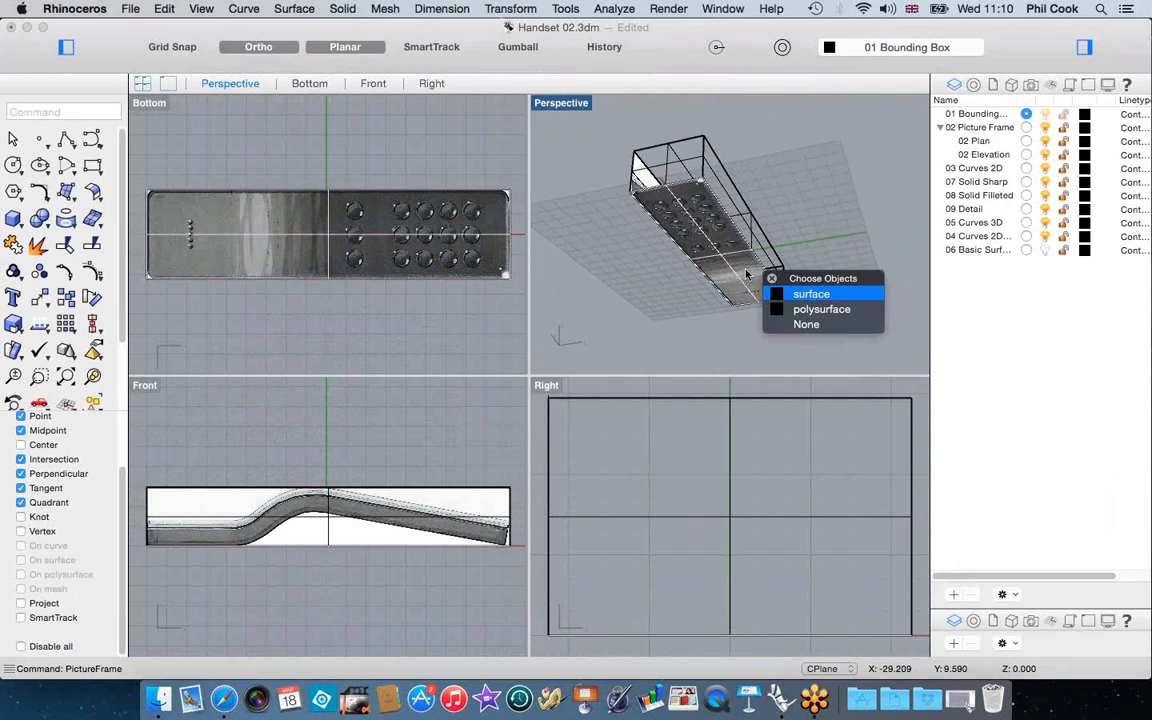
click(790, 294)
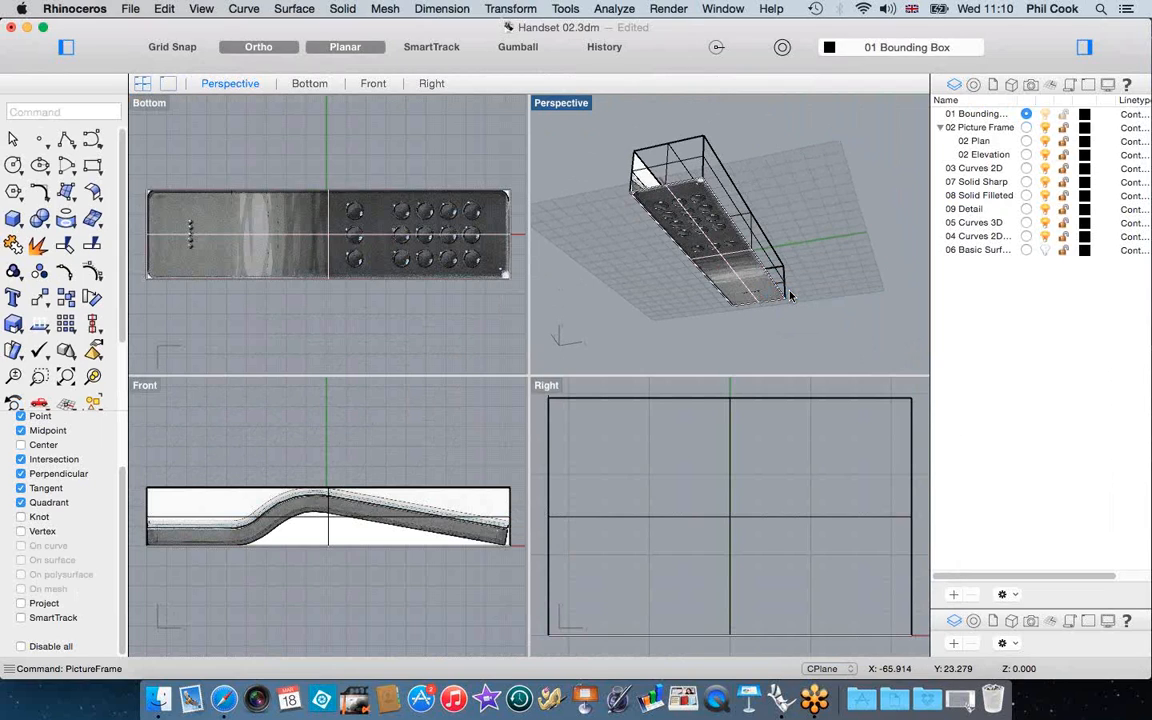
right_click(985, 142)
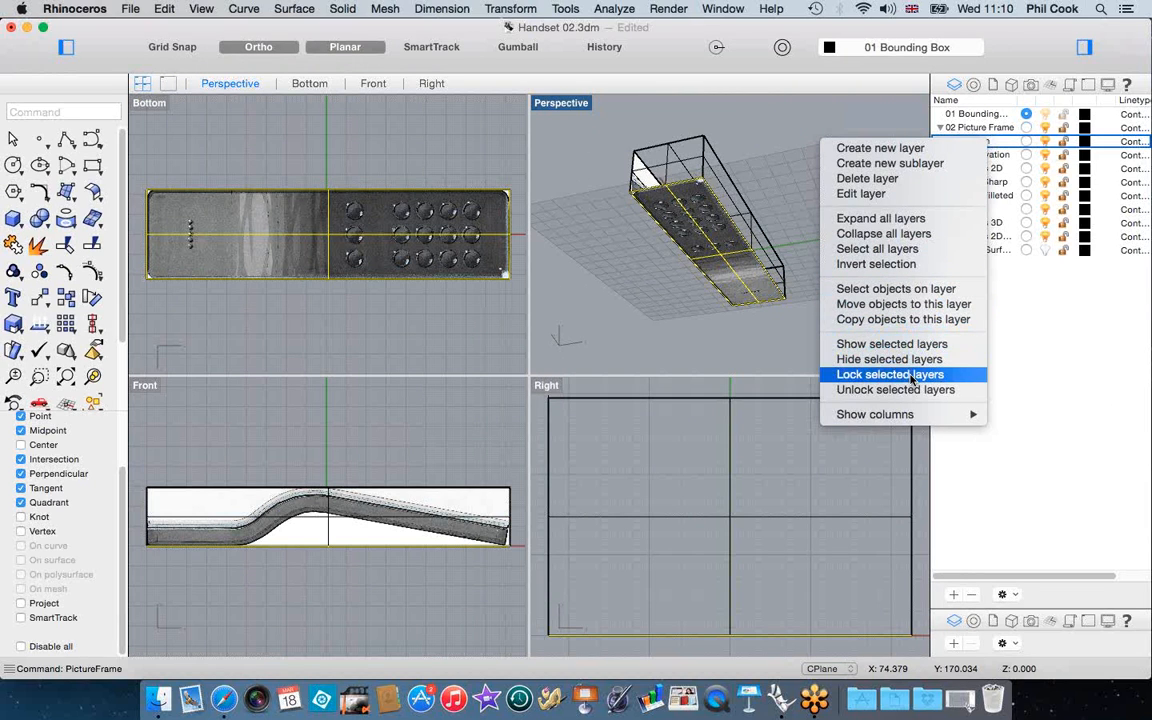
click(903, 304)
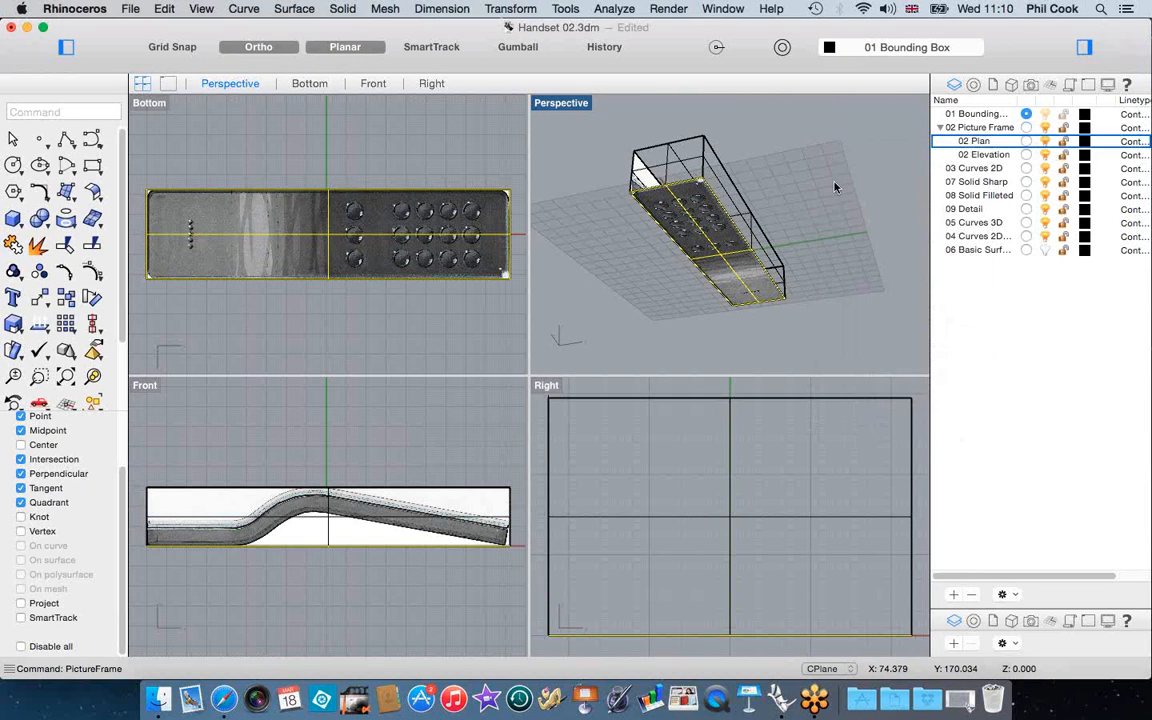
Move the elevation picture frame's surface to the 02 Elevation layer and clear the selection
right_drag(701, 229, 745, 242)
click(739, 229)
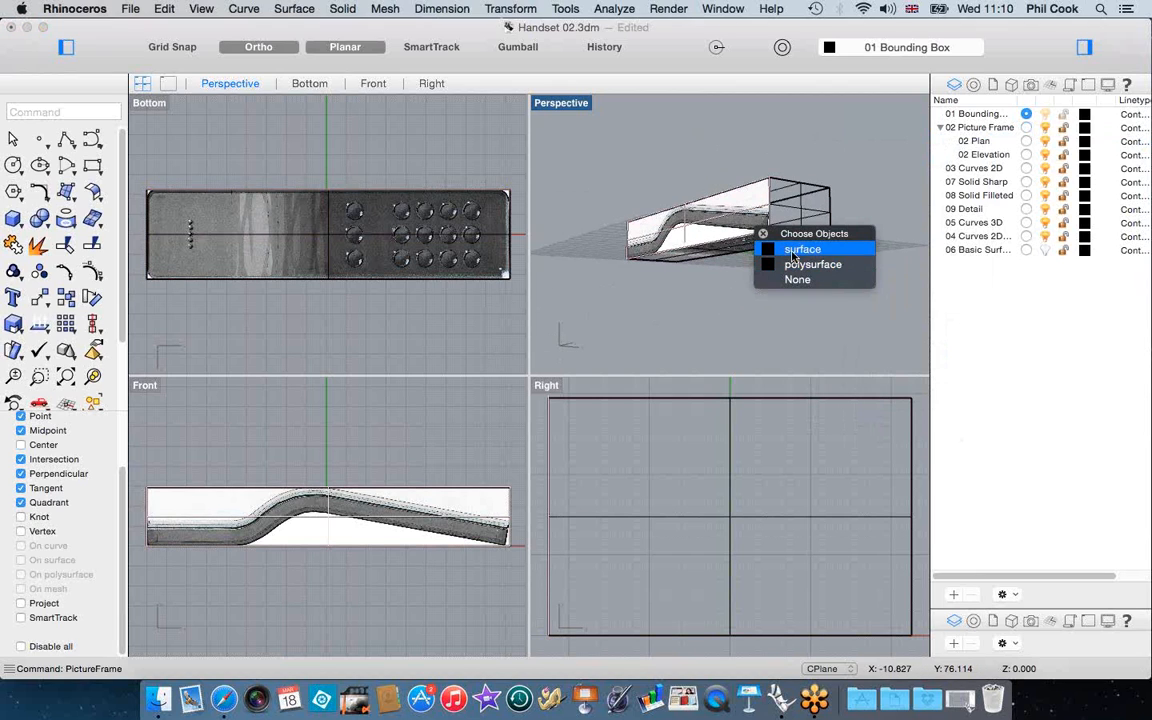
click(800, 249)
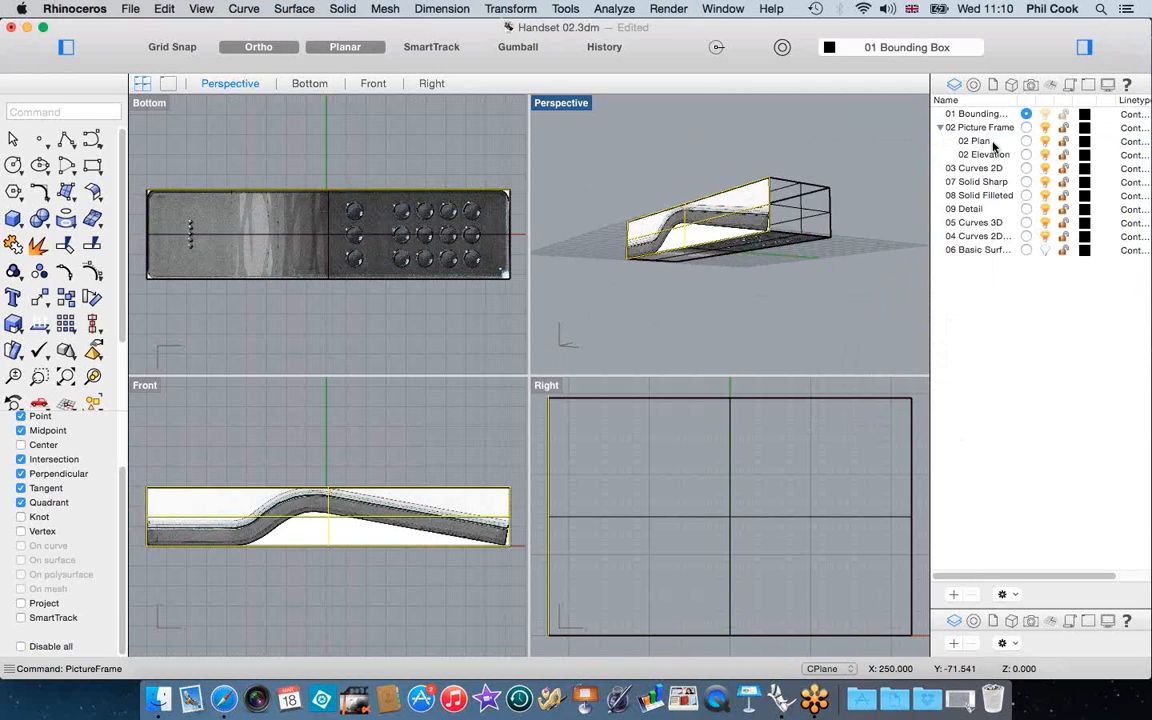
right_click(995, 156)
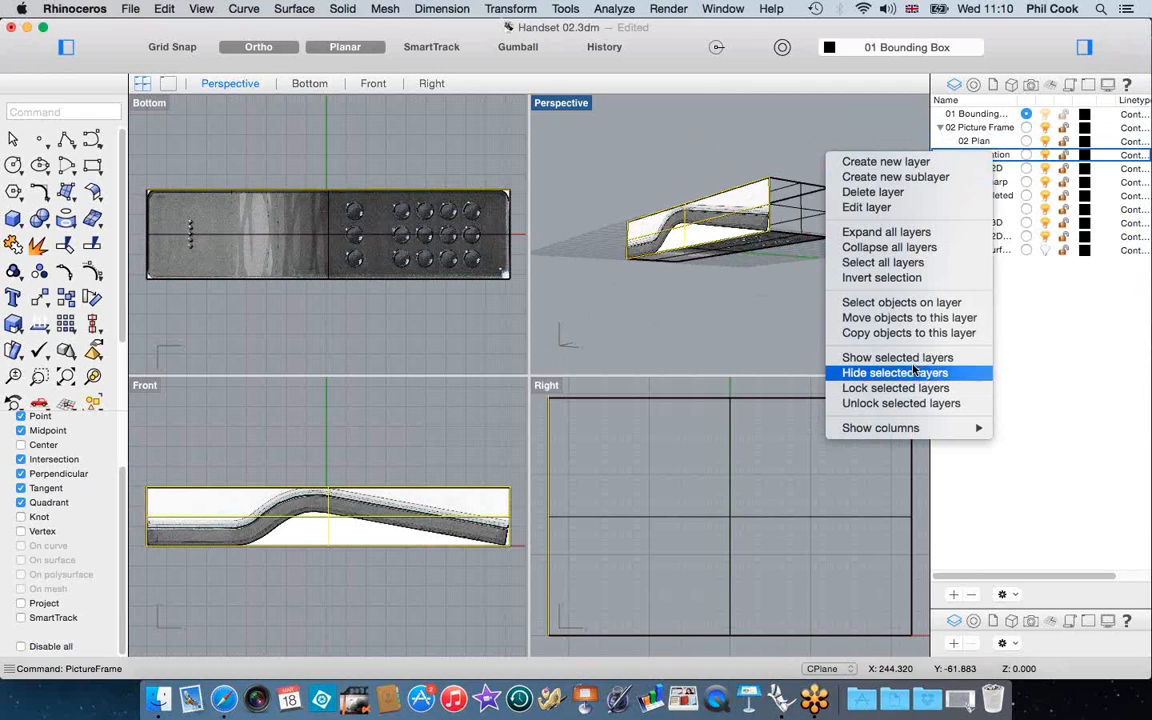
click(920, 318)
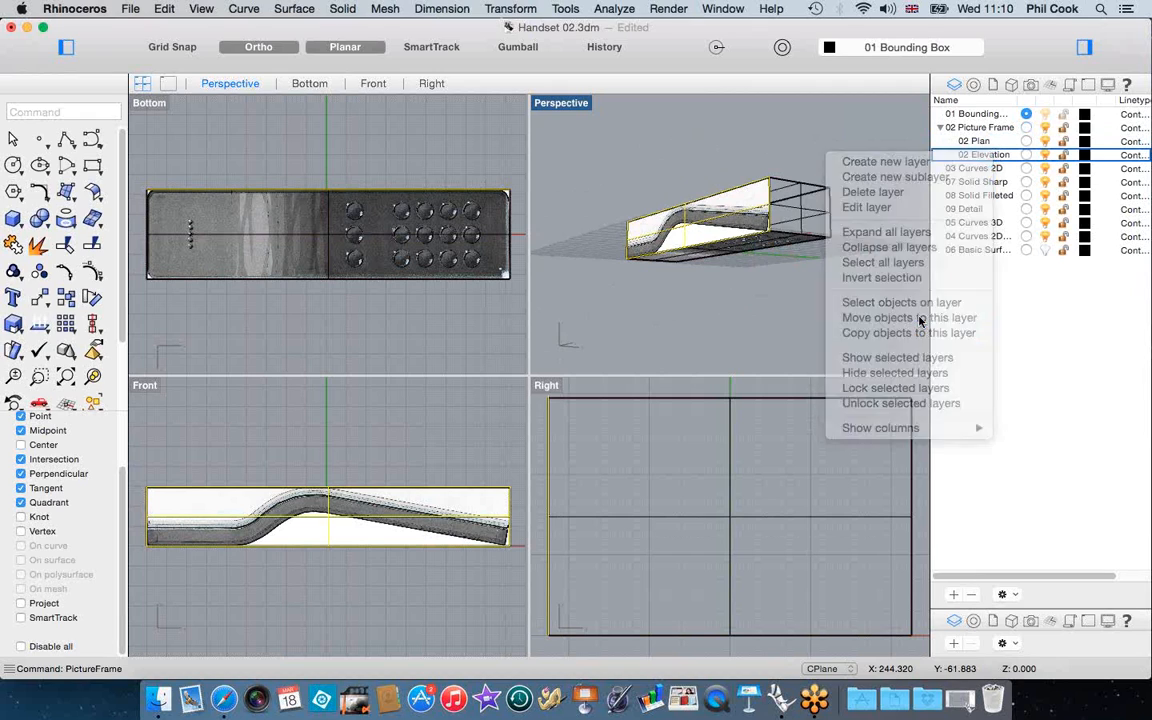
click(848, 314)
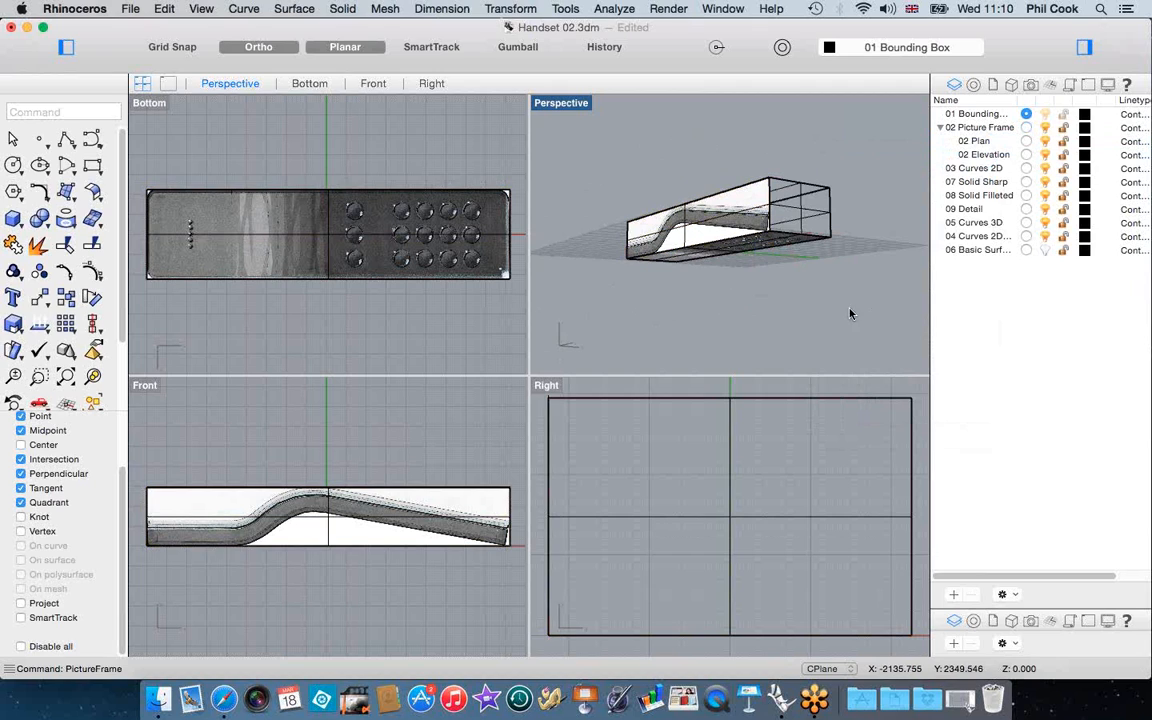
Hide the 02 Plan and 01 Bounding Box layers and make 03 Curves 2D the current layer
click(1045, 142)
right_drag(719, 292, 830, 303)
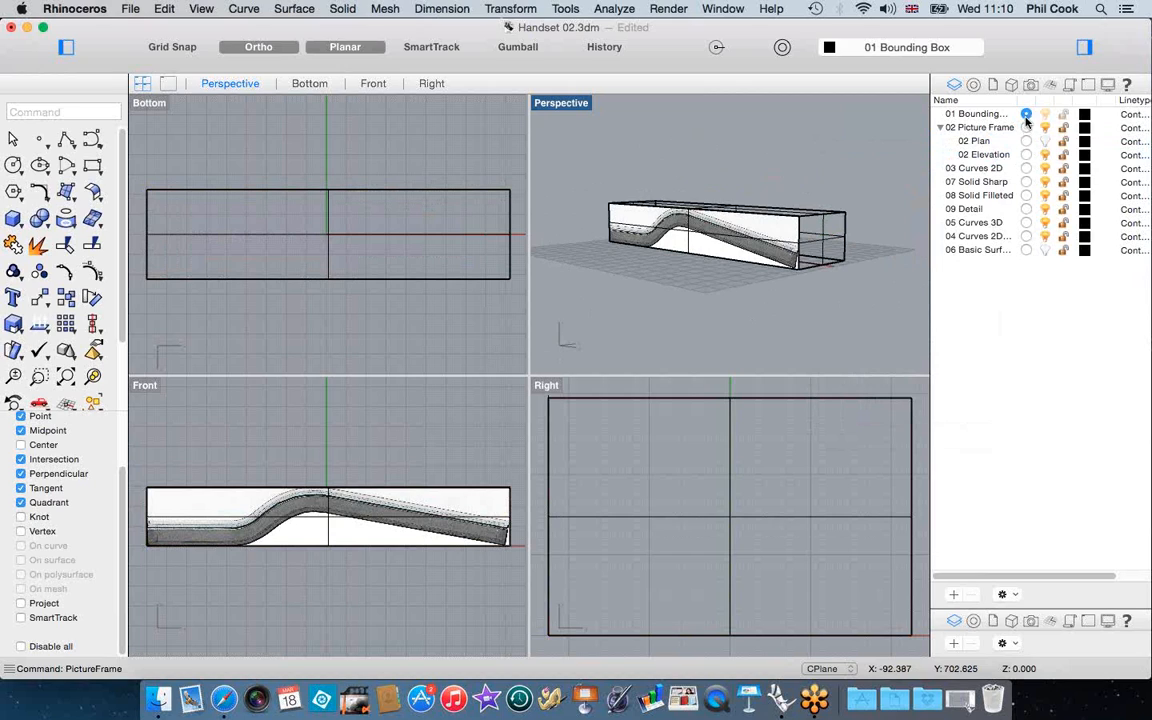
click(1026, 168)
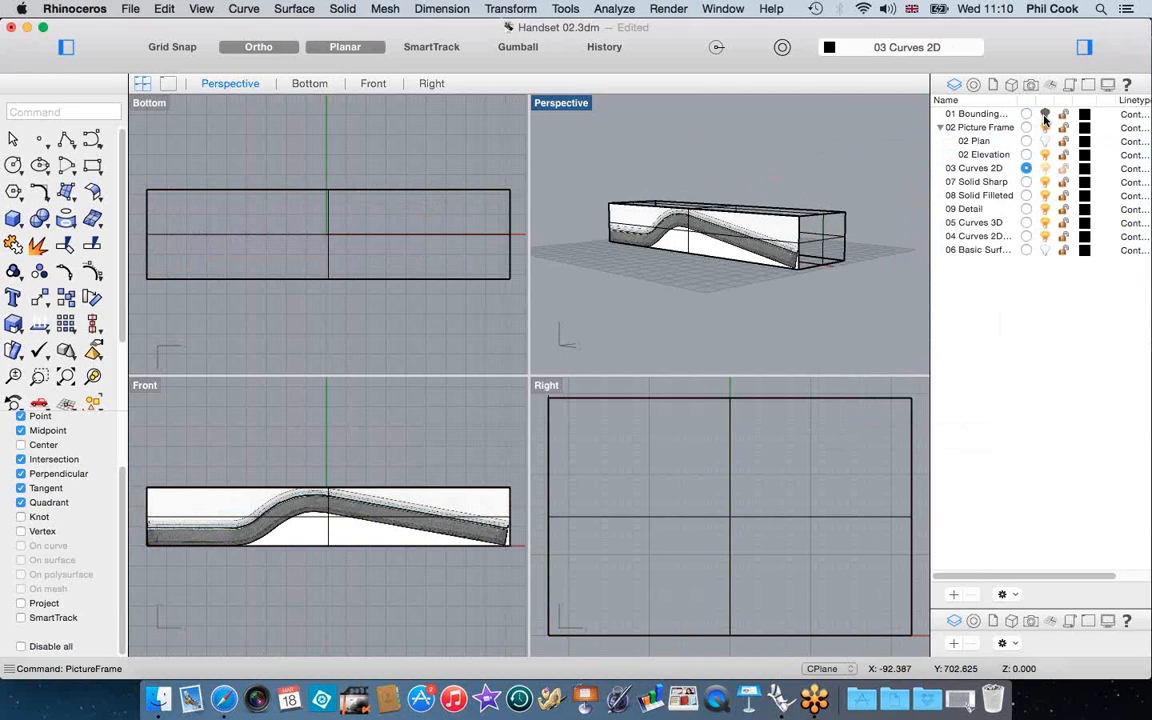
click(1045, 115)
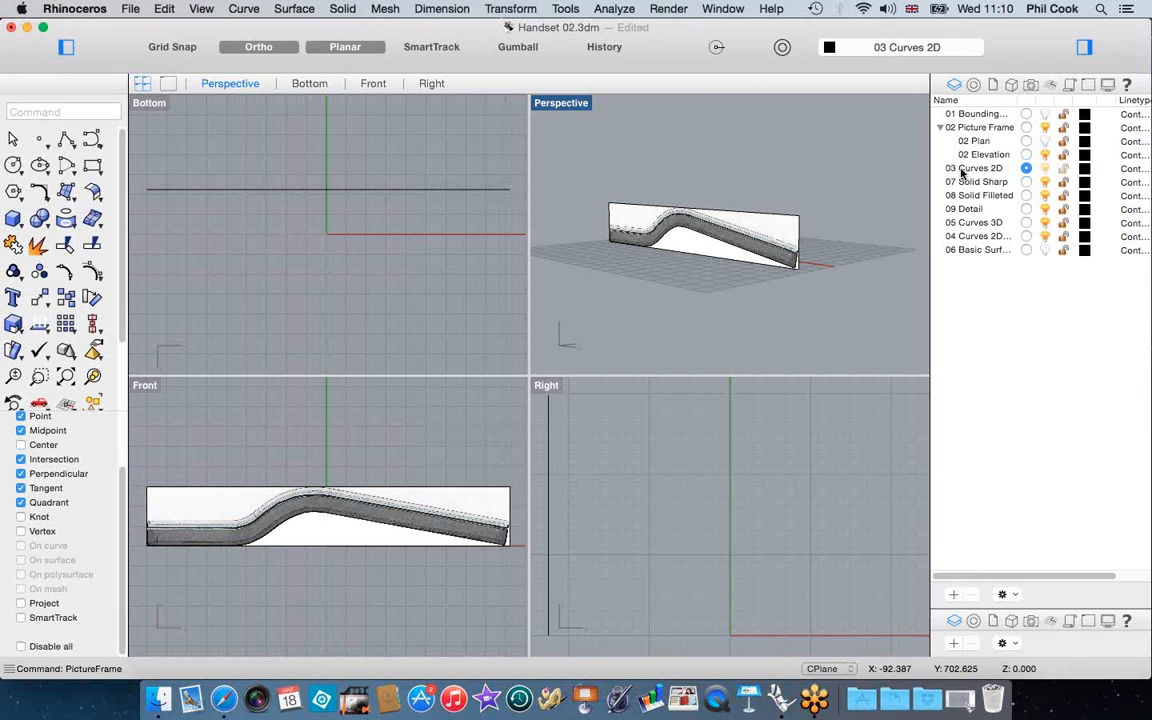
In a maximized Front view, set the elevation picture frame material's transparency to about 66% and lock the 02 Picture Frame layer with its sublayers
double_click(145, 385)
scroll(512, 319, down, 4)
scroll(476, 337, up, 4)
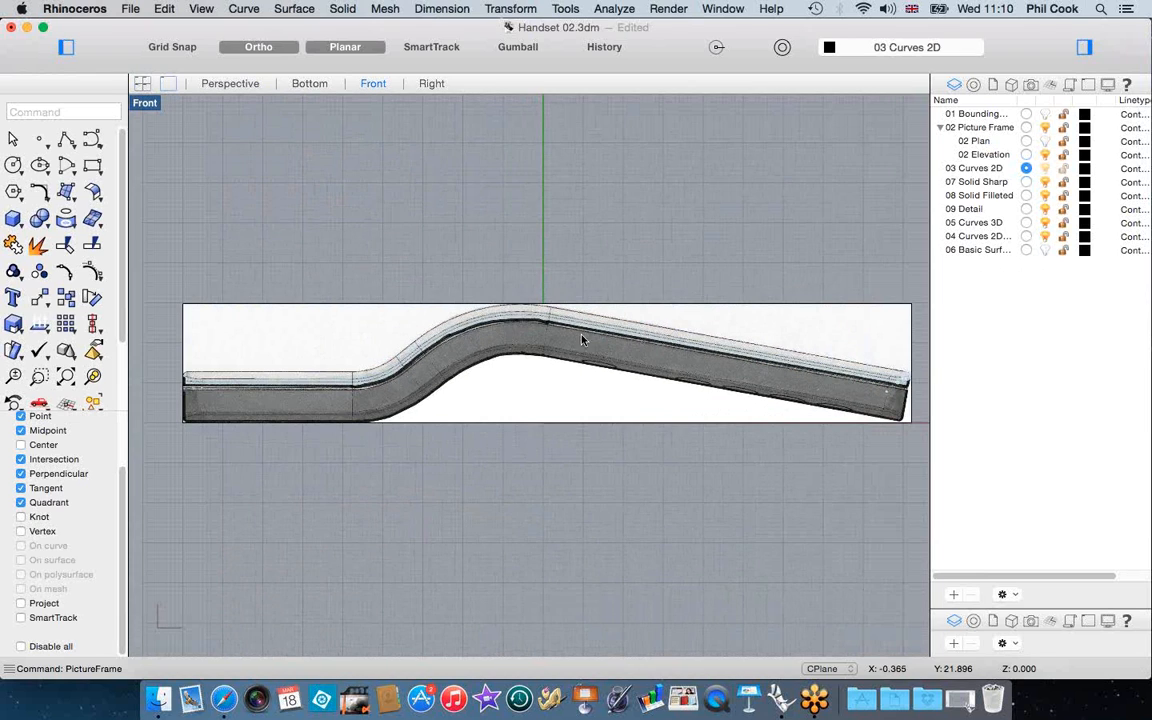
mouse_move(588, 347)
right_down()
mouse_move(557, 354)
mouse_move(576, 343)
mouse_move(569, 355)
right_up()
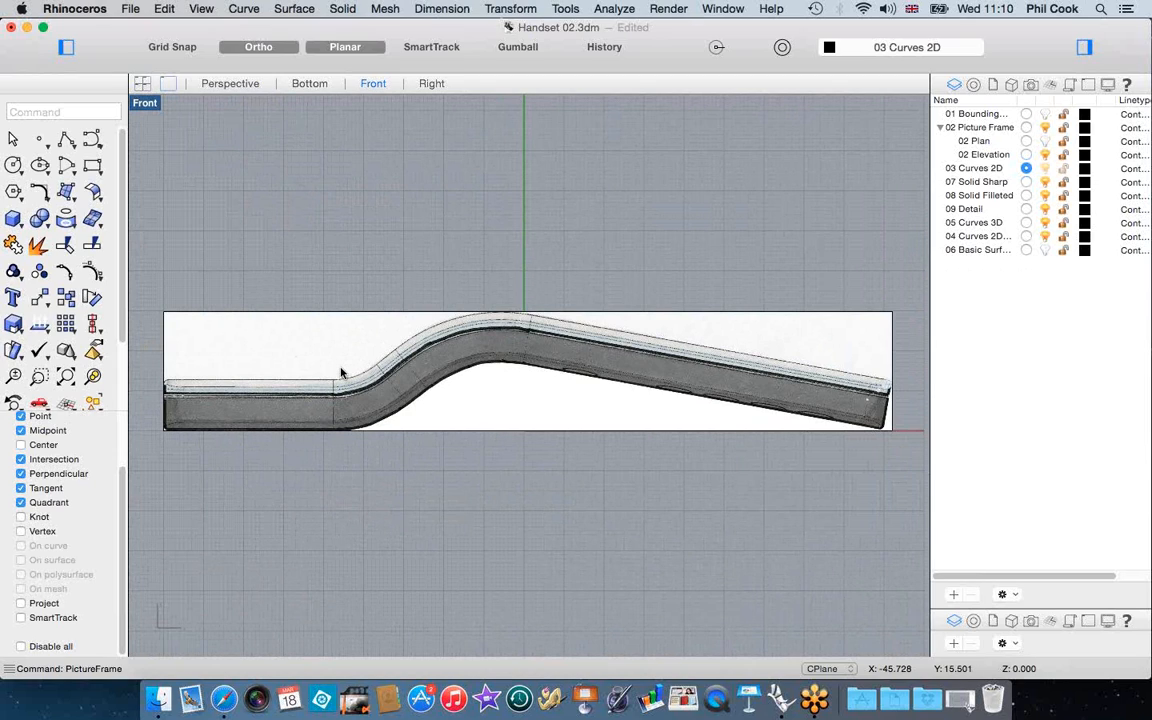
click(832, 364)
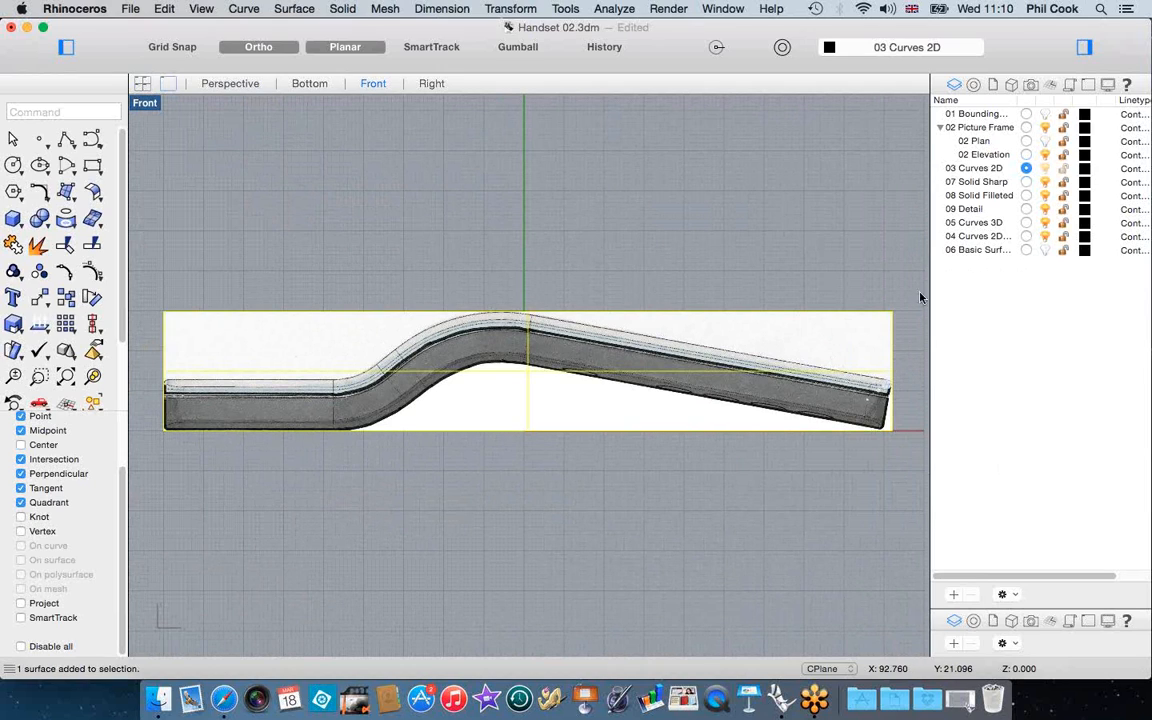
click(975, 86)
scroll(1045, 538, down, 2)
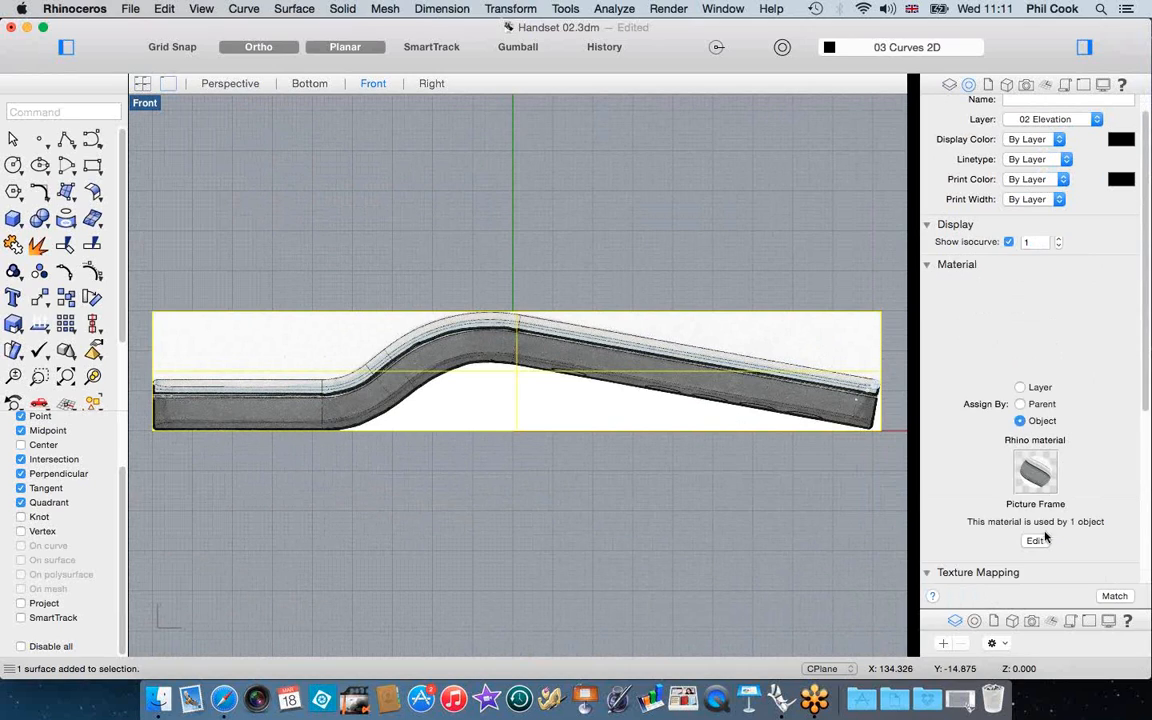
click(1037, 478)
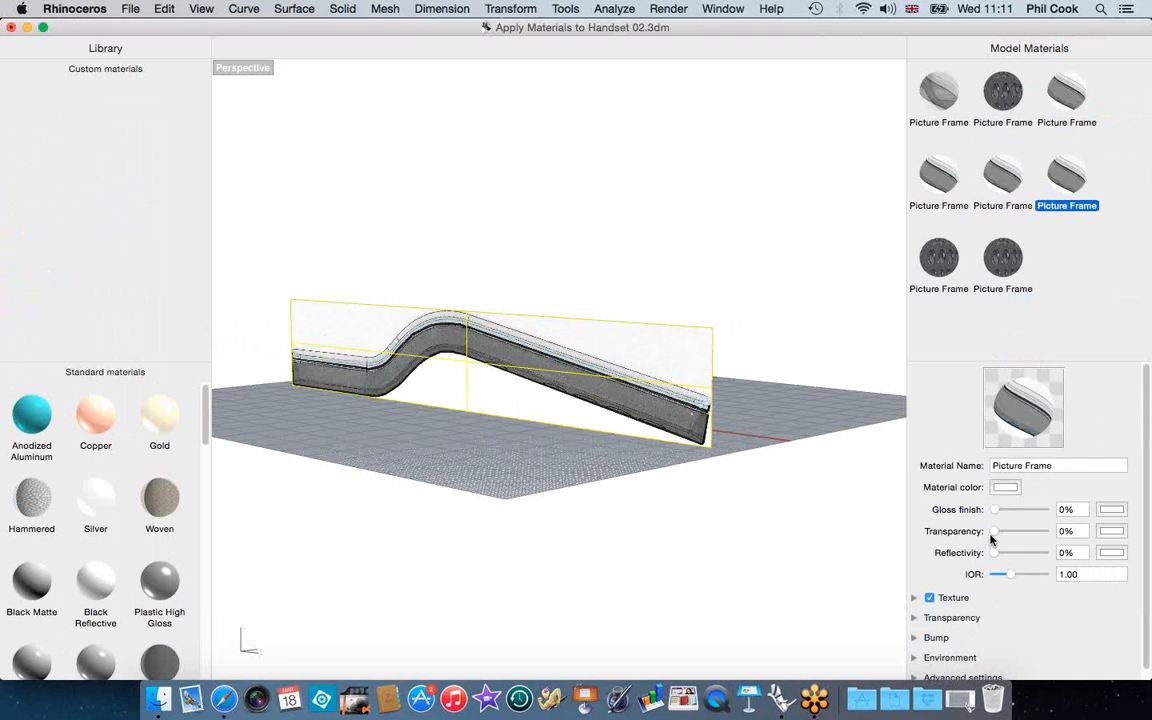
drag(994, 534, 1028, 537)
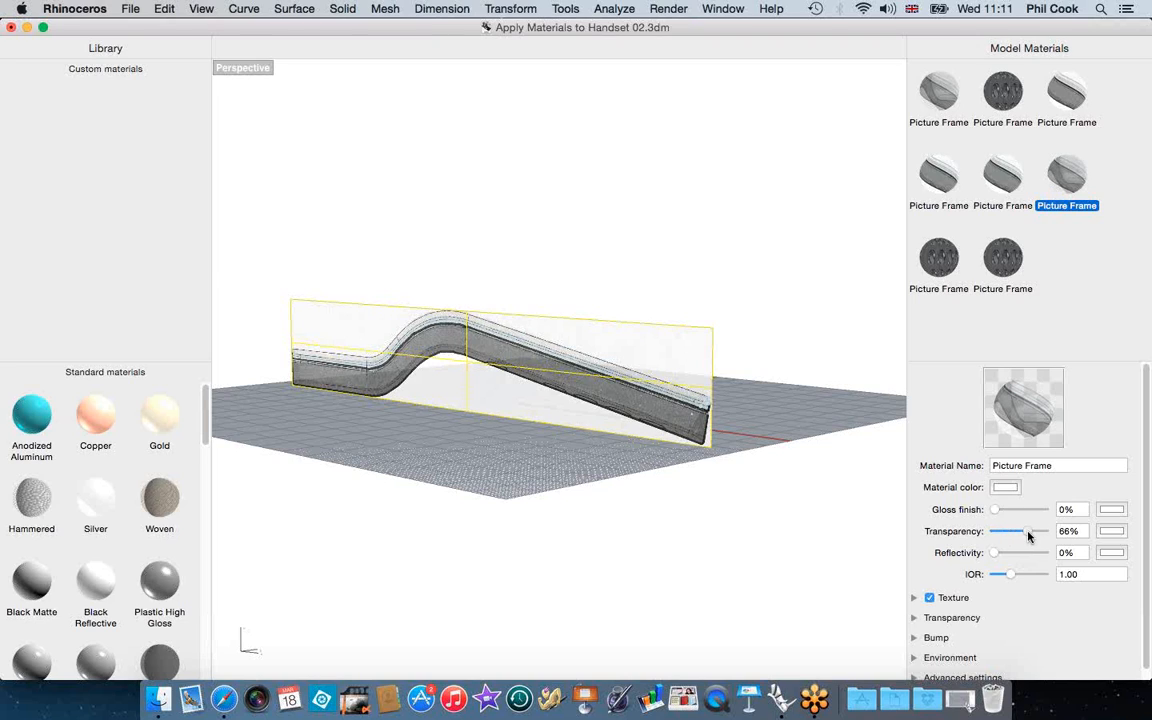
click(11, 27)
click(476, 237)
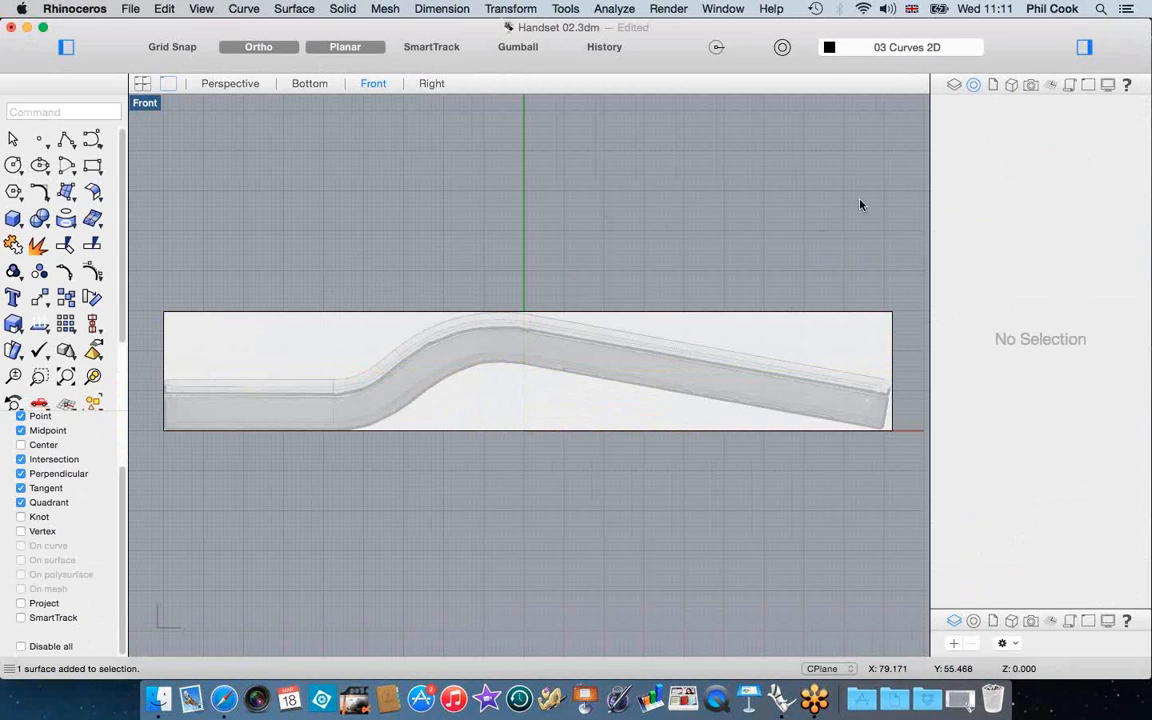
click(955, 88)
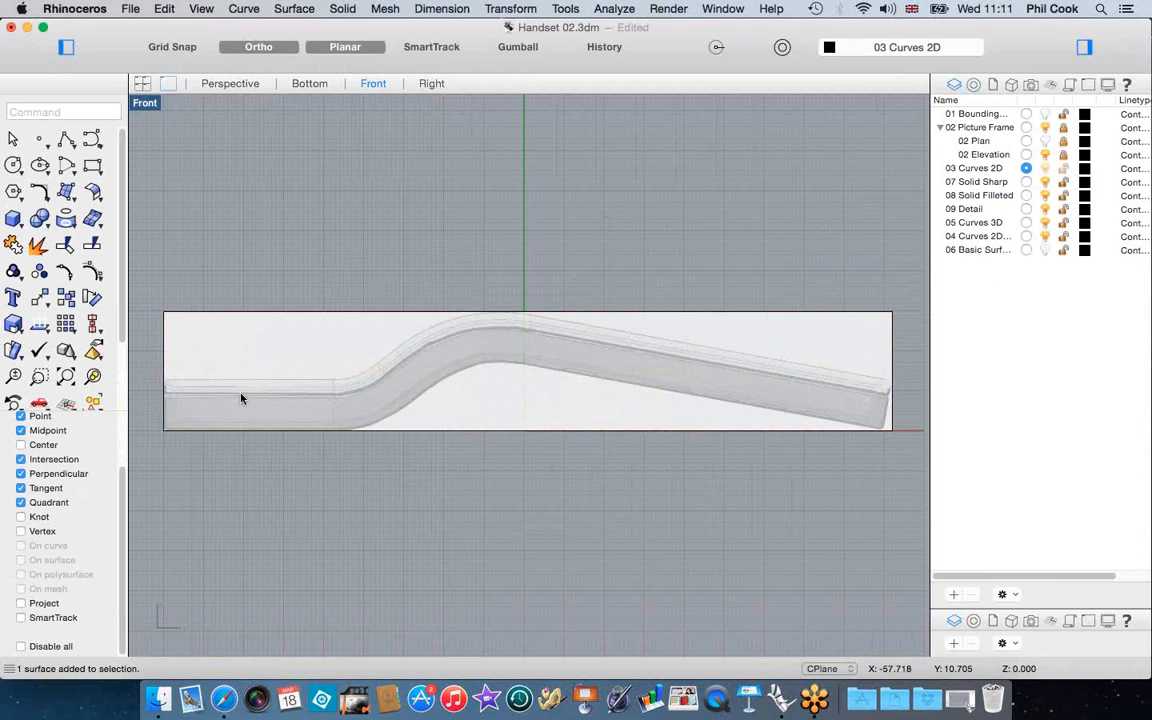
Examine the handset's parting line in the elevation sketch, from the flat end over the bend to the sloping end
scroll(158, 398, up, 5)
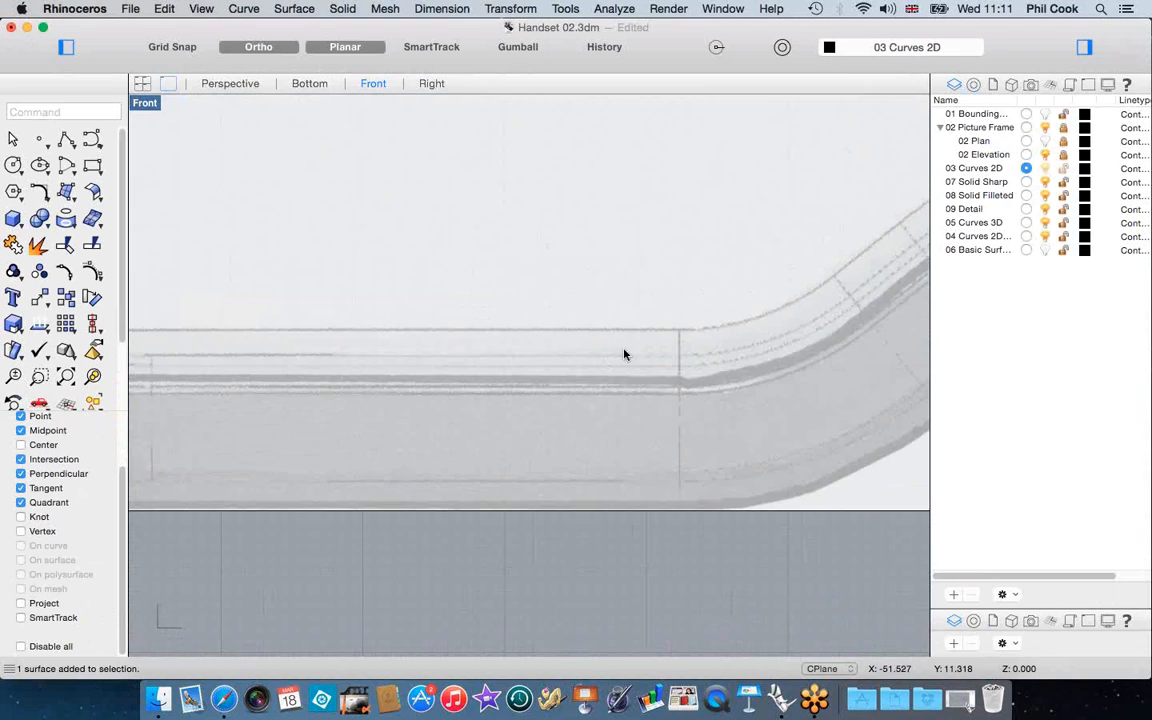
scroll(555, 364, up, 2)
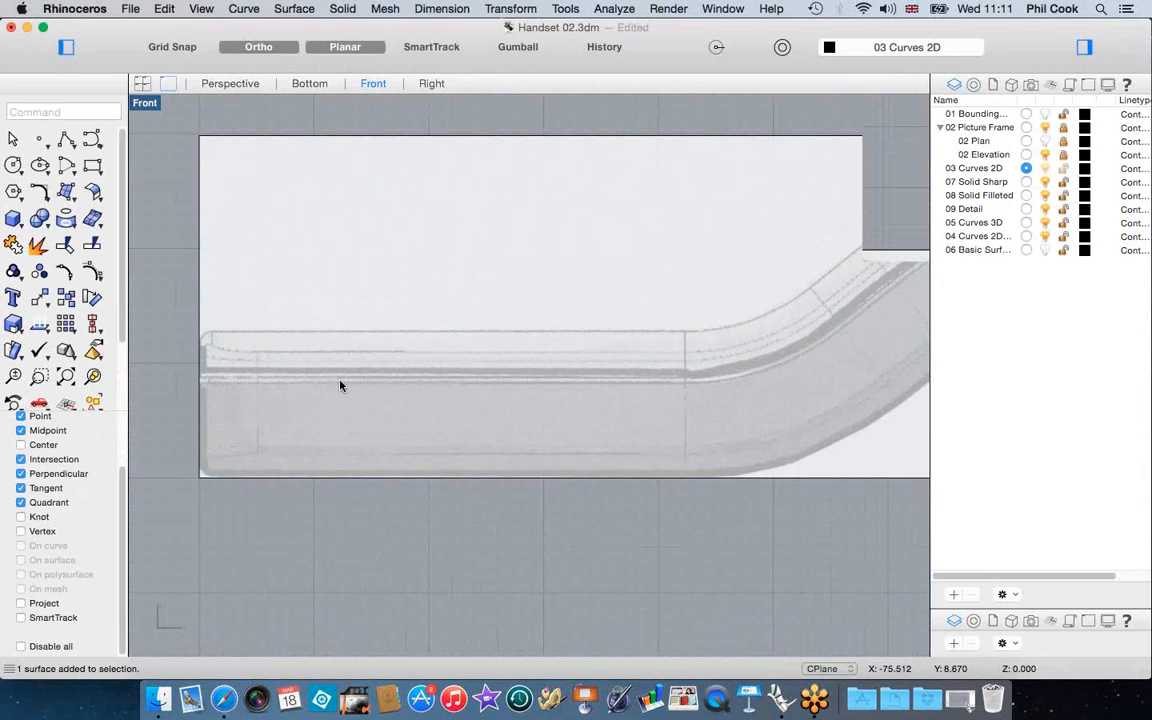
scroll(310, 386, down, 10)
scroll(560, 365, down, 2)
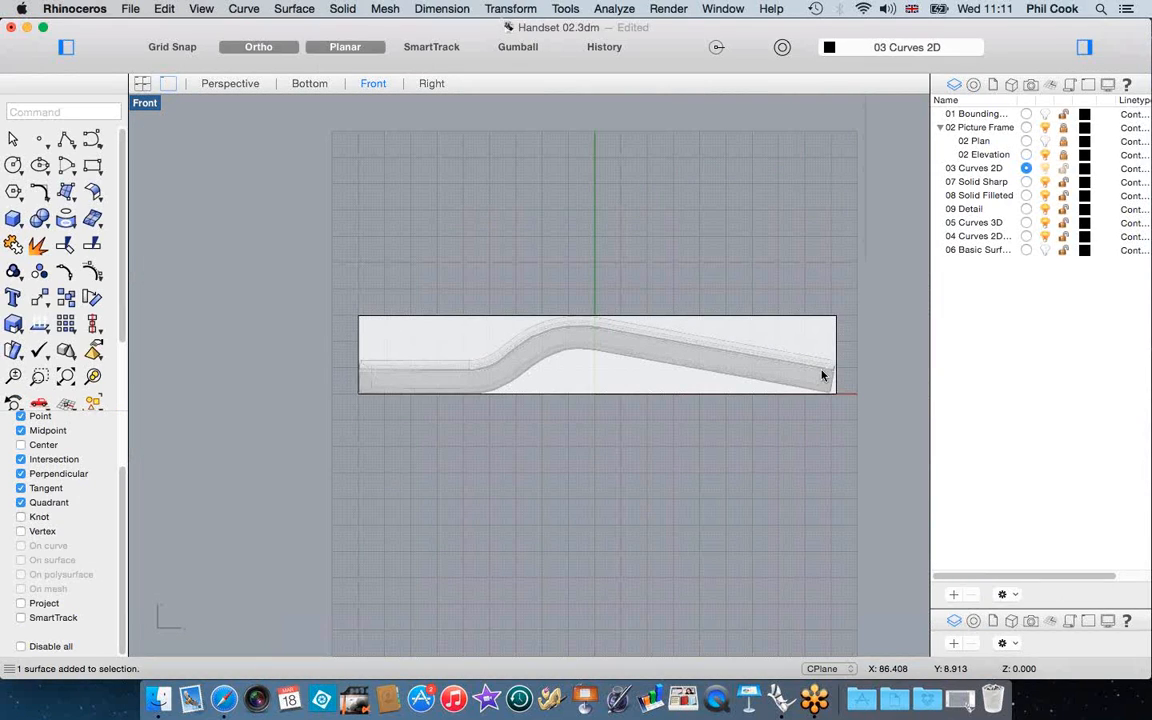
scroll(822, 375, up, 2)
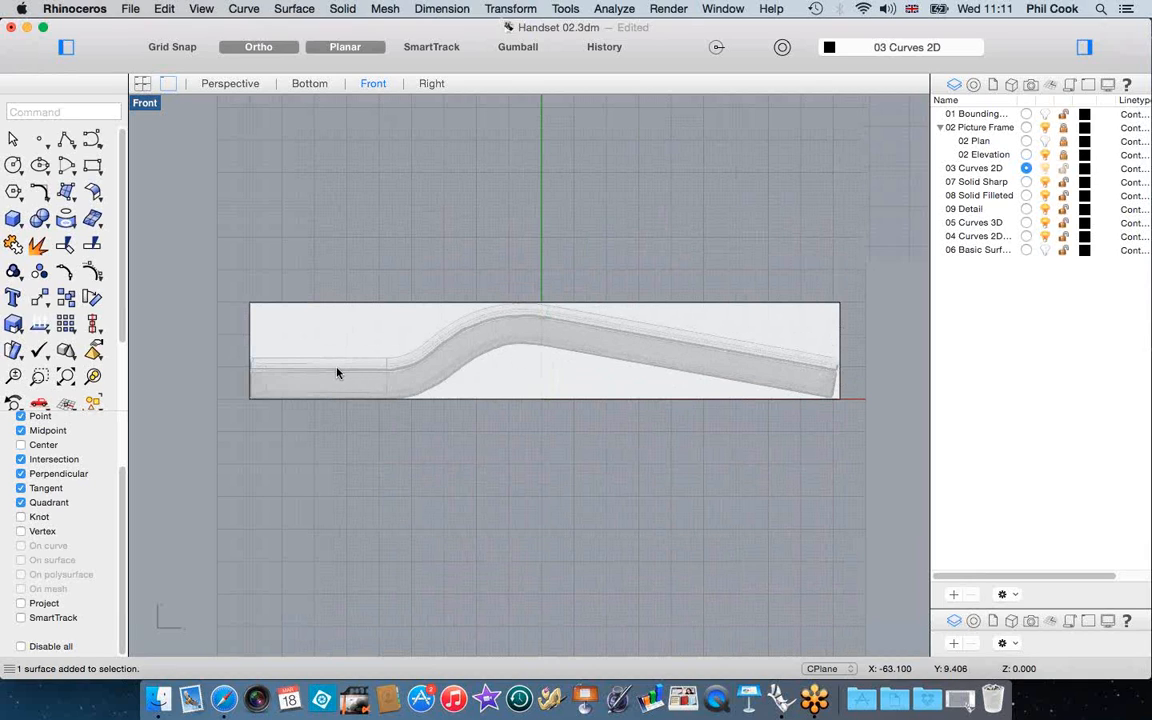
scroll(338, 372, up, 3)
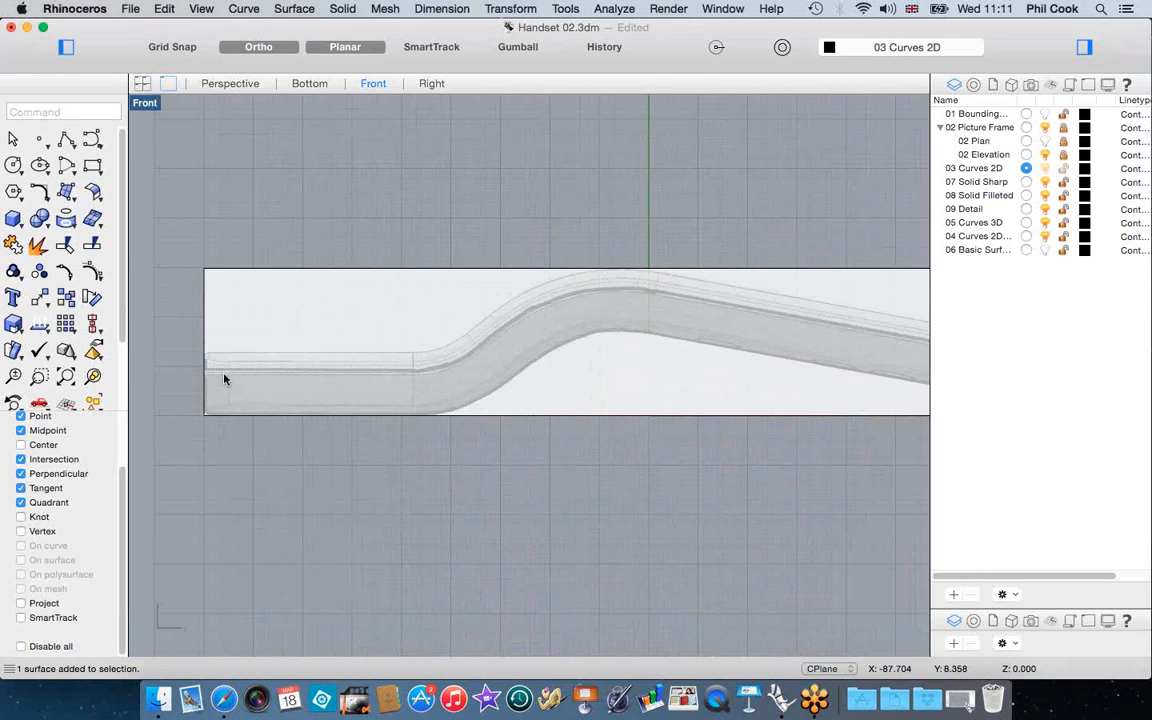
scroll(391, 369, down, 2)
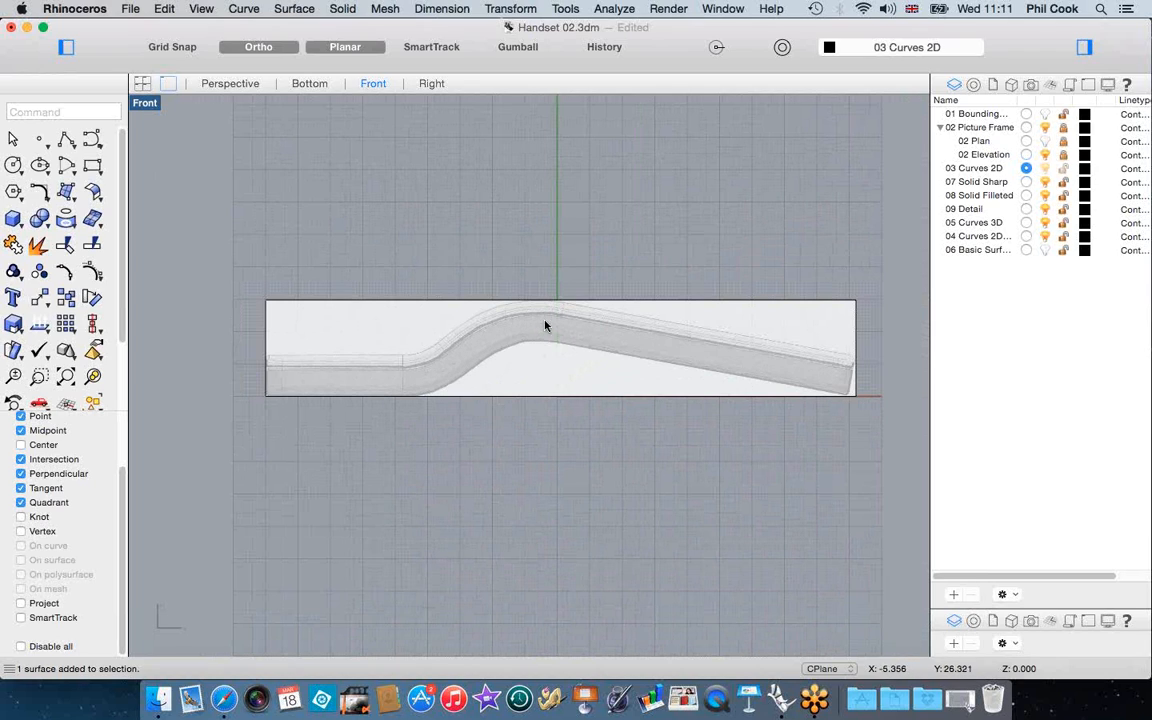
scroll(396, 349, up, 2)
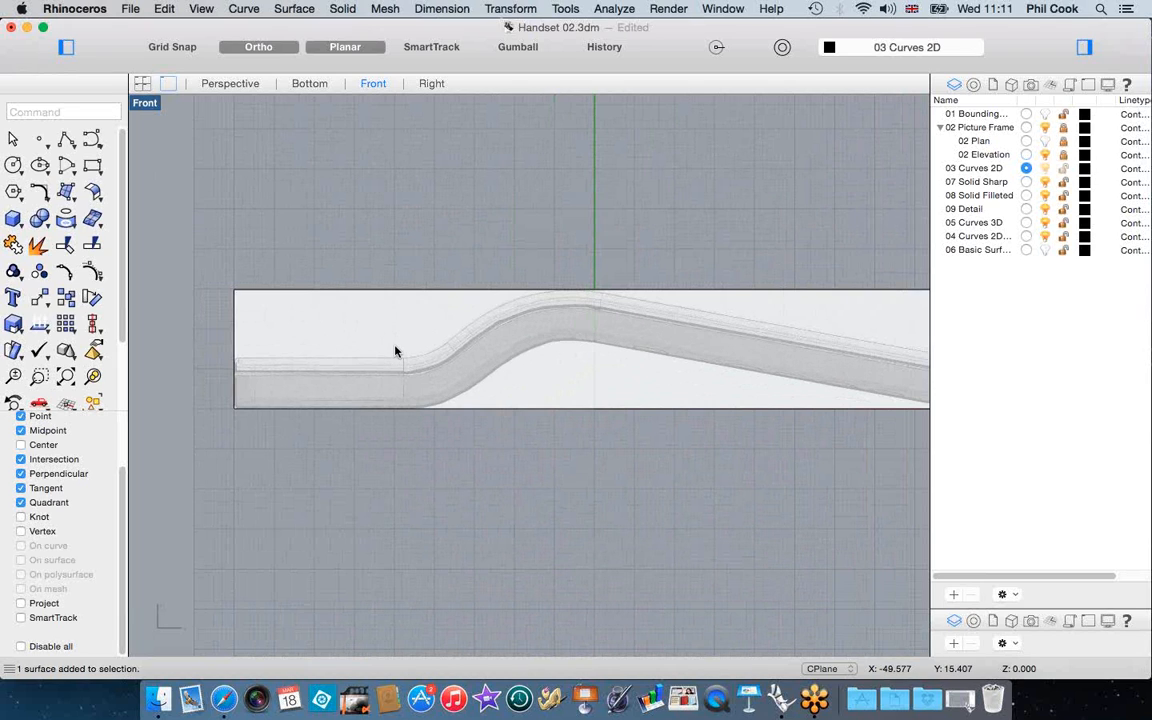
Draw a horizontal line along the handset's parting line from the picture frame's edge at the flat end to the start of the bend
scroll(249, 386, up, 4)
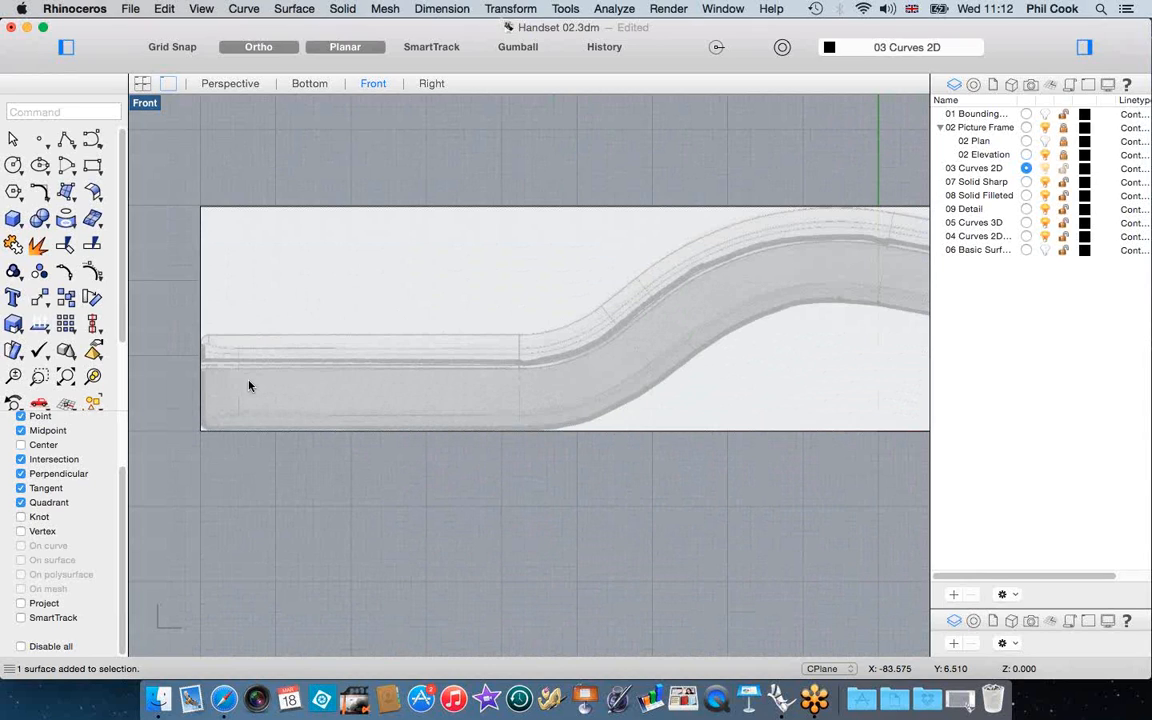
scroll(288, 370, up, 1)
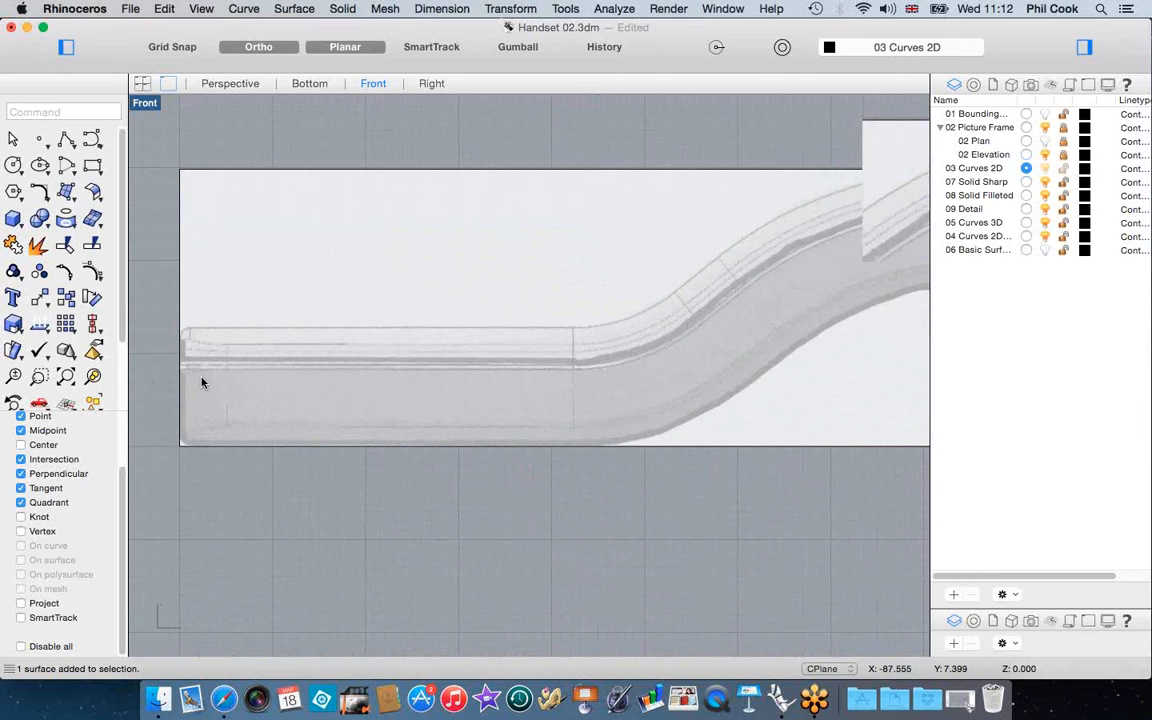
scroll(187, 373, up, 1)
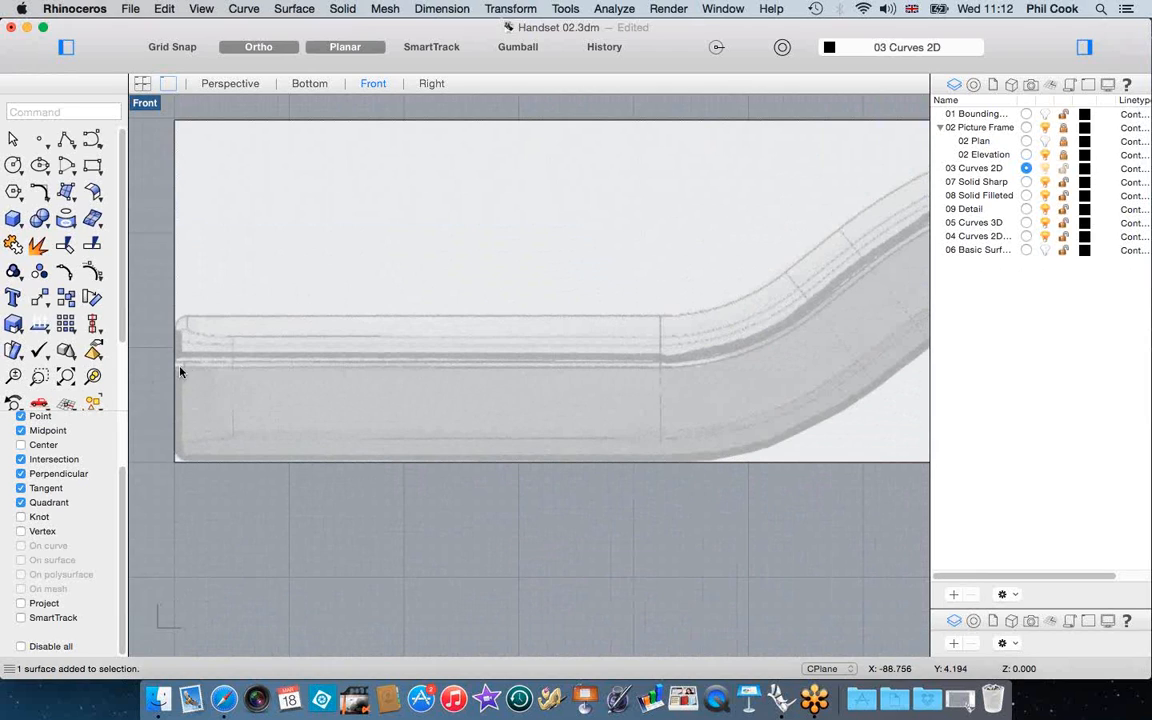
click(67, 141)
click(146, 150)
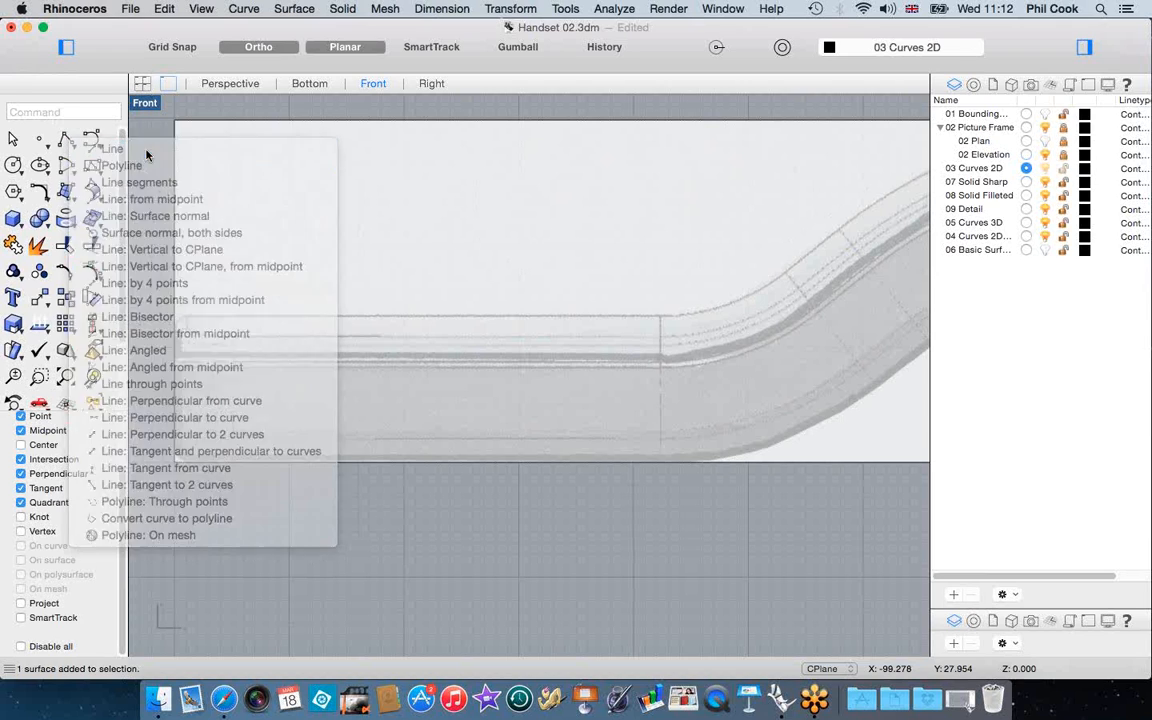
click(174, 362)
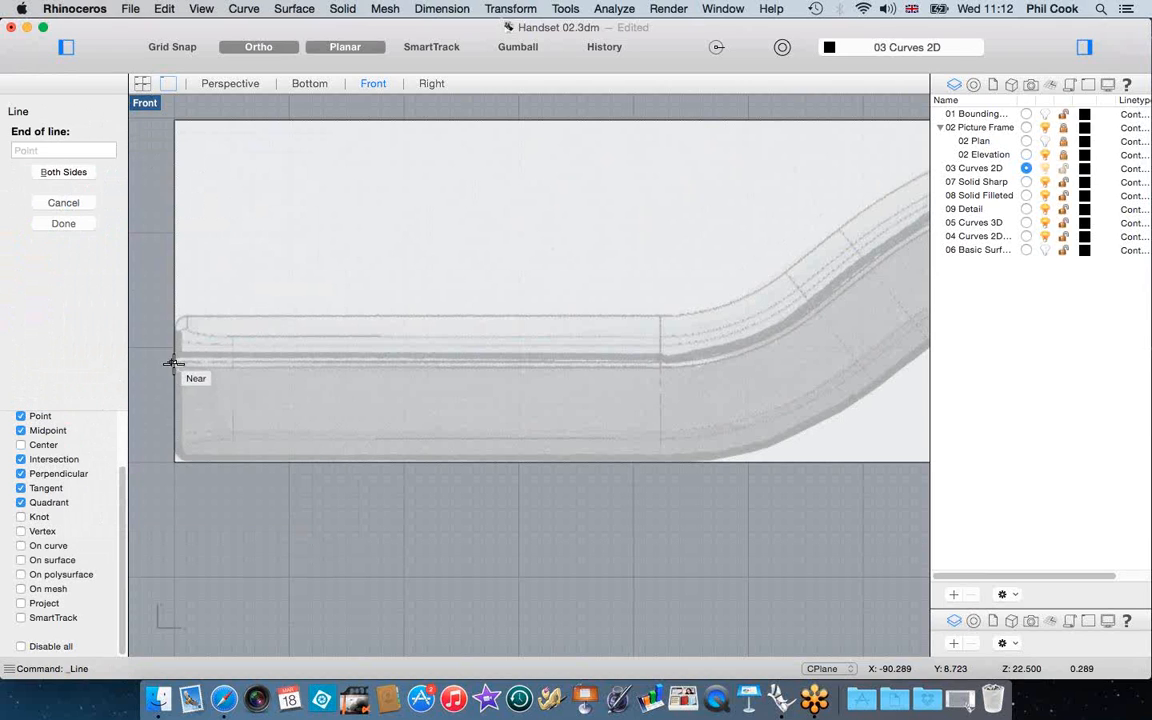
click(659, 373)
scroll(375, 380, down, 8)
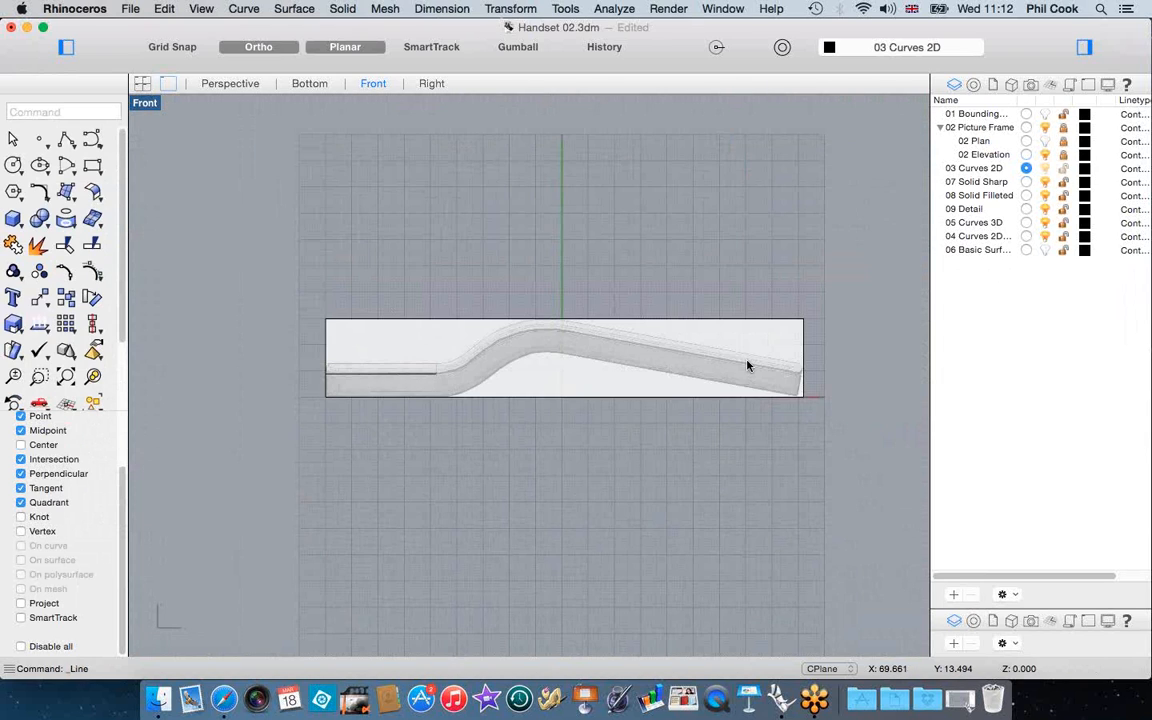
scroll(747, 365, up, 10)
scroll(642, 443, down, 3)
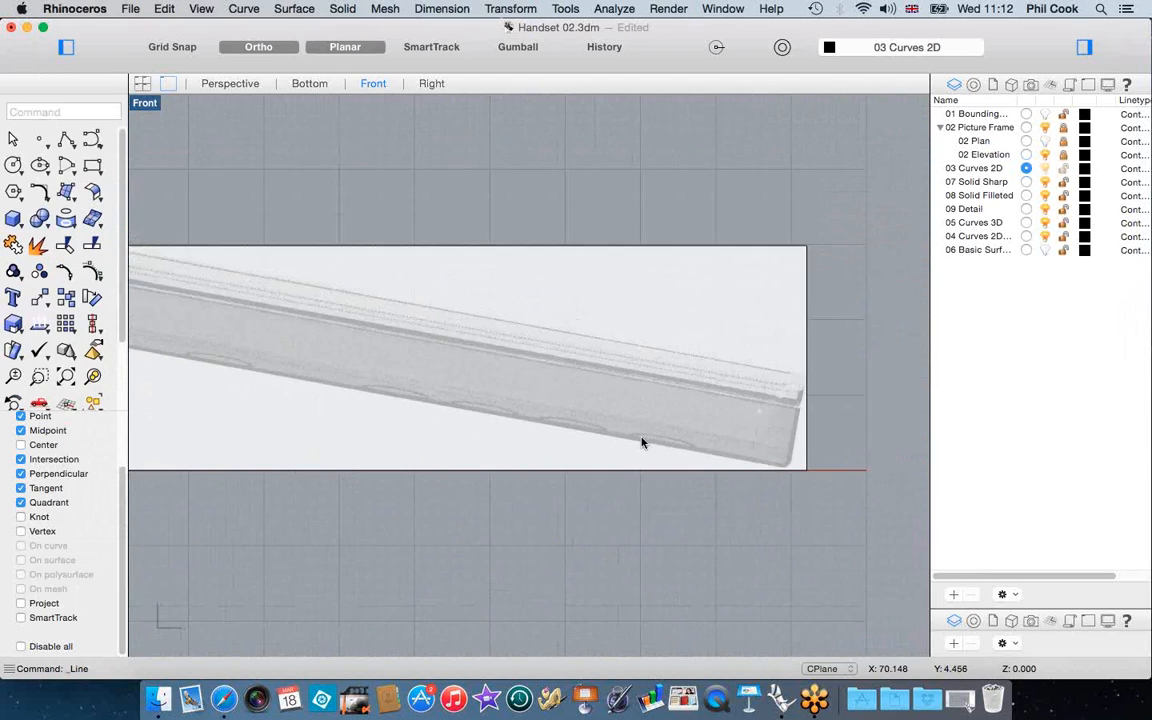
scroll(642, 443, down, 2)
click(268, 50)
key(Return)
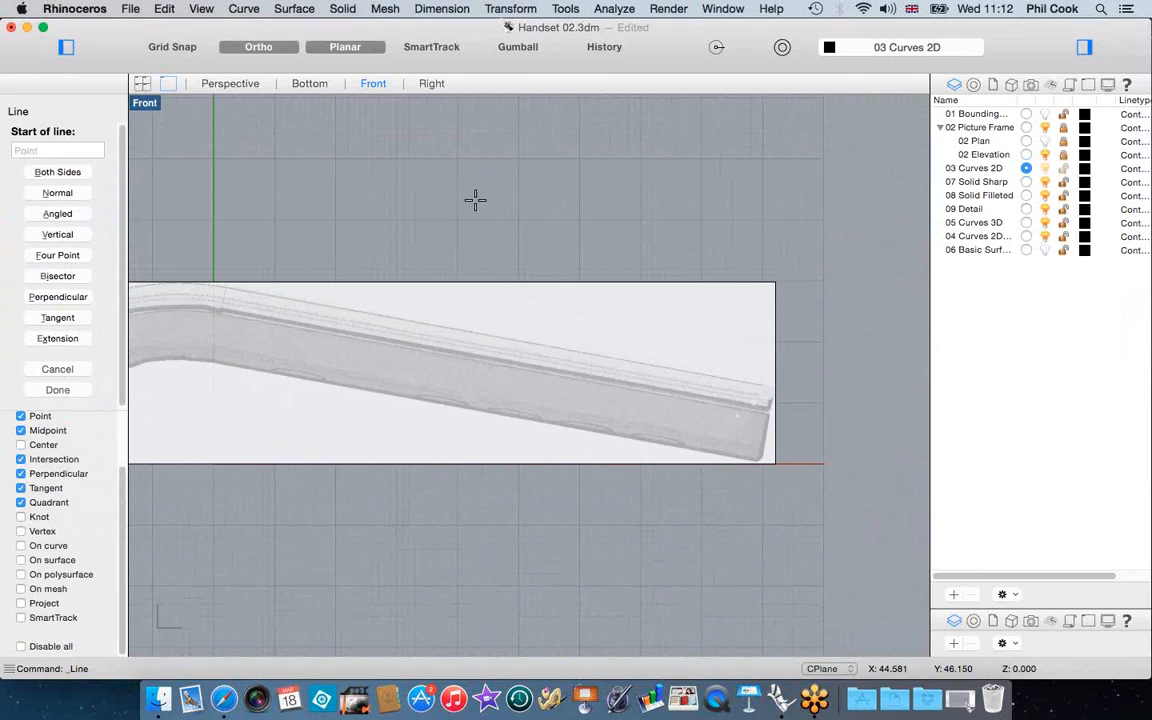
click(403, 201)
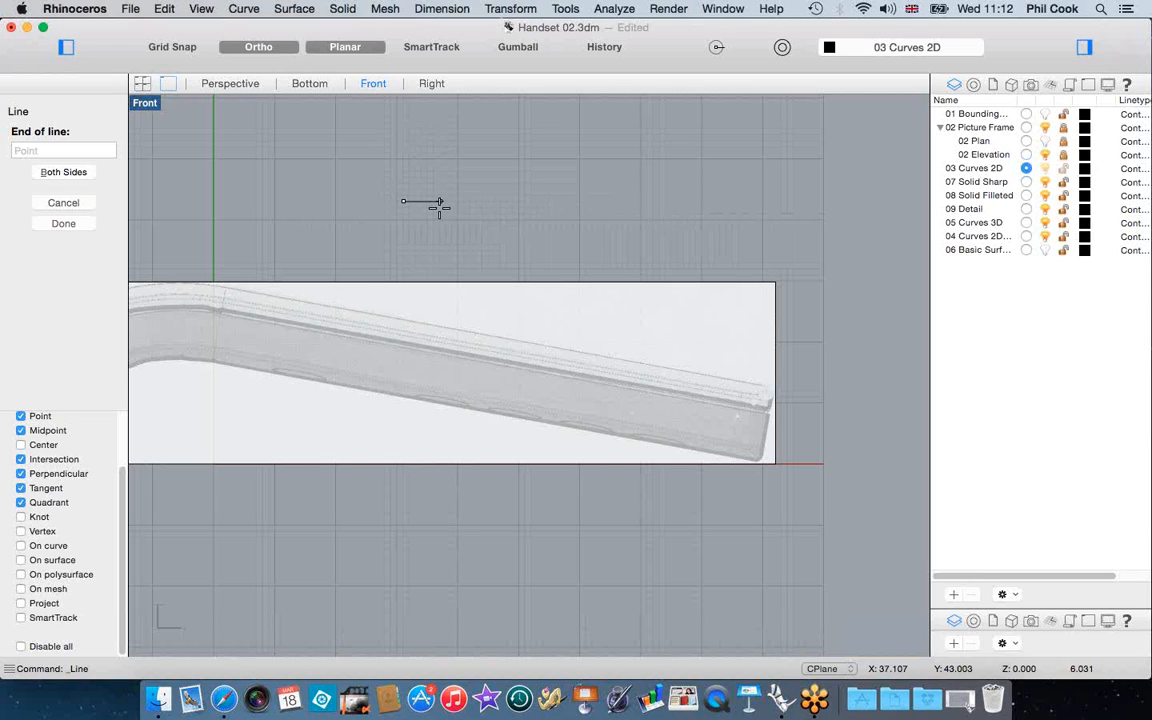
key(F8)
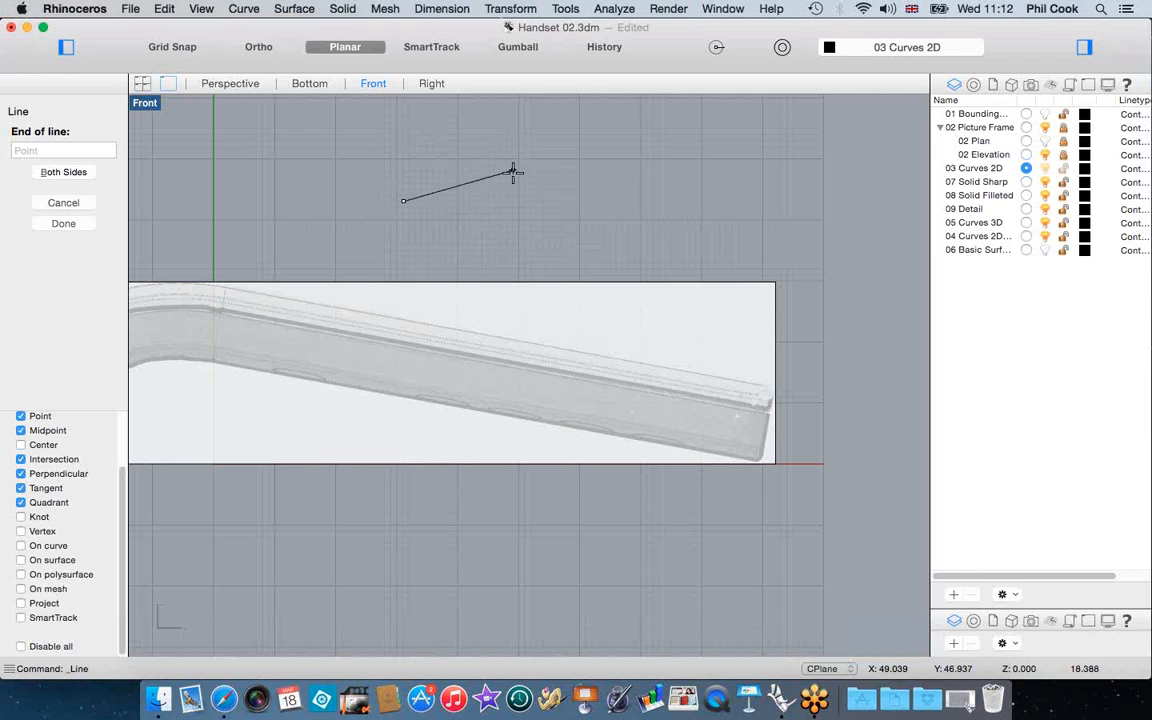
key(F8)
key(Escape)
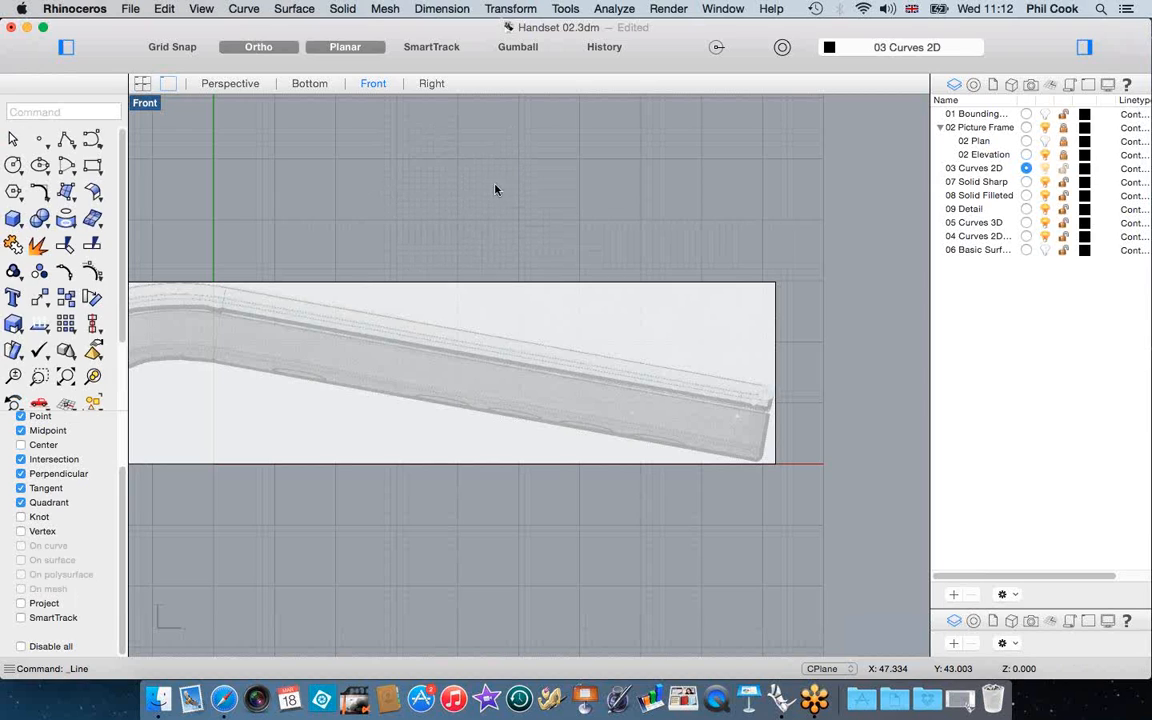
With Ortho off, draw a line about 91.3 long along the parting line, from the handset's sloping end to the end of the bend
click(256, 43)
key(F8)
scroll(769, 430, up, 4)
key(Return)
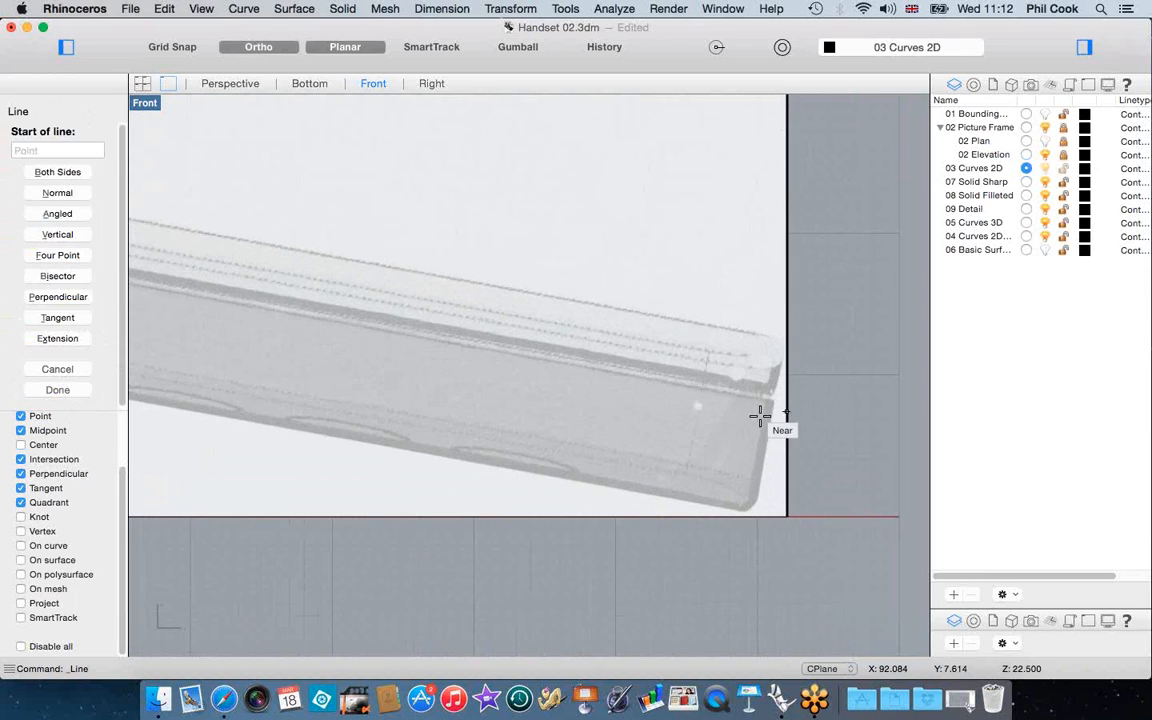
click(769, 403)
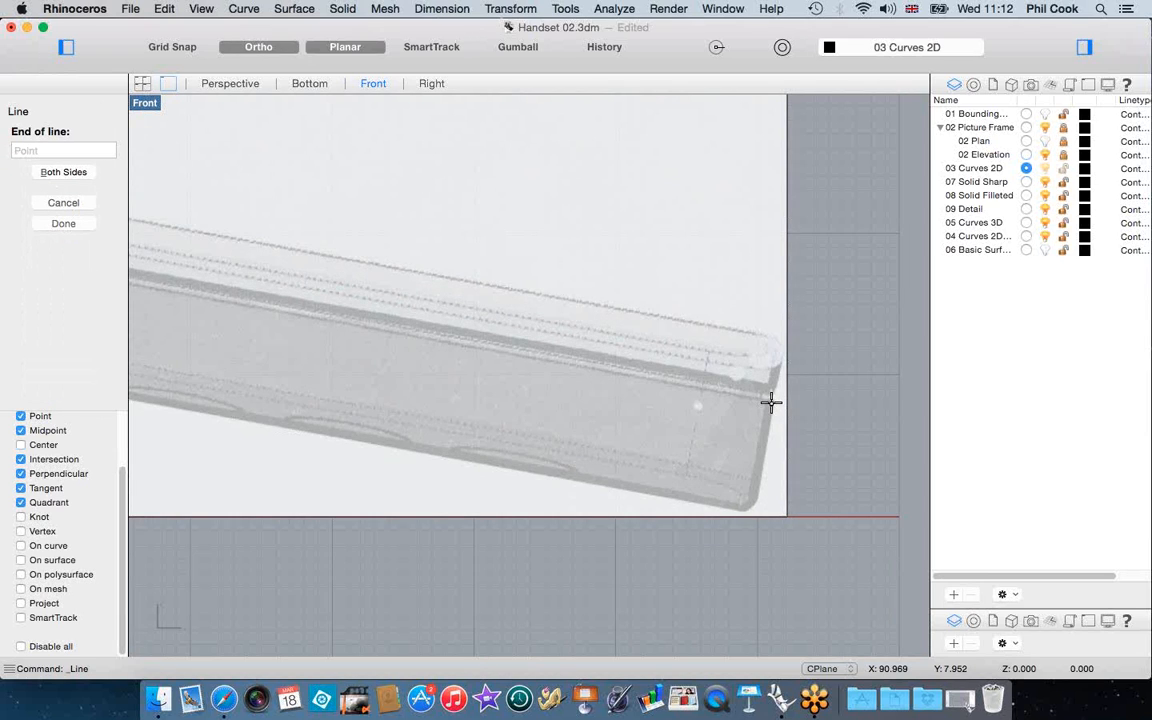
scroll(769, 403, down, 5)
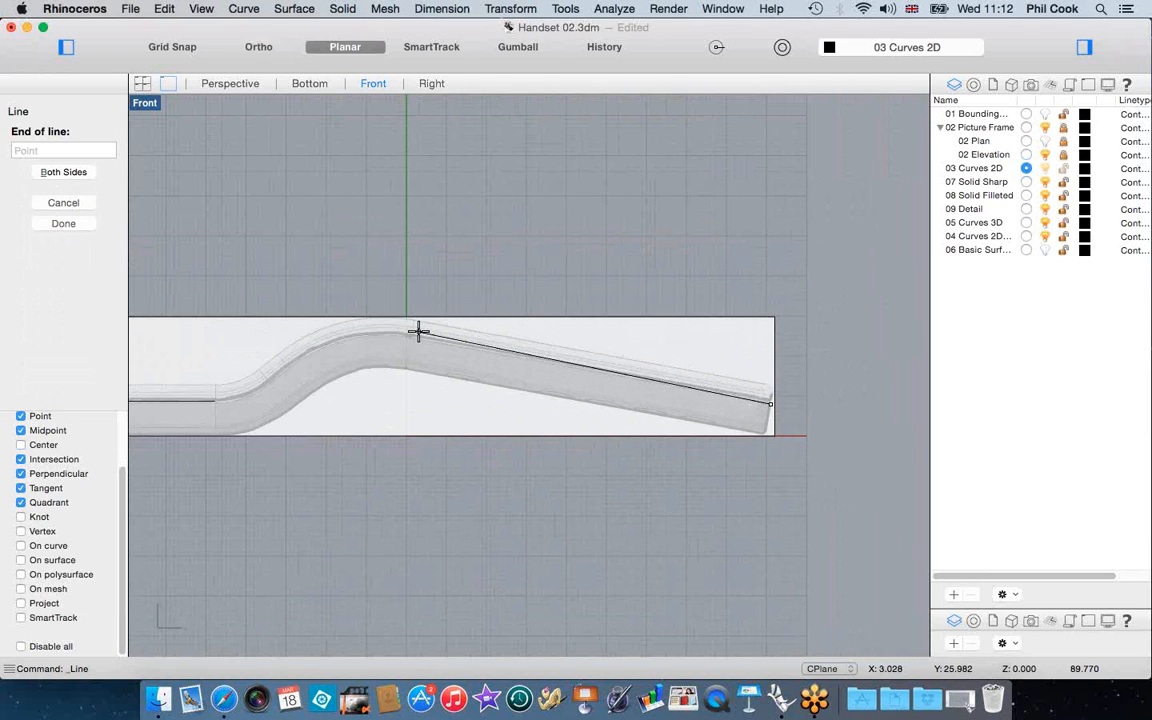
scroll(410, 340, up, 6)
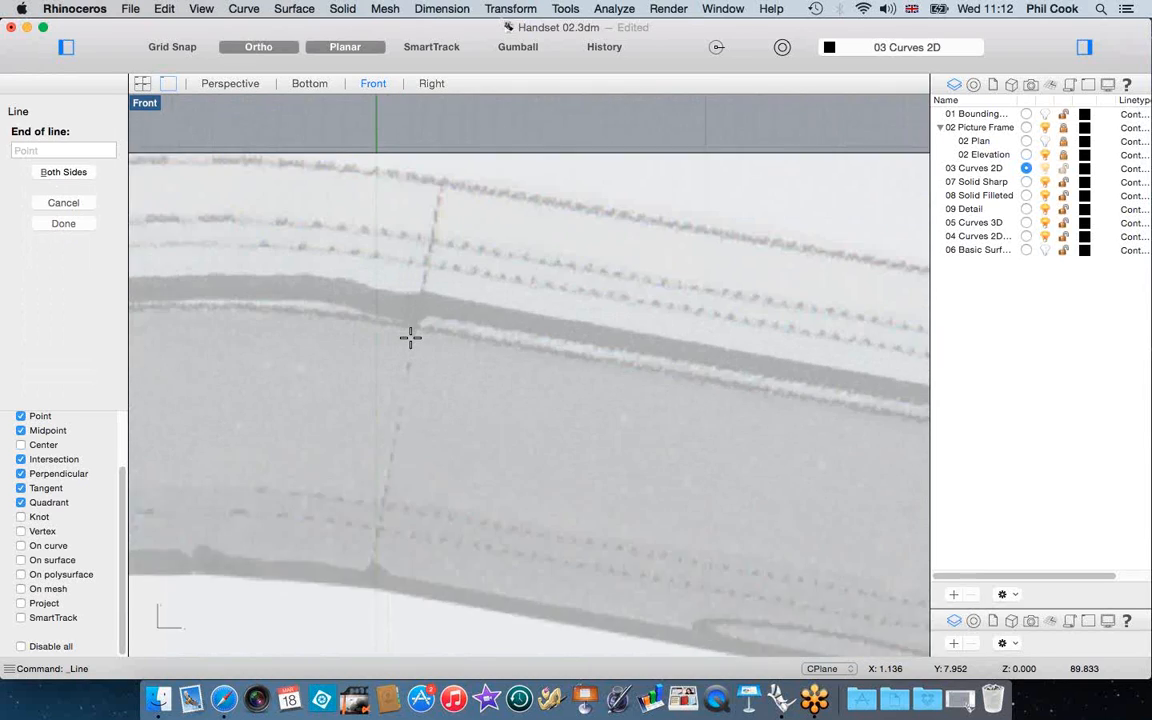
key(F8)
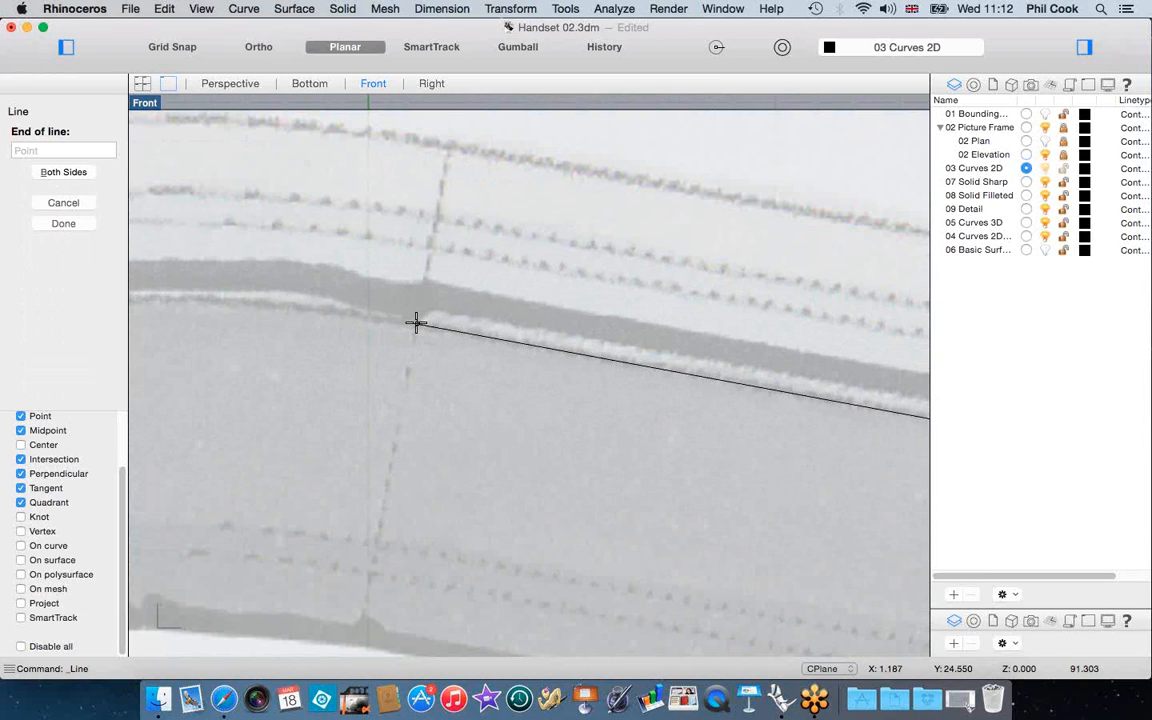
click(418, 322)
key(F8)
scroll(458, 318, down, 5)
scroll(534, 341, down, 4)
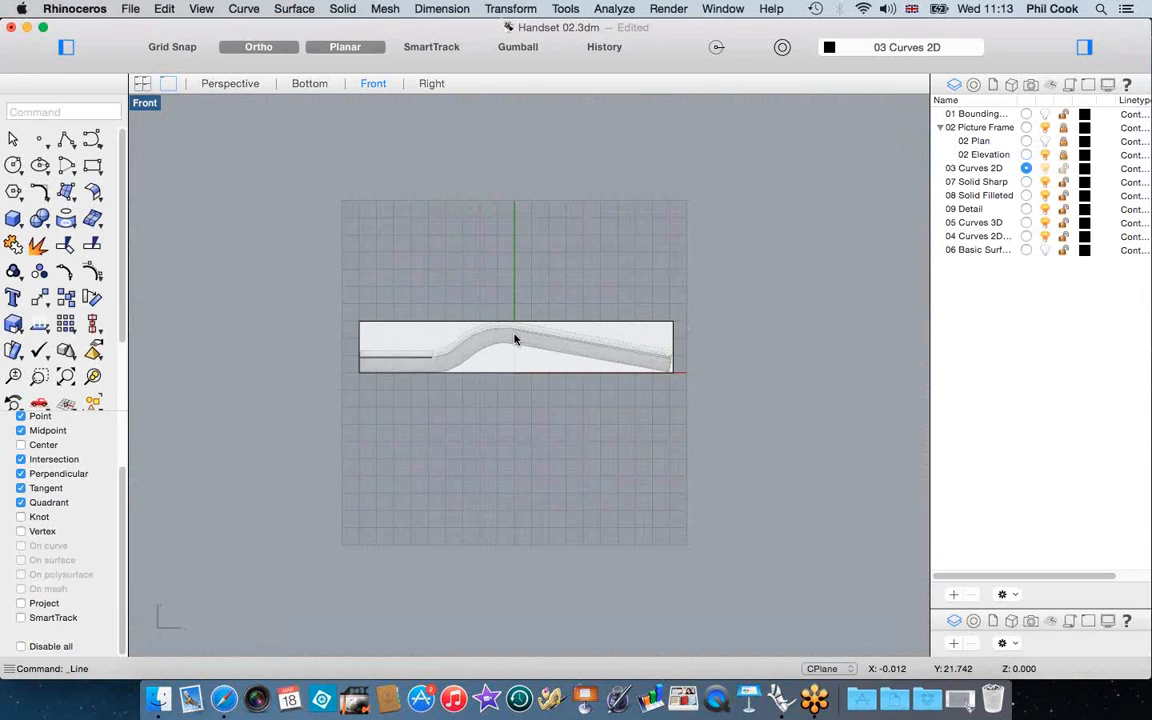
Create an adjustable curve blend between the facing ends of the flat line and the sloping line
click(536, 330)
scroll(478, 343, up, 2)
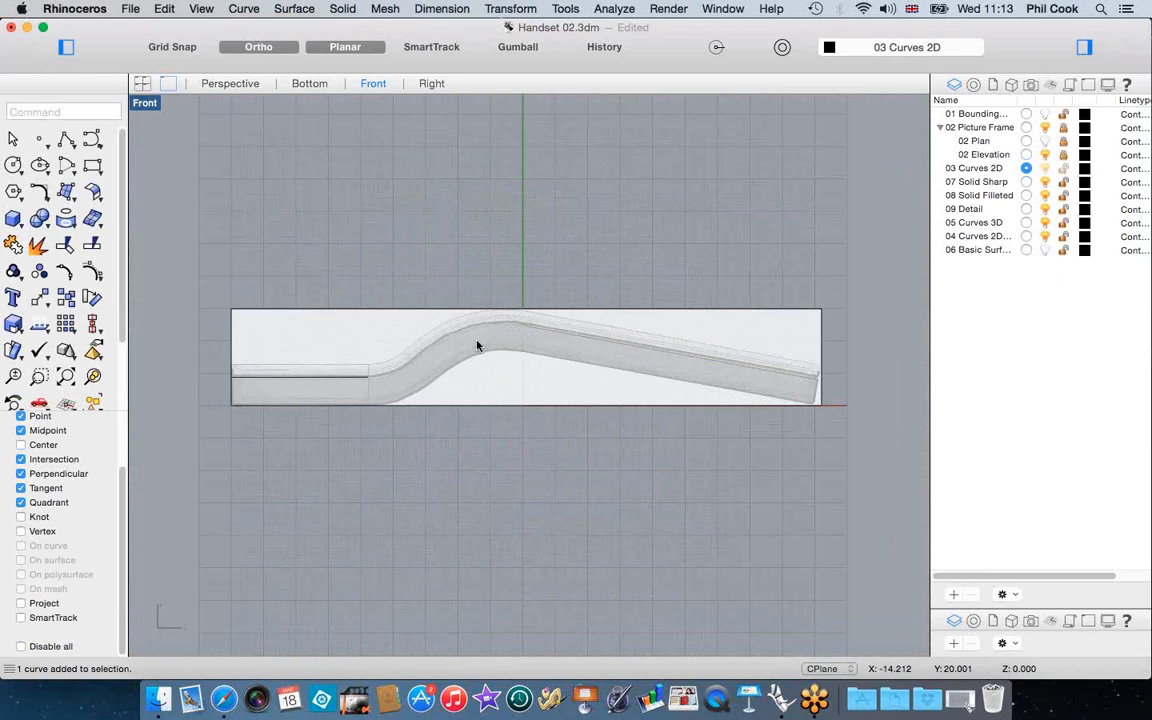
scroll(490, 341, up, 1)
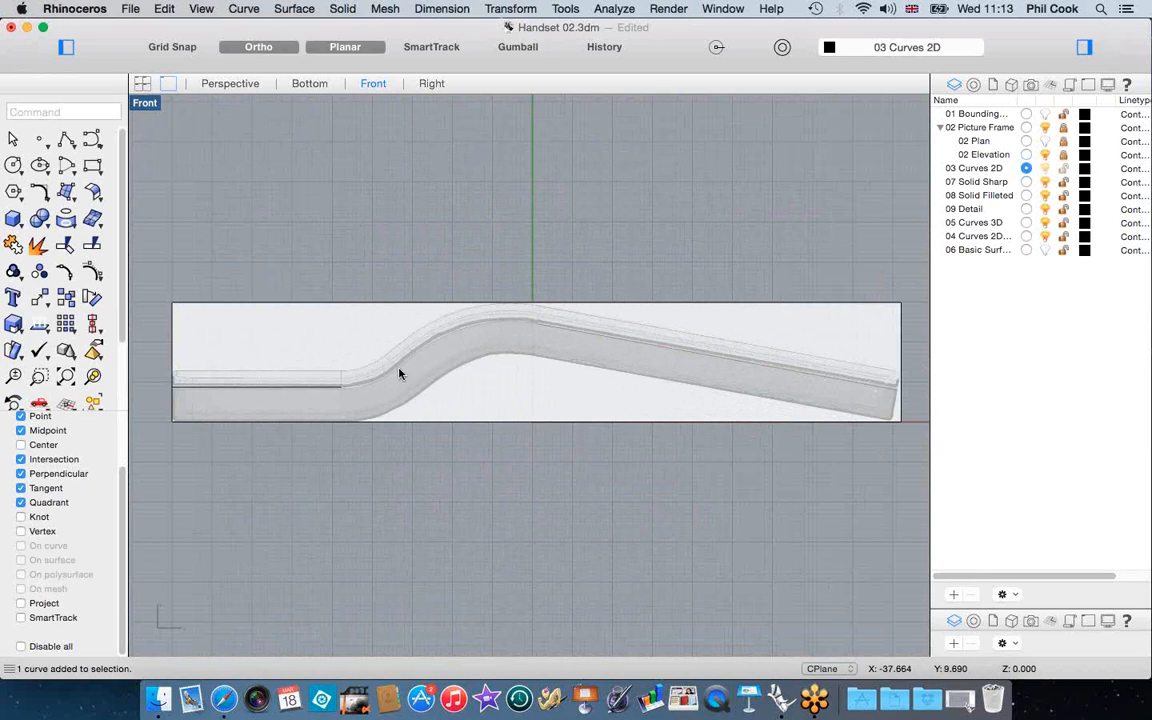
scroll(486, 327, up, 1)
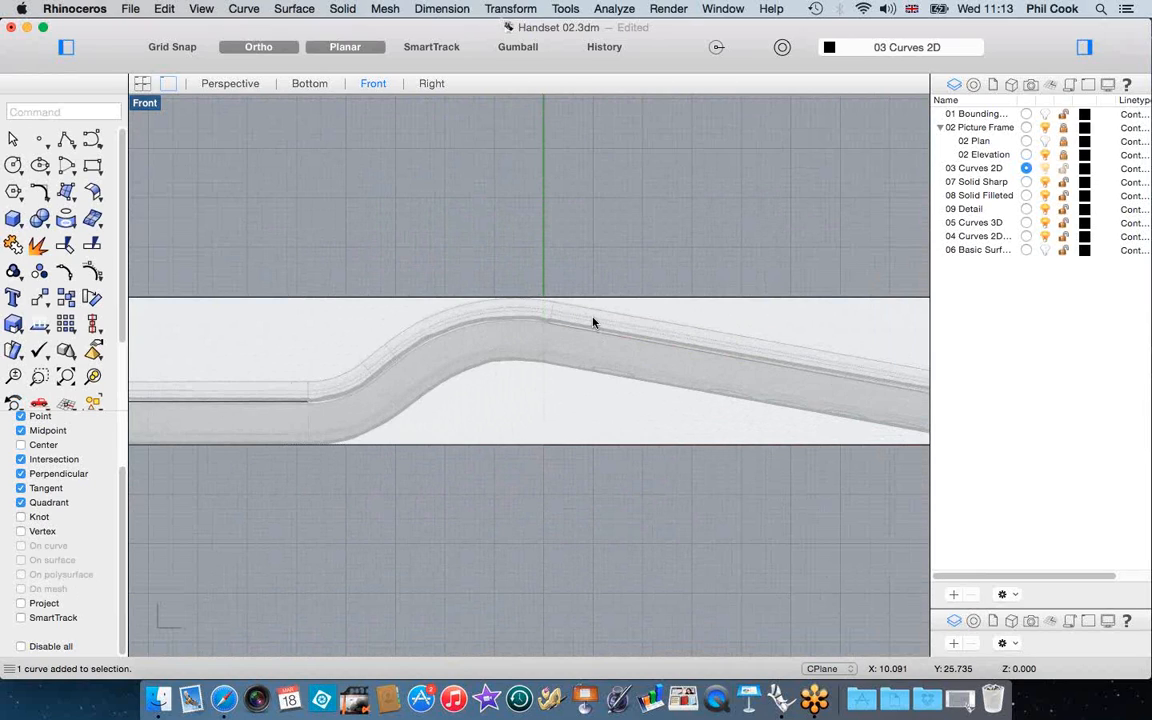
click(44, 197)
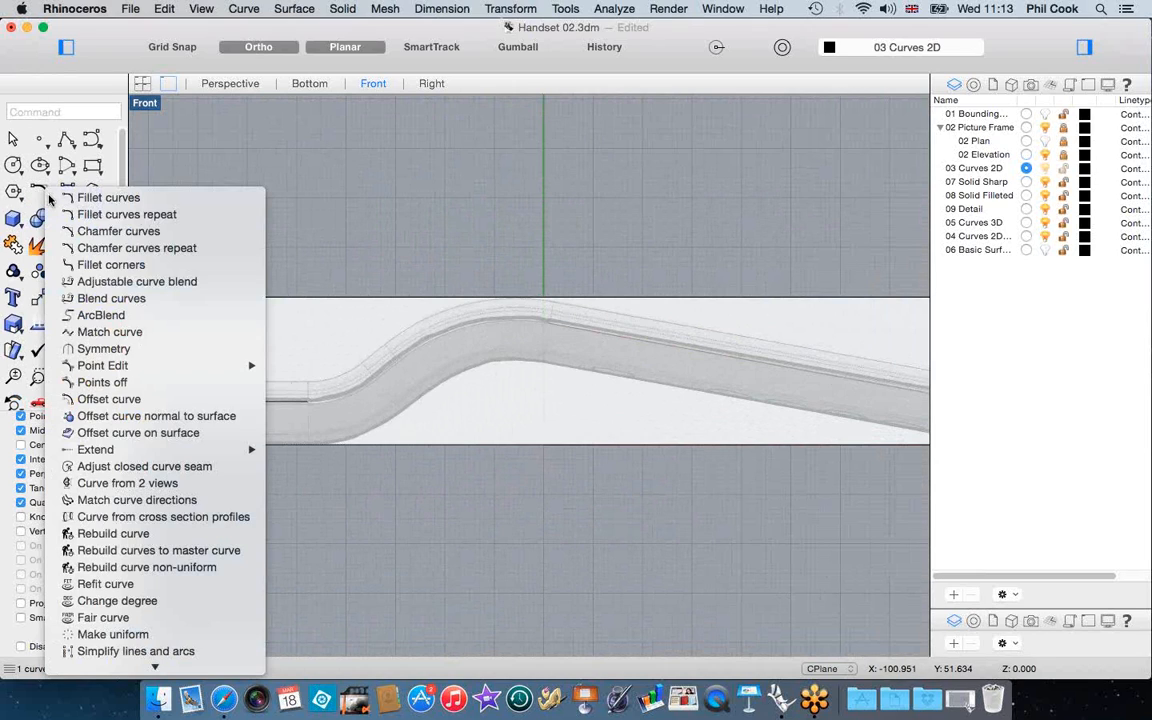
click(127, 284)
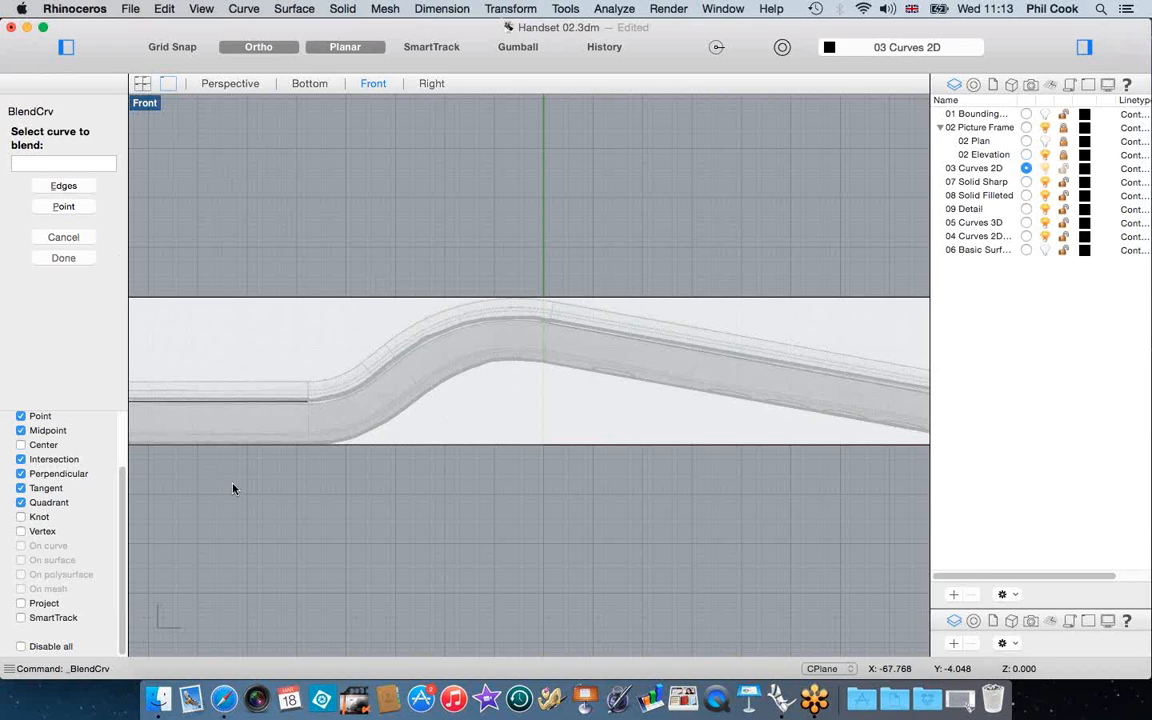
click(306, 403)
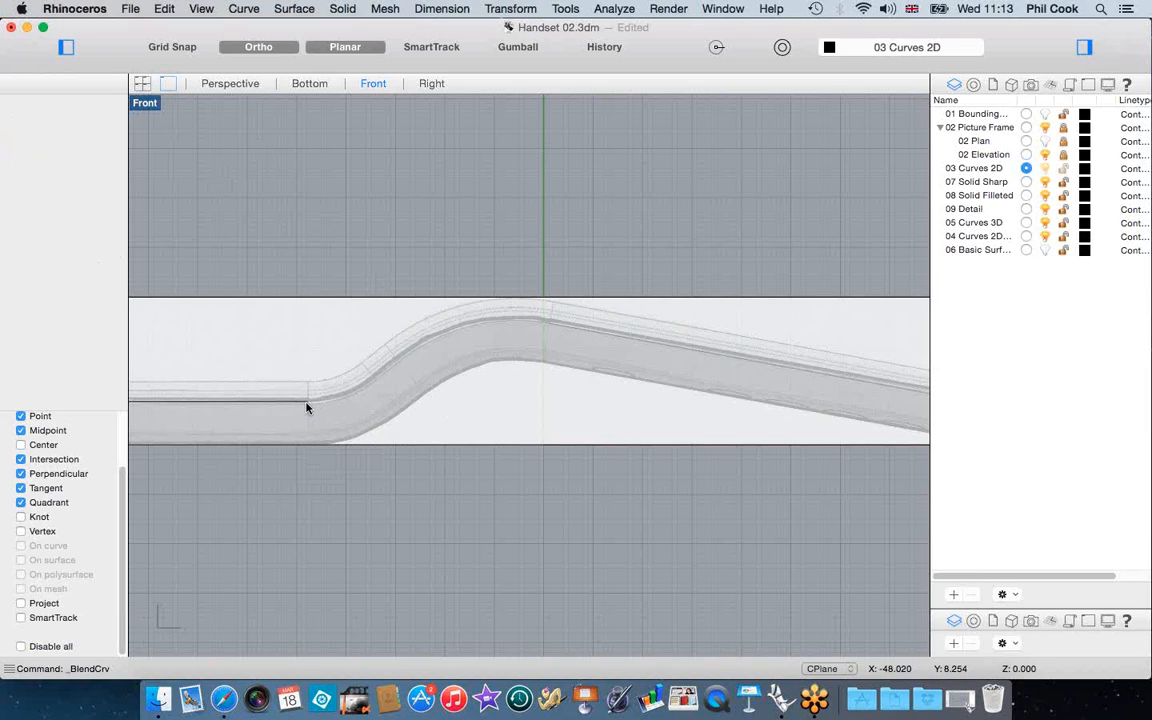
click(559, 331)
Shape the blend with both its handles to follow the parting line through the bend, and accept it with Tangency at both ends and Join on
drag(422, 258, 744, 160)
right_drag(497, 498, 525, 537)
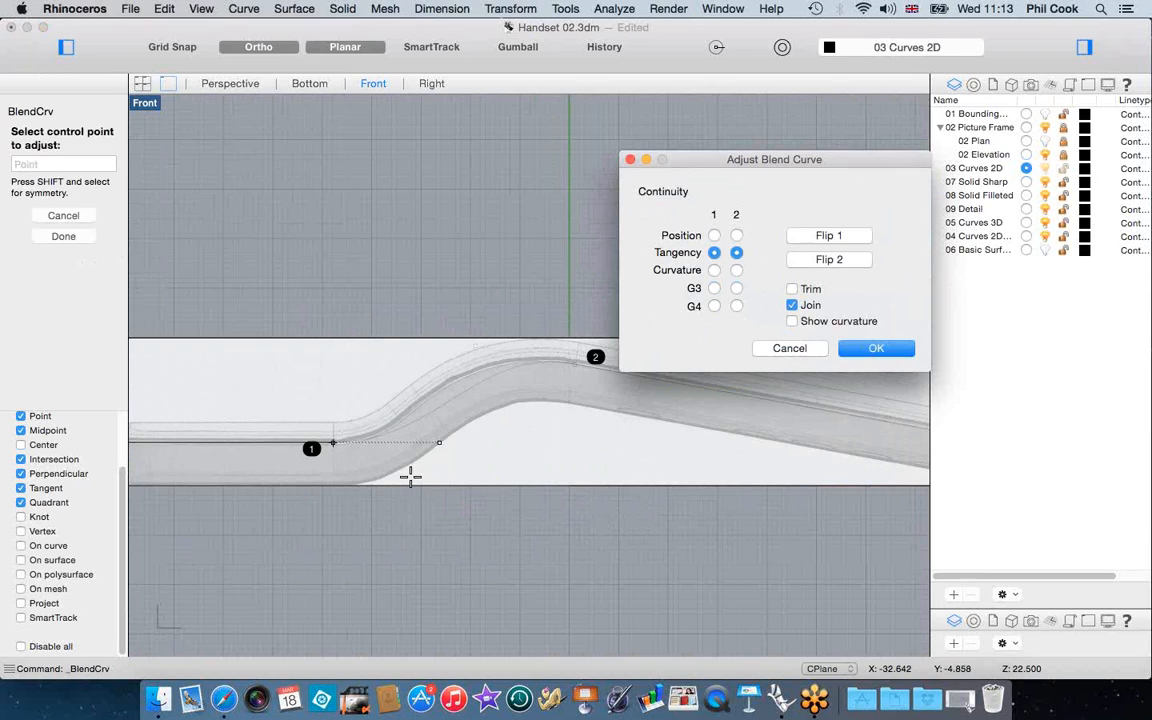
scroll(386, 324, up, 4)
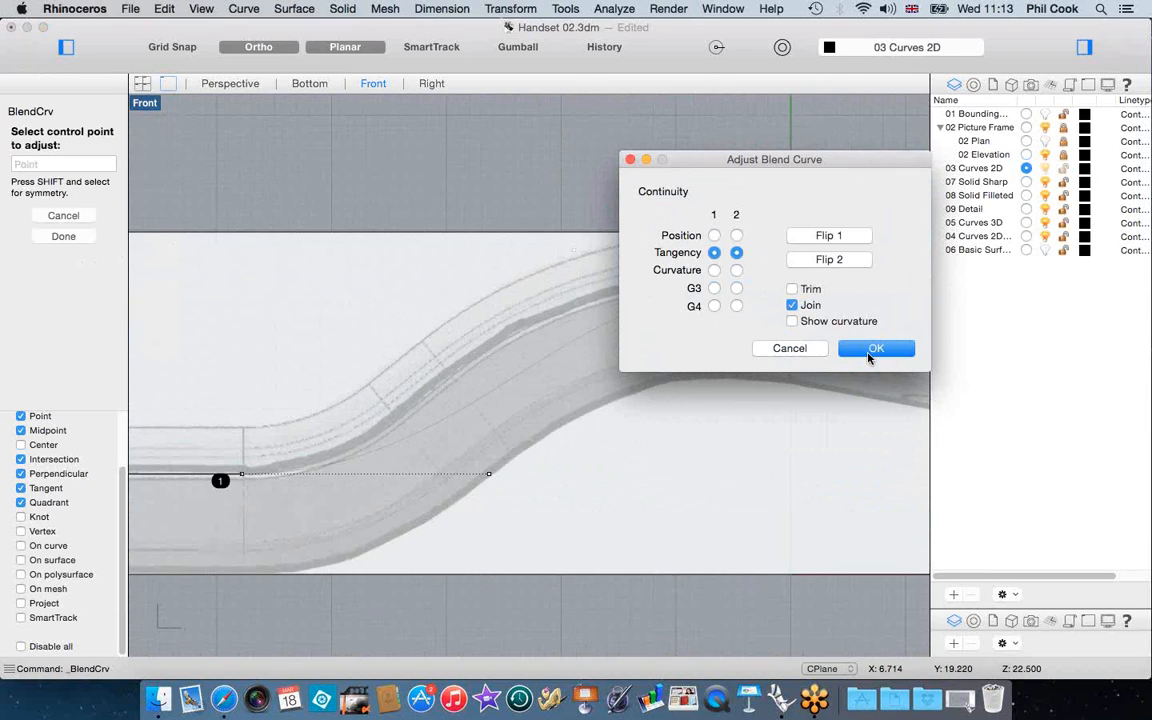
drag(640, 159, 598, 605)
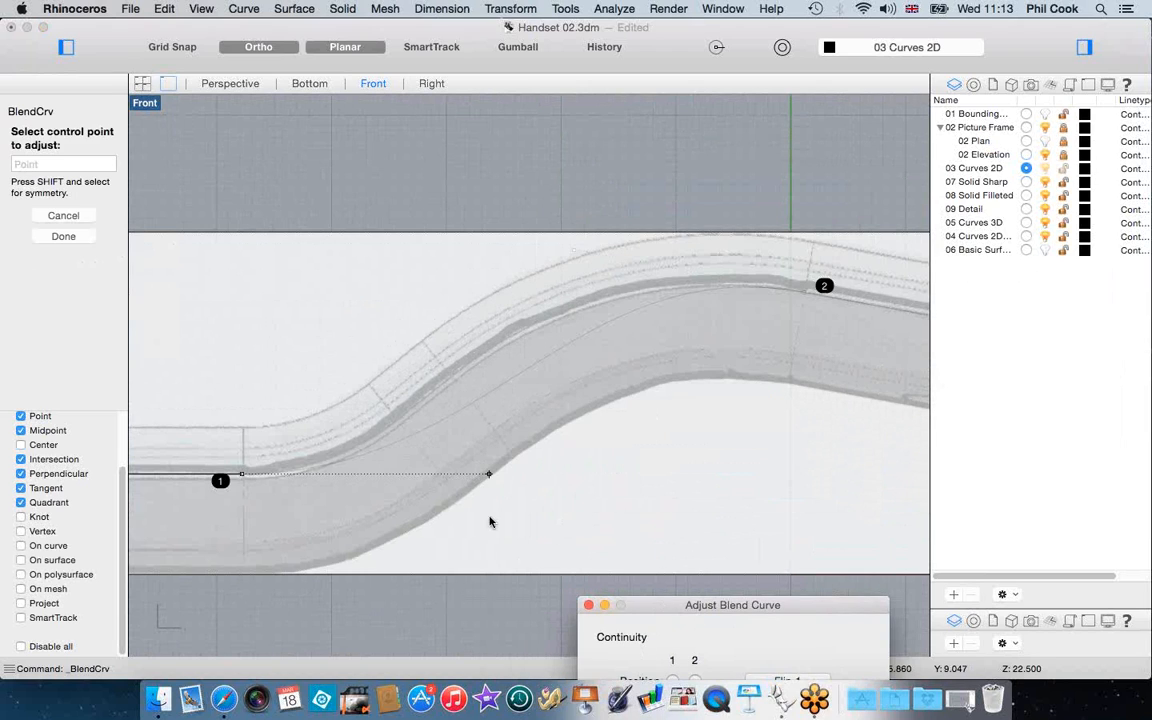
click(575, 251)
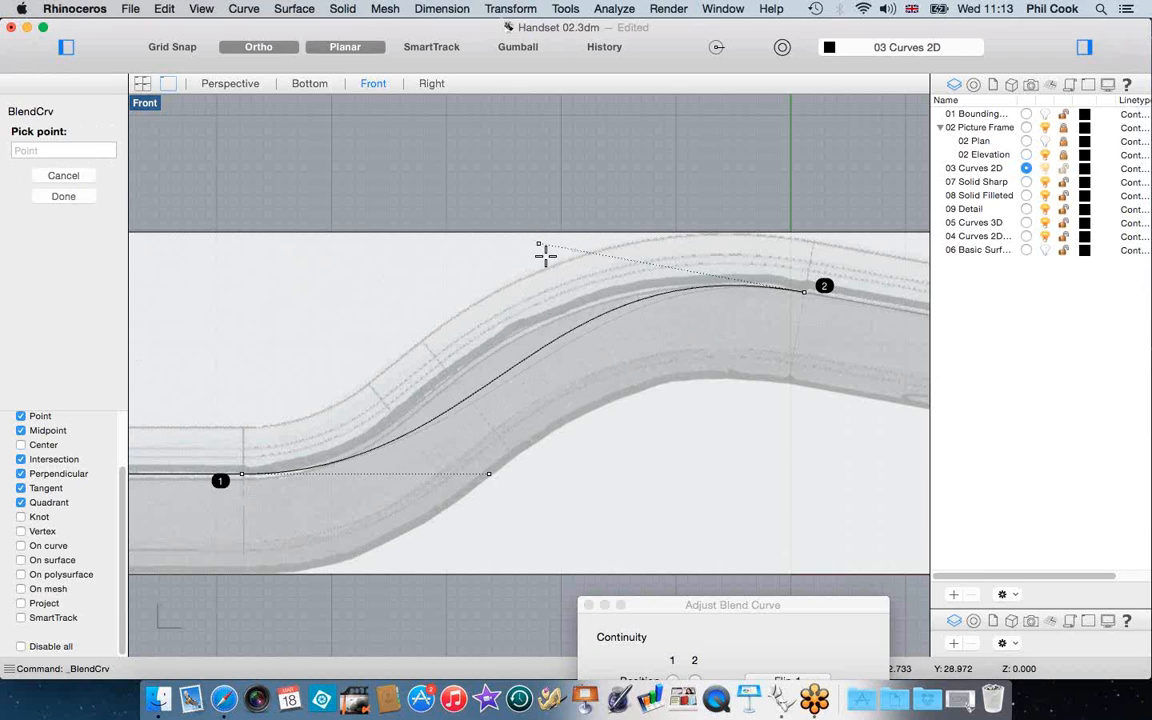
click(480, 246)
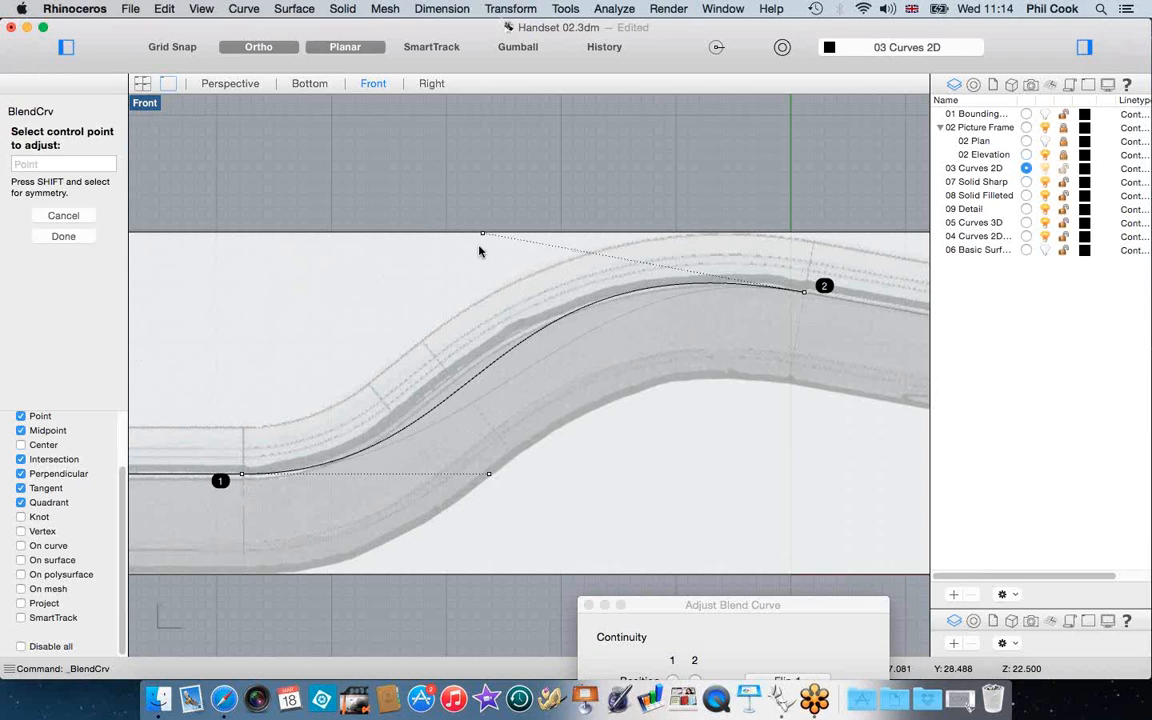
click(489, 475)
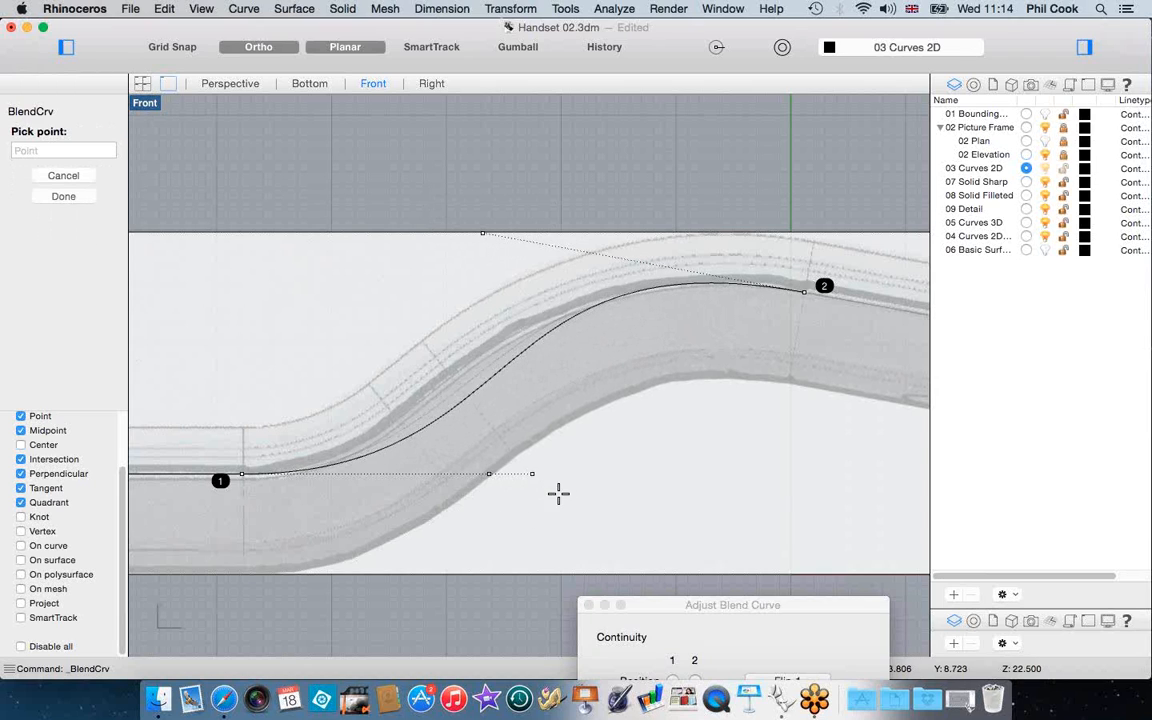
click(451, 510)
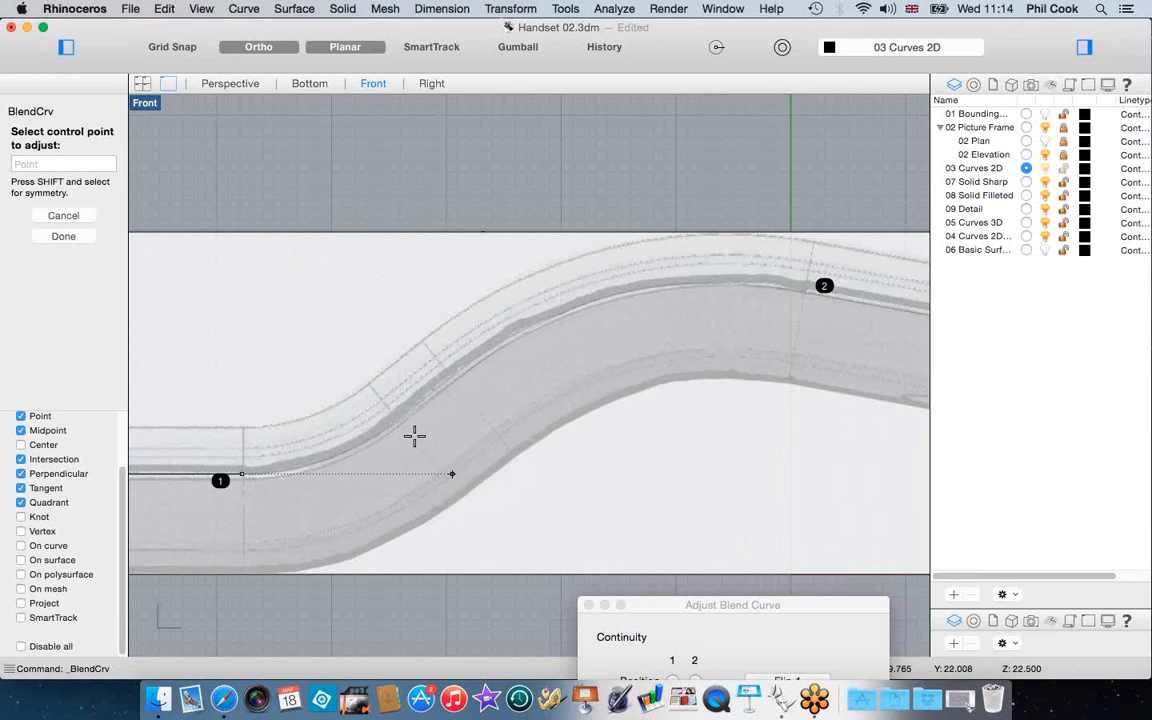
scroll(512, 360, down, 3)
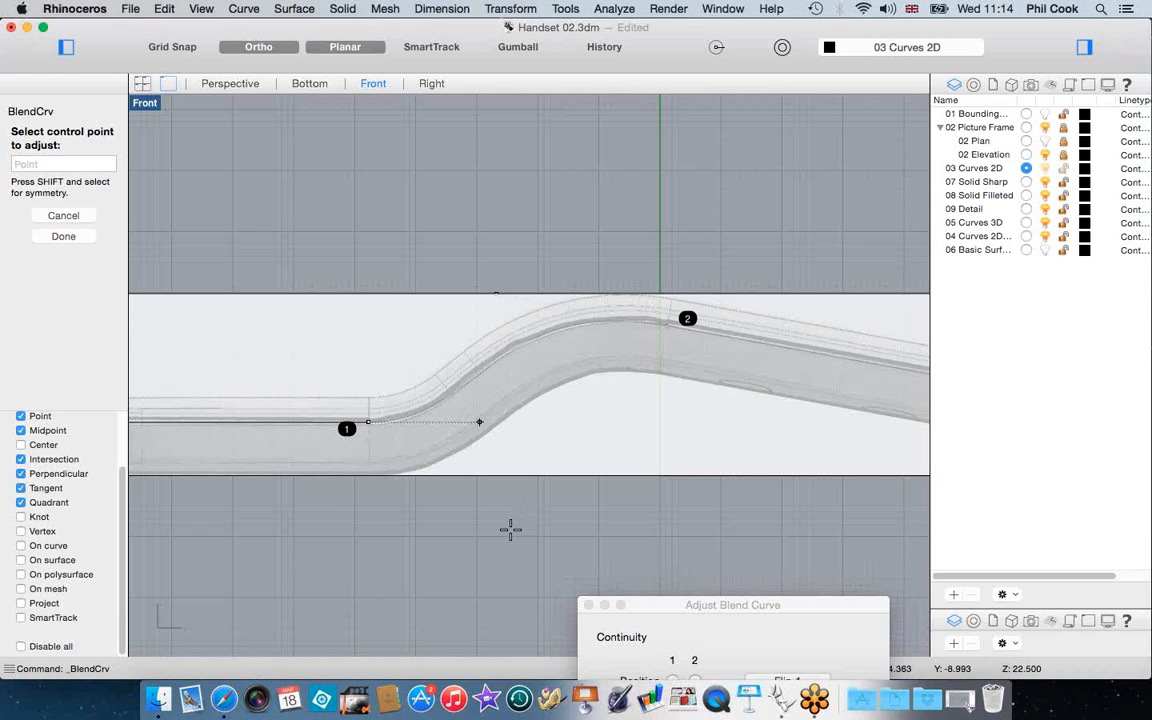
drag(694, 604, 684, 208)
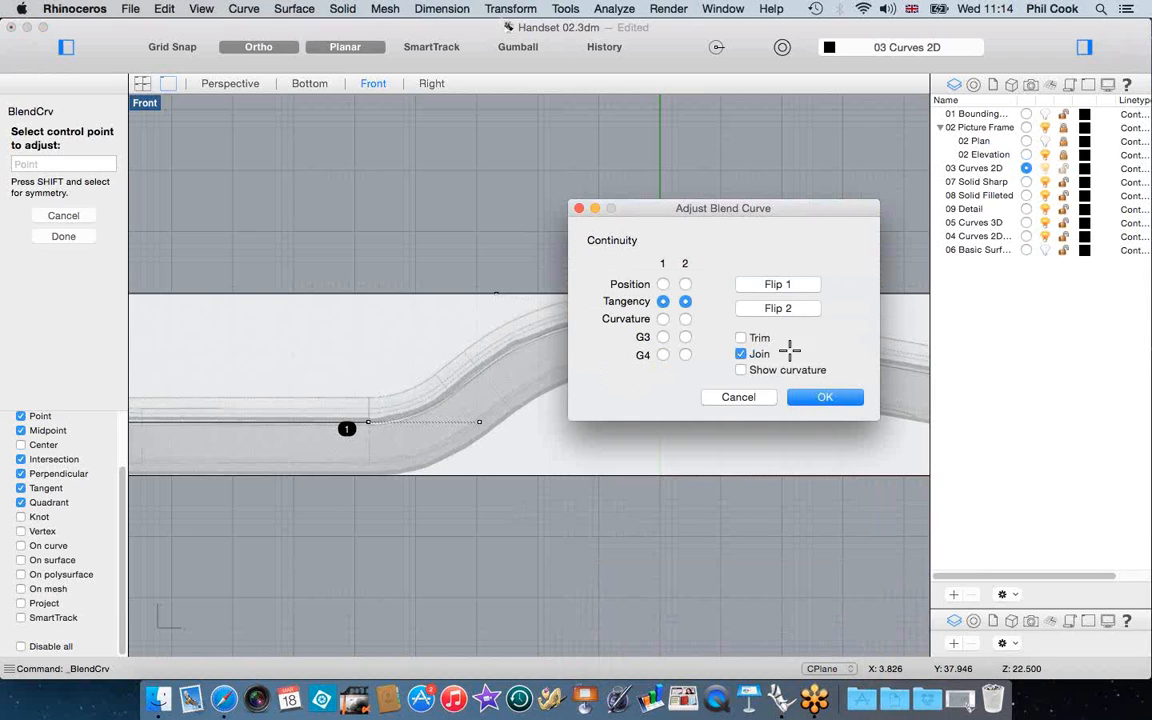
click(822, 397)
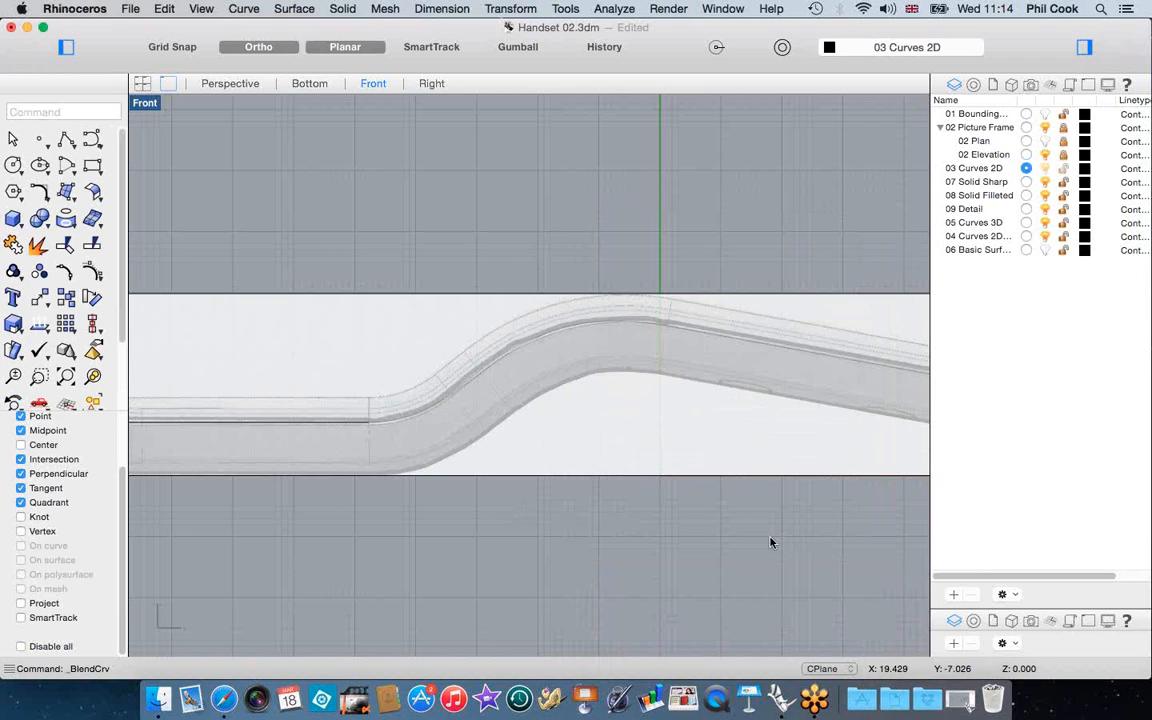
Hide the 02 Picture Frame layer and select the traced parting-line curve to check that it is continuous
scroll(476, 385, down, 5)
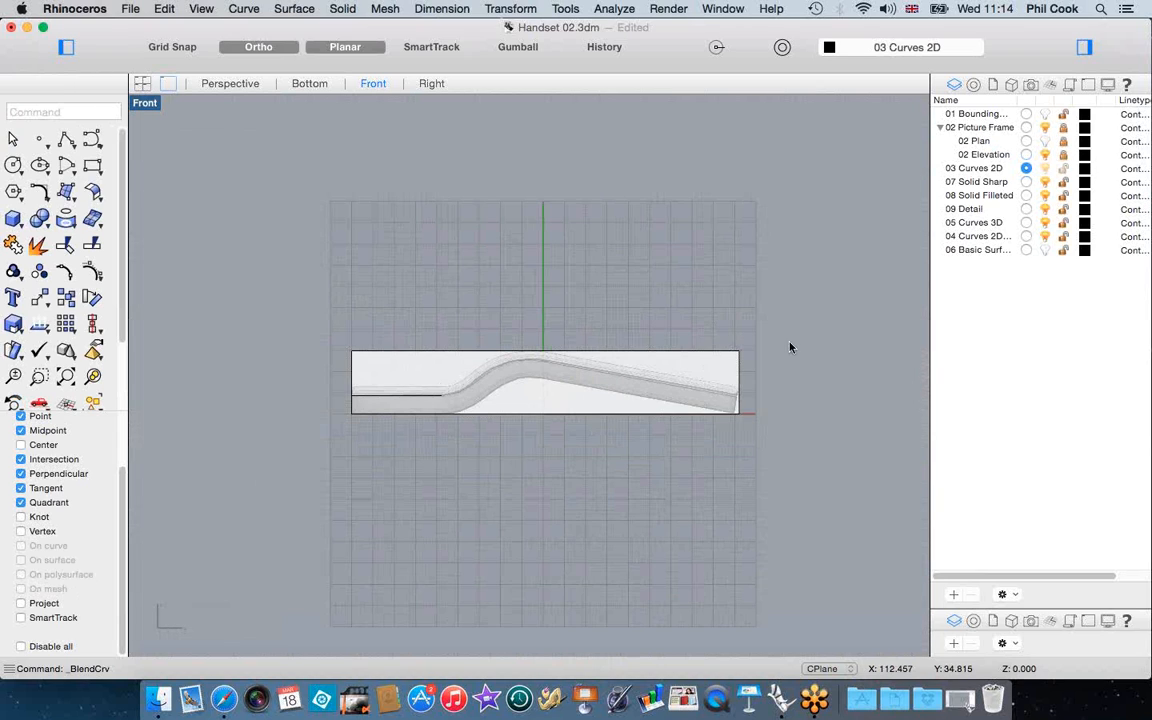
scroll(789, 347, up, 1)
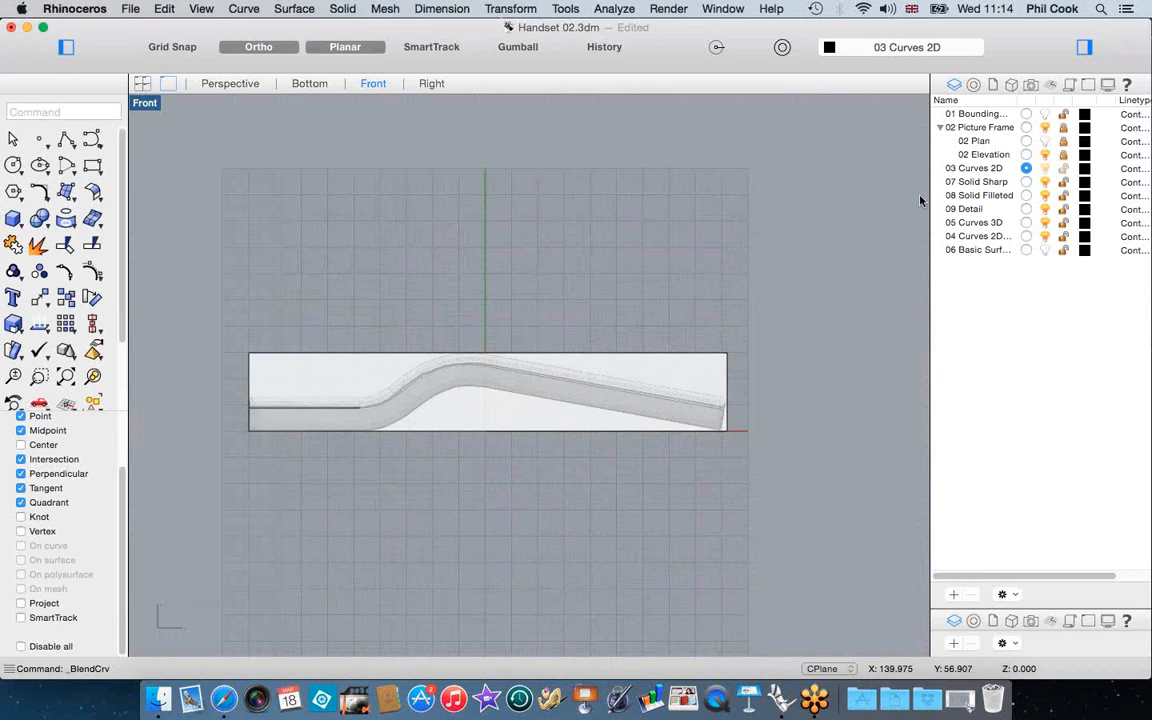
click(1045, 128)
scroll(417, 403, up, 4)
click(621, 370)
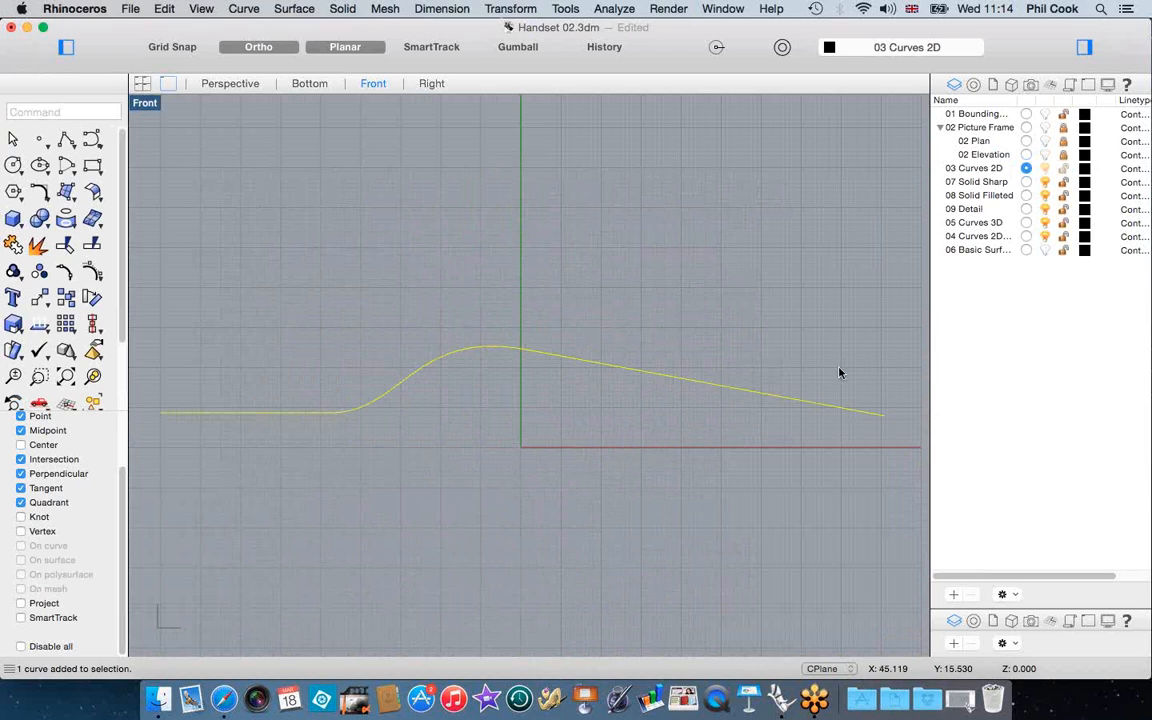
click(563, 452)
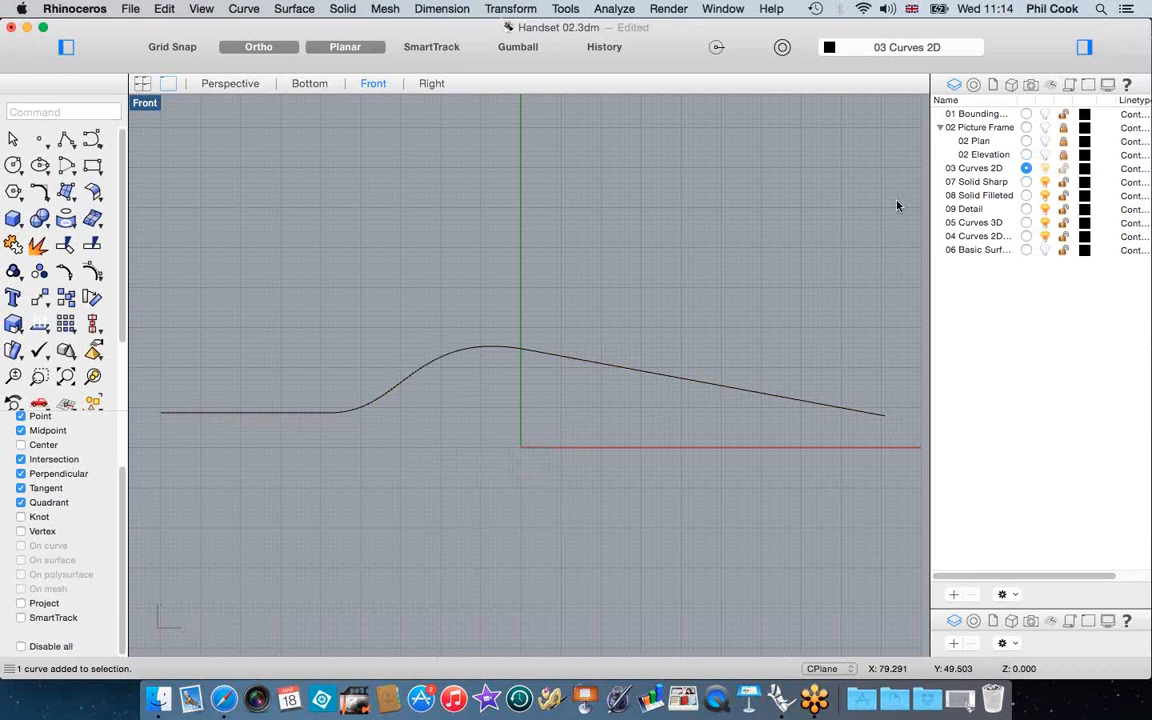
Bring back the elevation sketch by making 02 Picture Frame the current layer, and inspect the handset's sloping end
click(1026, 127)
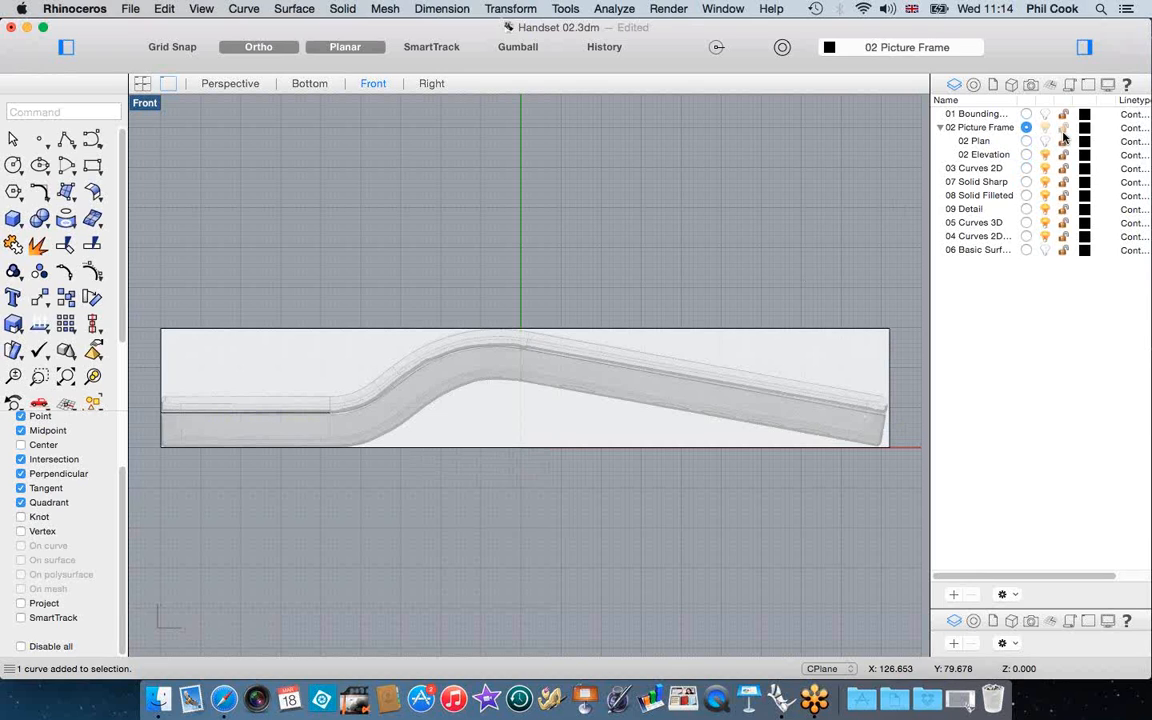
right_drag(630, 517, 354, 508)
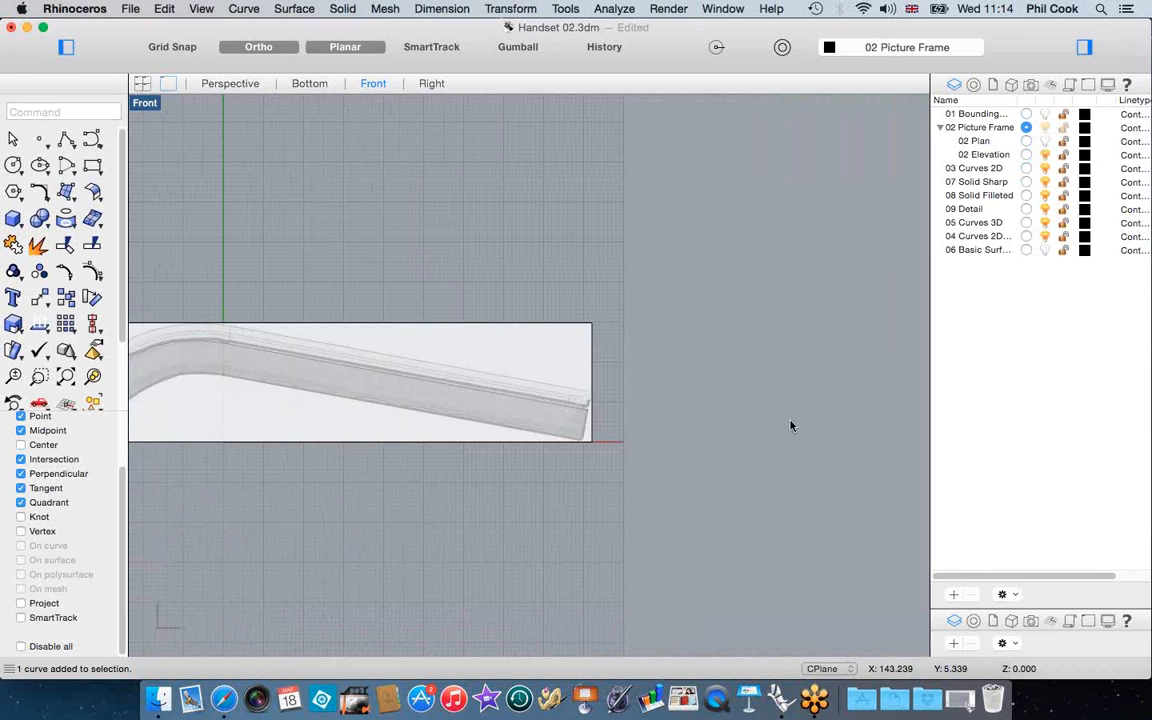
scroll(787, 409, up, 4)
scroll(717, 424, down, 4)
scroll(672, 419, up, 4)
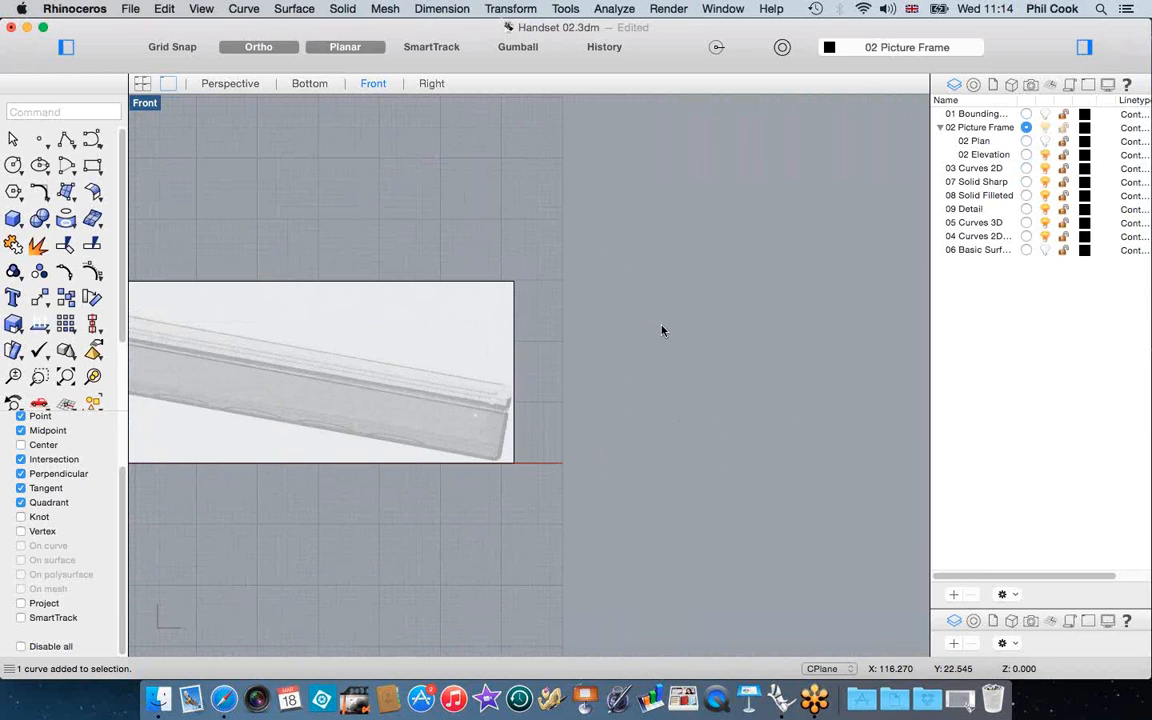
scroll(661, 331, down, 3)
scroll(495, 365, down, 6)
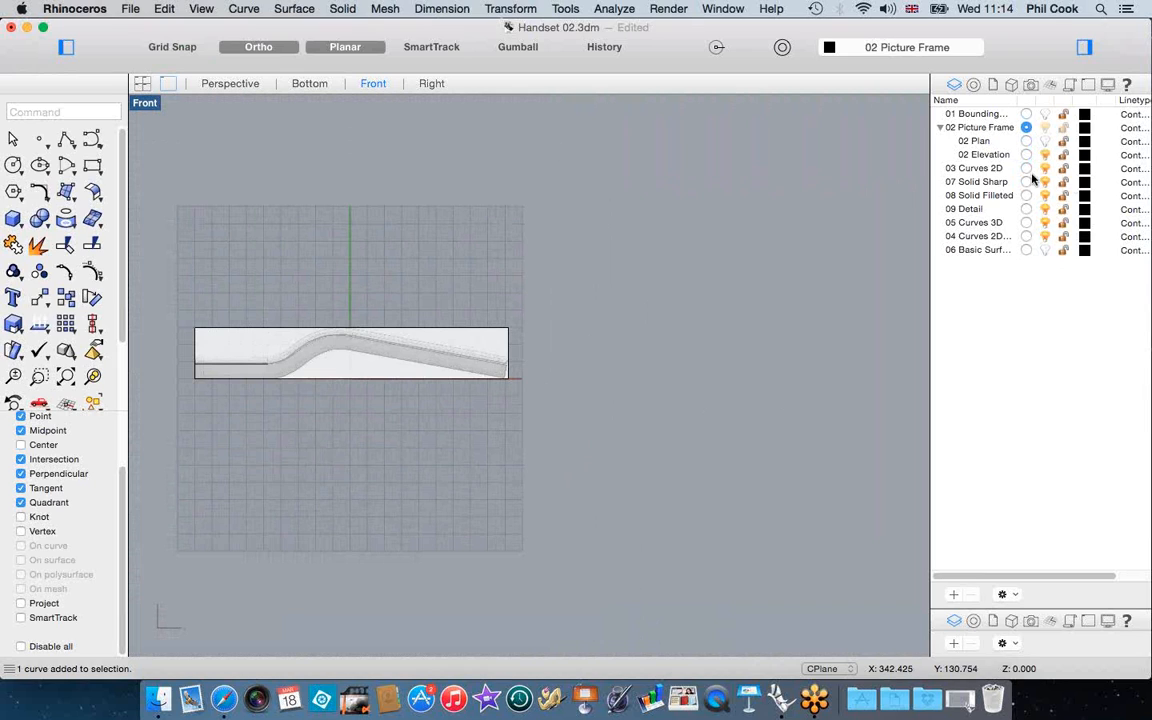
Make 01 Bounding Box the current layer, restore the four-viewport layout and examine the end of the box in the Bottom view
click(1027, 115)
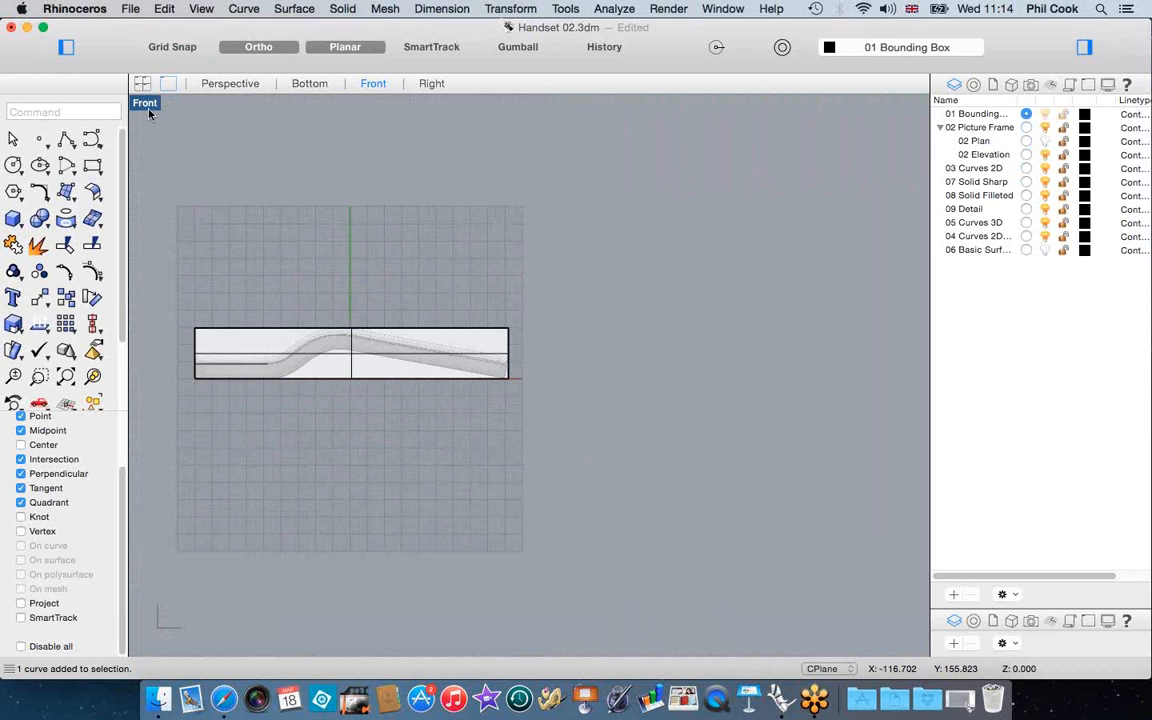
double_click(146, 104)
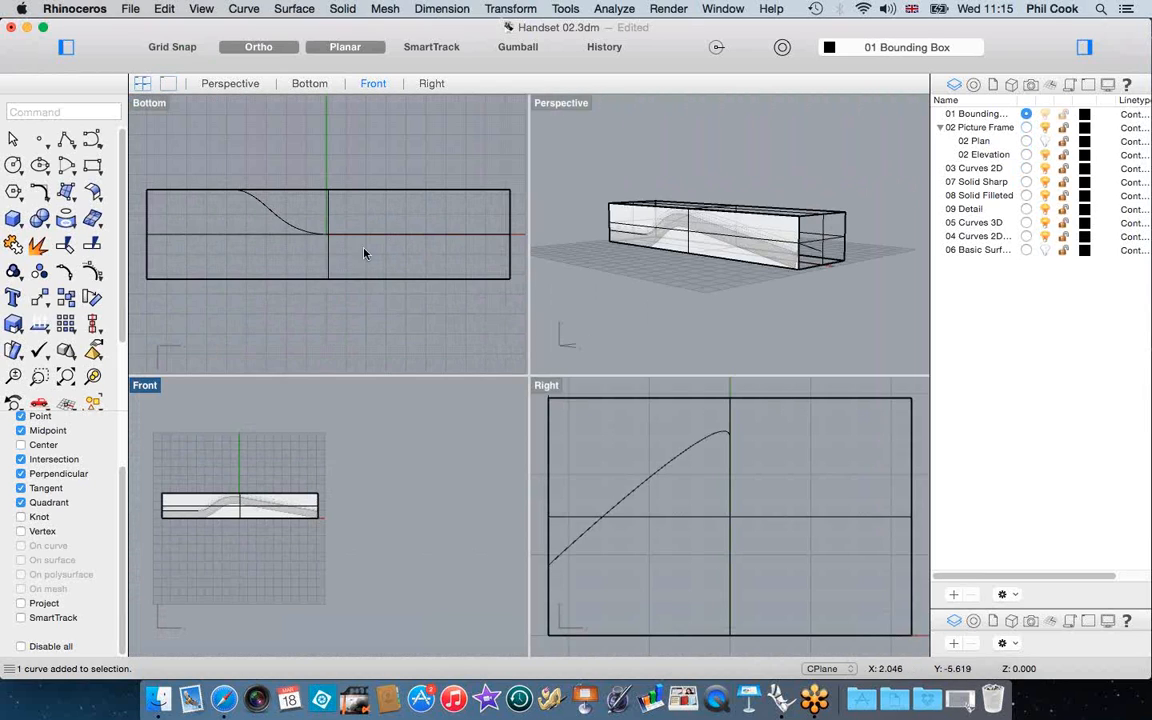
scroll(462, 247, up, 3)
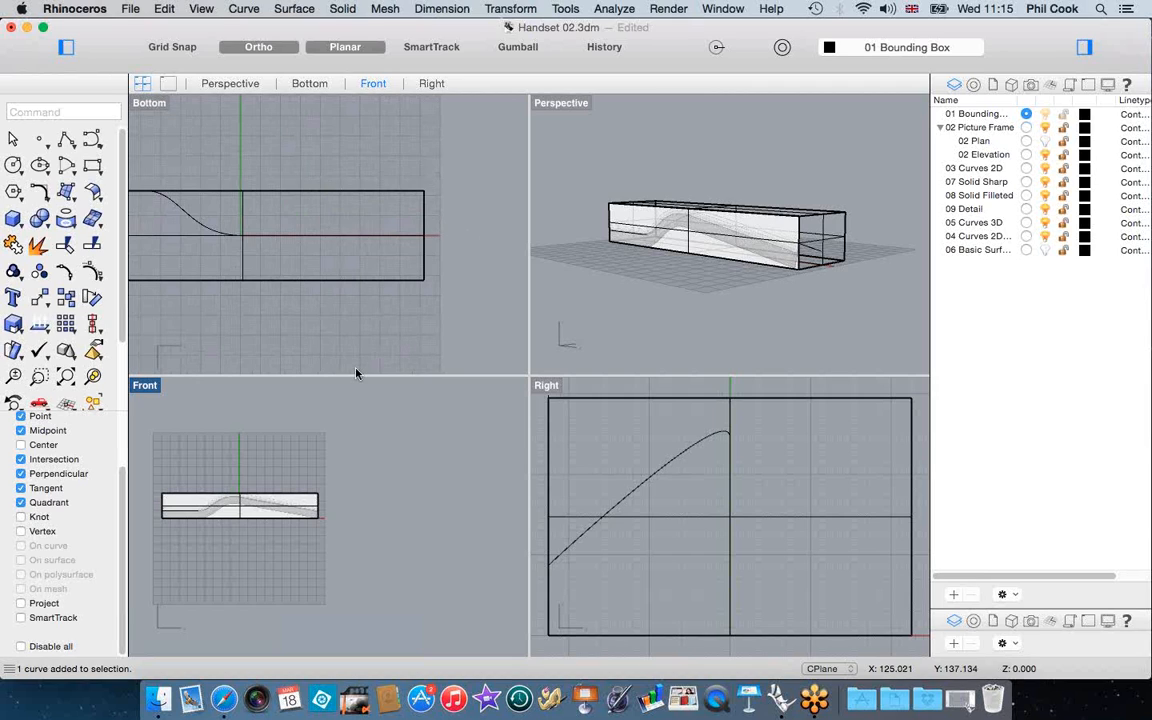
scroll(427, 232, up, 3)
scroll(375, 216, down, 1)
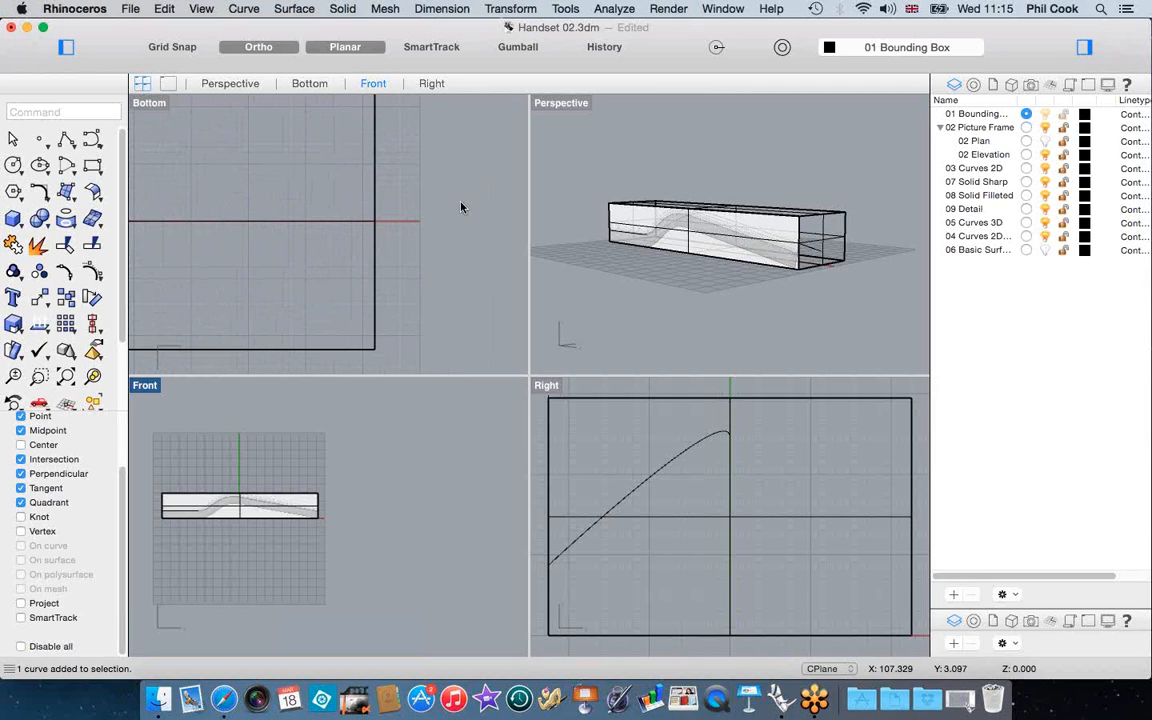
scroll(375, 206, down, 2)
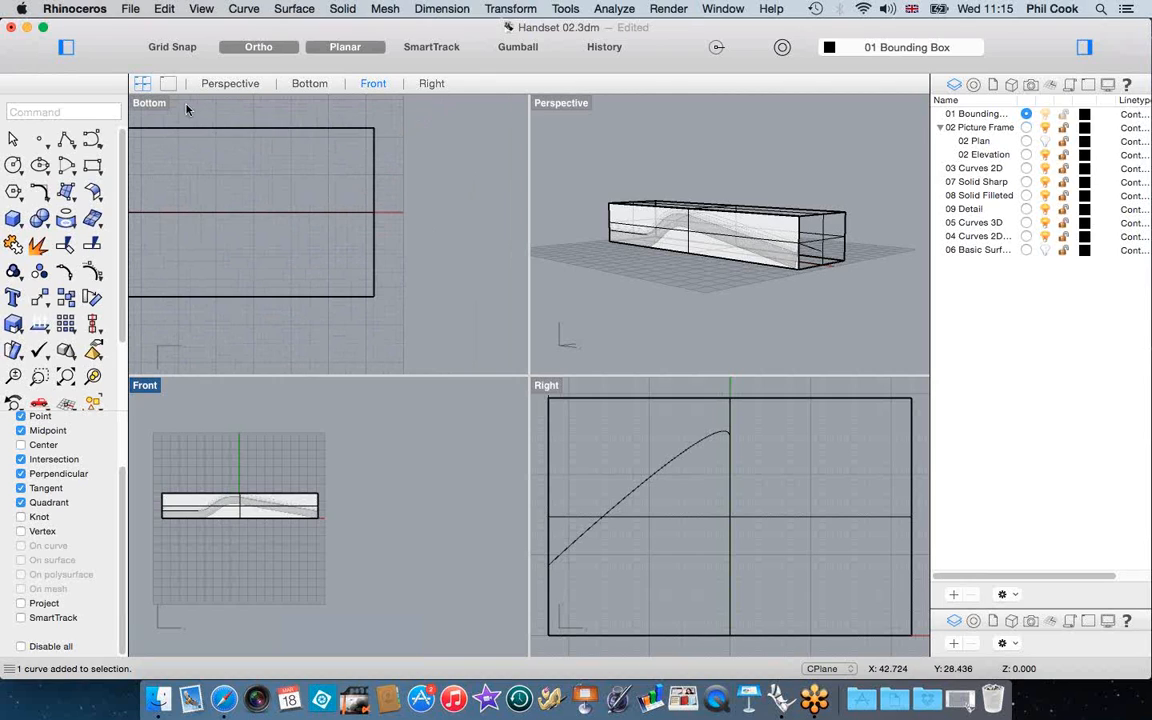
Measure the length of the bounding box's end edge in the Bottom view, using one of the overlapping polysurface edges
click(141, 104)
double_click(141, 104)
right_drag(393, 242, 338, 279)
scroll(530, 235, up, 2)
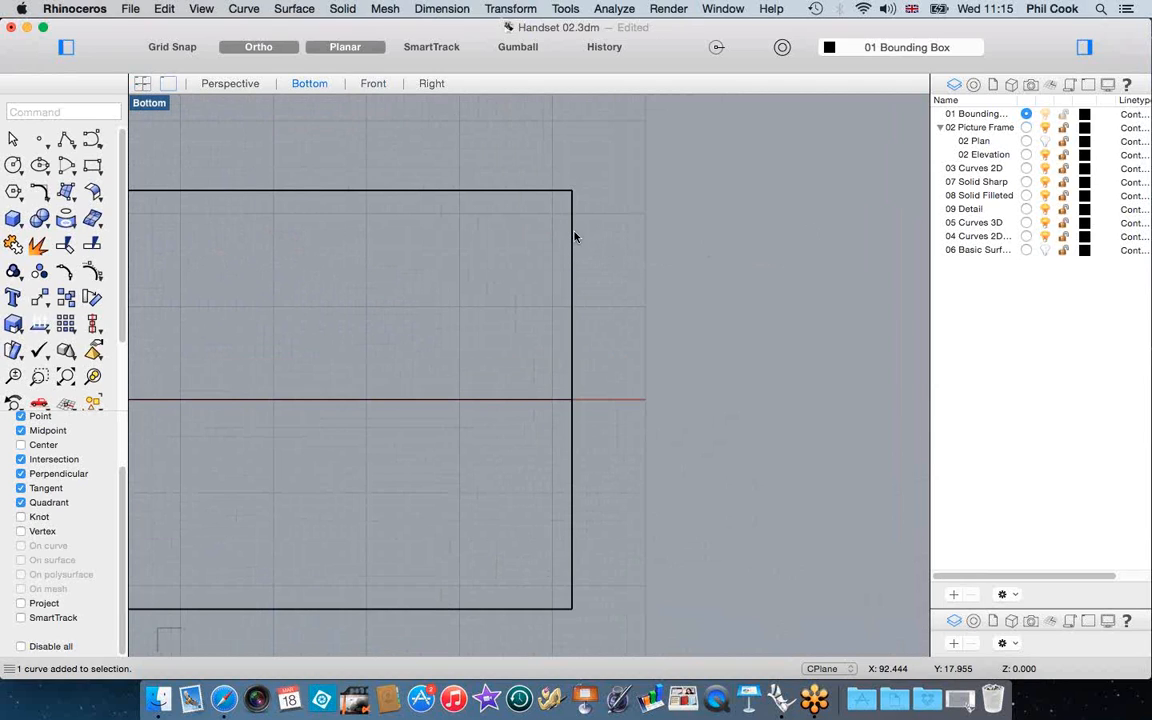
click(614, 9)
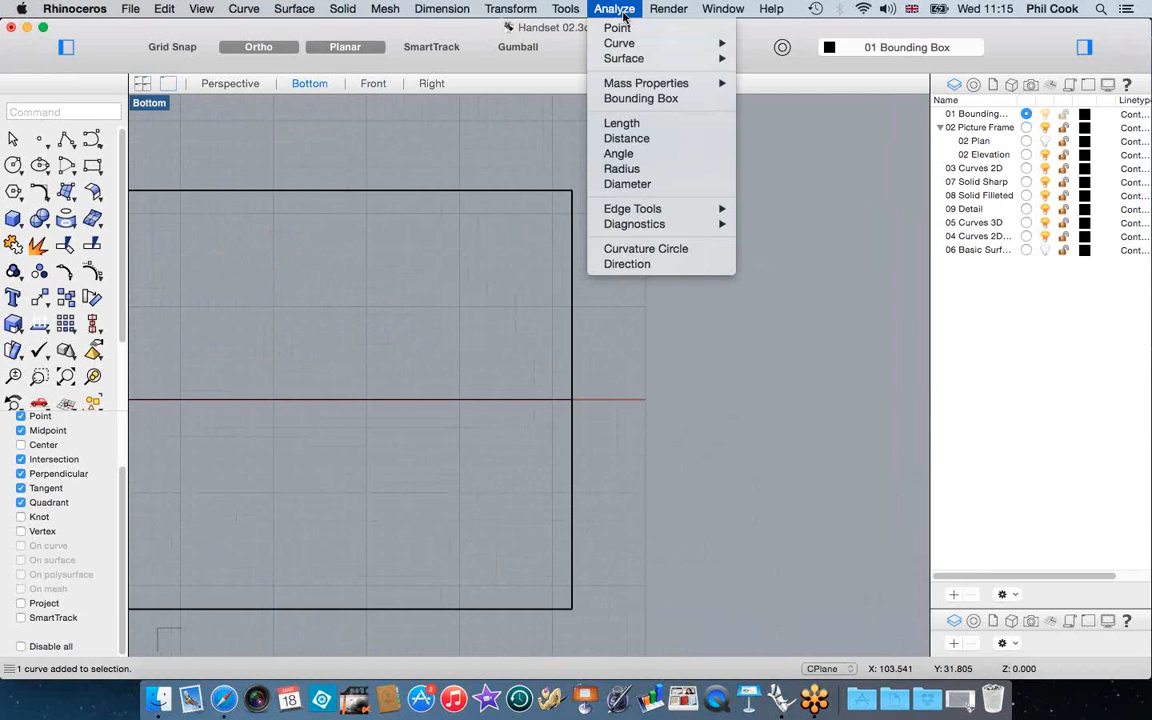
click(645, 123)
click(573, 235)
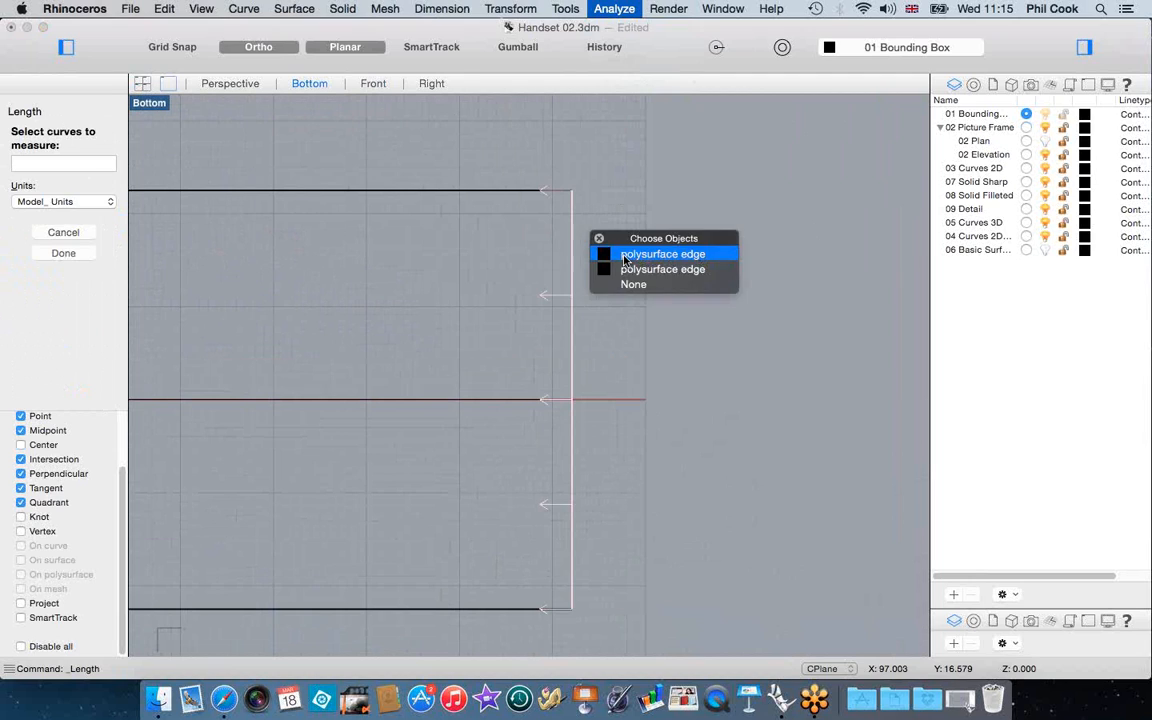
click(625, 253)
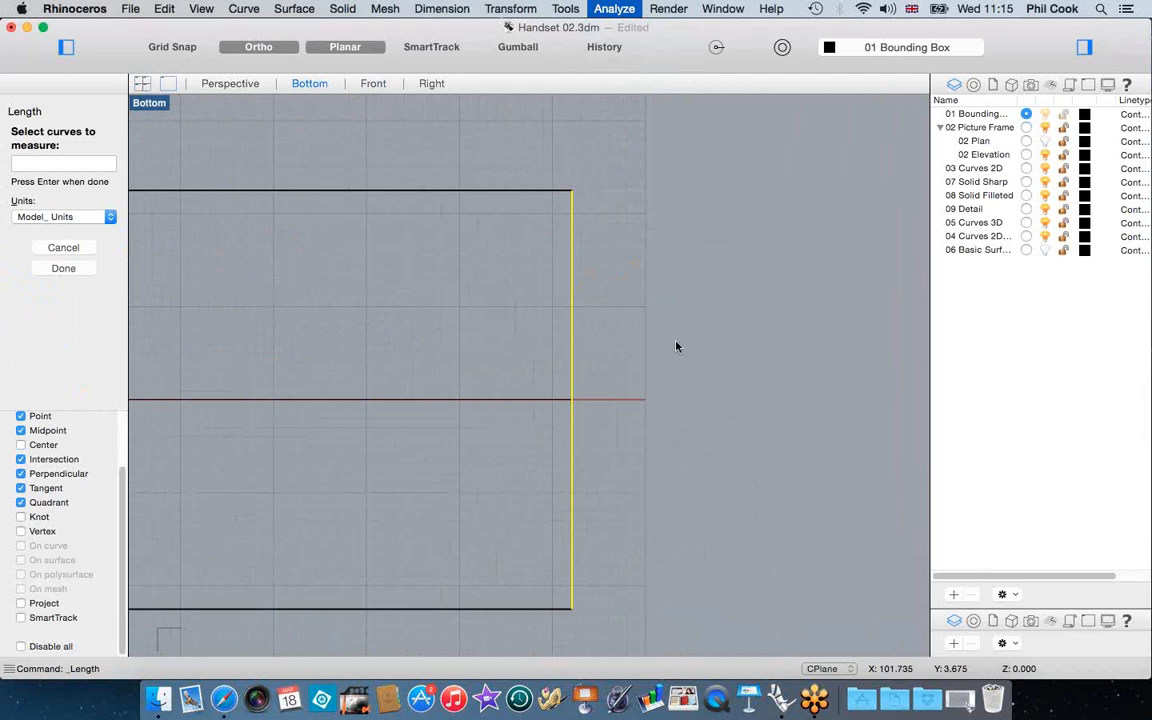
key(Return)
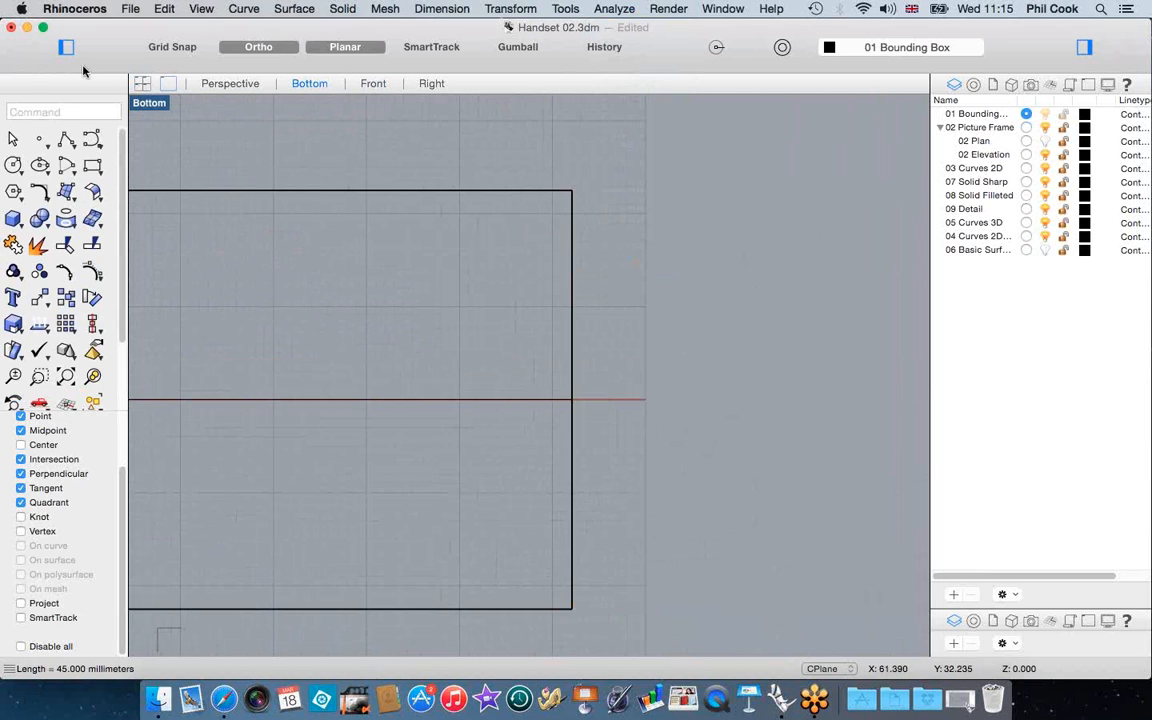
Replace the maximized Bottom view with a maximized Front view framing the whole handset elevation
double_click(150, 103)
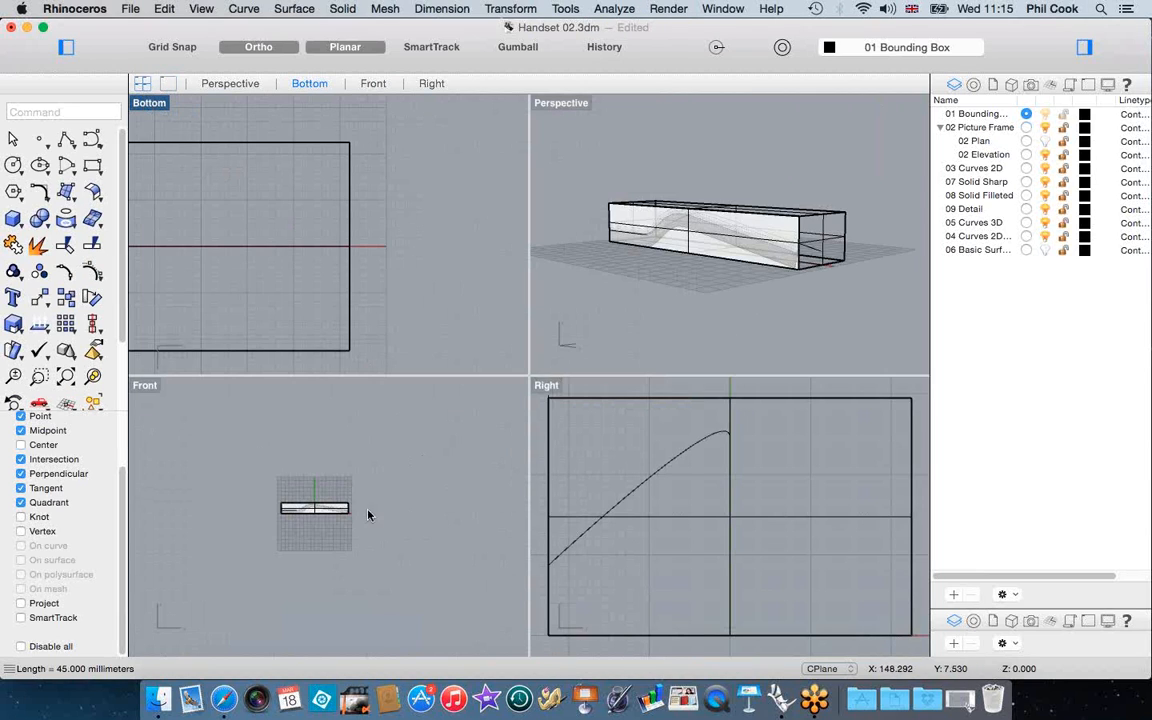
click(145, 389)
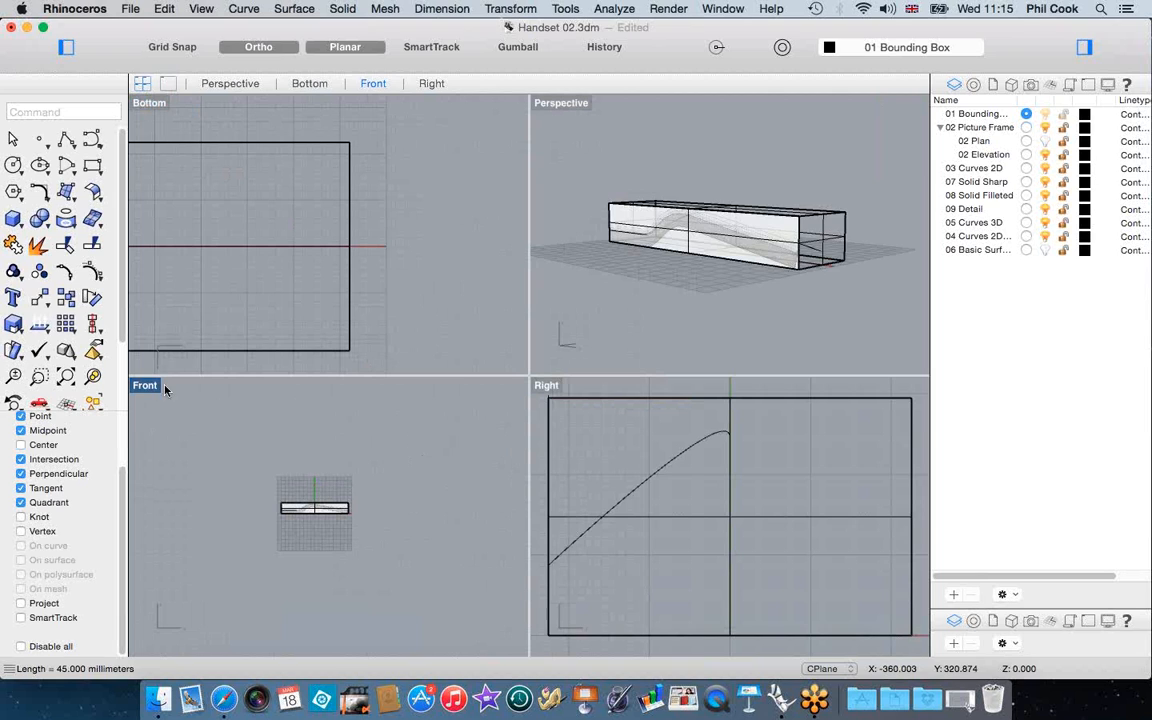
double_click(148, 389)
scroll(612, 352, up, 6)
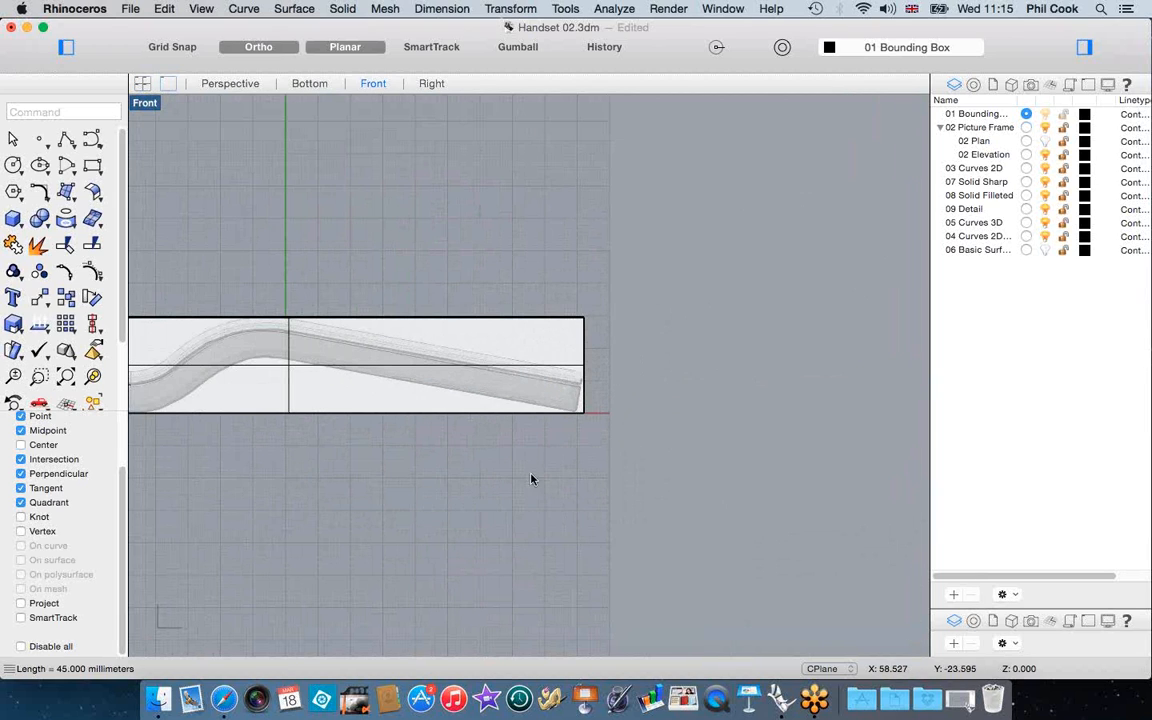
scroll(637, 361, down, 4)
scroll(432, 377, up, 2)
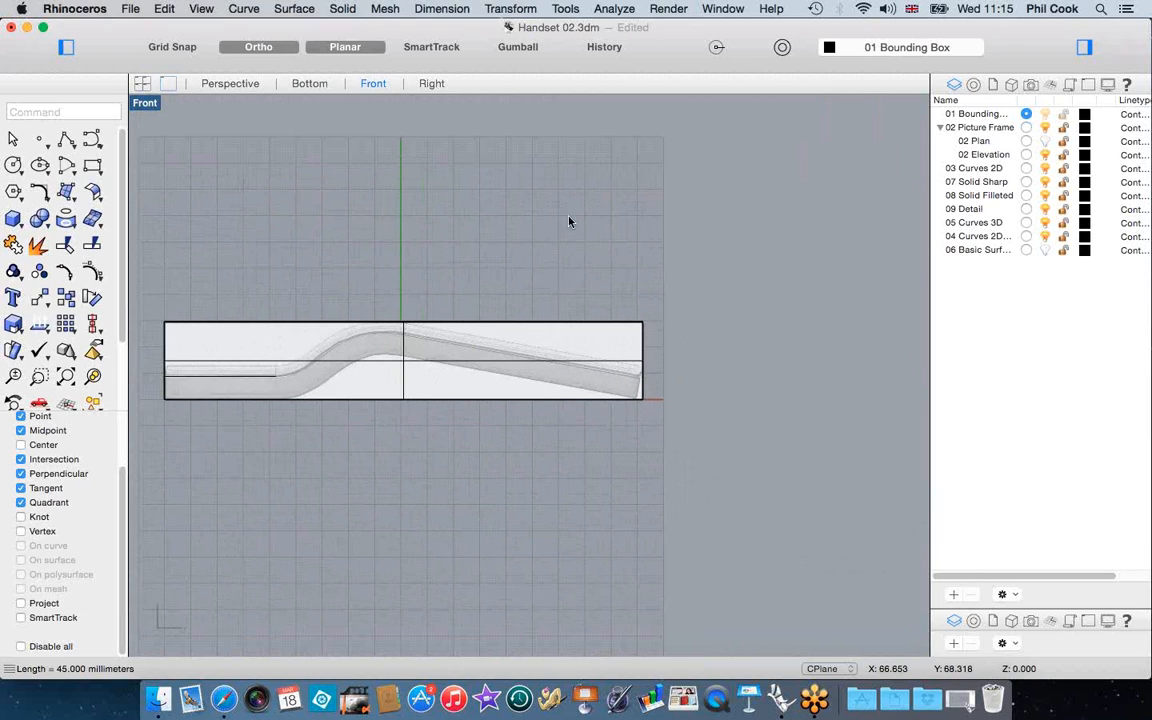
Project the traced parting-line curve to the Front construction plane, choosing Yes for deleting the input objects
click(491, 359)
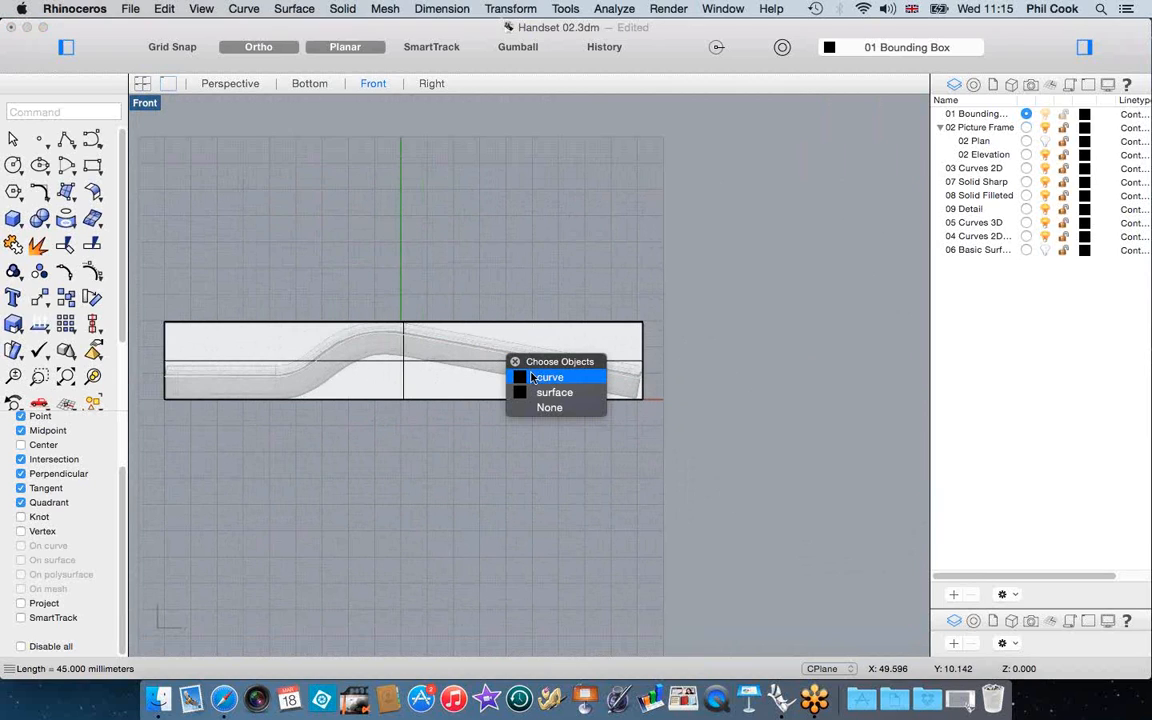
click(540, 381)
scroll(320, 370, up, 2)
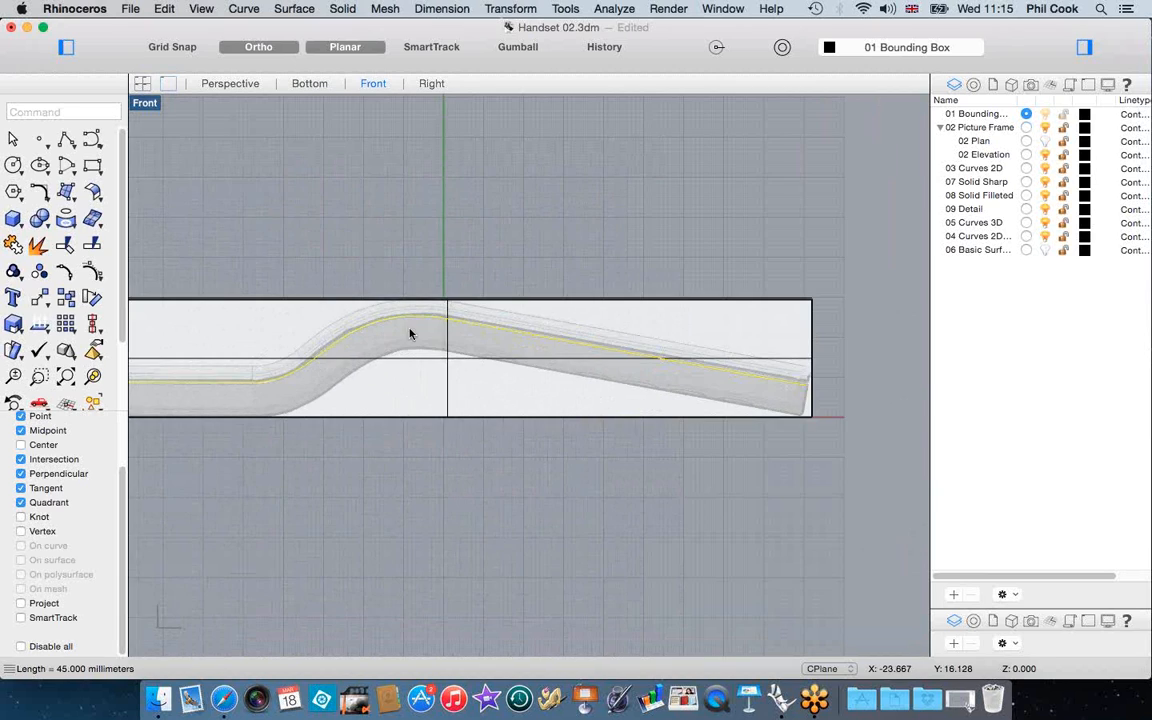
scroll(520, 305, down, 2)
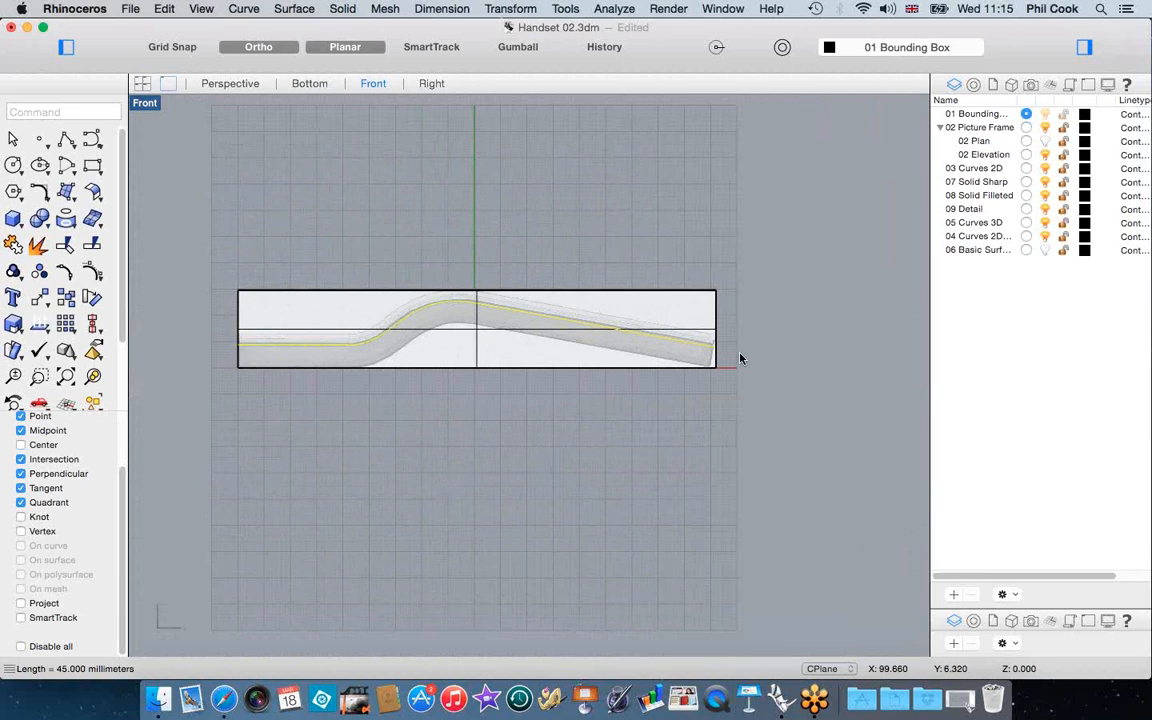
scroll(470, 295, up, 1)
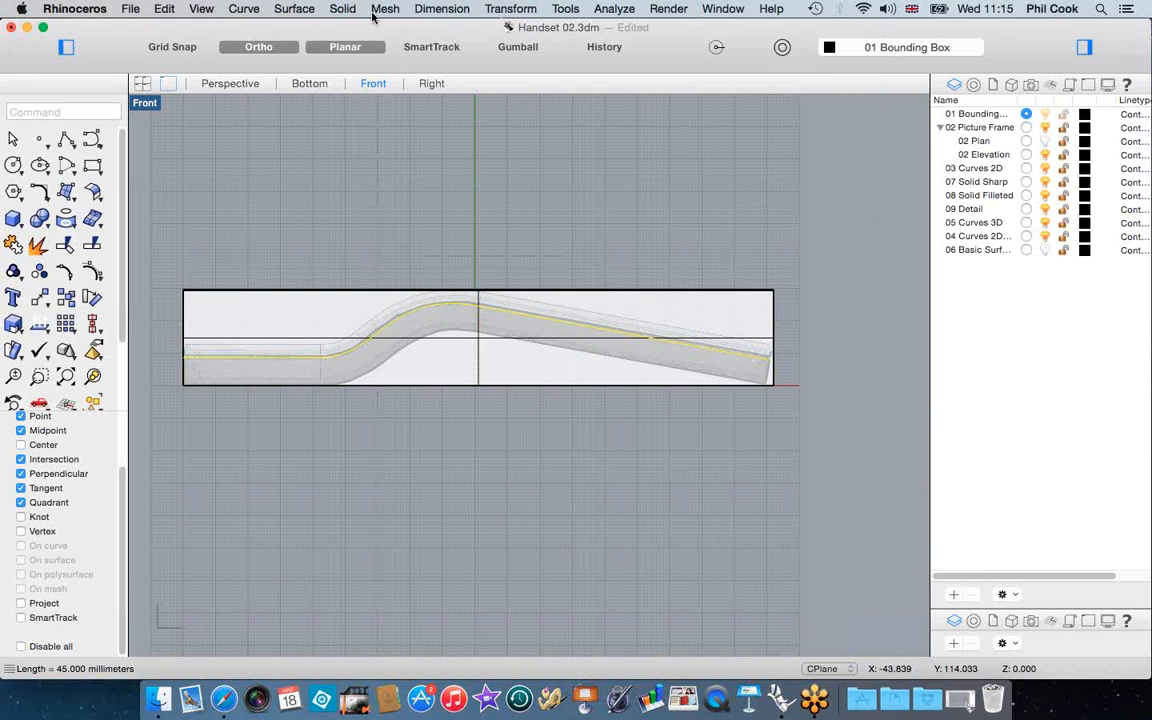
click(511, 9)
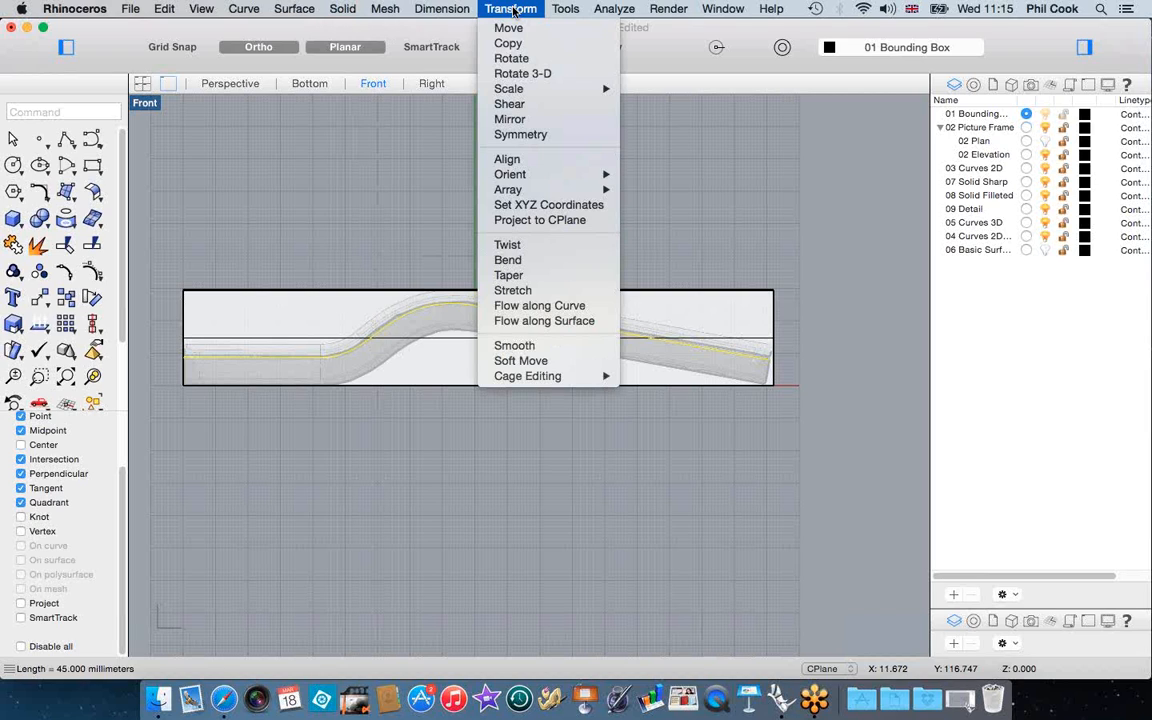
click(483, 219)
click(60, 188)
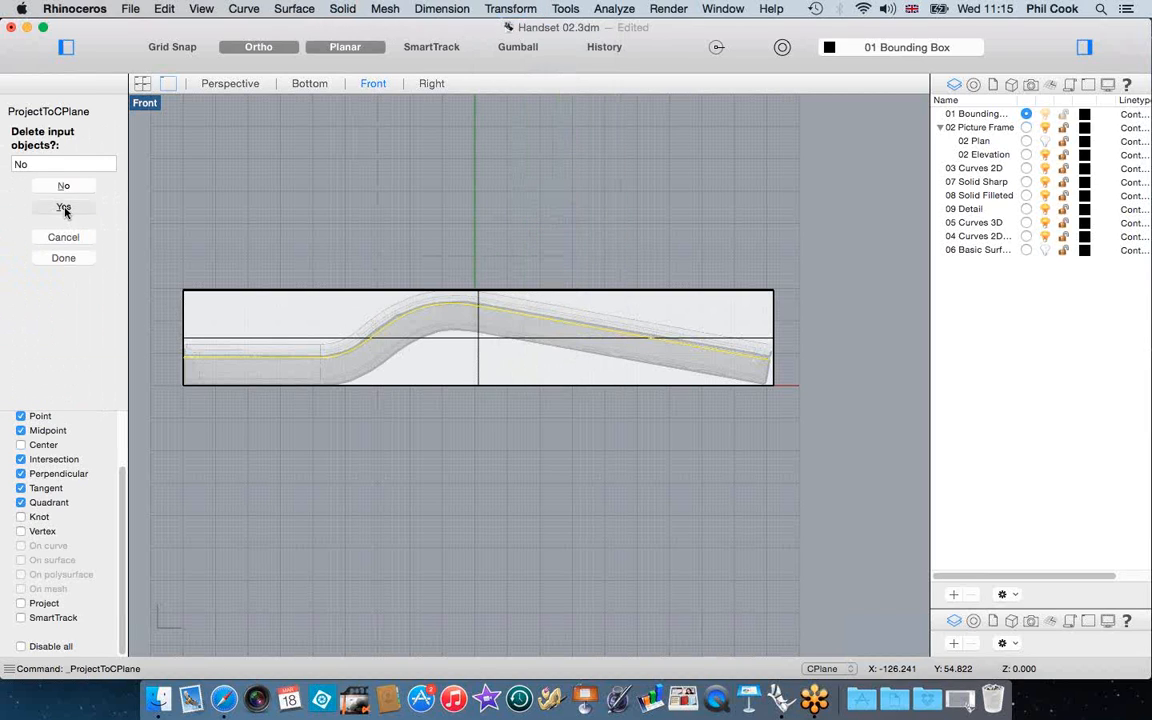
Draw a 45 by 25 mm rectangle beside the handset's sloping end in the Front view
scroll(762, 407, down, 3)
scroll(854, 380, up, 6)
scroll(641, 389, up, 2)
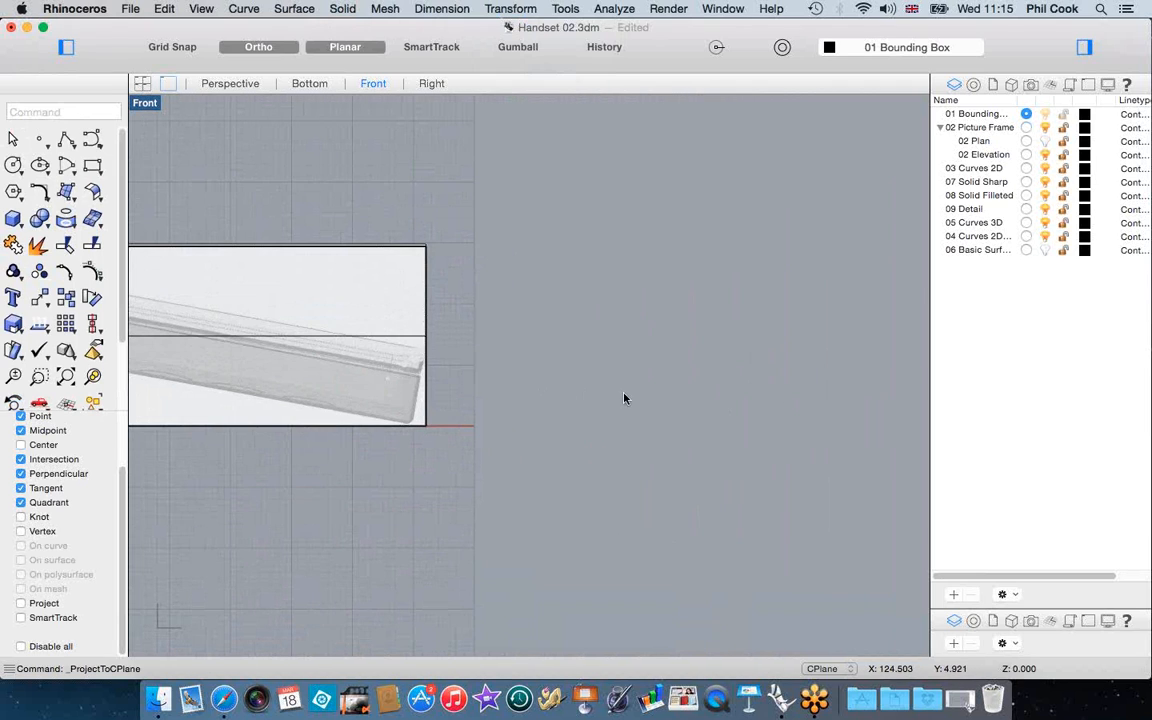
scroll(462, 381, up, 3)
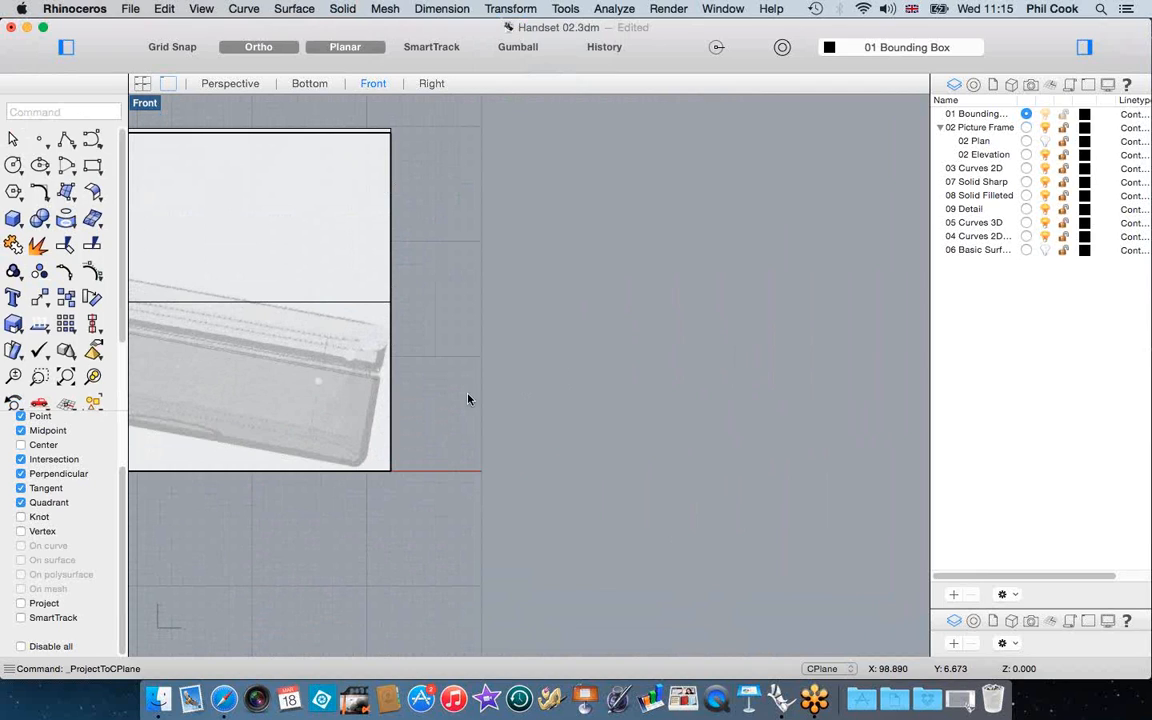
click(92, 165)
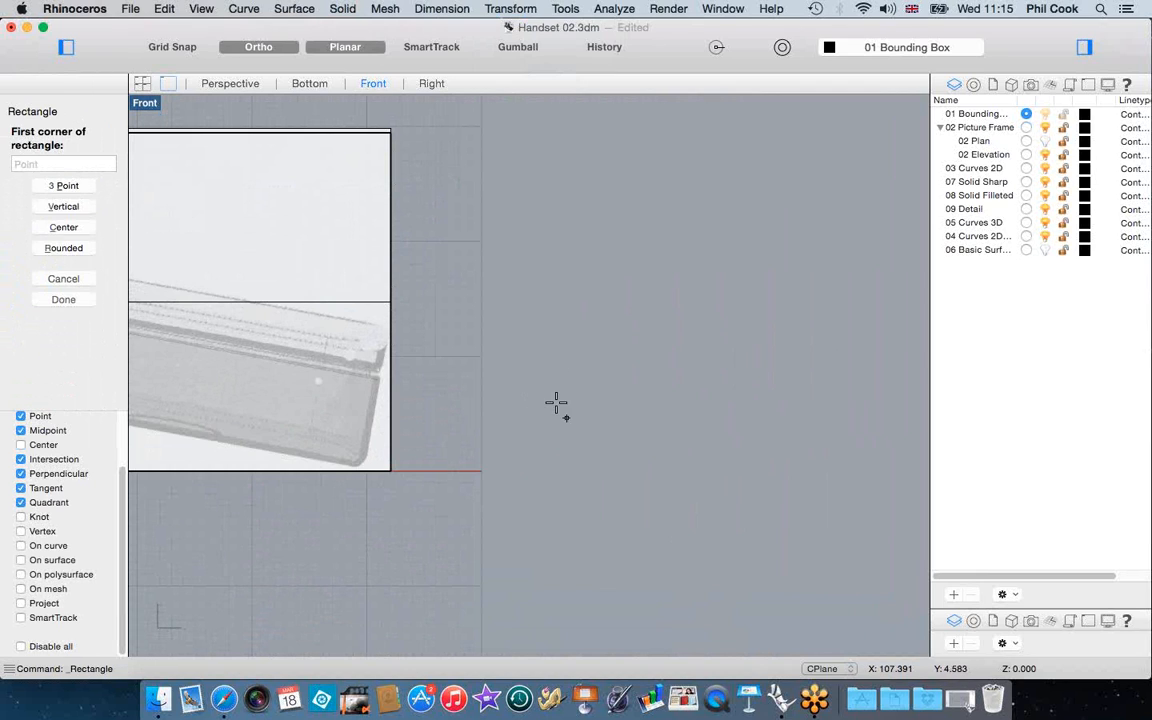
click(436, 331)
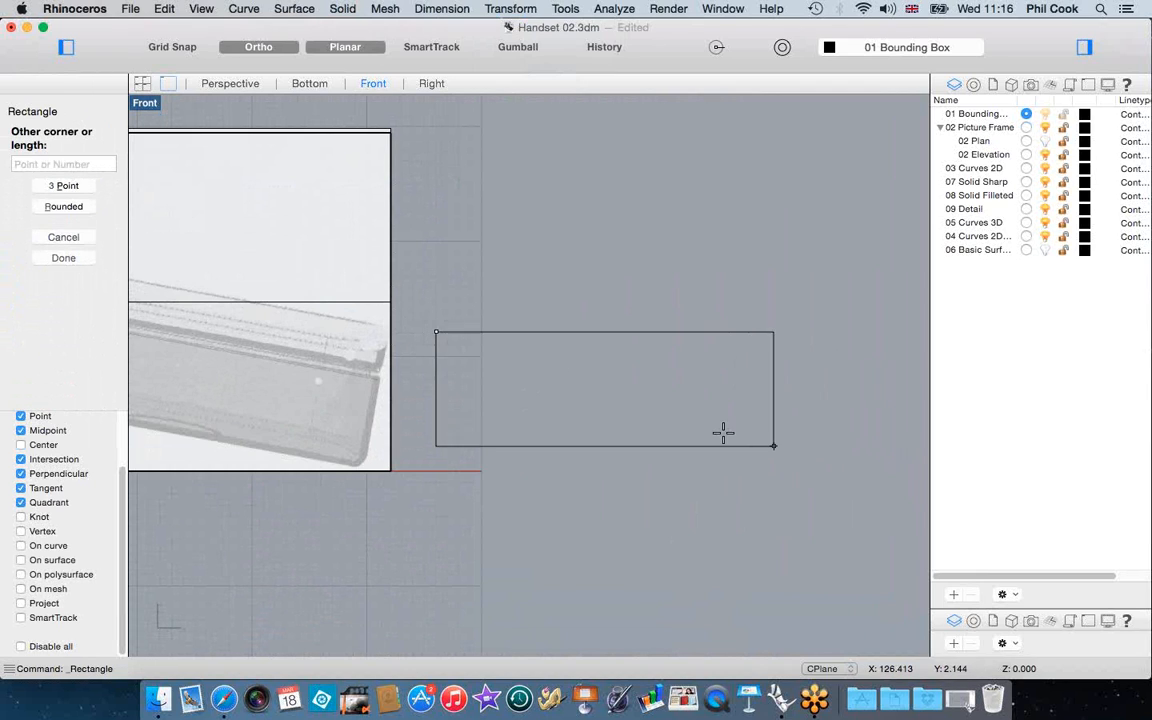
scroll(740, 435, down, 2)
scroll(755, 439, down, 1)
text(4)
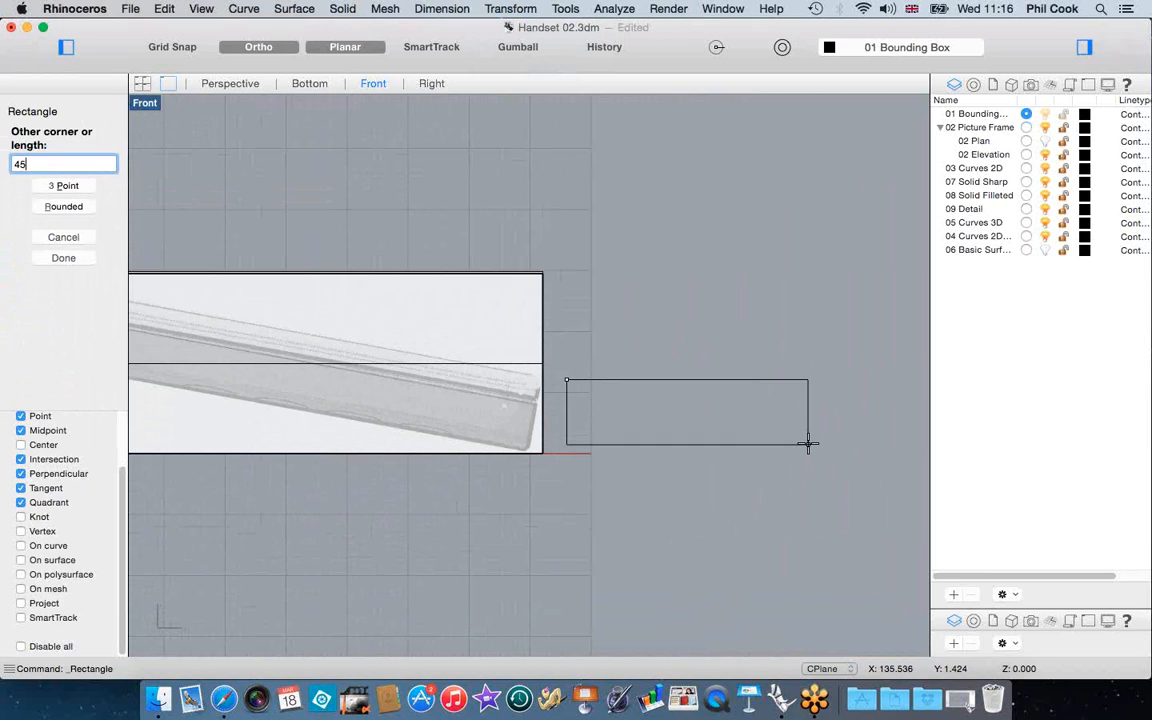
text(5)
key(Return)
text(25)
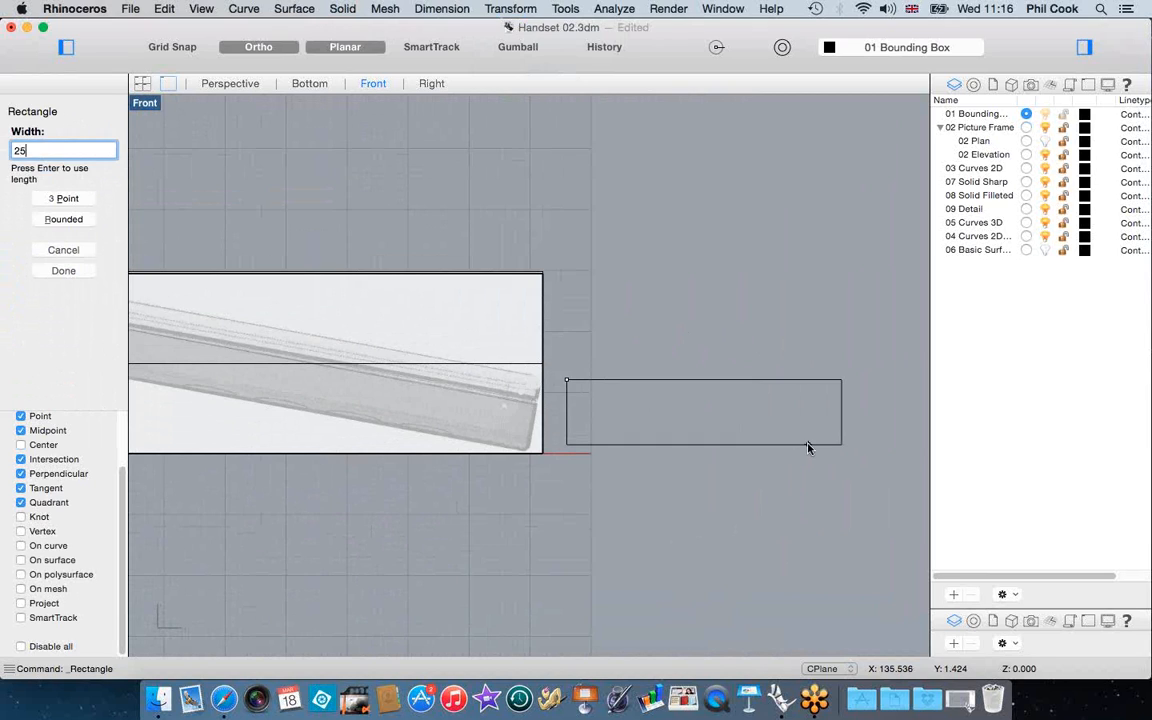
key(Return)
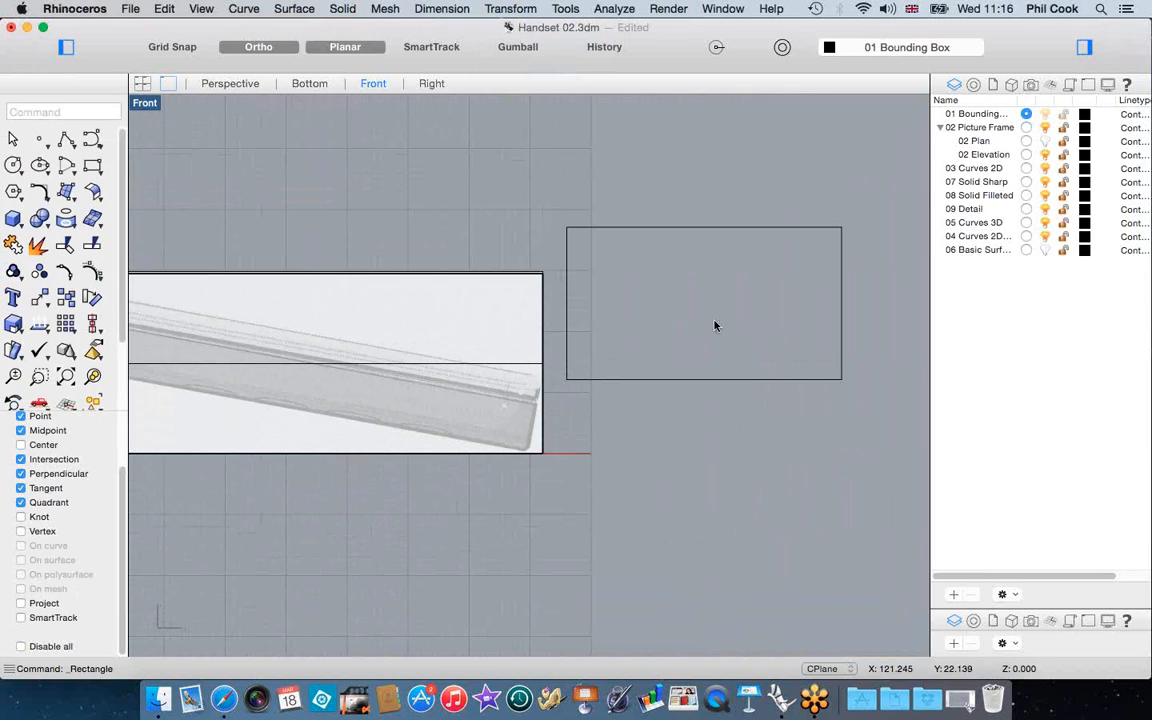
Move the new rectangle straight down so its lower edge lines up with the base of the bounding box
click(655, 388)
key(Escape)
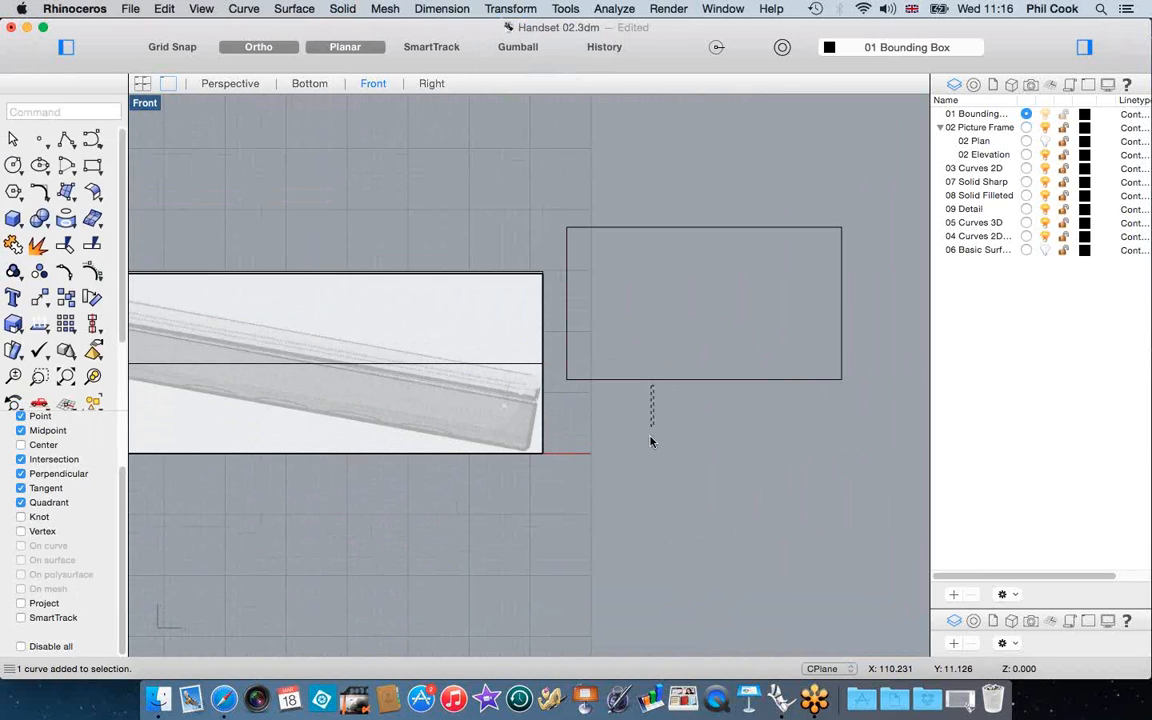
click(655, 382)
drag(655, 382, 656, 453)
click(630, 511)
scroll(708, 412, up, 2)
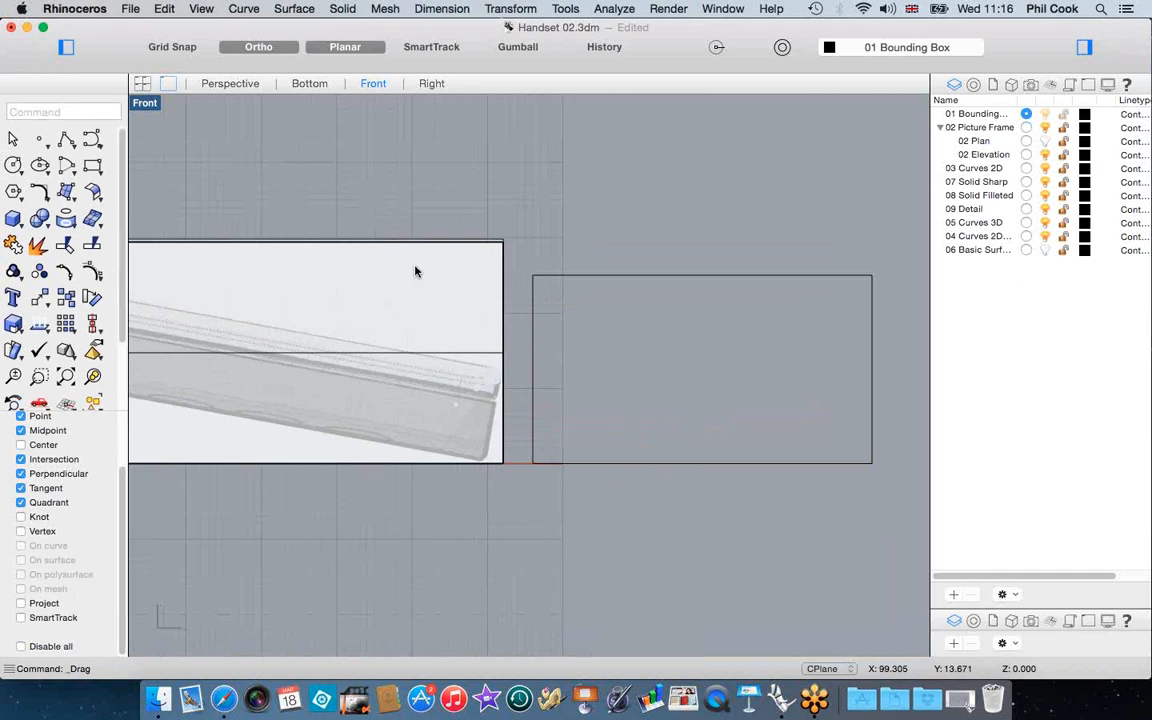
Draw a horizontal line from the bounding box's end edge to the rectangle's far side at about mid-height
click(56, 131)
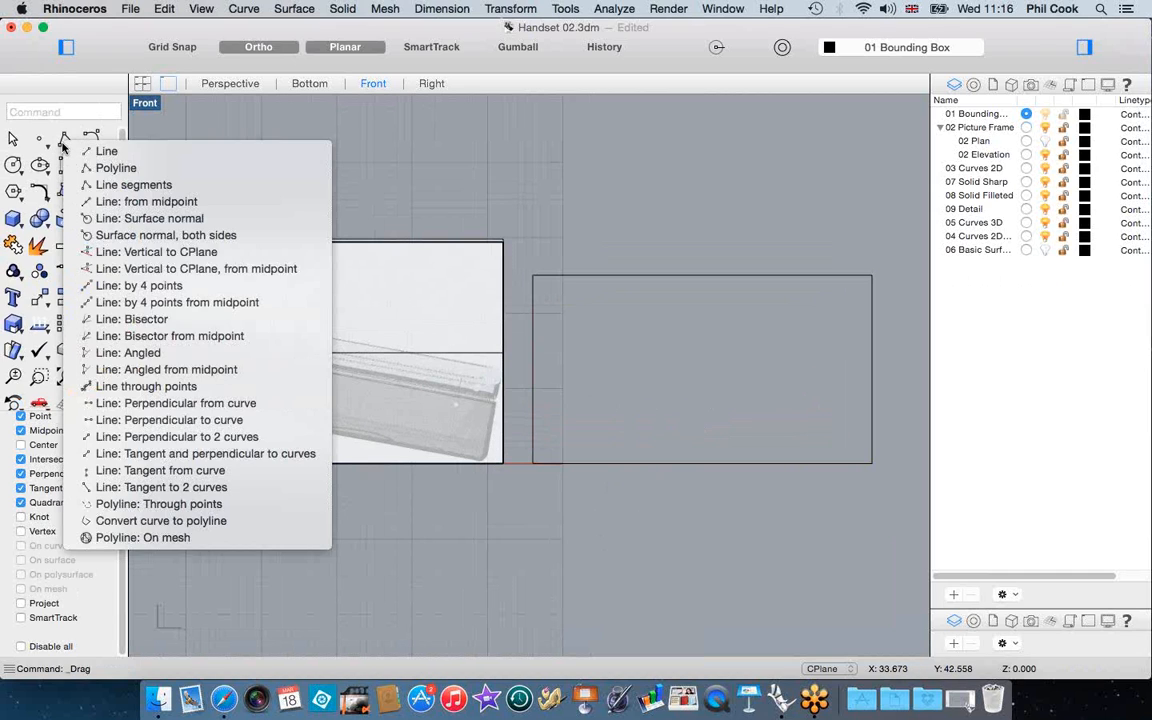
click(58, 132)
click(103, 149)
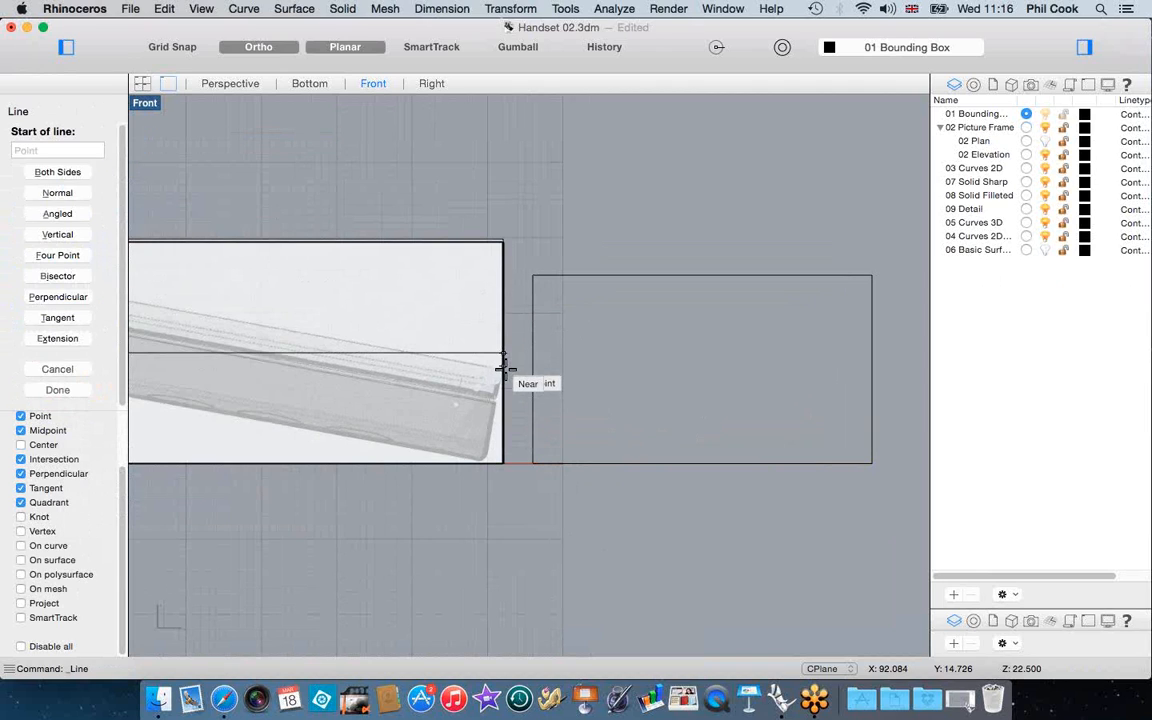
click(505, 368)
click(872, 368)
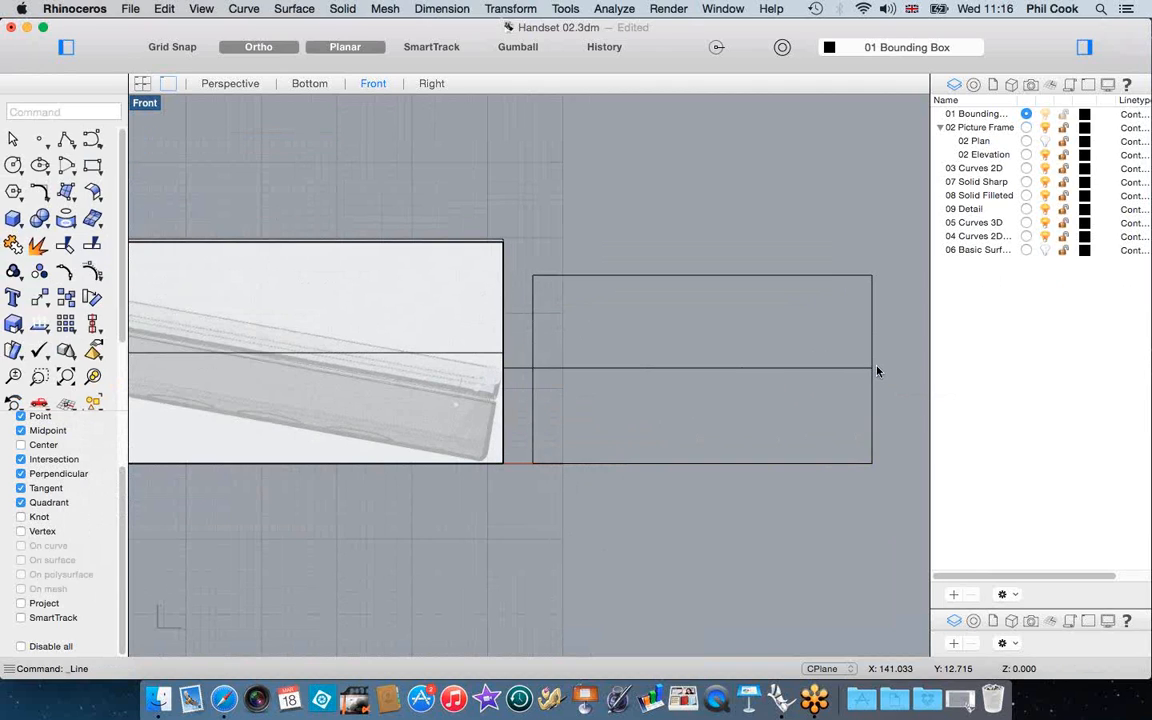
Draw a second horizontal line from the parting line at the handset's sloping end to just past the rectangle's far side
key(Return)
scroll(543, 399, up, 3)
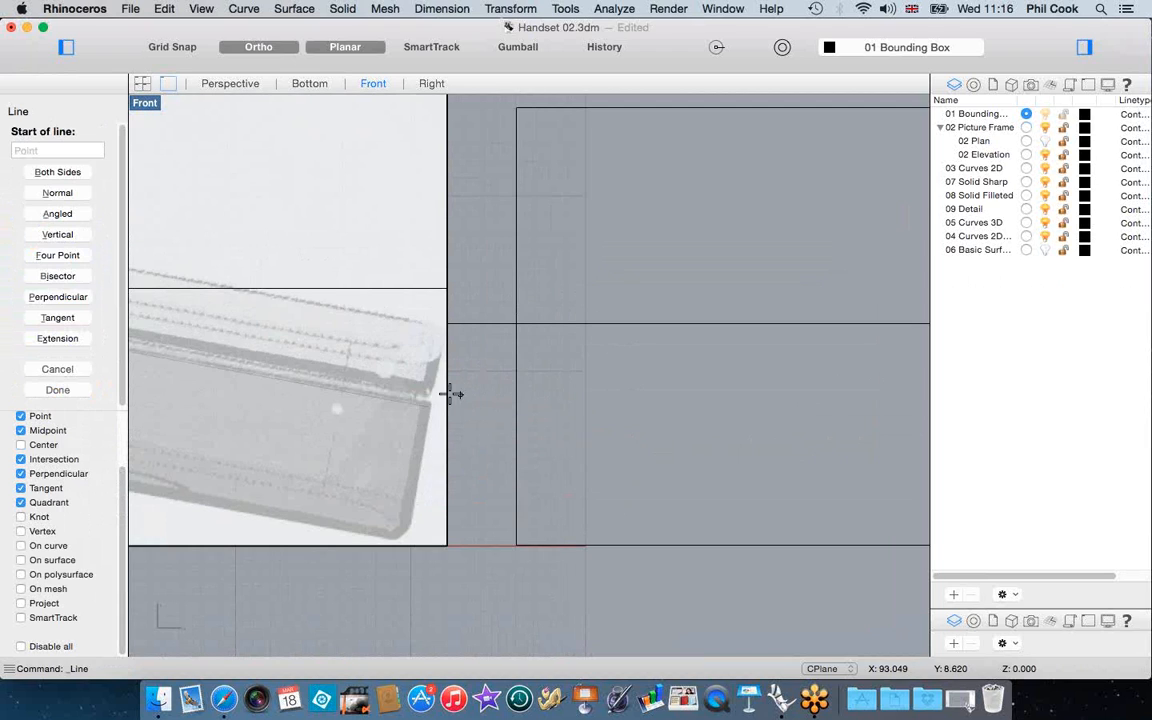
click(431, 391)
scroll(430, 391, down, 3)
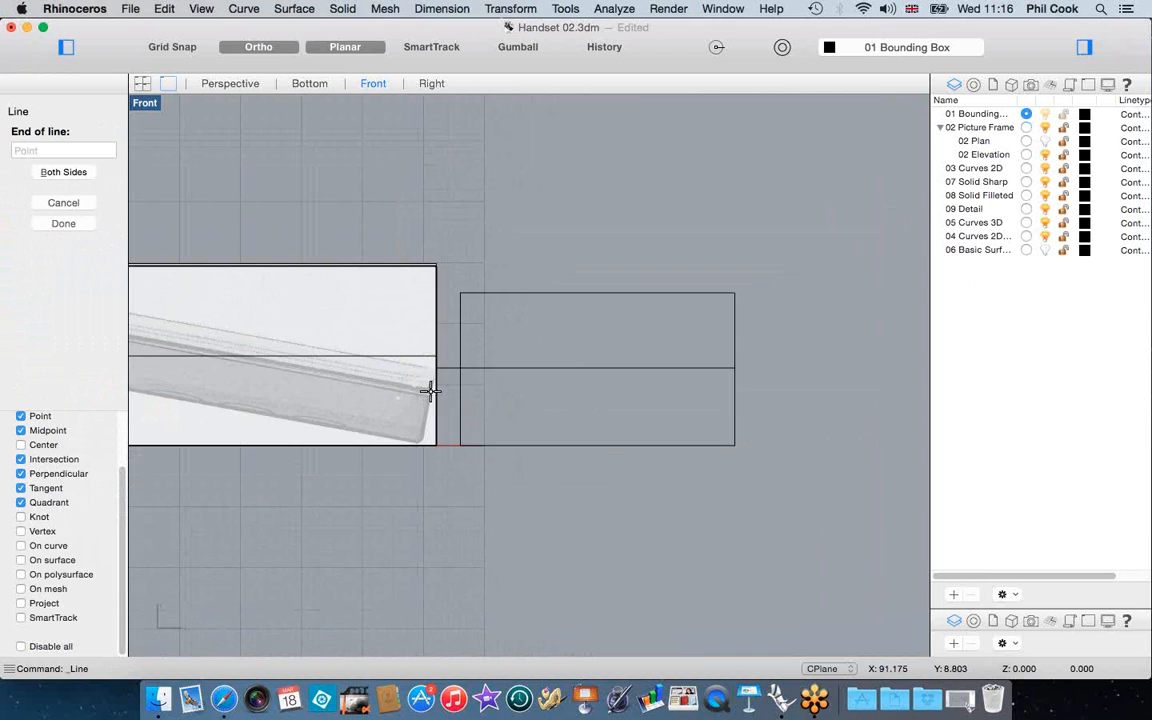
click(760, 392)
Draw a third horizontal line about 0.8 mm below the parting-level line, overshooting the rectangle slightly on both sides
key(Return)
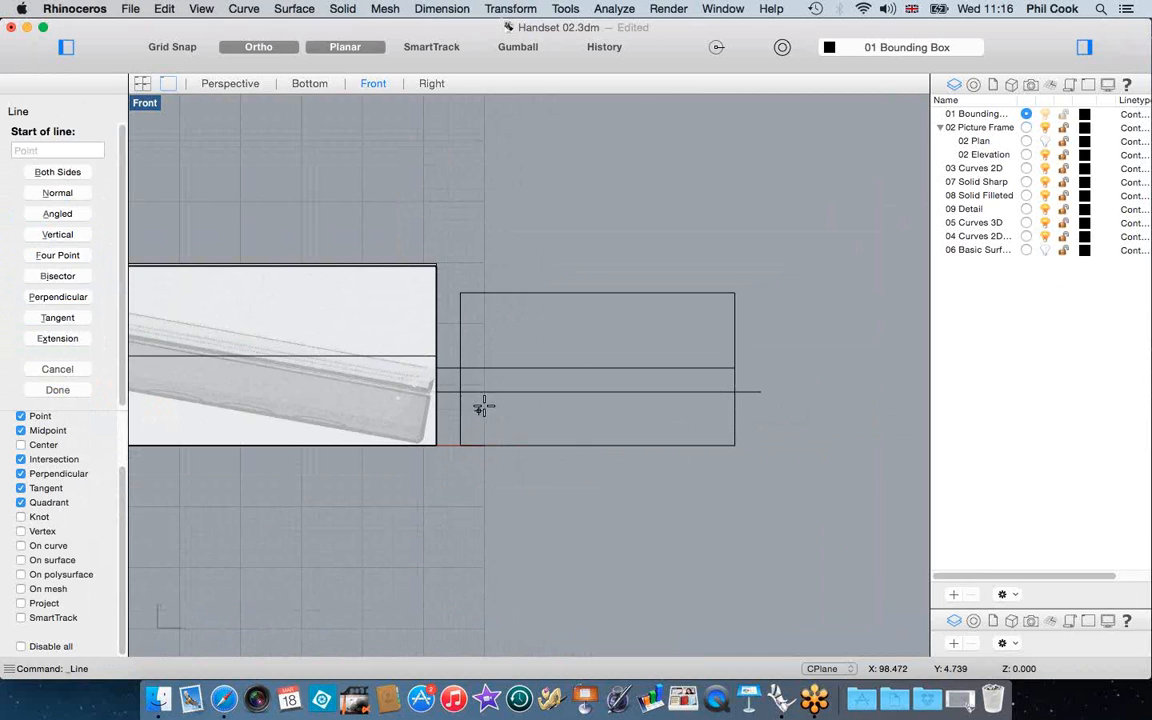
scroll(476, 404, up, 1)
scroll(476, 404, up, 3)
key(Escape)
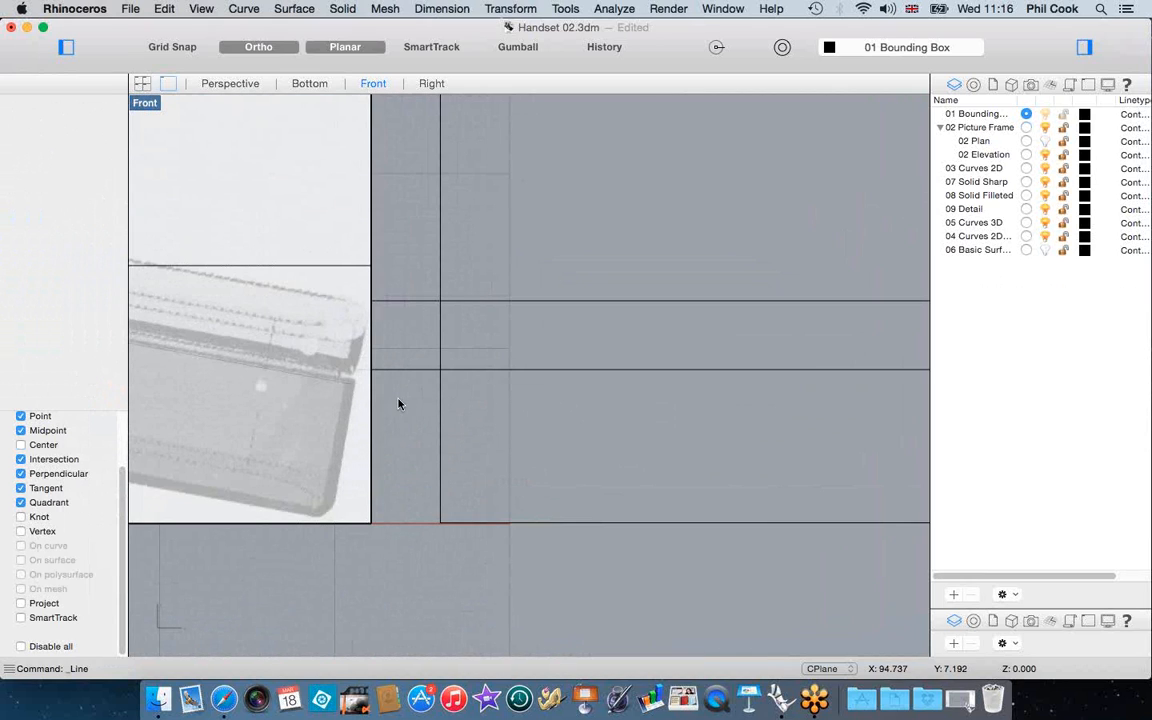
key(Return)
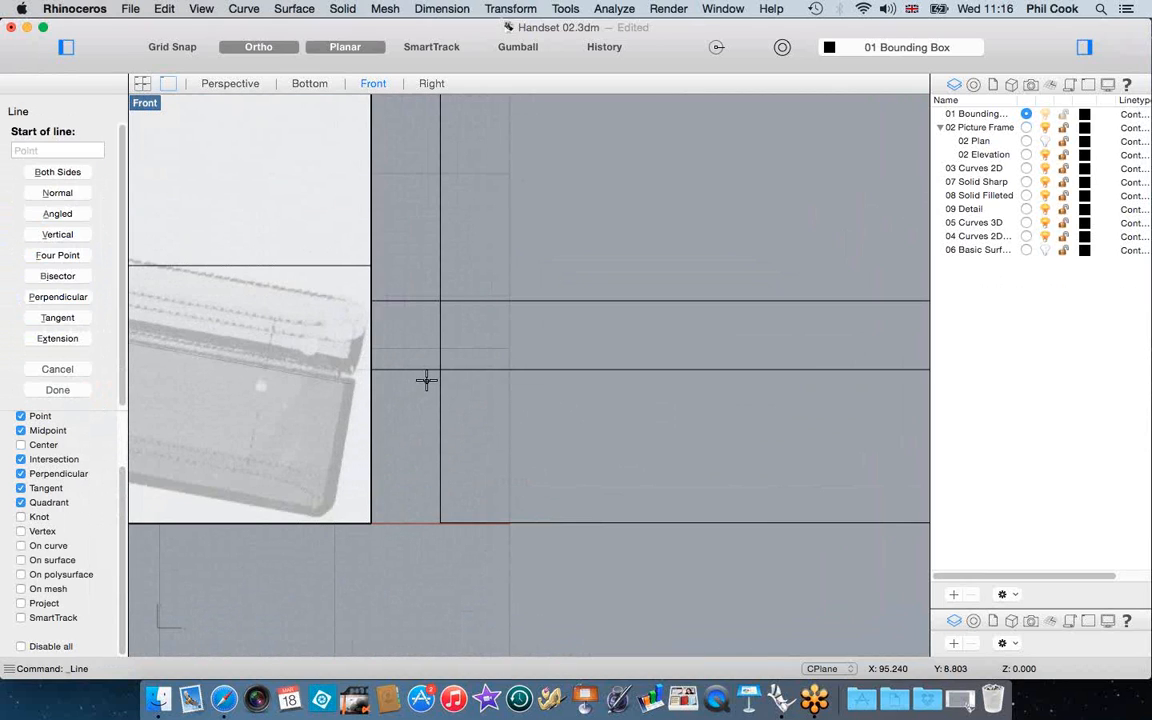
click(424, 381)
scroll(424, 381, down, 3)
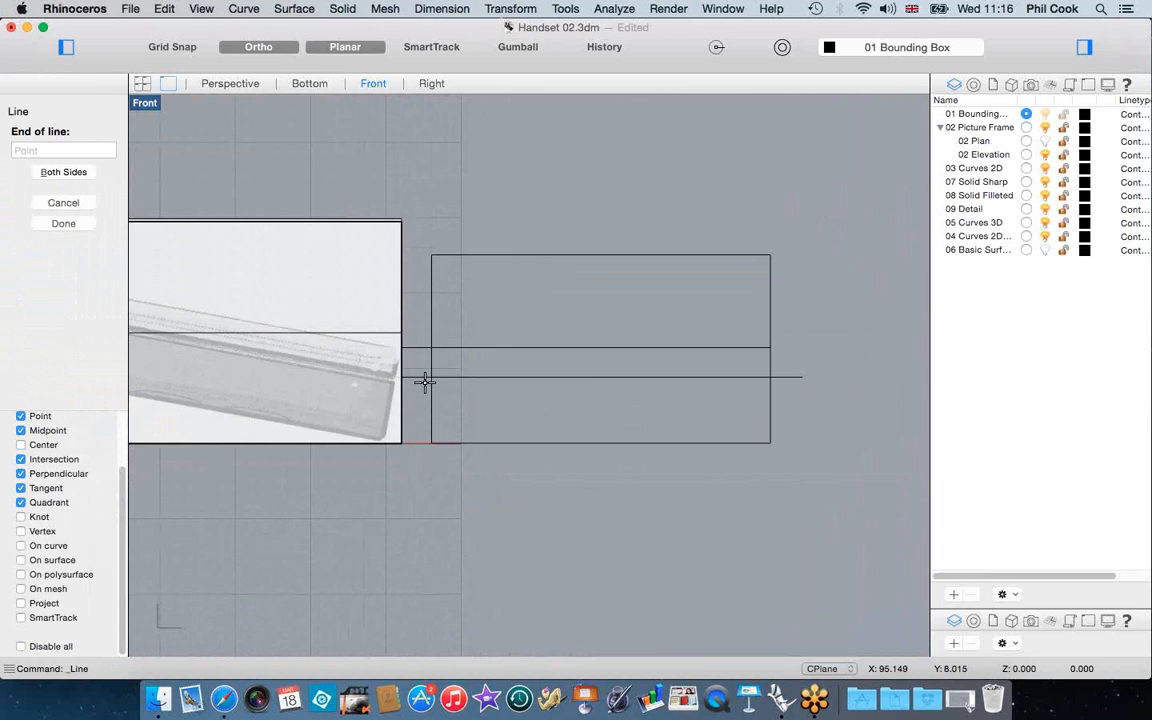
click(806, 389)
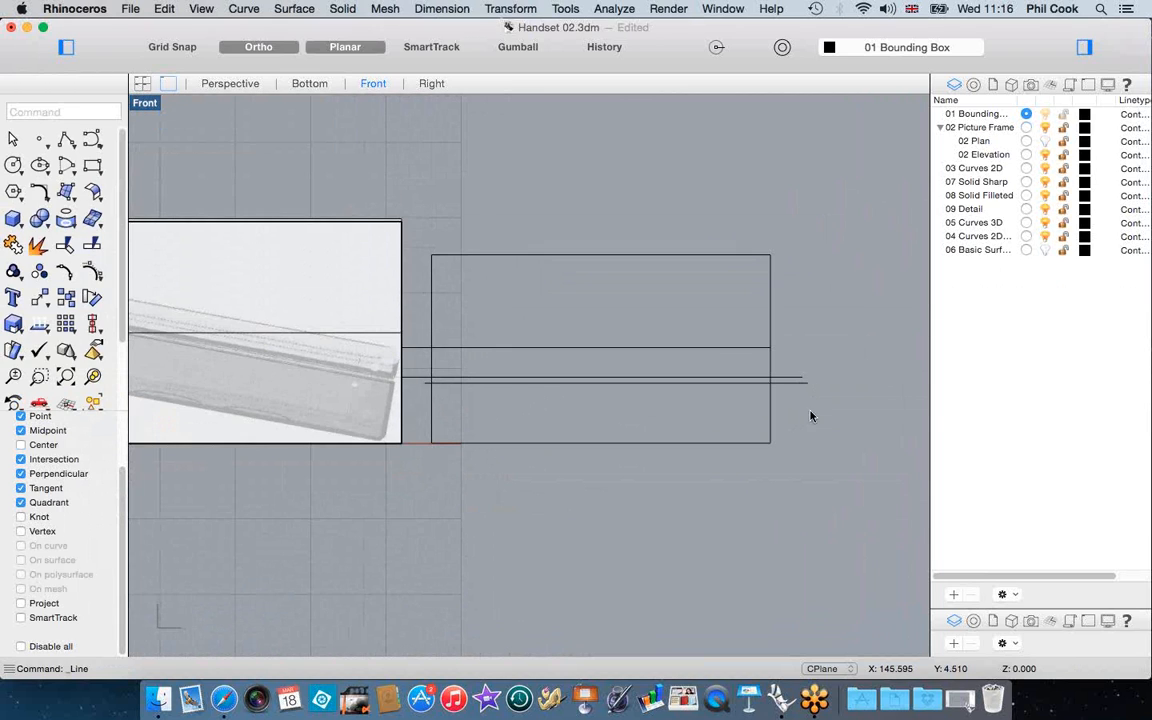
scroll(818, 395, up, 5)
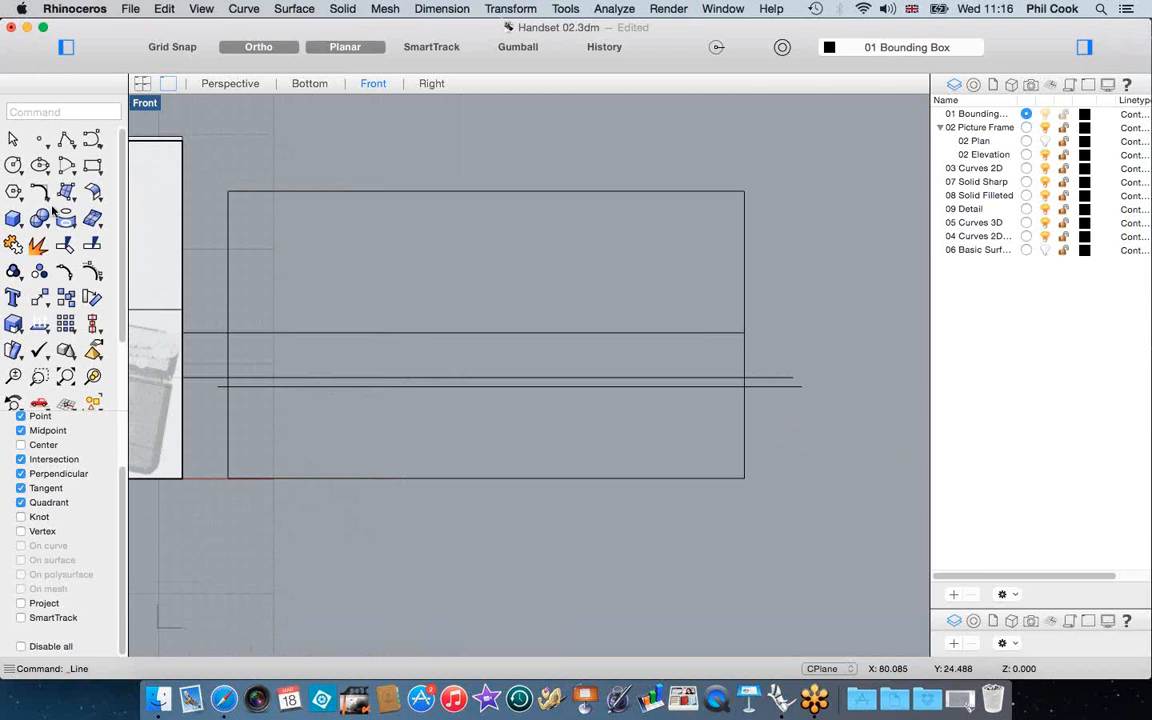
Draw two full-width rectangles, one between the mid-height and parting-level lines, the other from the lowest line down to the base
click(86, 166)
click(228, 332)
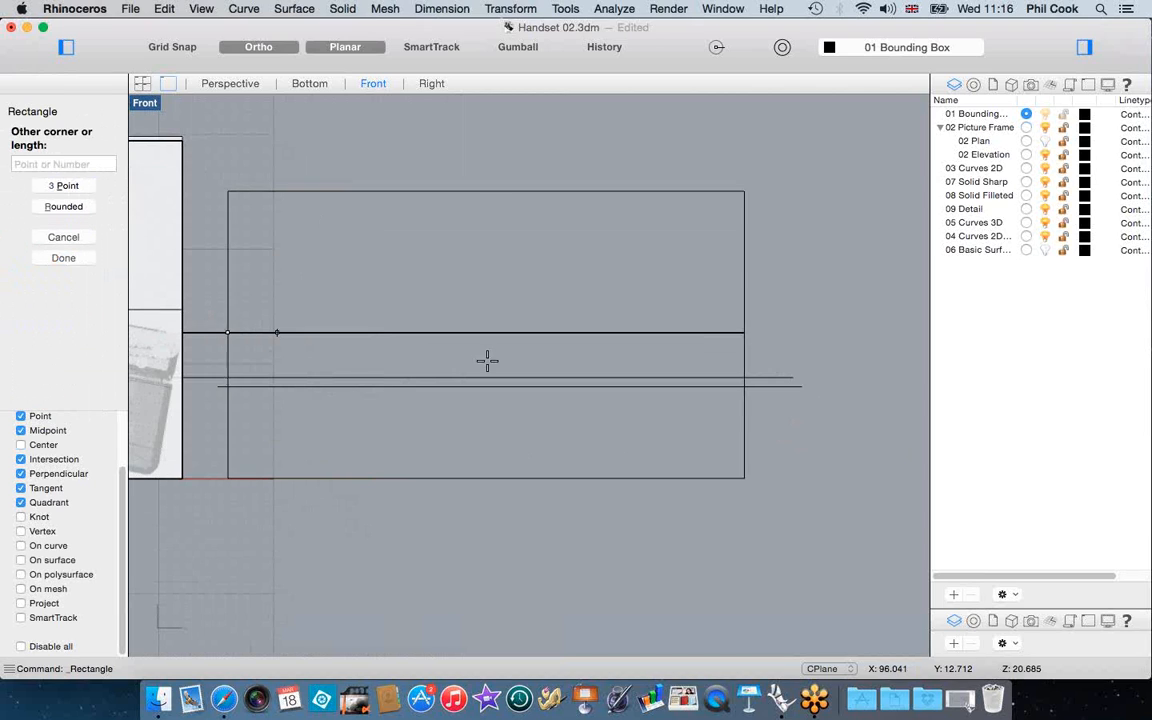
click(750, 386)
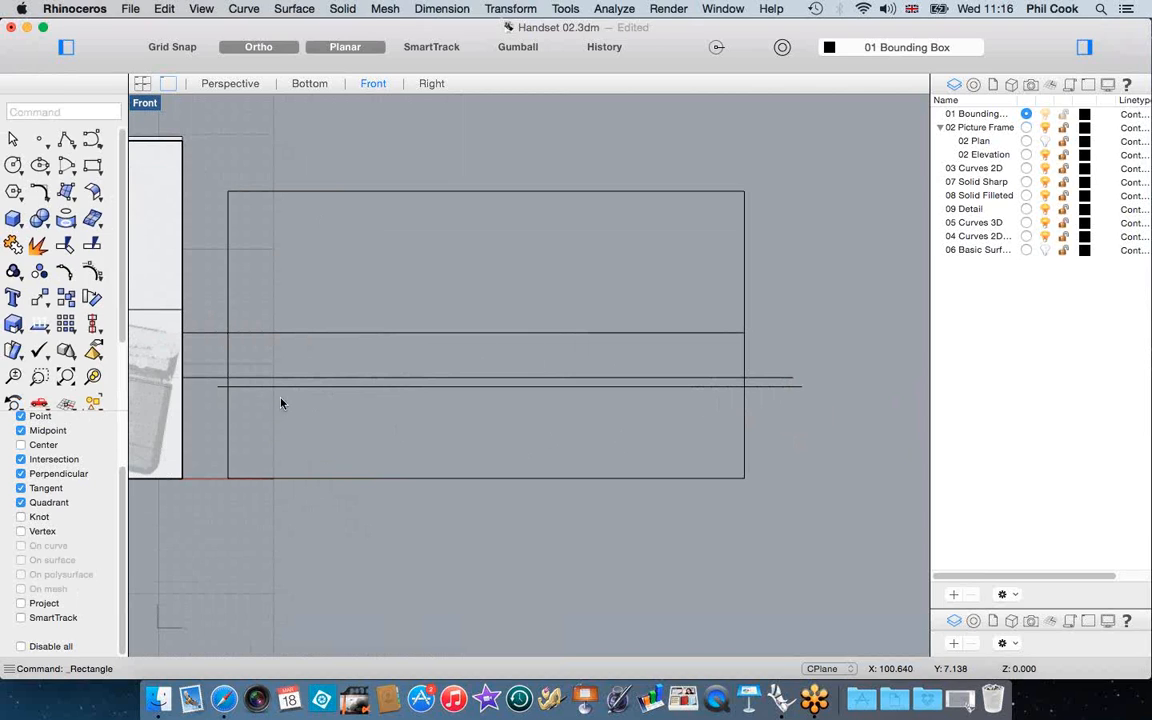
key(Return)
click(228, 386)
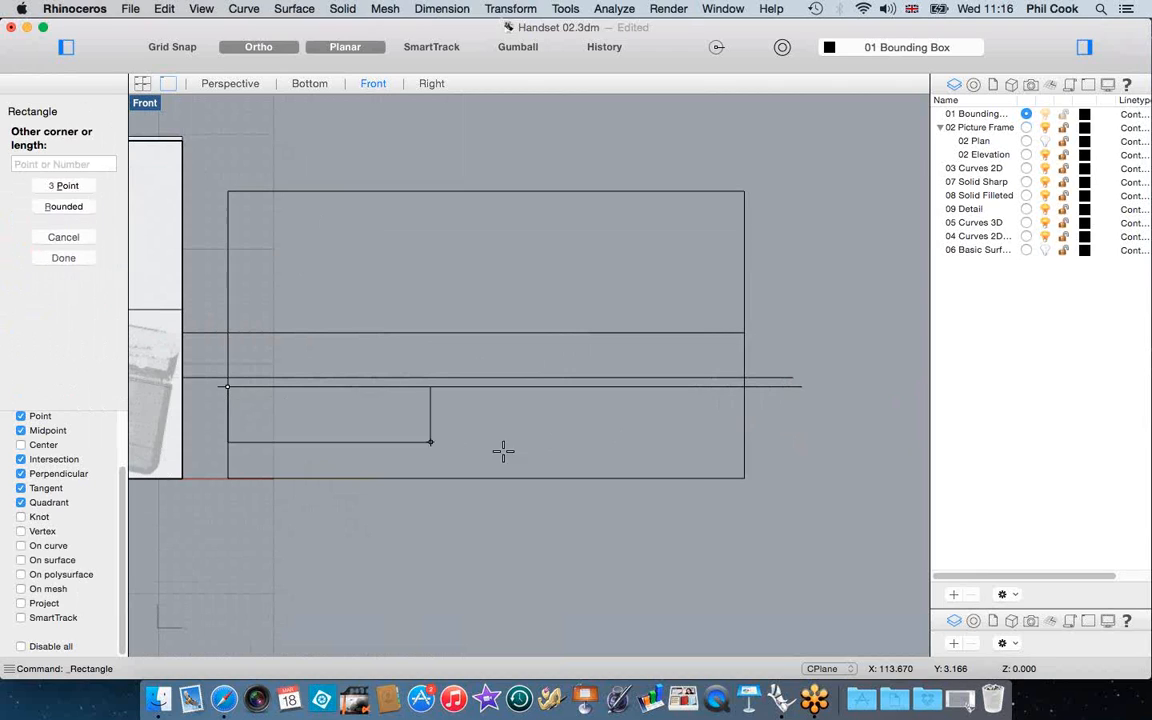
click(743, 479)
Delete the original outer rectangle and the three horizontal construction lines, keeping only the two new rectangles
click(745, 258)
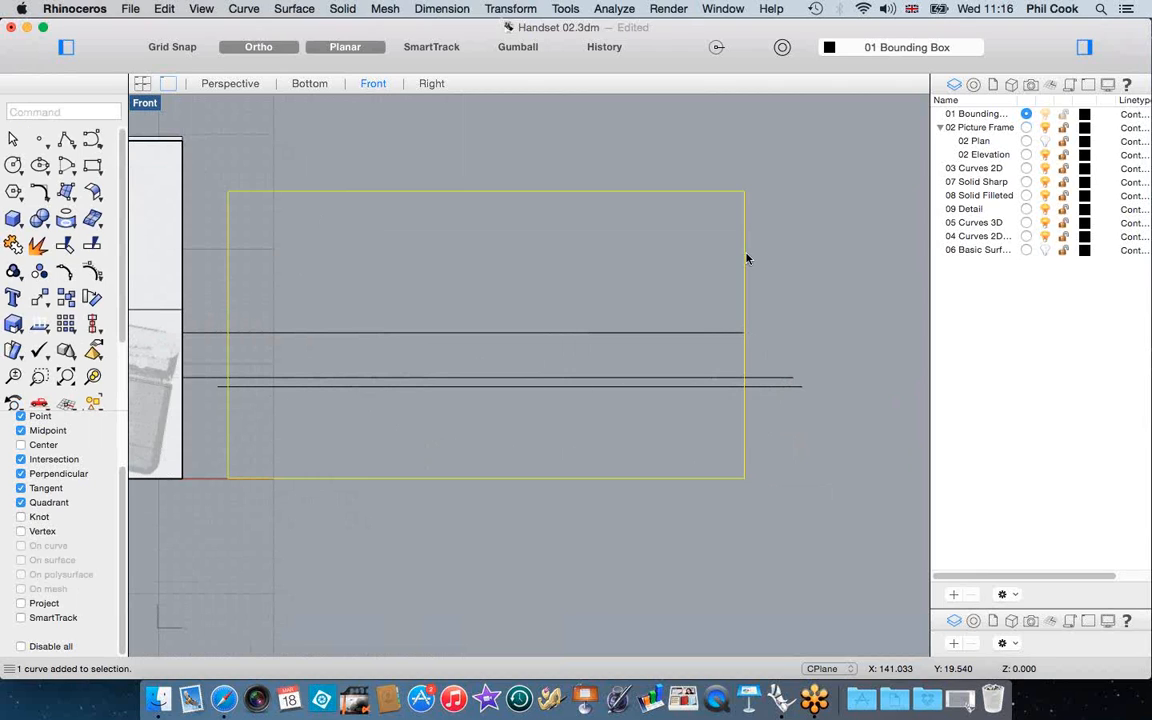
key(Delete)
click(784, 378)
key(Delete)
click(780, 387)
key(Delete)
click(214, 340)
key(Delete)
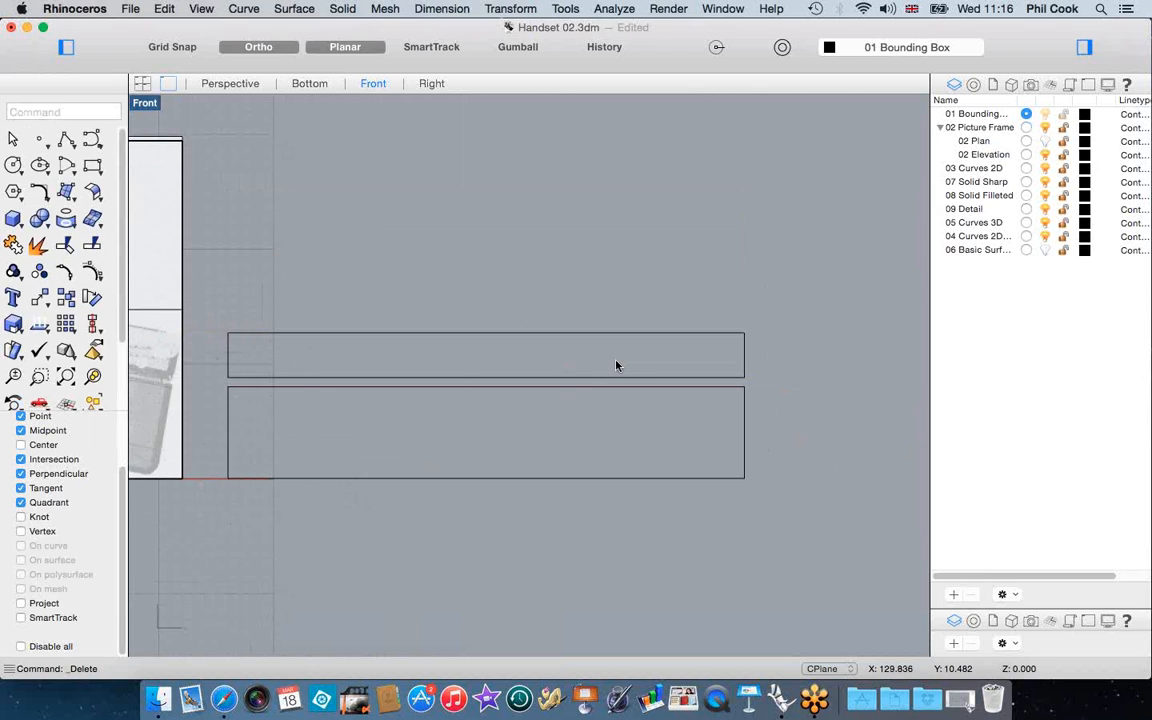
Draw a horizontal line across the full width of the upper rectangle, about 1.35 mm below its top edge
scroll(591, 340, down, 2)
scroll(252, 362, up, 2)
click(68, 142)
click(66, 142)
click(101, 146)
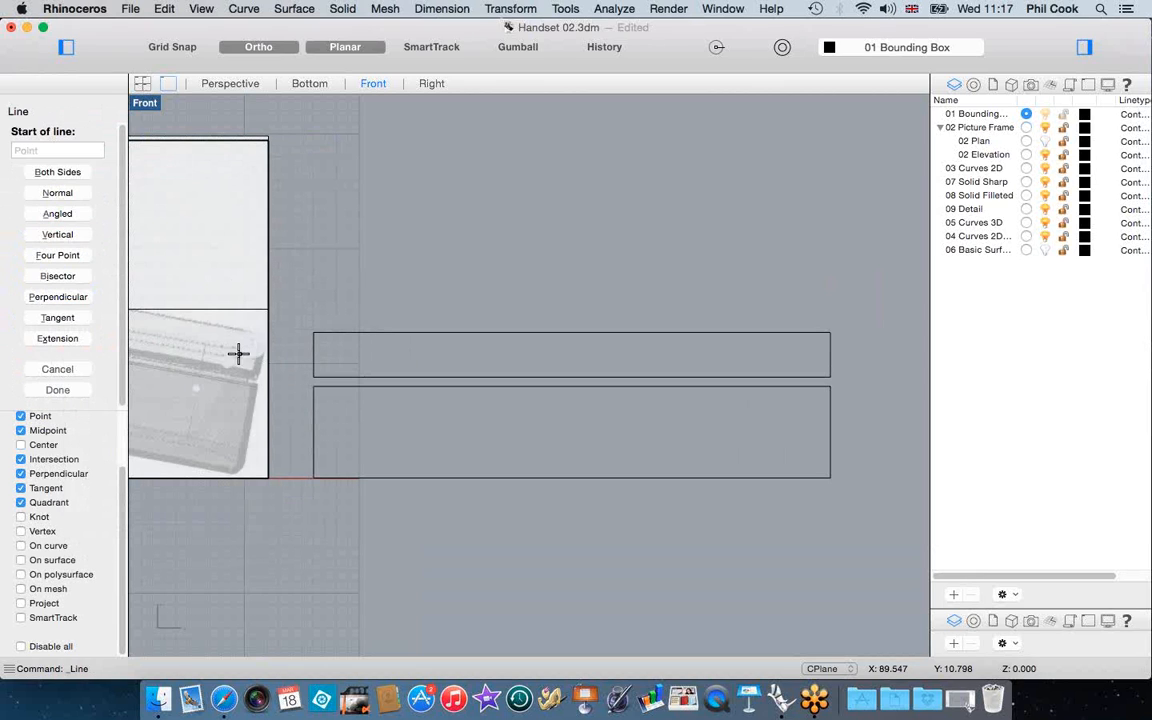
scroll(313, 352, up, 5)
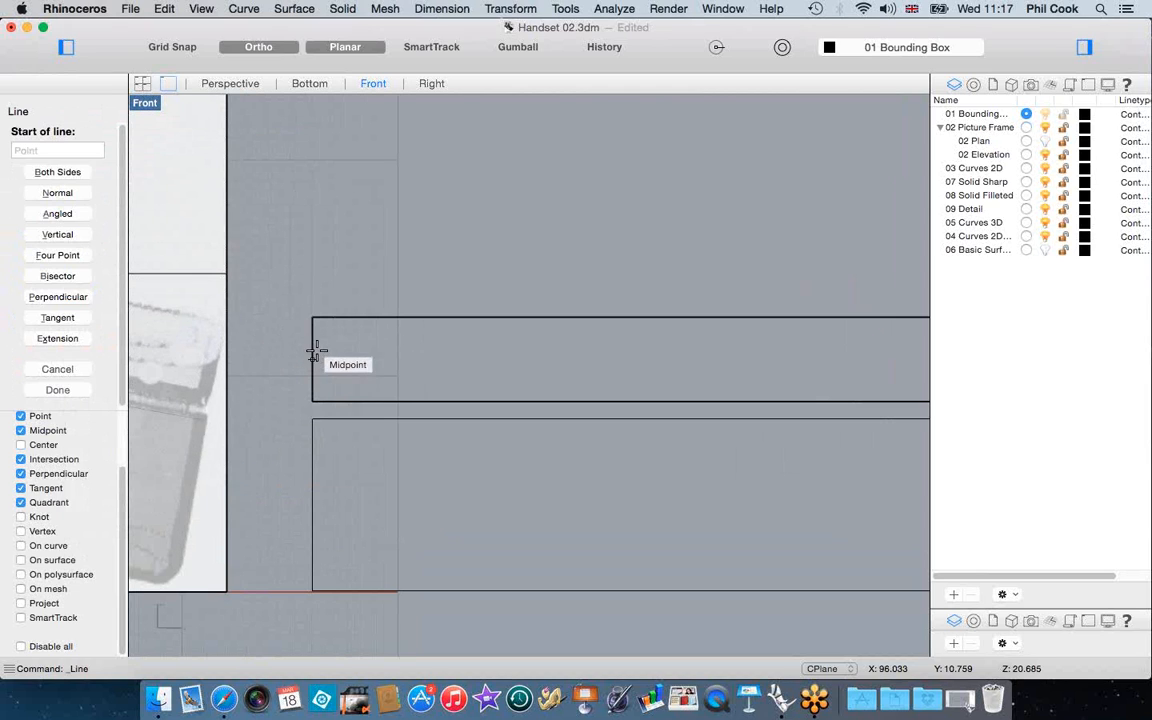
click(313, 347)
scroll(313, 347, down, 3)
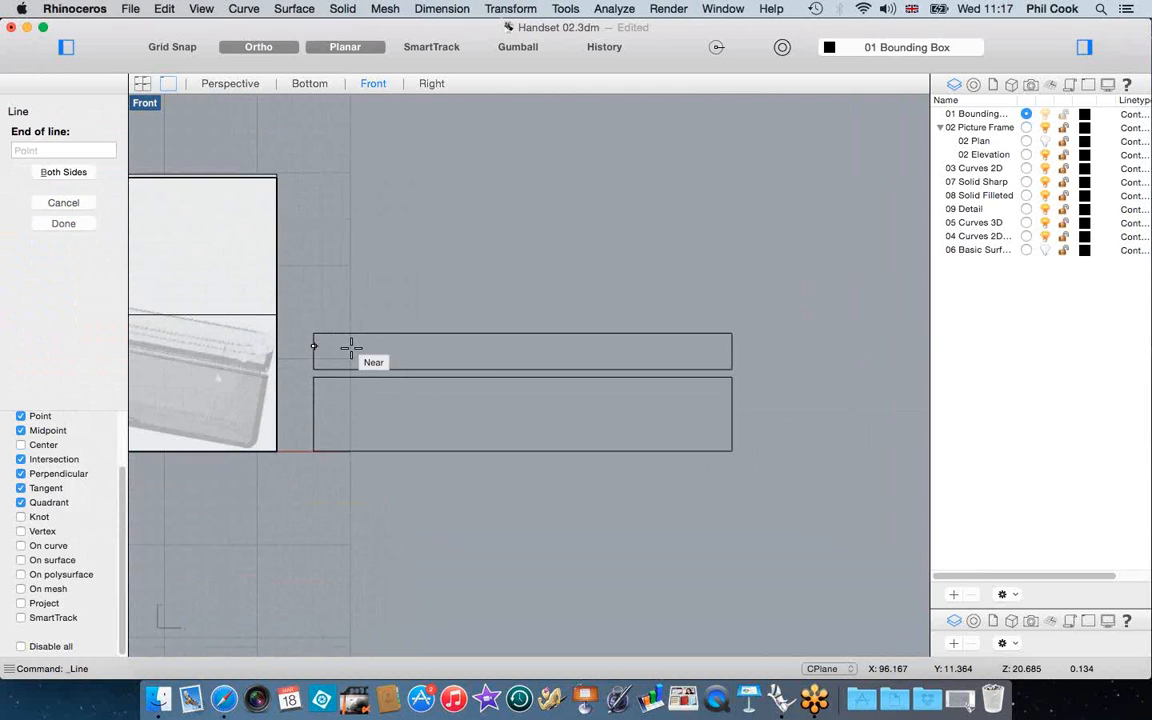
click(731, 347)
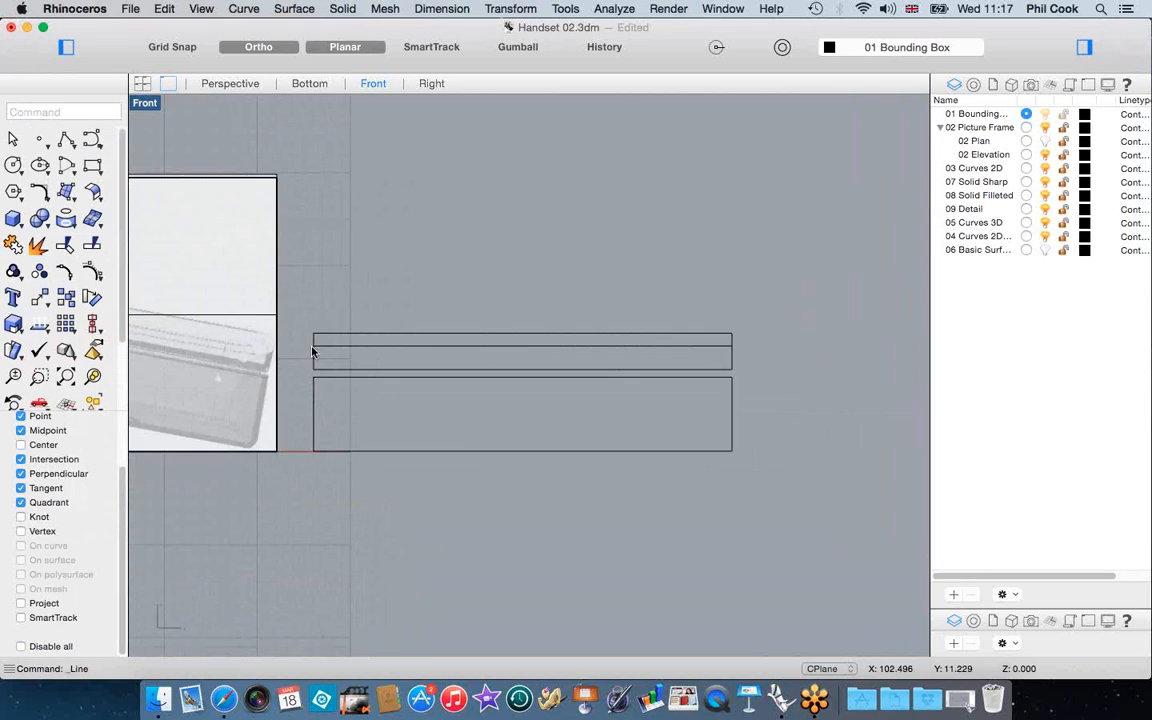
Draw a start-end-point arc between the ends of the new horizontal line, passing through the midpoint of the upper rectangle's top edge
scroll(315, 348, up, 1)
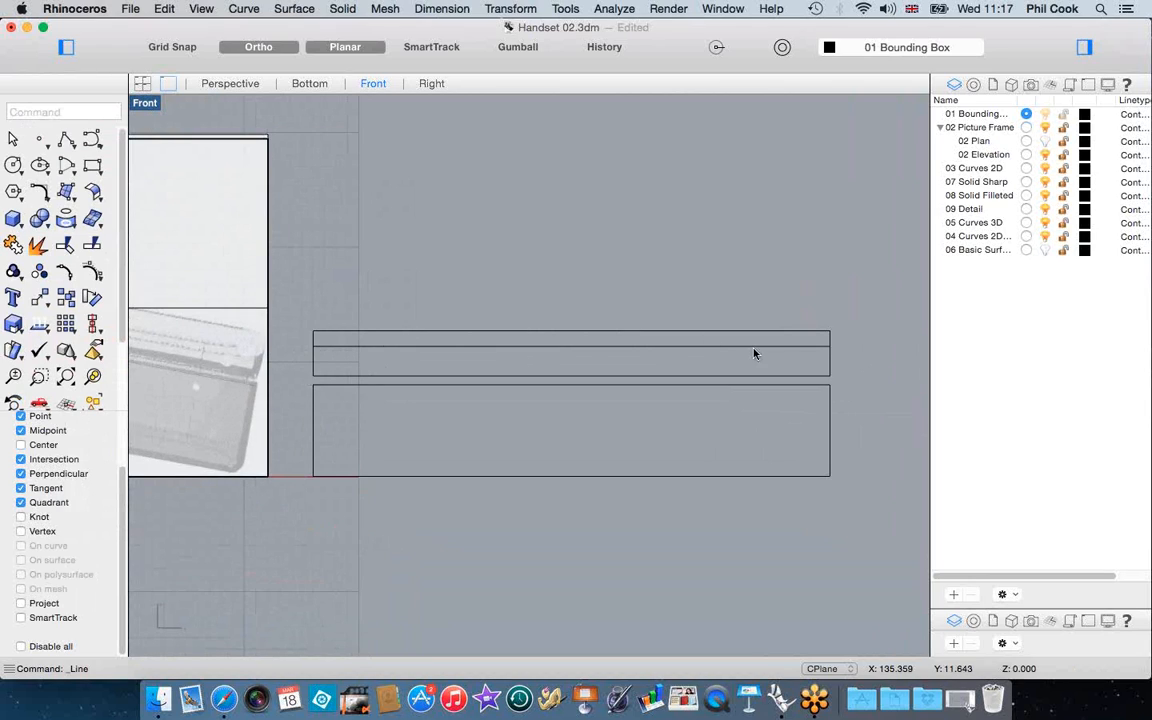
click(70, 166)
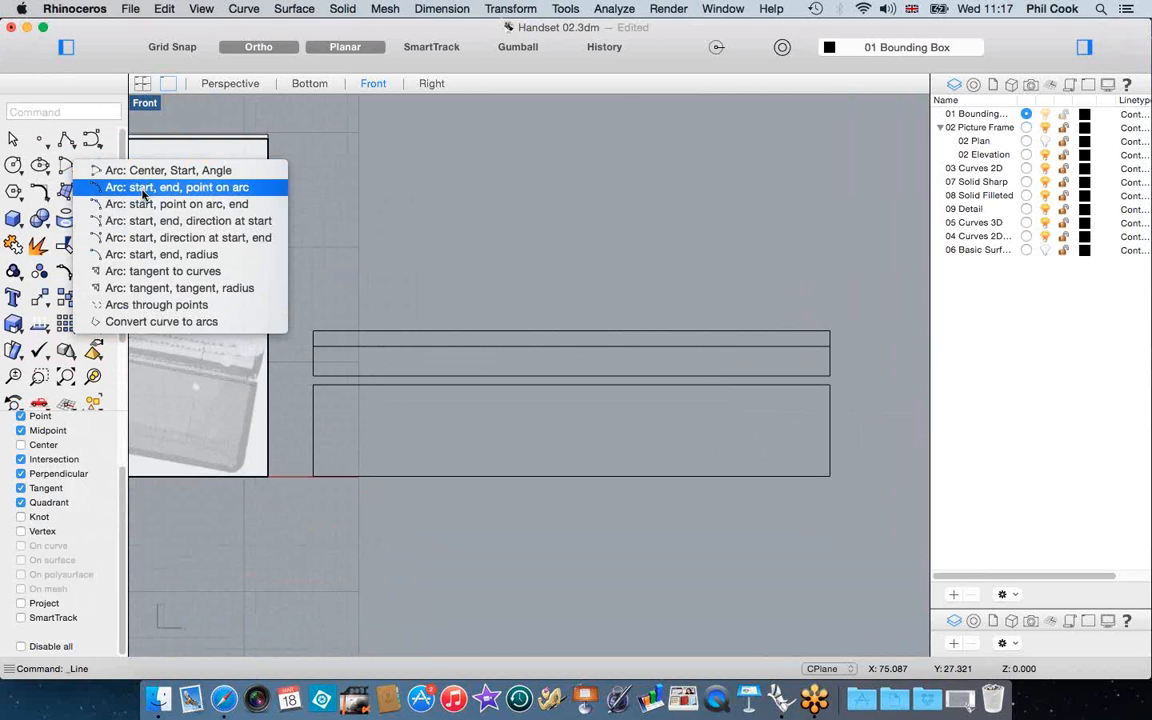
click(143, 190)
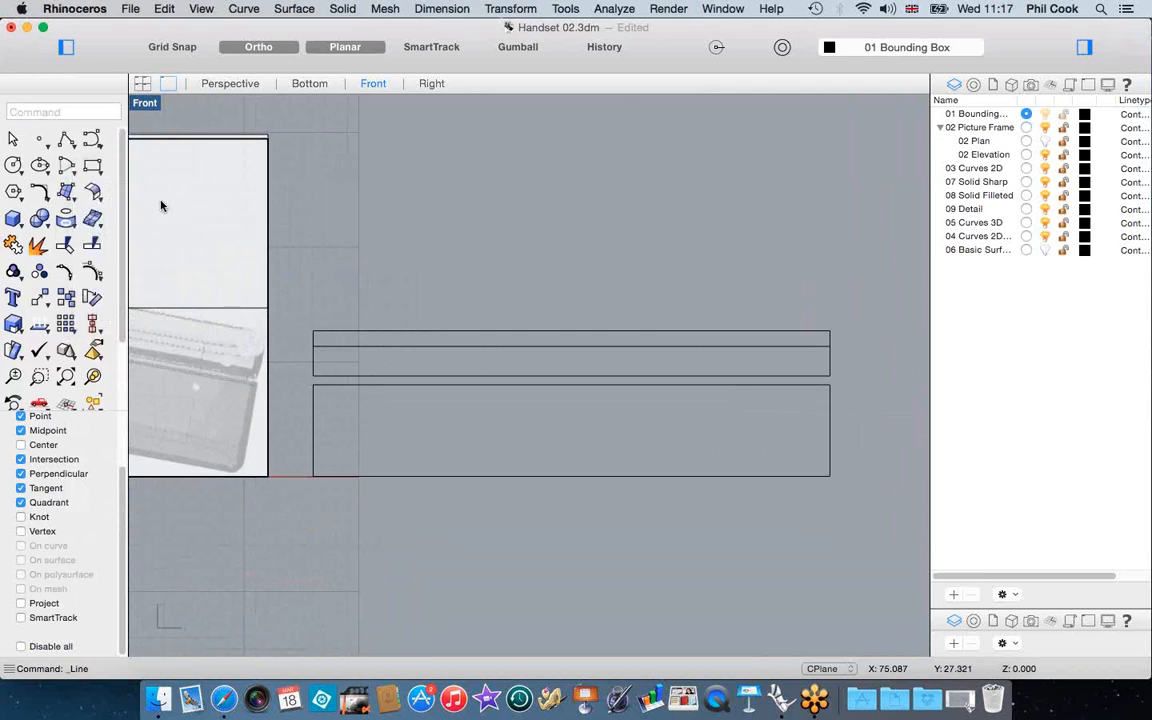
click(316, 342)
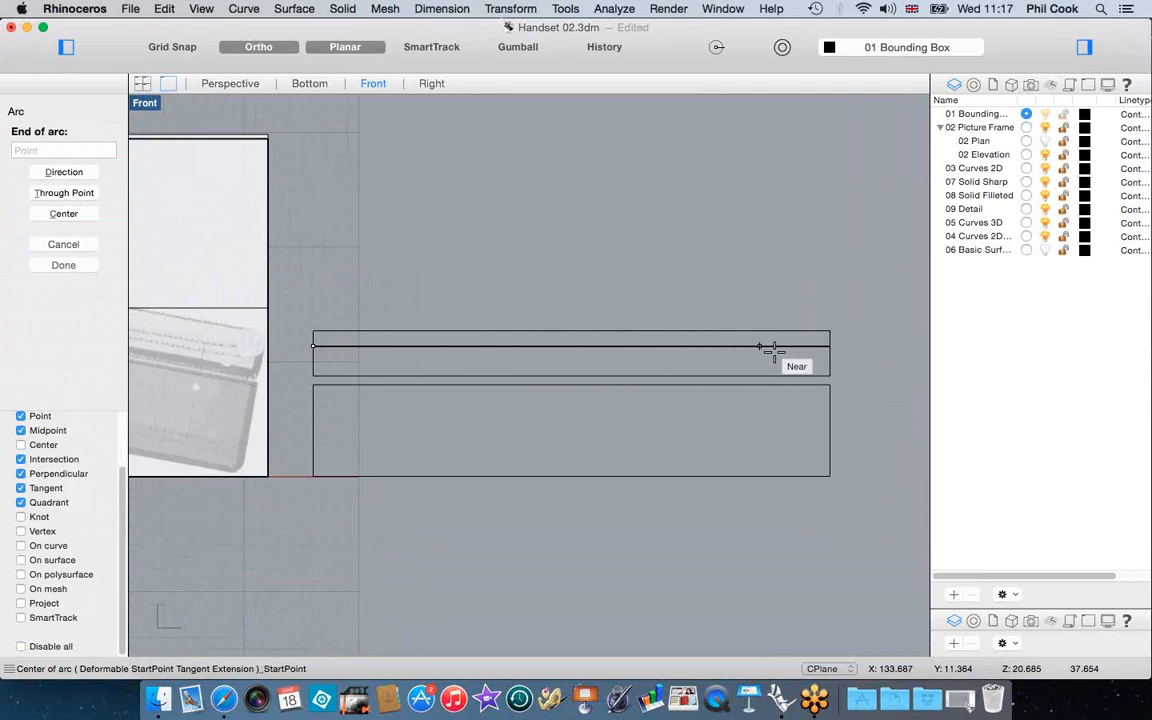
click(810, 344)
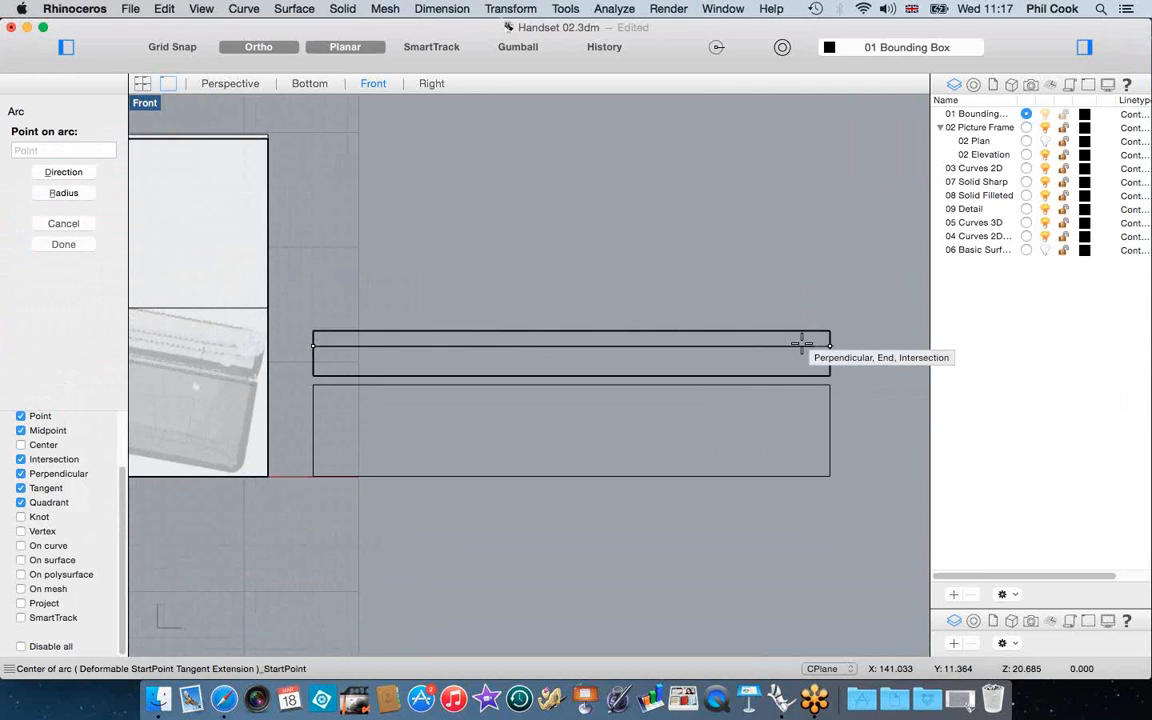
click(566, 329)
With the arc selected, draw a vertical centre line from its midpoint down to the base of the lower rectangle
click(368, 344)
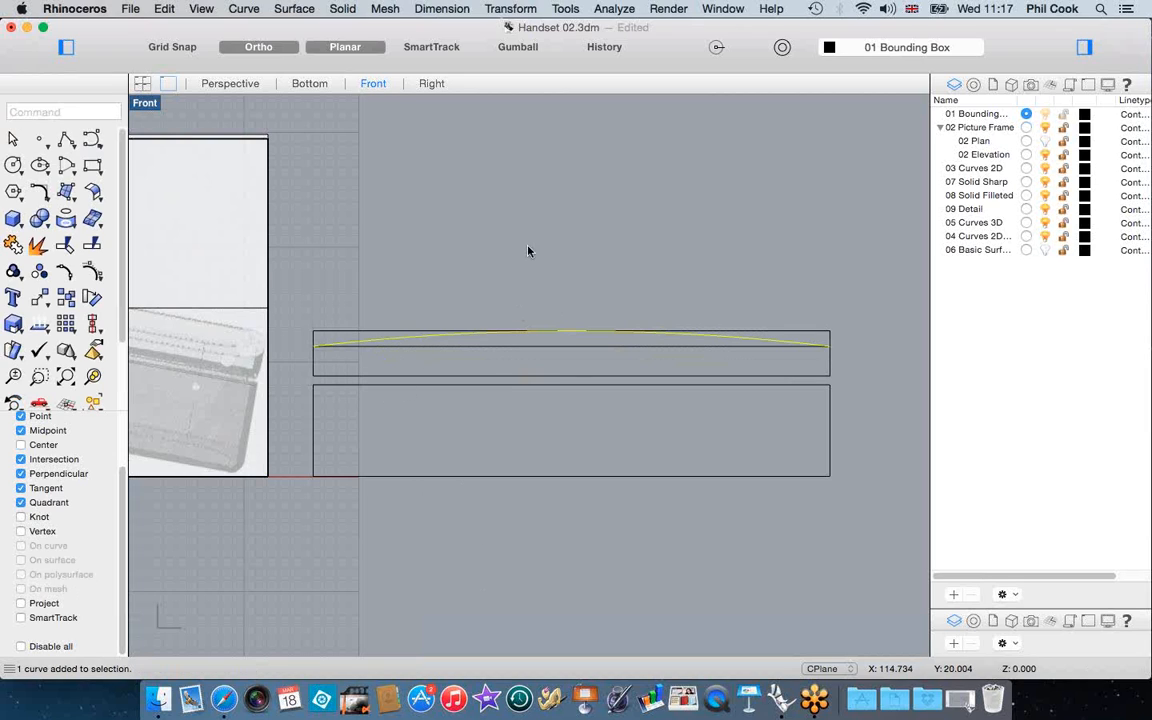
drag(65, 138, 110, 145)
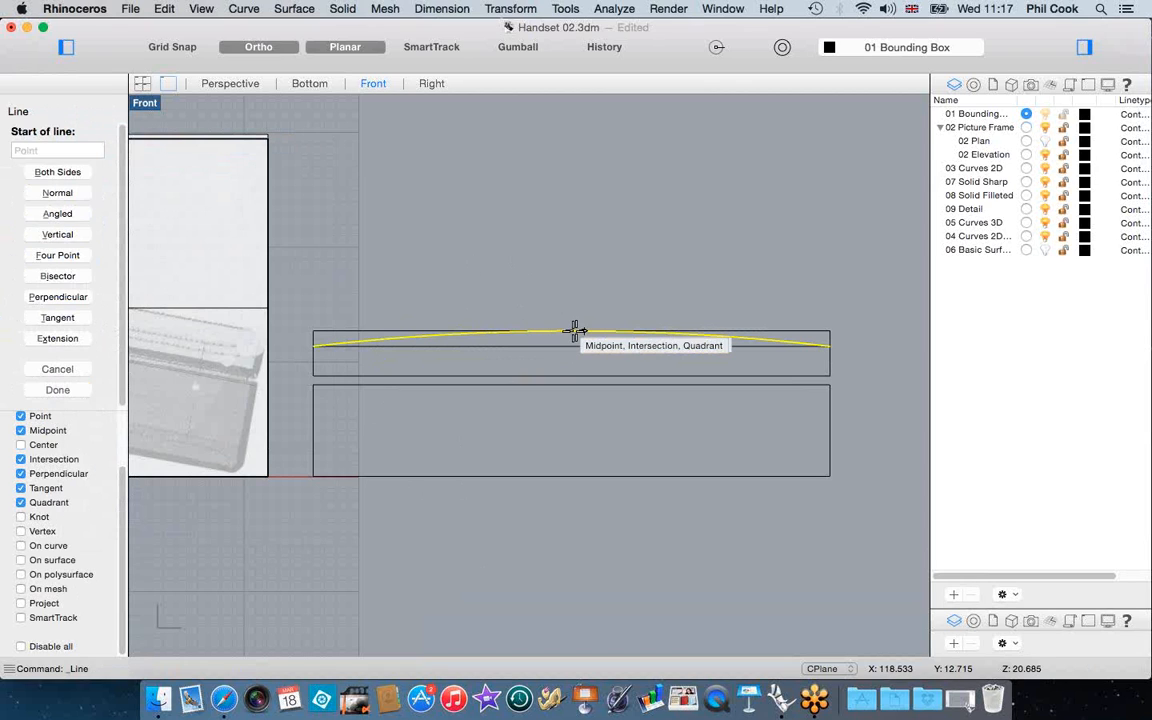
click(571, 331)
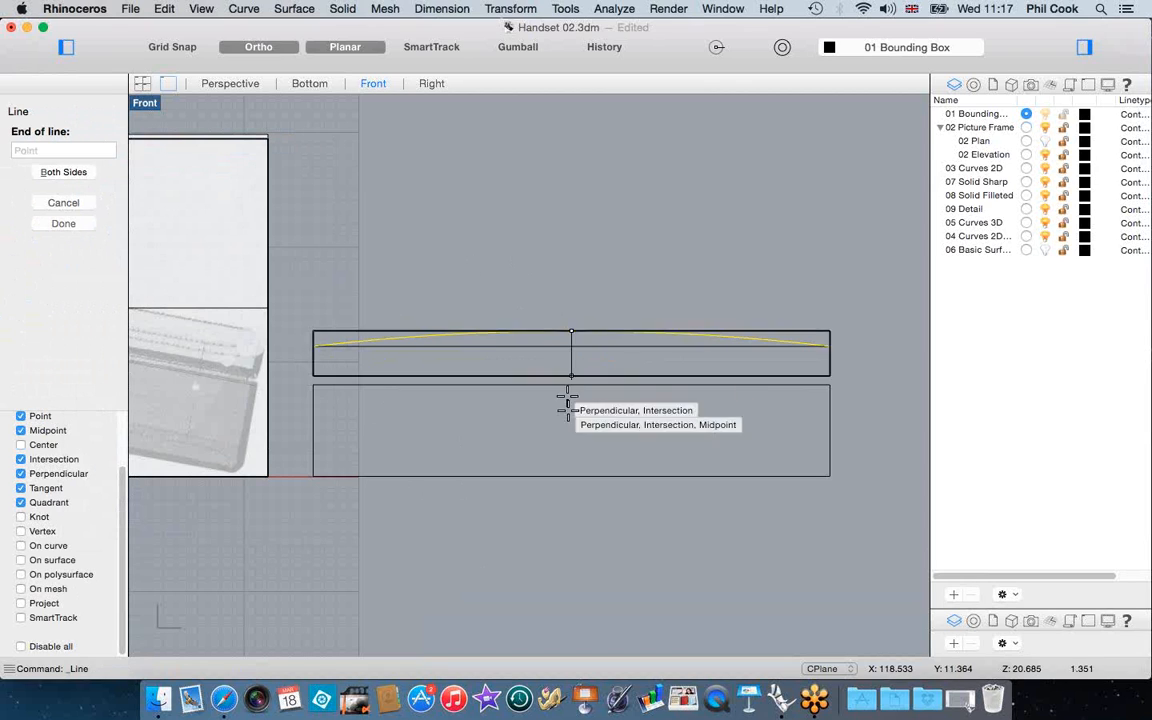
click(571, 476)
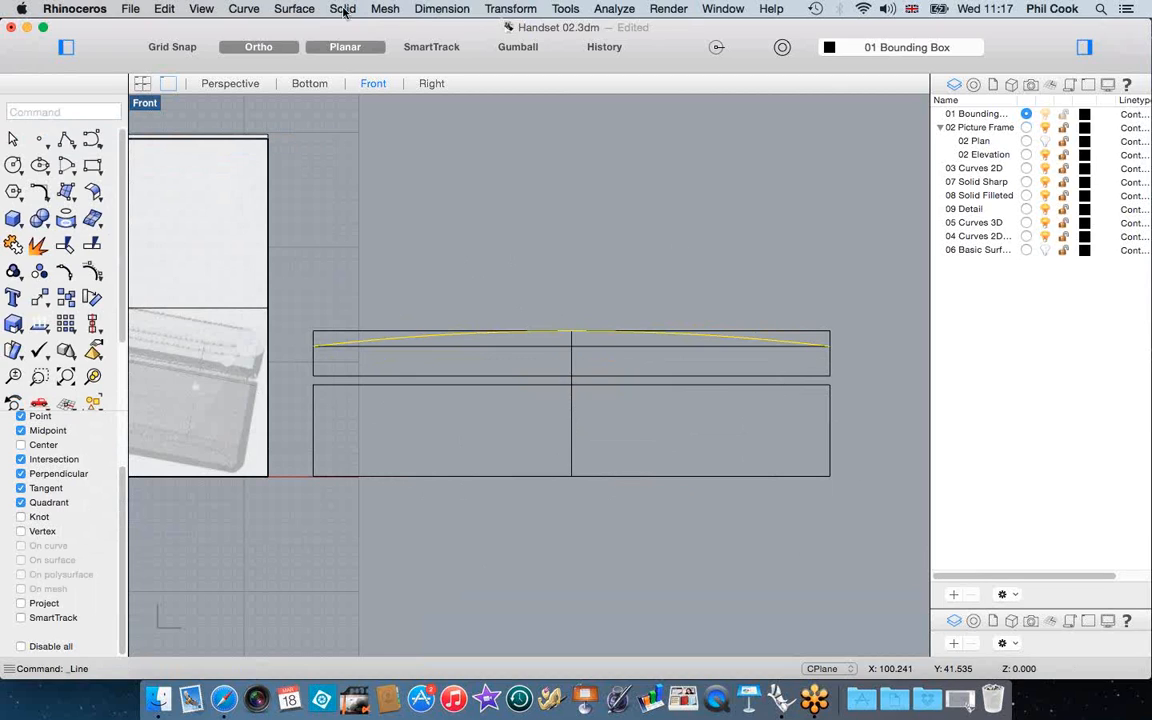
Mirror a copy of the arc about a horizontal plane through the vertical centre line's midpoint
click(510, 9)
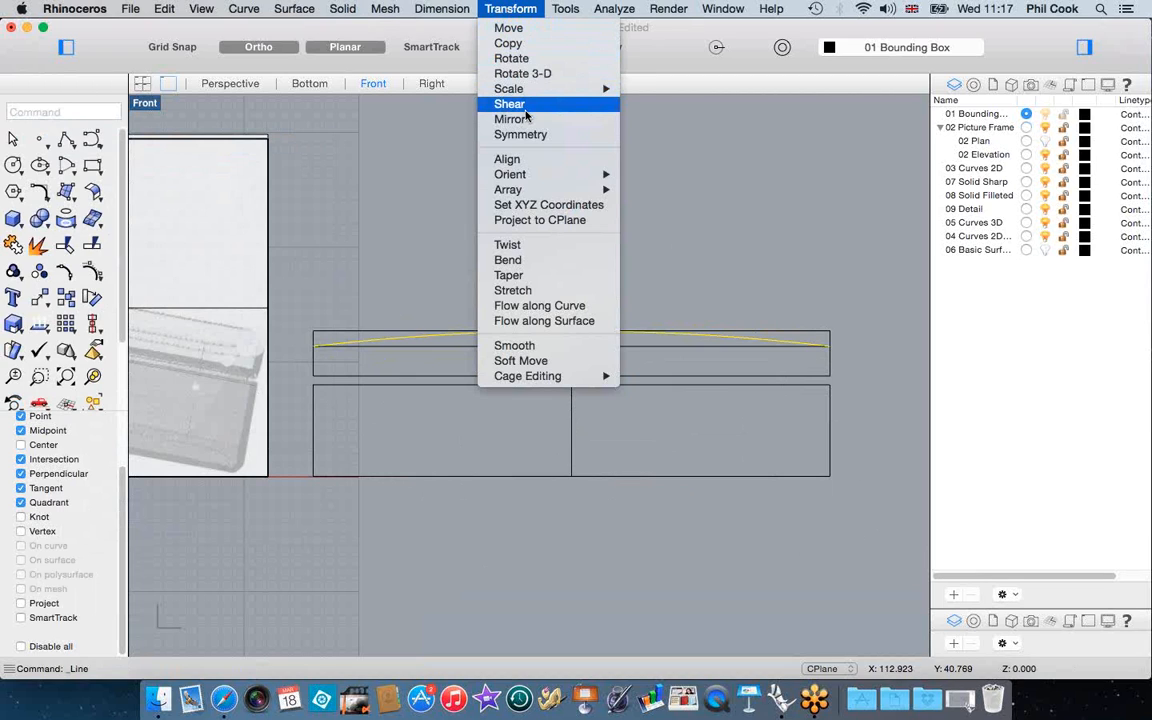
click(510, 119)
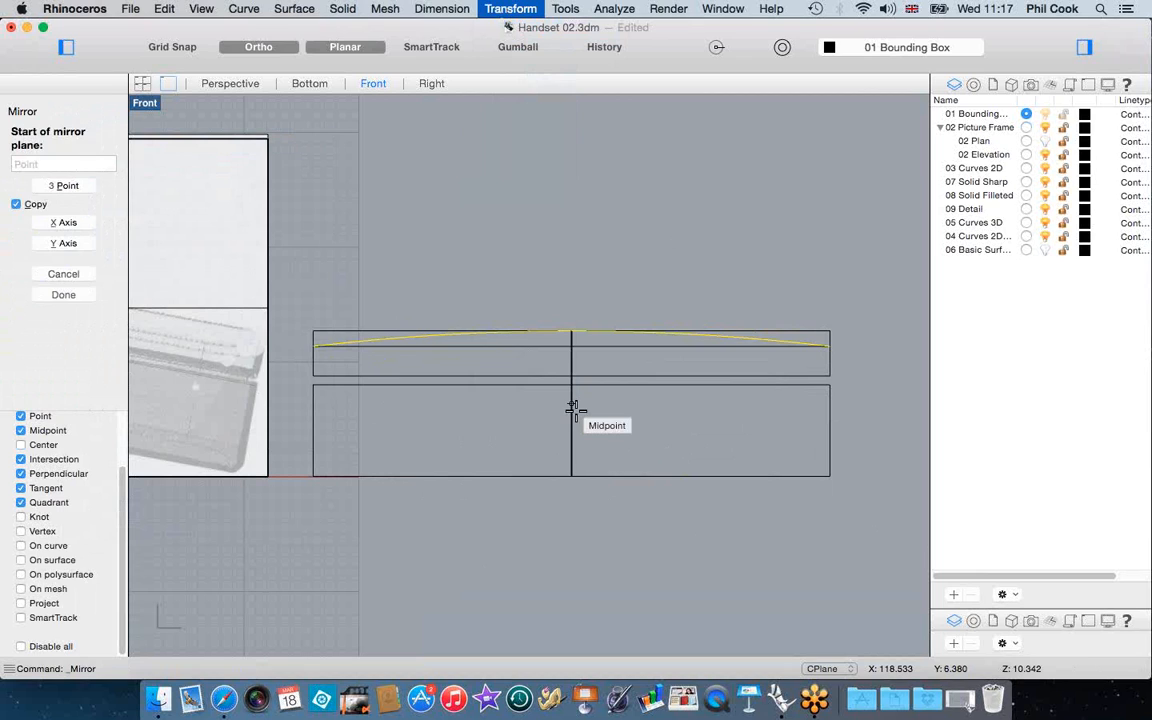
click(571, 404)
click(481, 406)
click(392, 507)
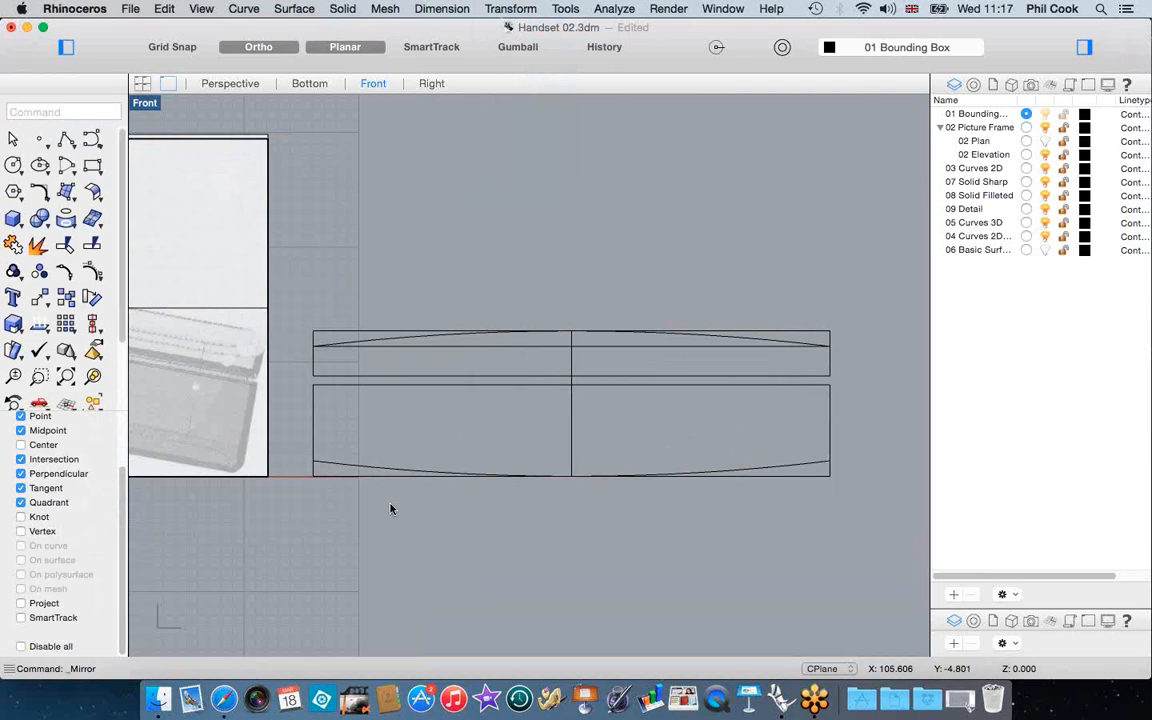
click(342, 464)
click(390, 436)
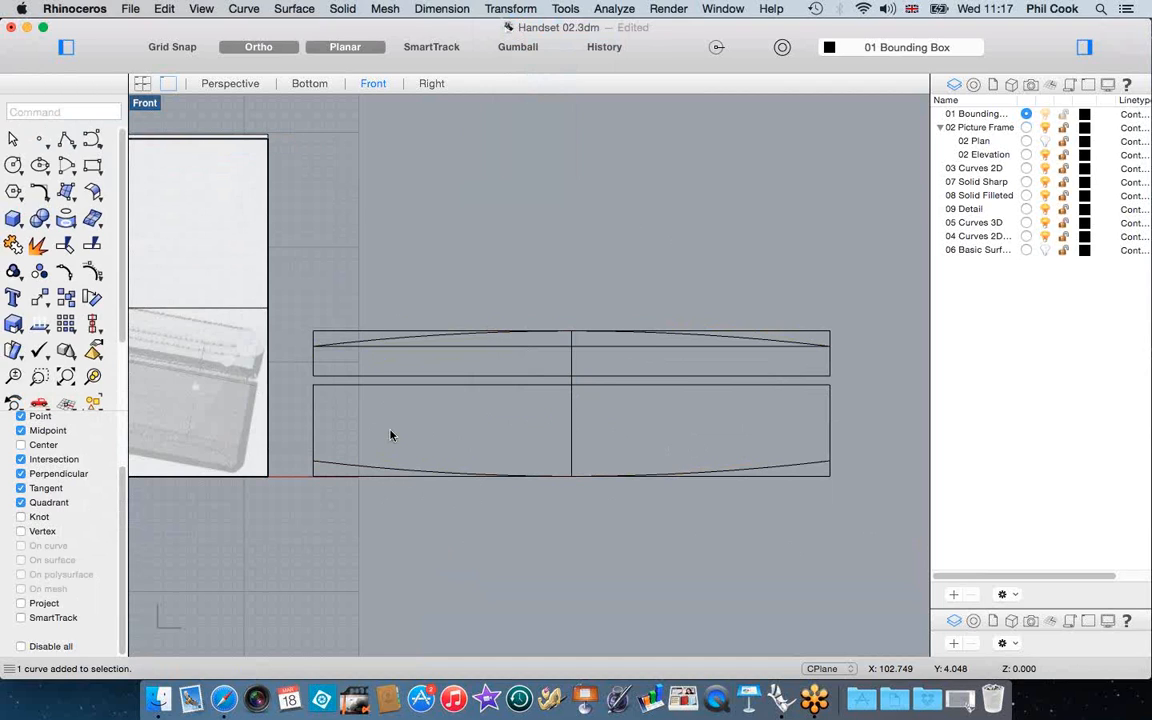
Draw a vertical line about 0.8 mm inside the rectangles' left edge, from the upper rectangle's top edge to the base
scroll(341, 416, up, 2)
scroll(329, 412, down, 4)
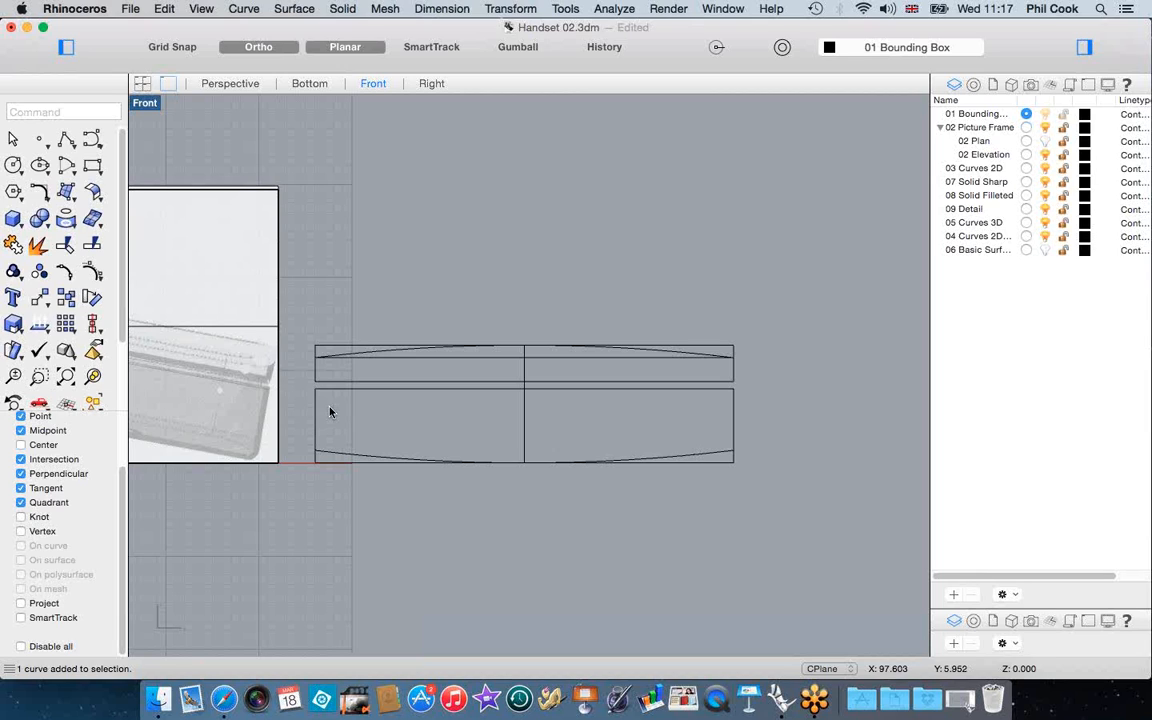
scroll(350, 411, up, 1)
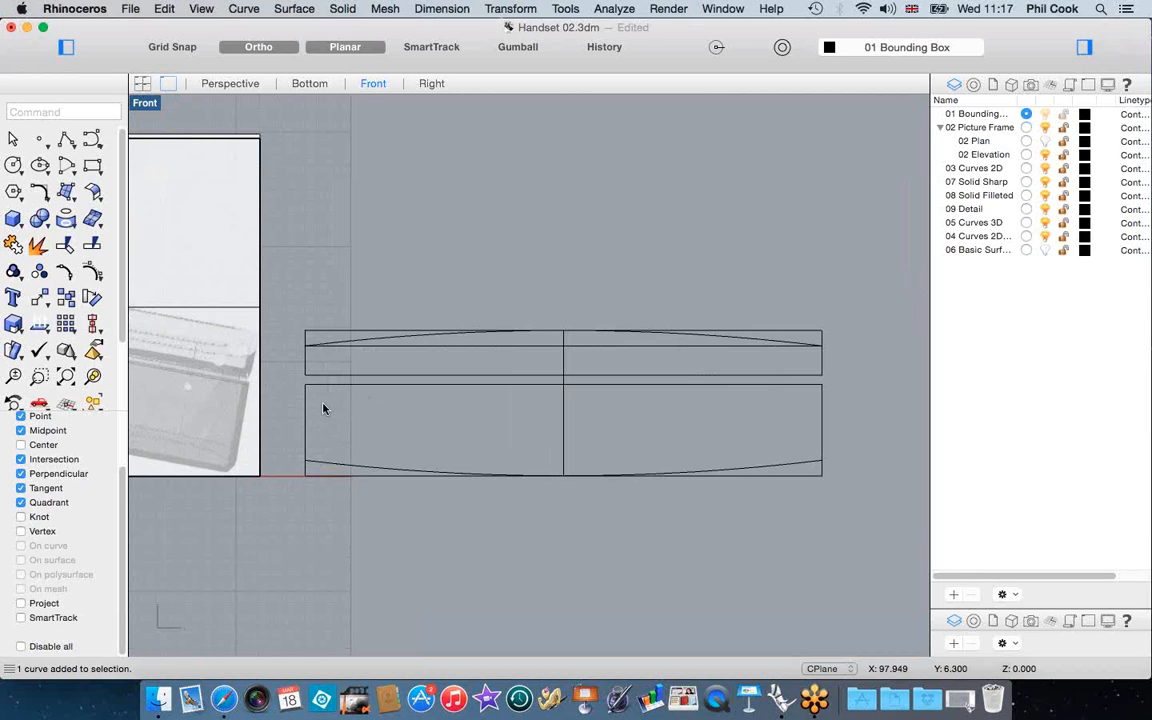
scroll(323, 408, up, 1)
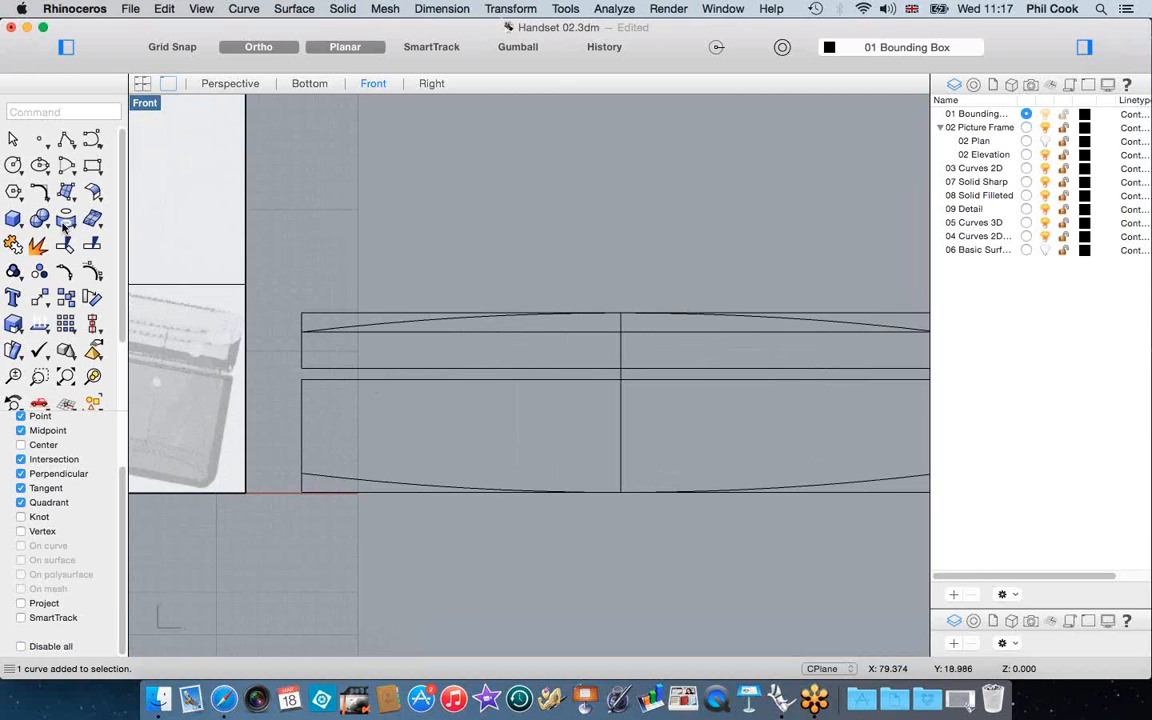
click(62, 137)
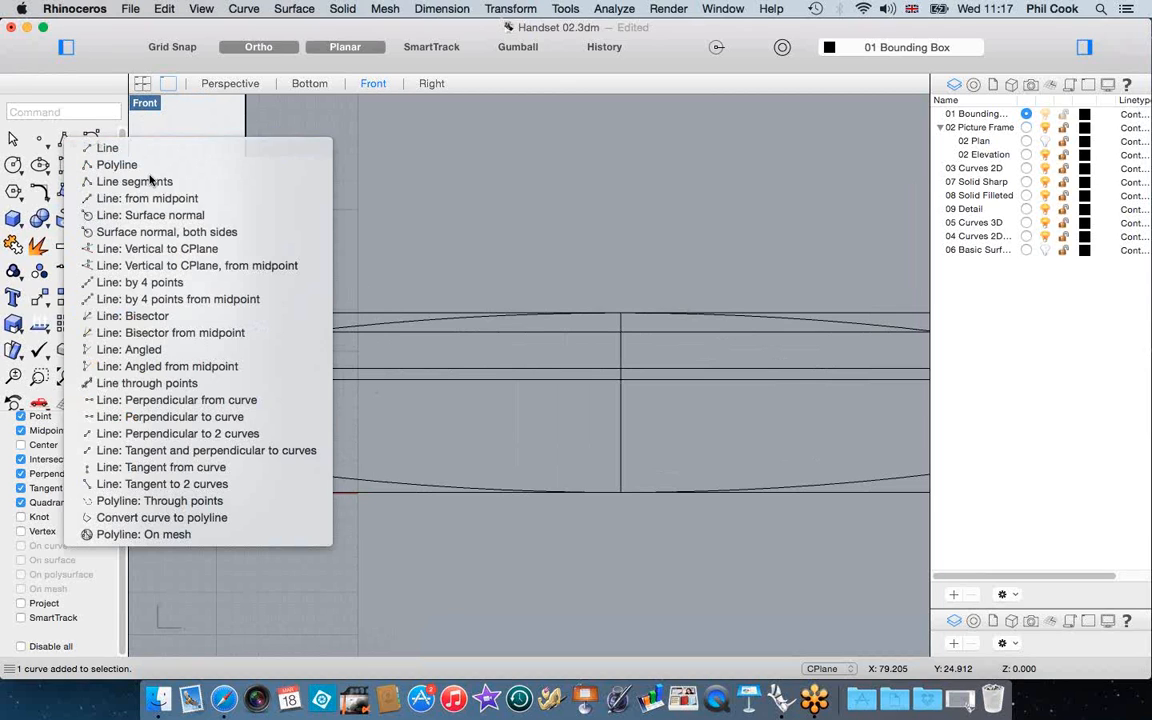
click(107, 147)
scroll(303, 318, up, 1)
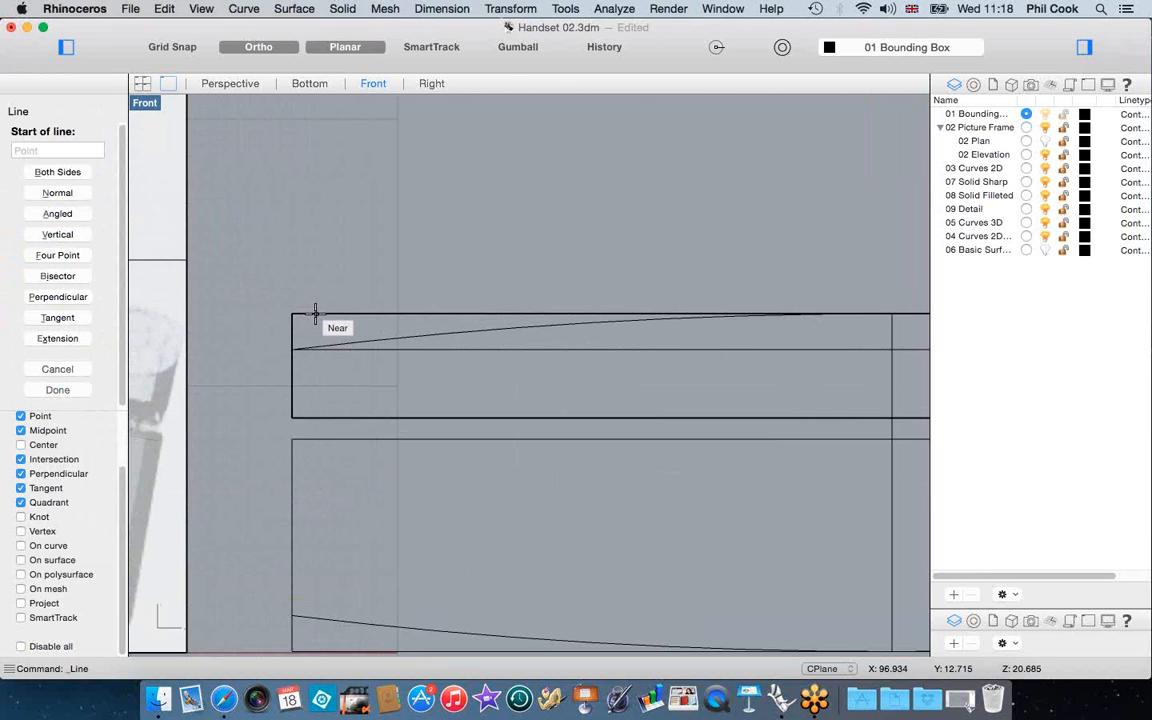
click(315, 313)
scroll(315, 316, down, 2)
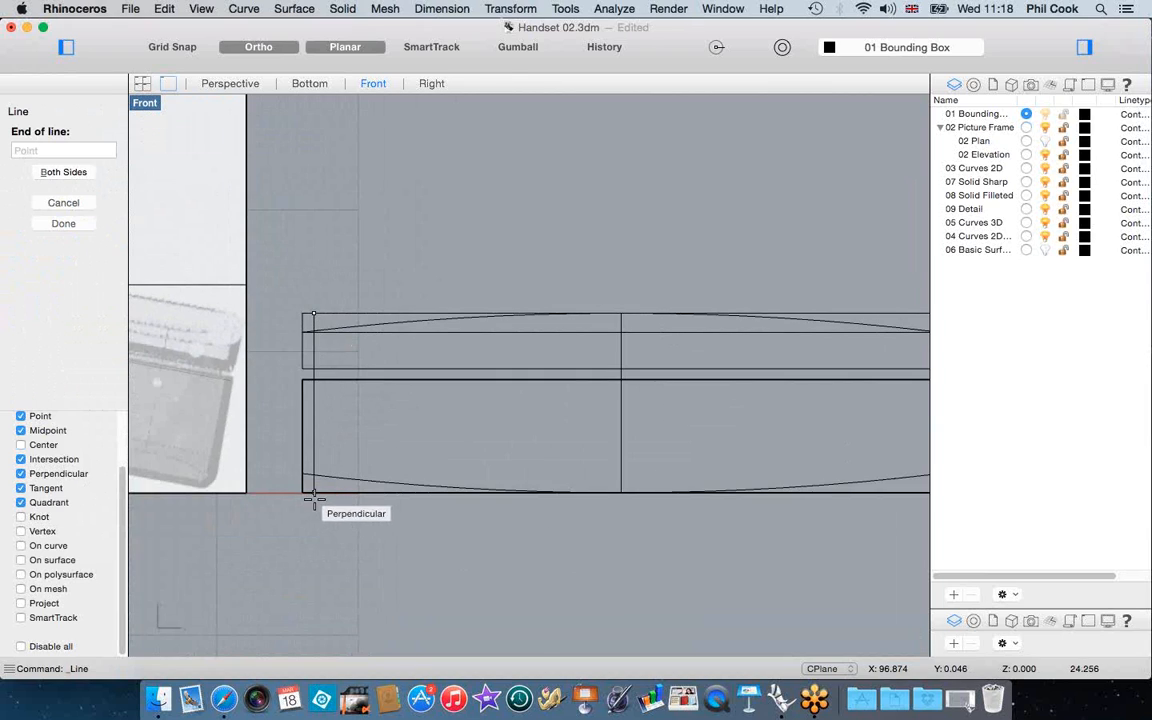
click(314, 494)
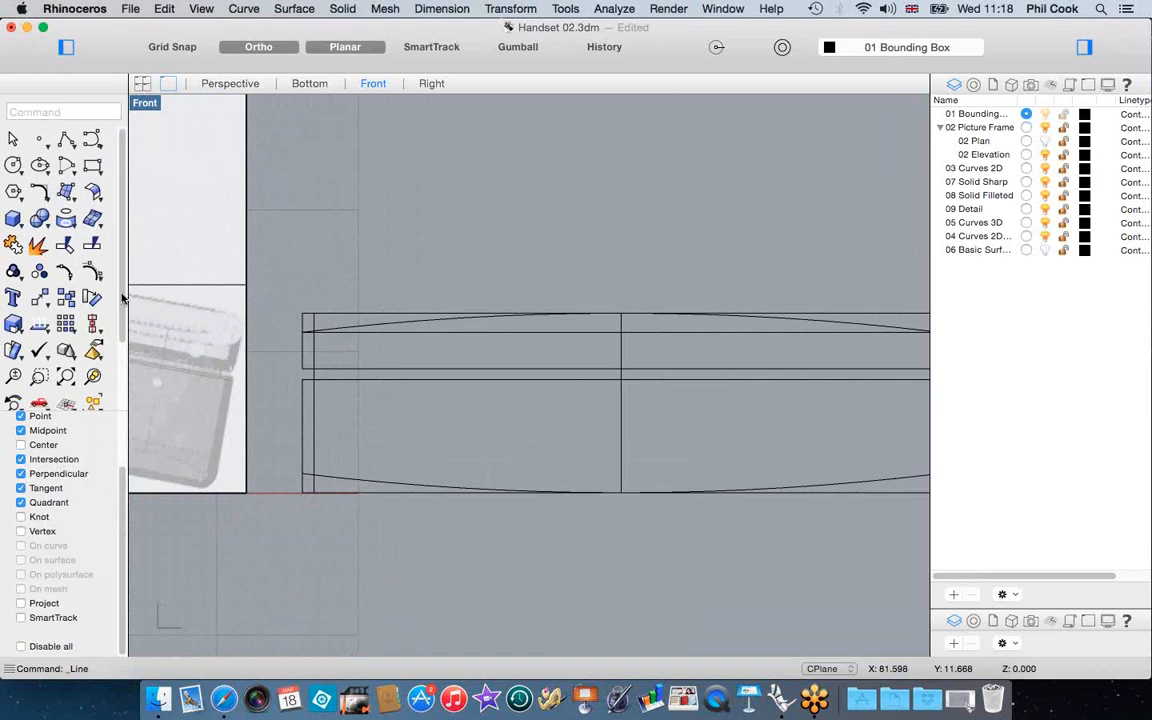
click(67, 166)
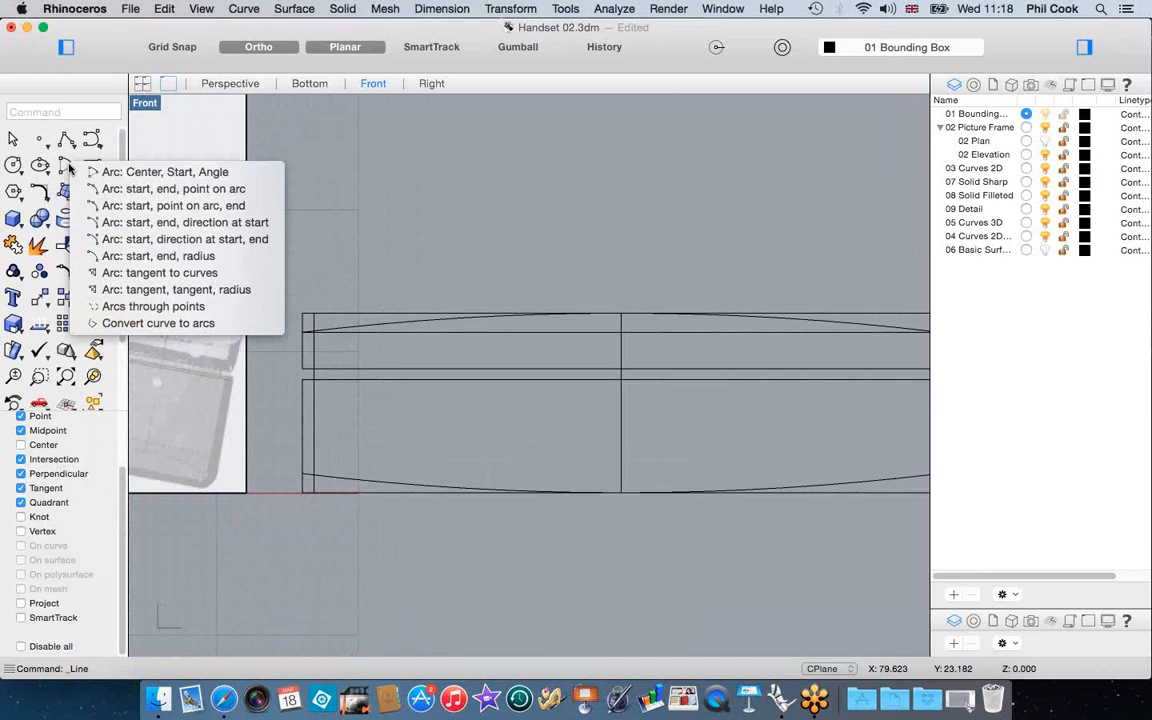
click(185, 190)
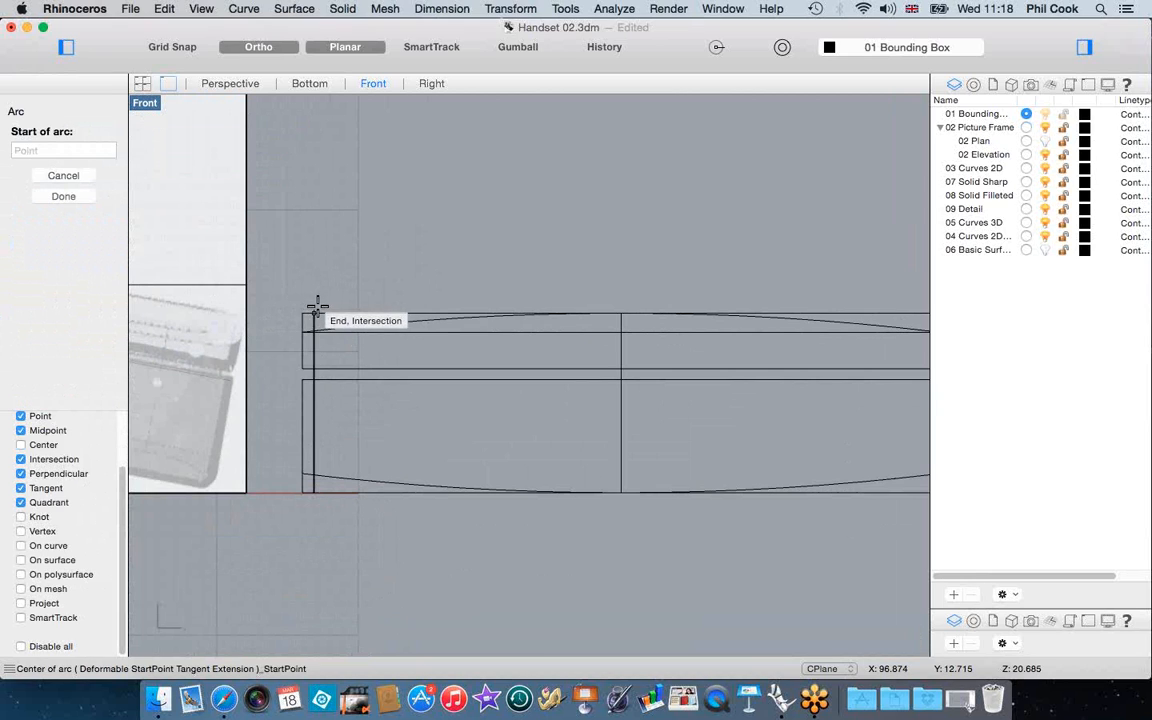
key(Escape)
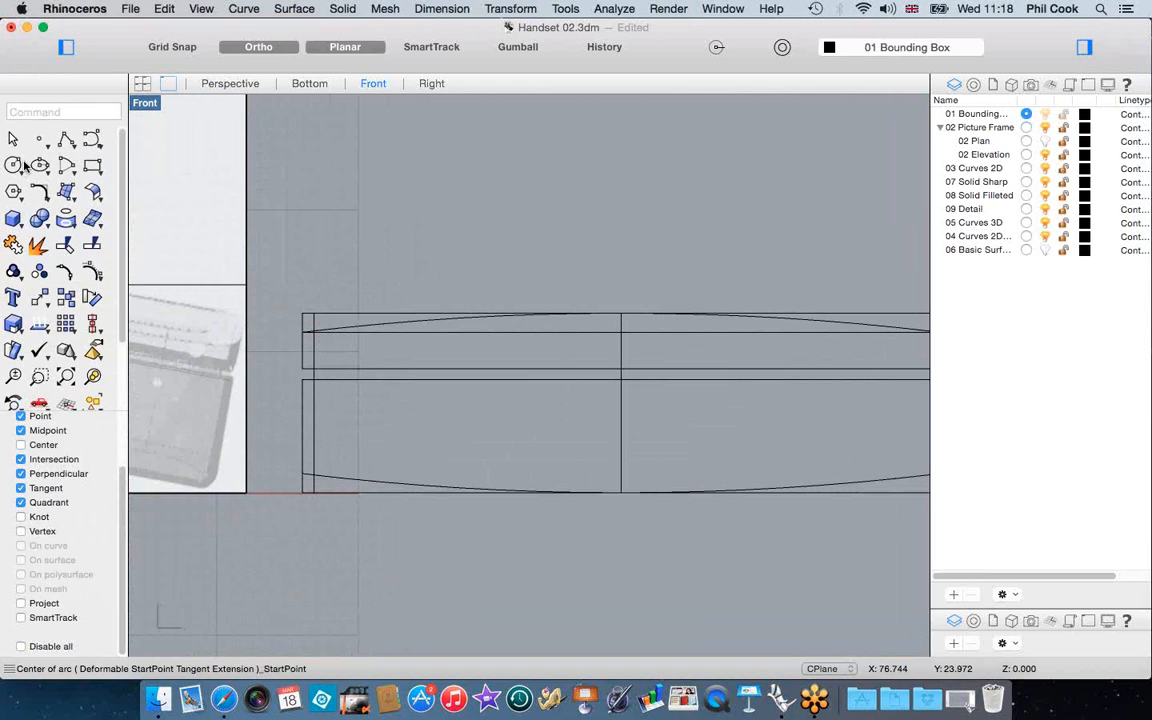
Draw a short horizontal line from the midpoint of the inset vertical line to the lower rectangle's left edge
drag(66, 139, 108, 147)
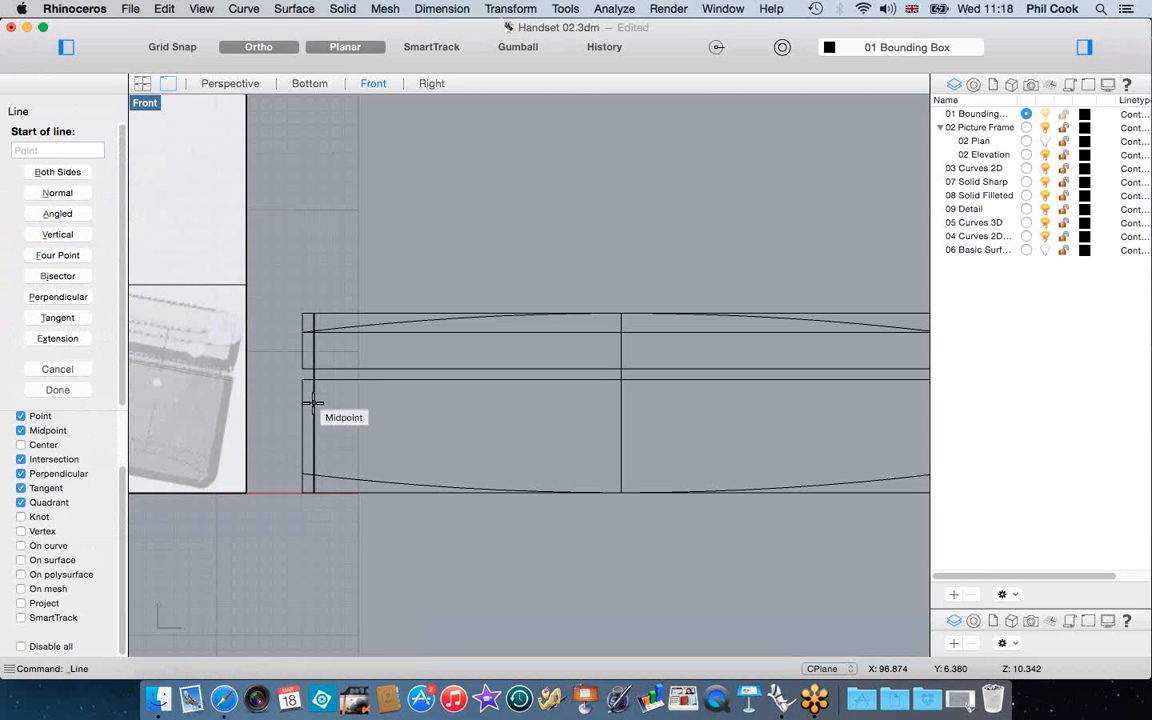
click(305, 407)
click(302, 405)
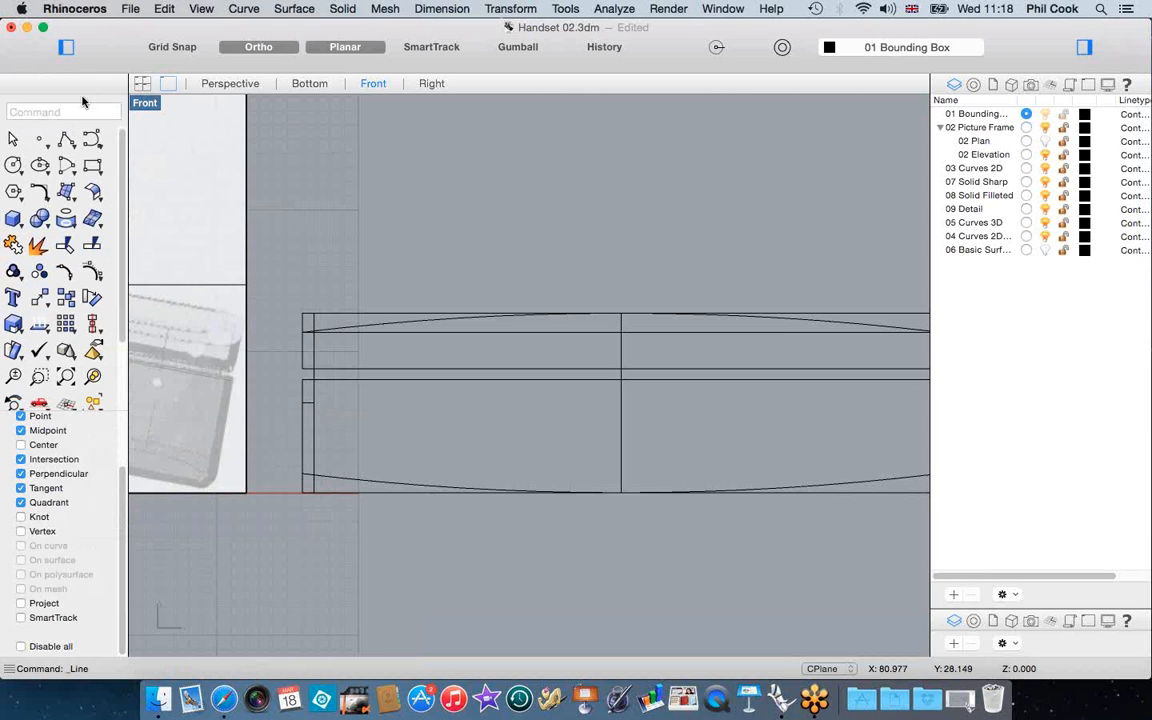
drag(65, 158, 126, 186)
click(314, 312)
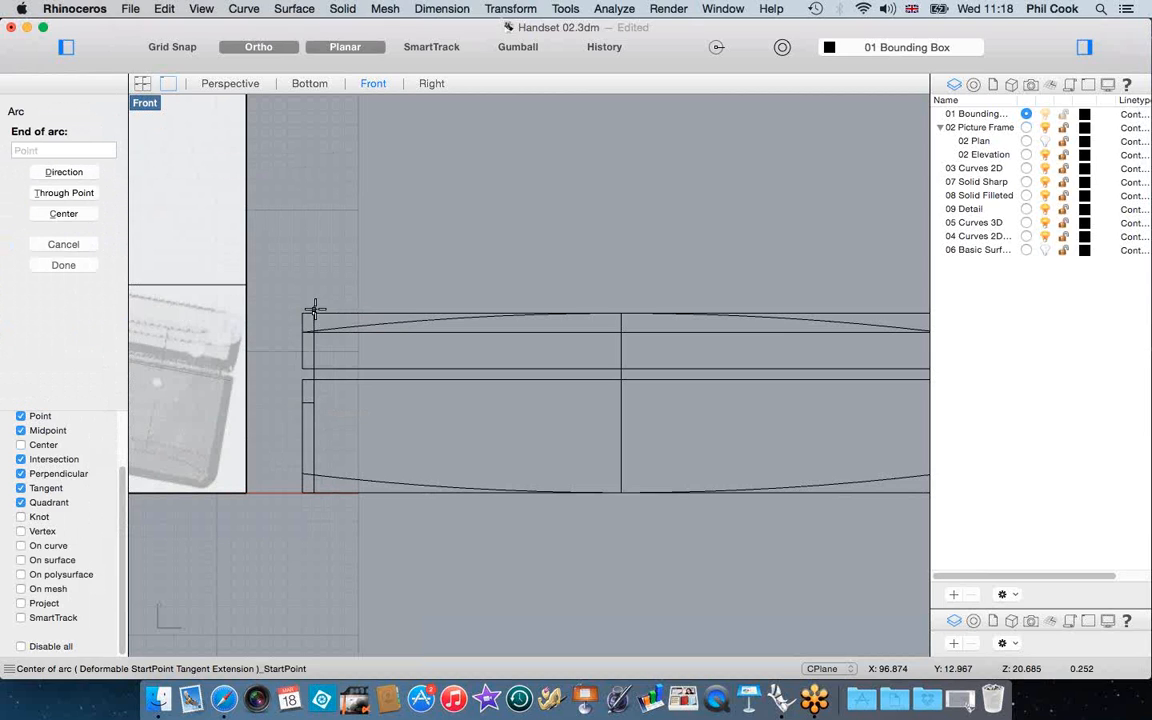
click(313, 490)
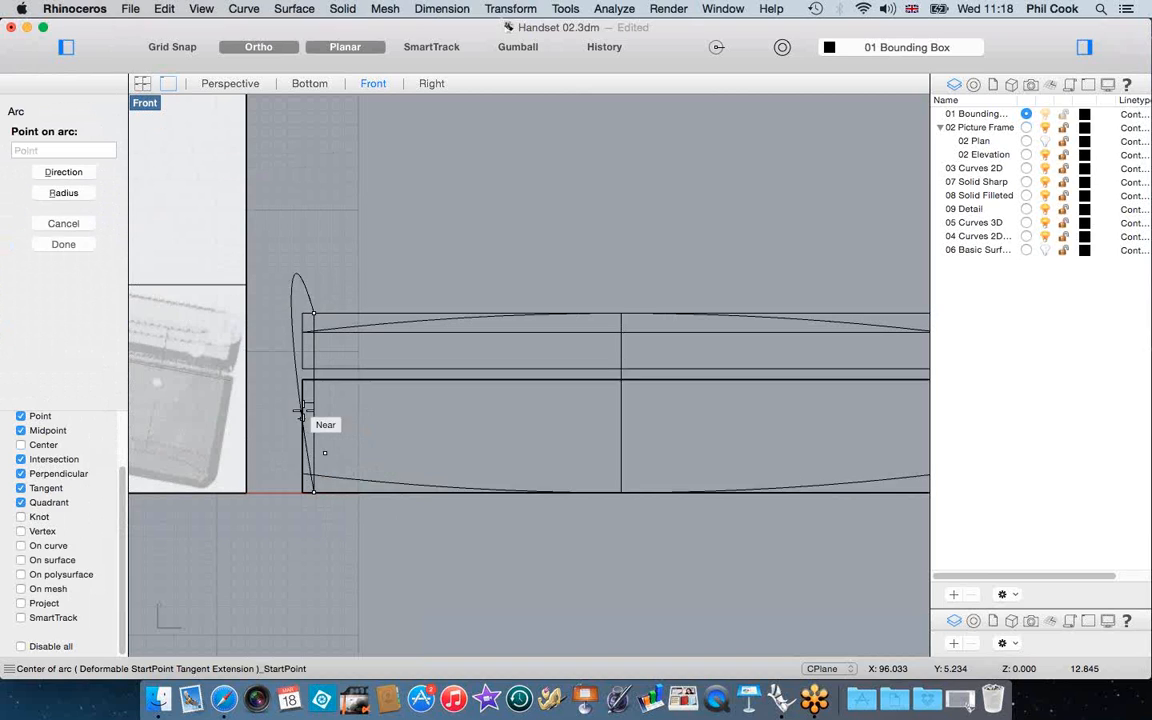
key(Escape)
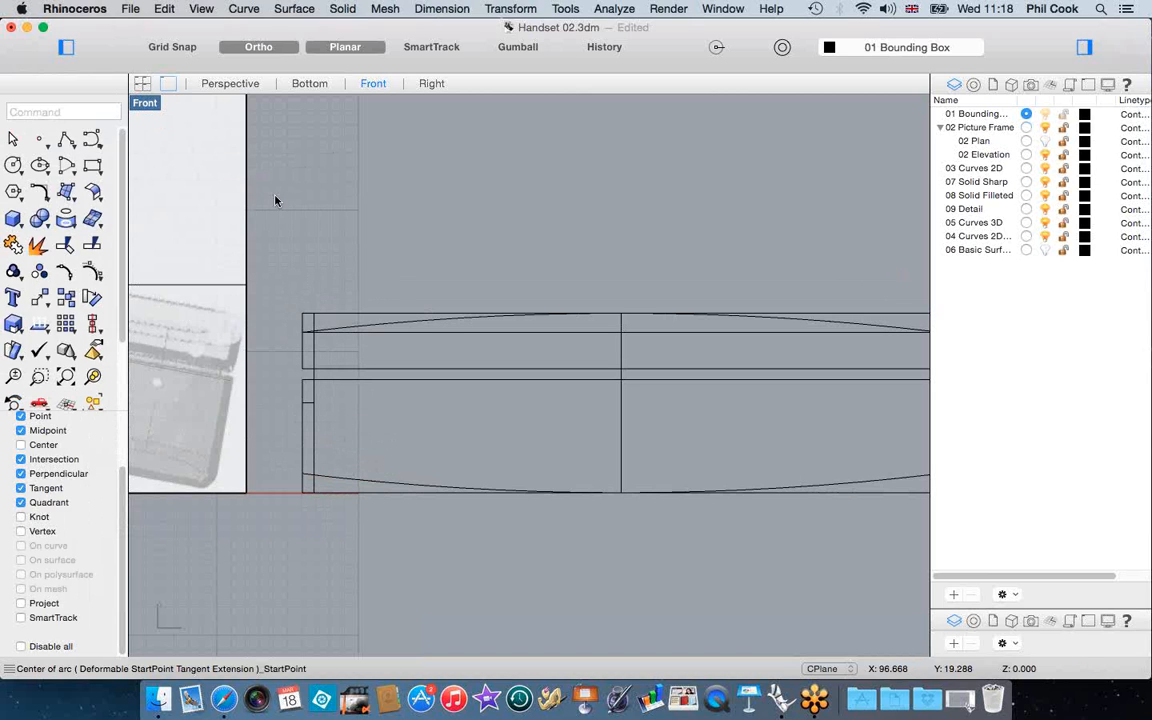
With Project snapping enabled, draw an arc between the inset vertical line's ends, passing through the short horizontal line's outer end
click(44, 603)
click(66, 165)
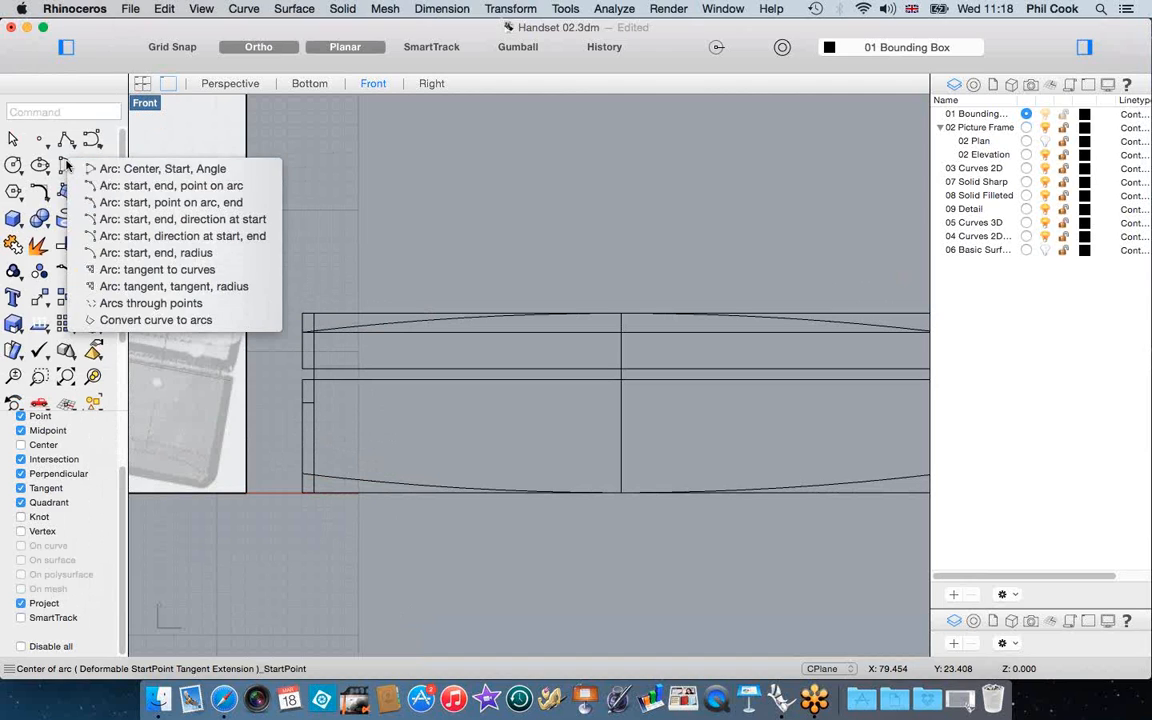
click(124, 186)
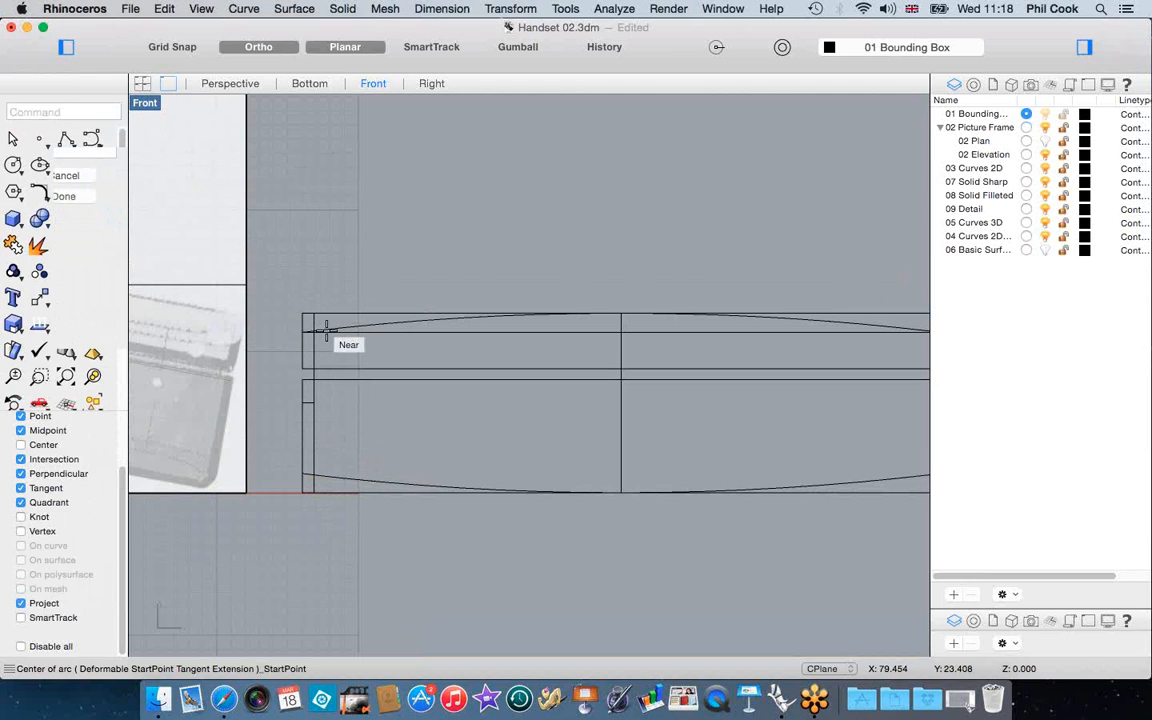
click(314, 317)
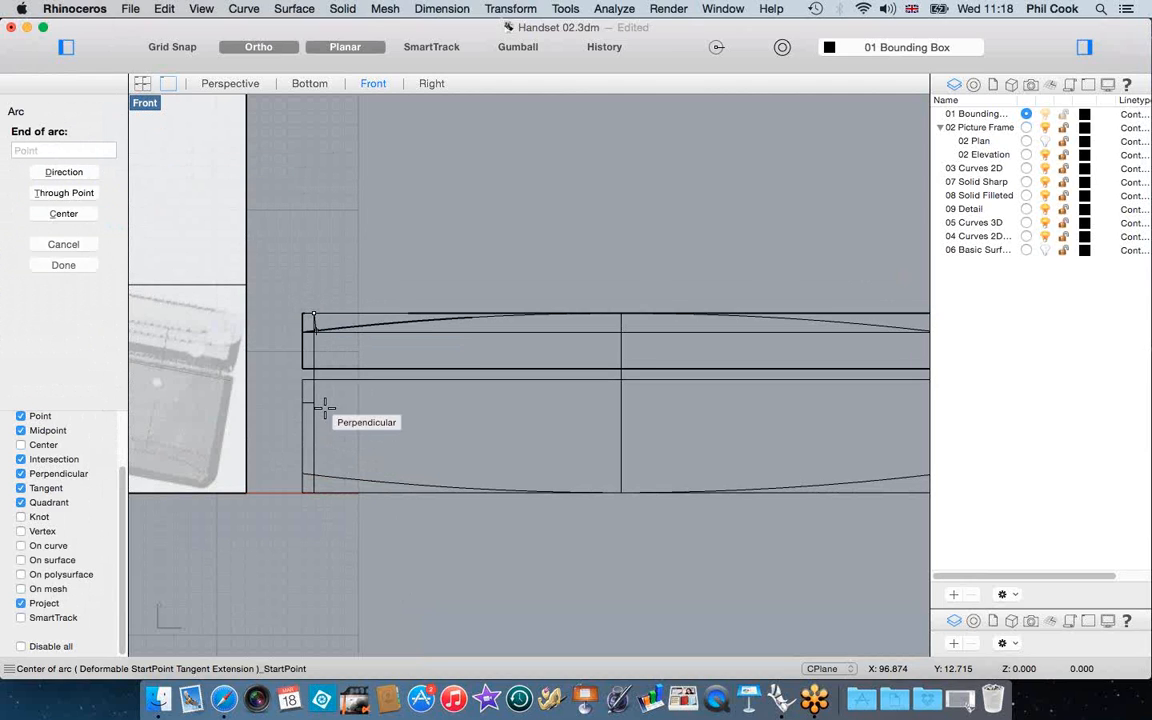
click(312, 490)
click(301, 398)
Mirror a copy of the side arc about the vertical centre line to the opposite side of the rectangles
scroll(411, 373, down, 3)
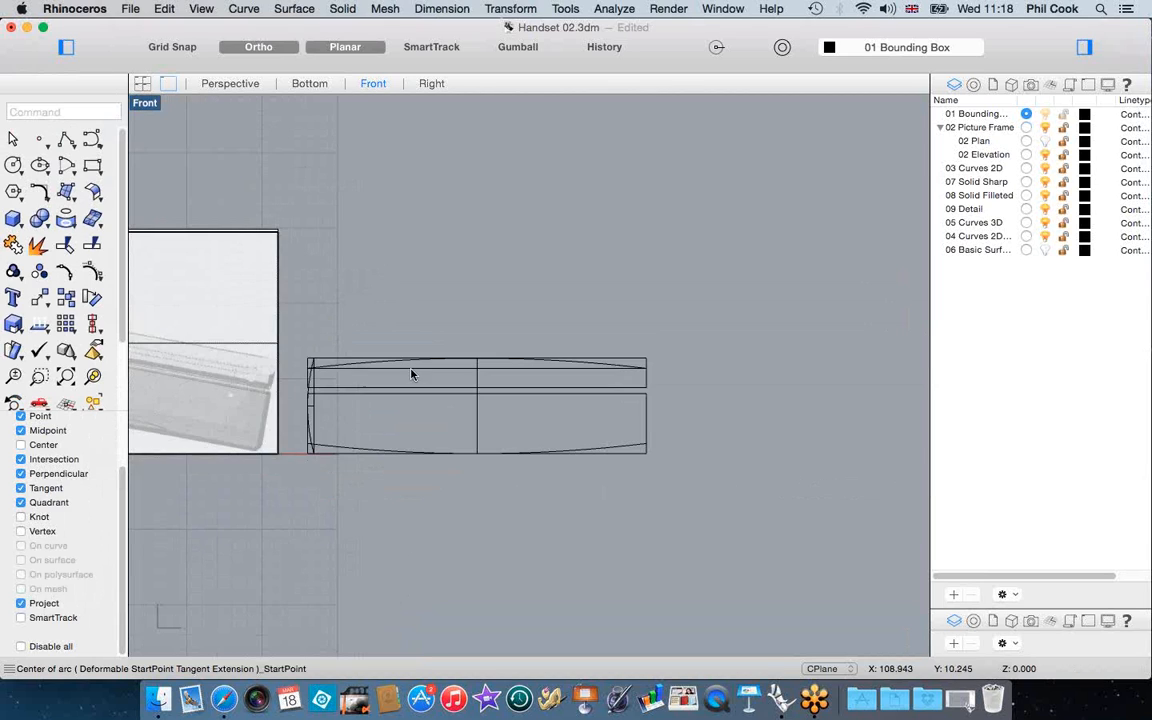
click(261, 383)
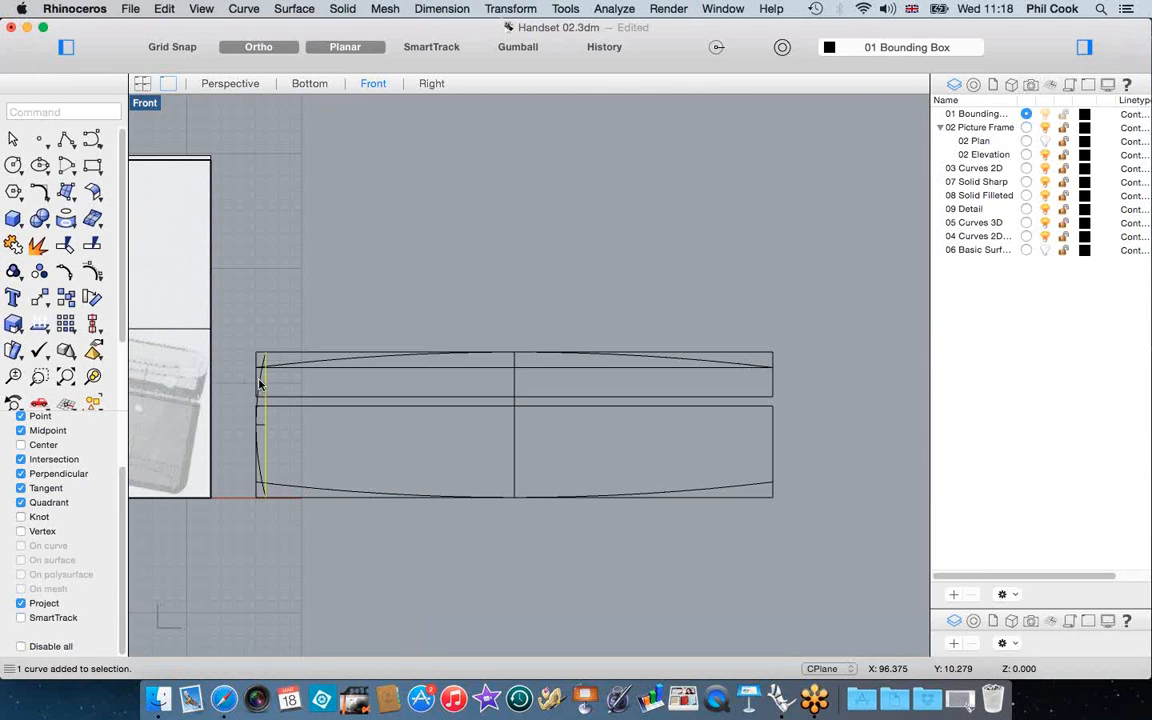
click(510, 9)
click(510, 119)
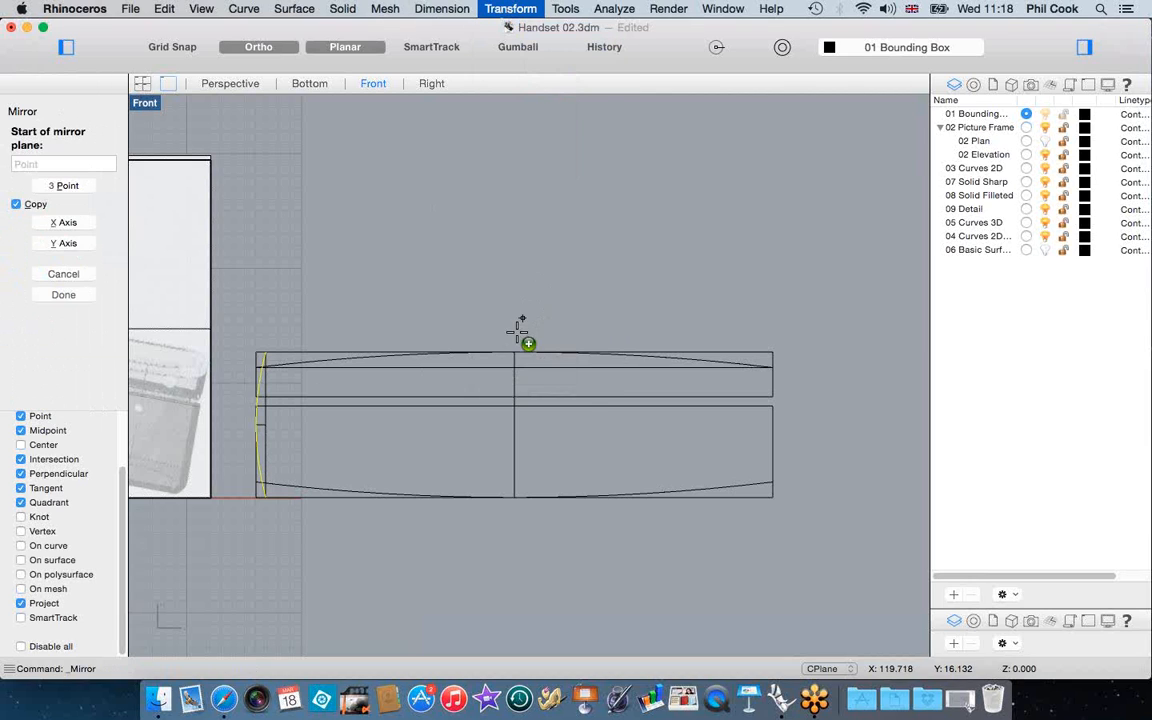
click(514, 352)
click(521, 289)
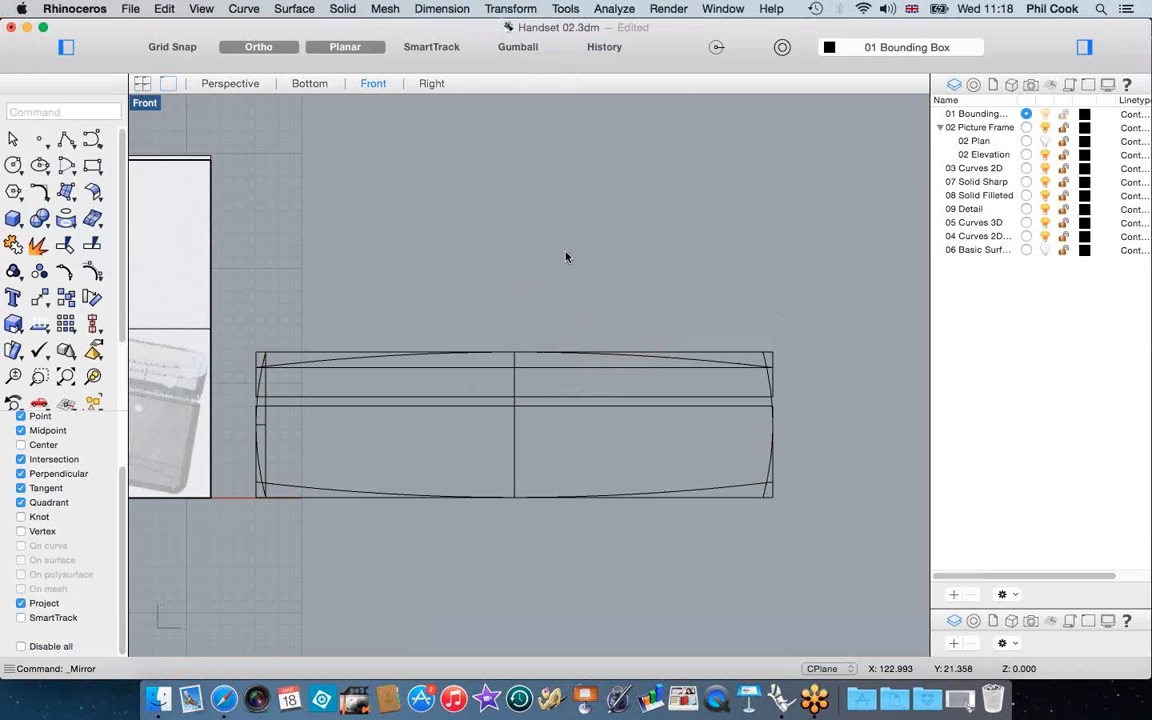
Project the top, bottom and two side arcs to the construction plane, deleting the input objects
click(302, 364)
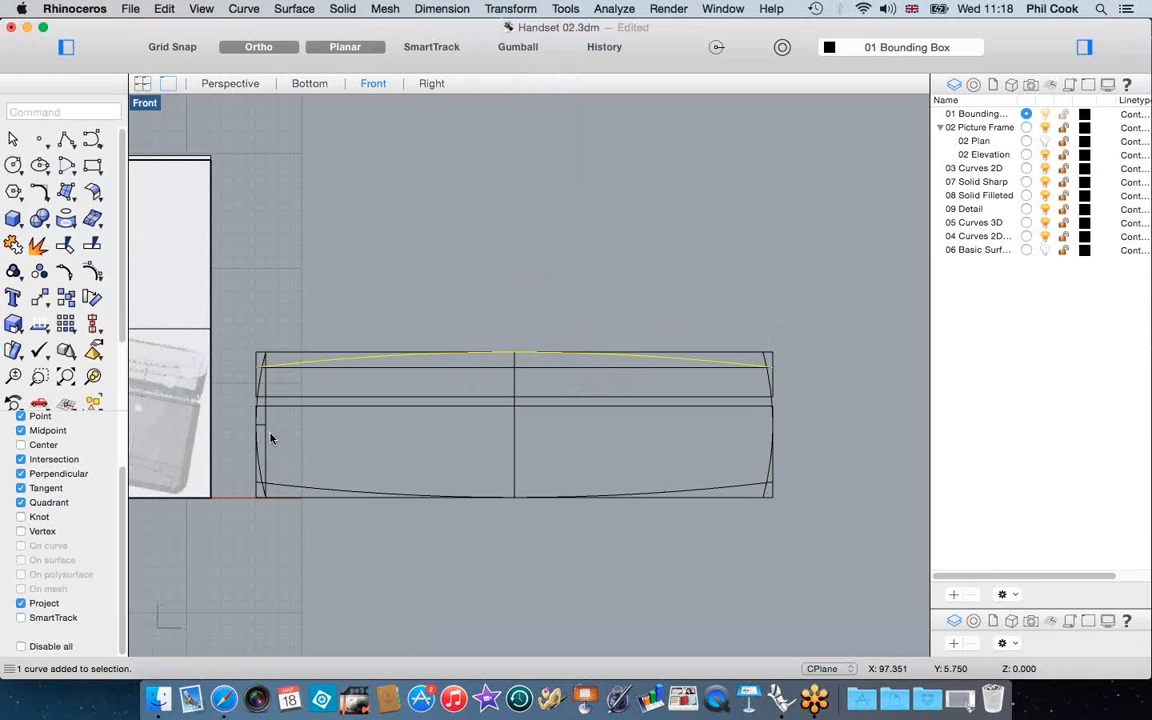
shift+click(261, 472)
shift+click(278, 488)
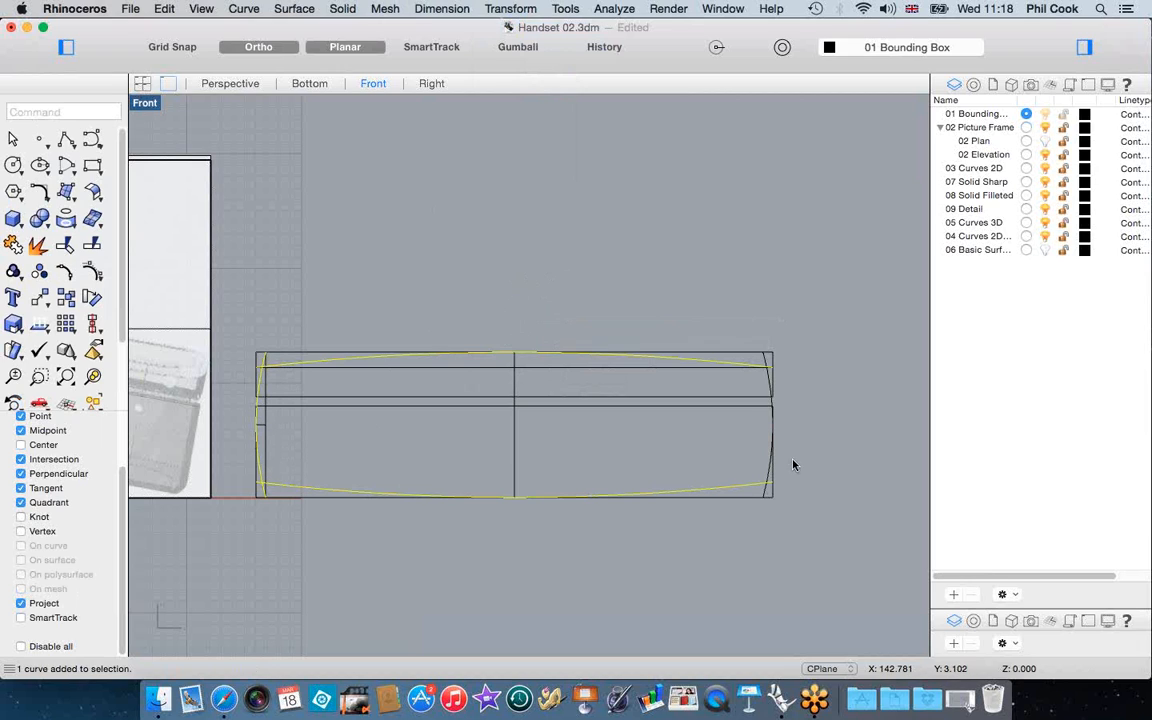
shift+click(769, 478)
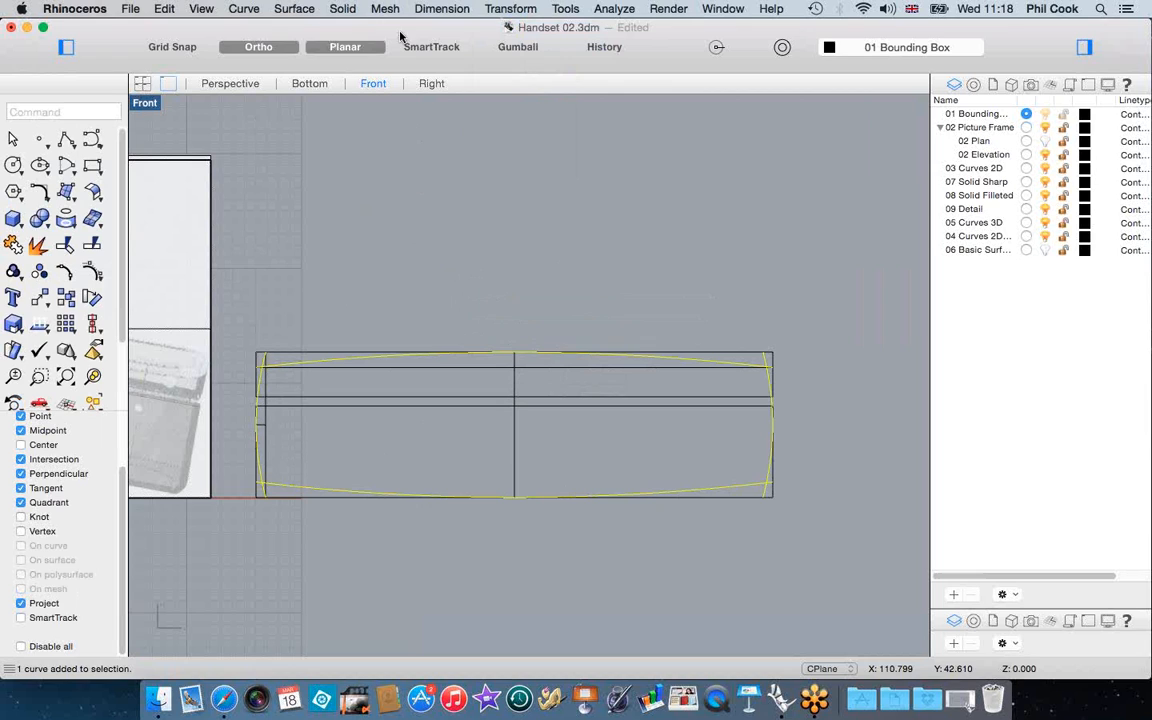
click(505, 9)
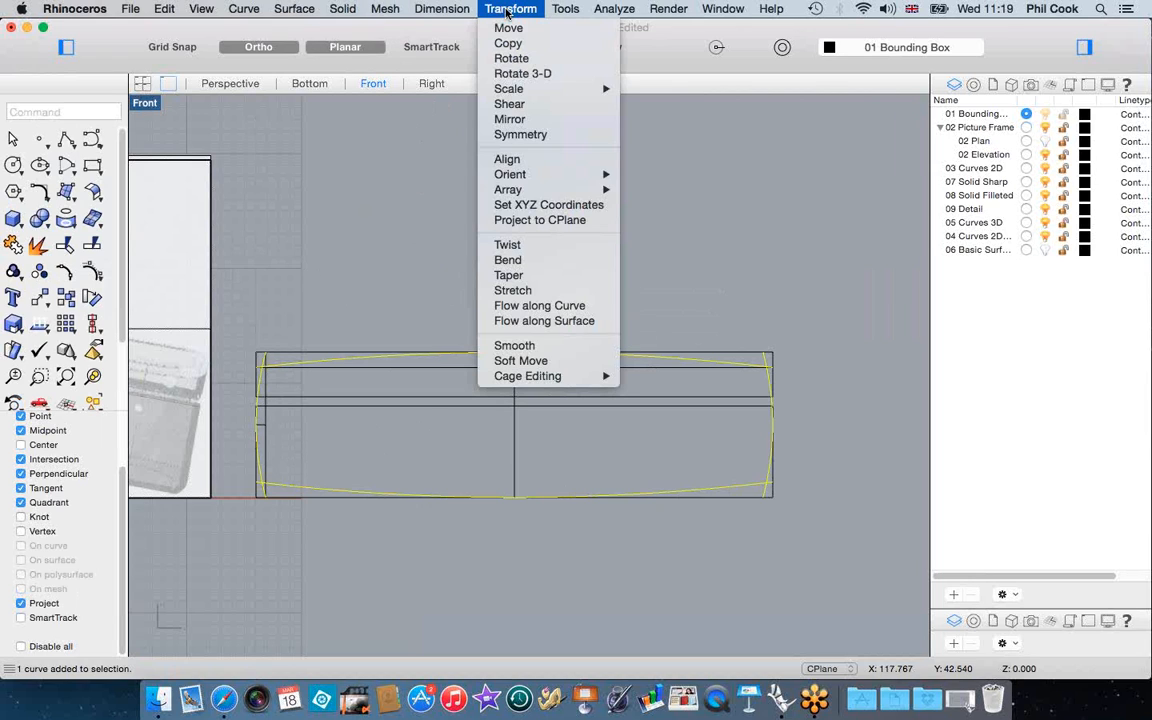
click(540, 221)
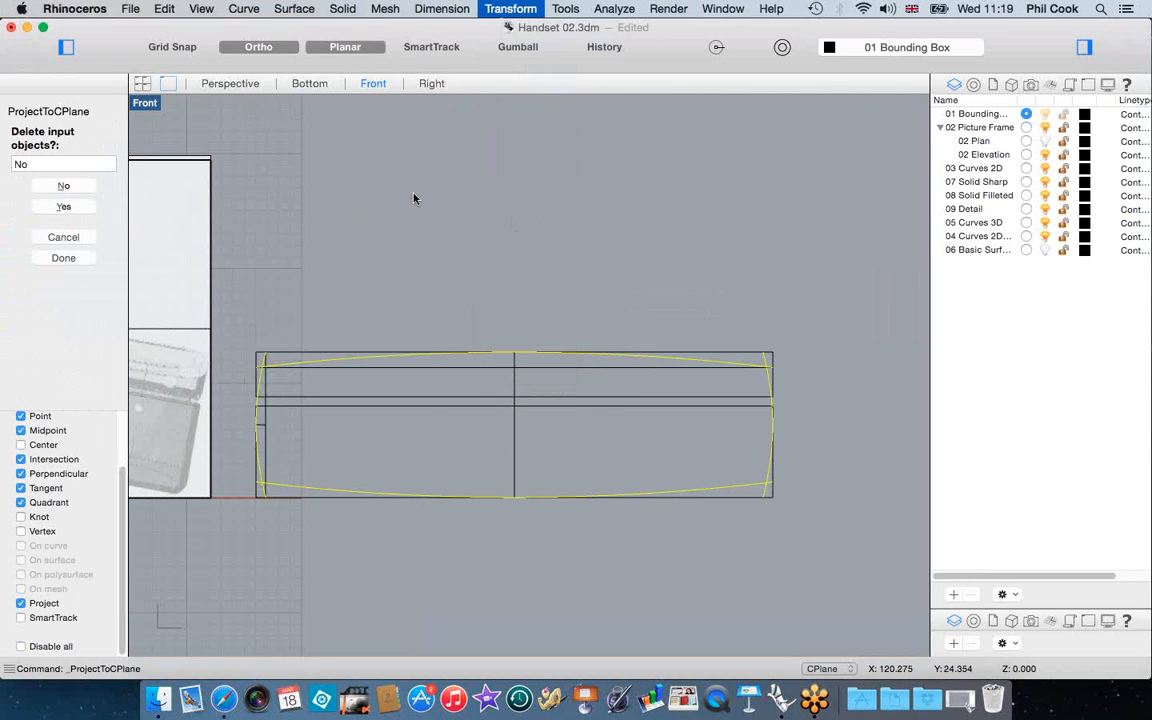
click(63, 207)
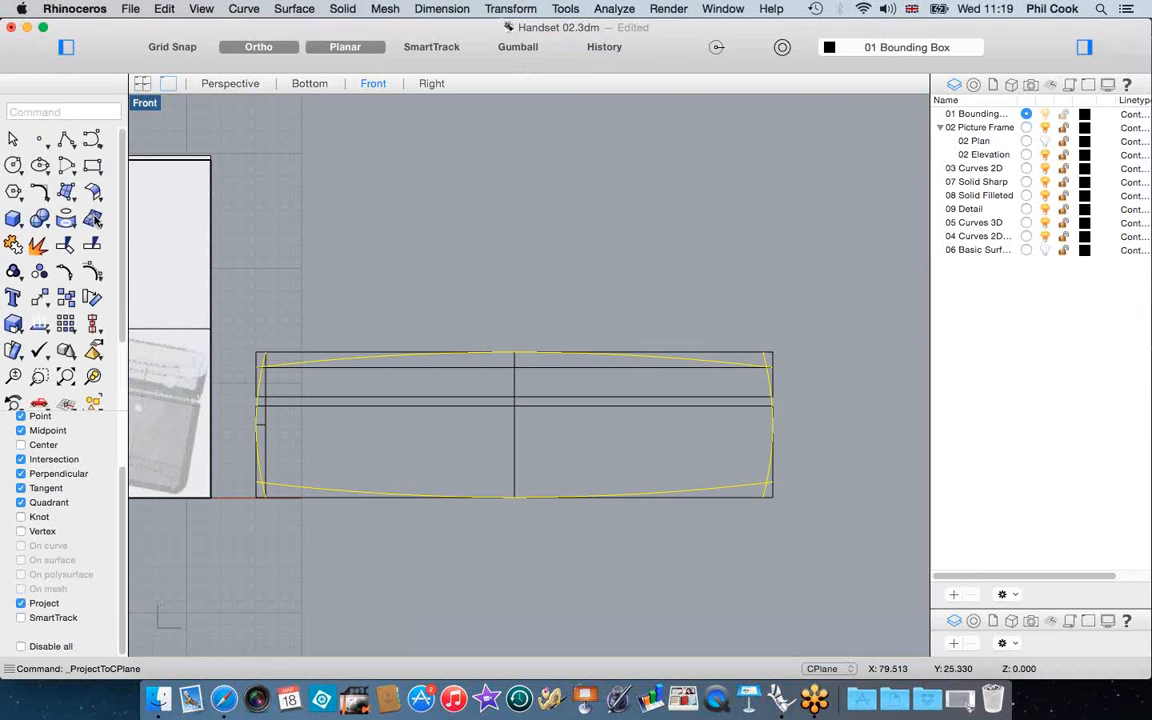
Connect the top arc and the left side arc into a sharp upper-left corner, extending arcs by Arc
scroll(256, 381, up, 3)
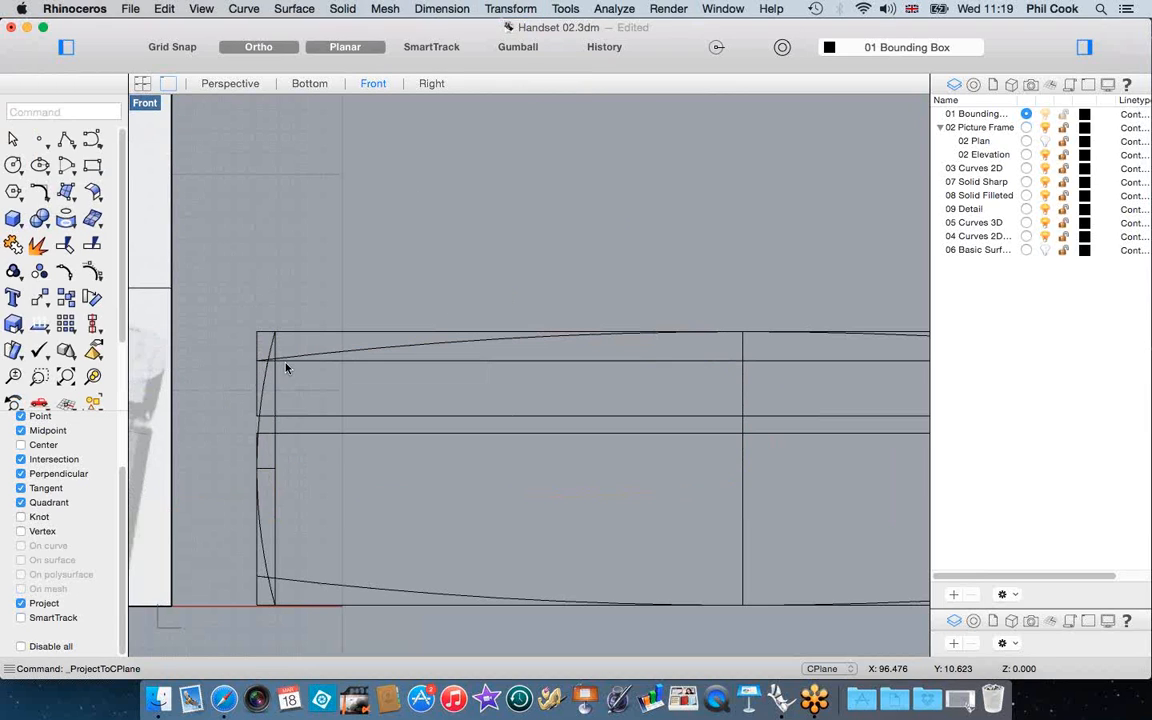
scroll(300, 340, up, 10)
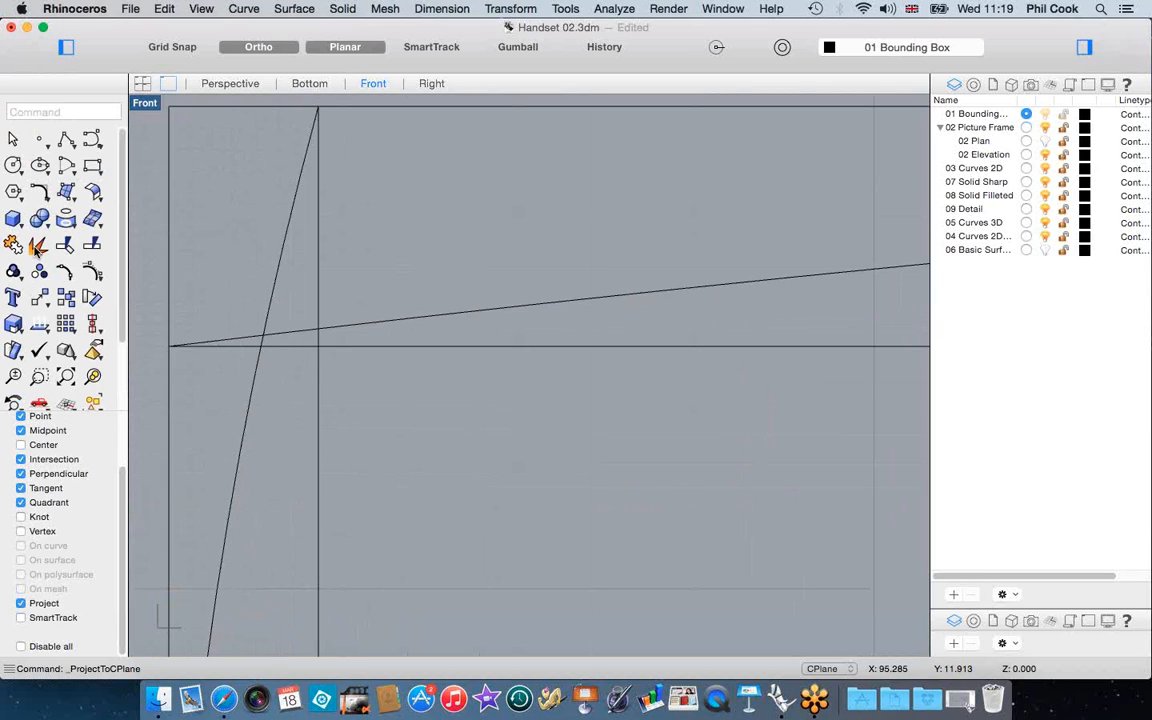
click(279, 336)
click(256, 365)
click(280, 382)
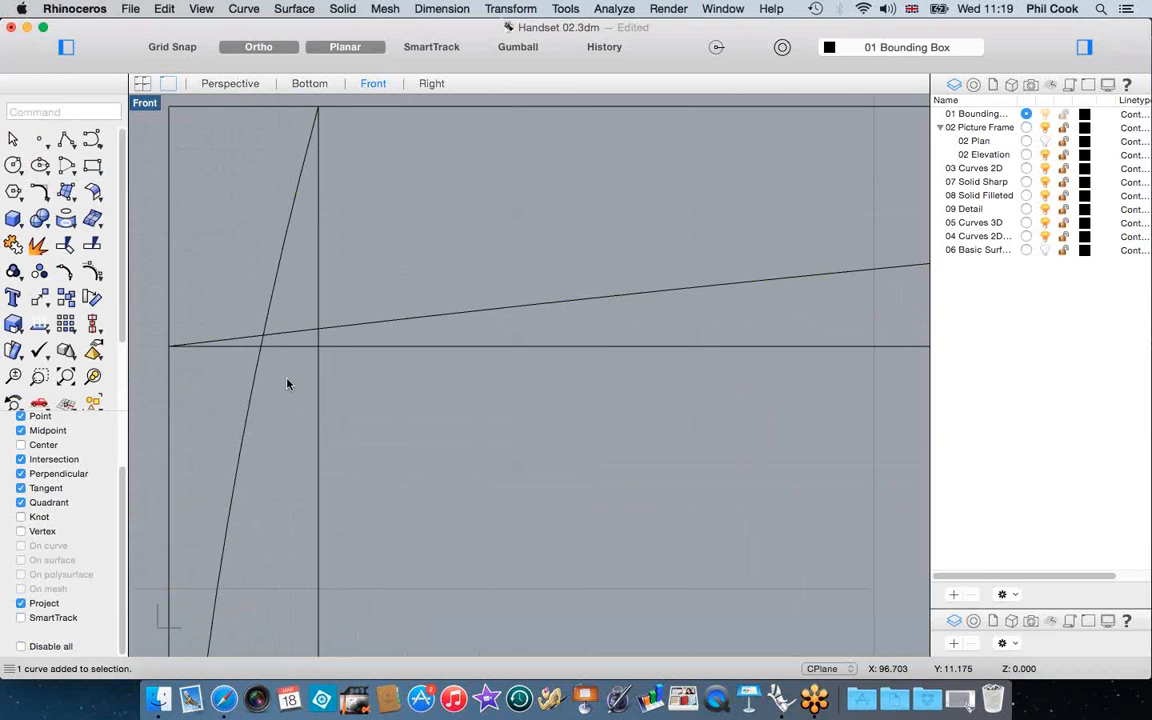
text(Connect)
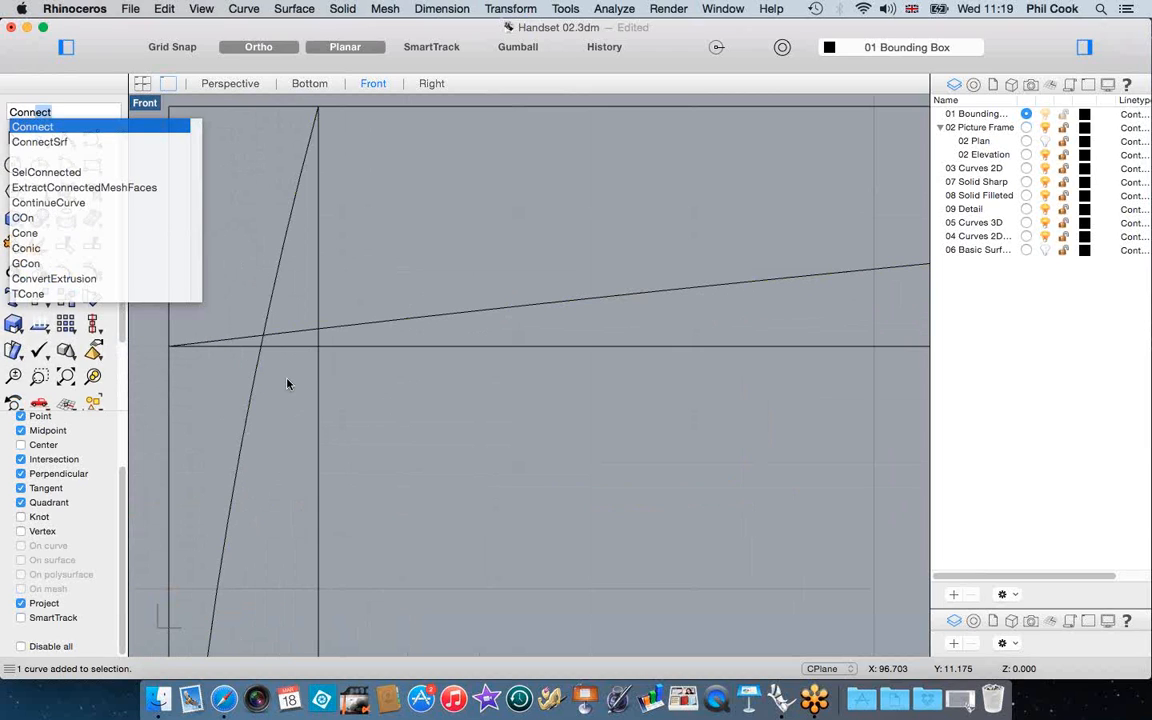
key(Return)
click(256, 378)
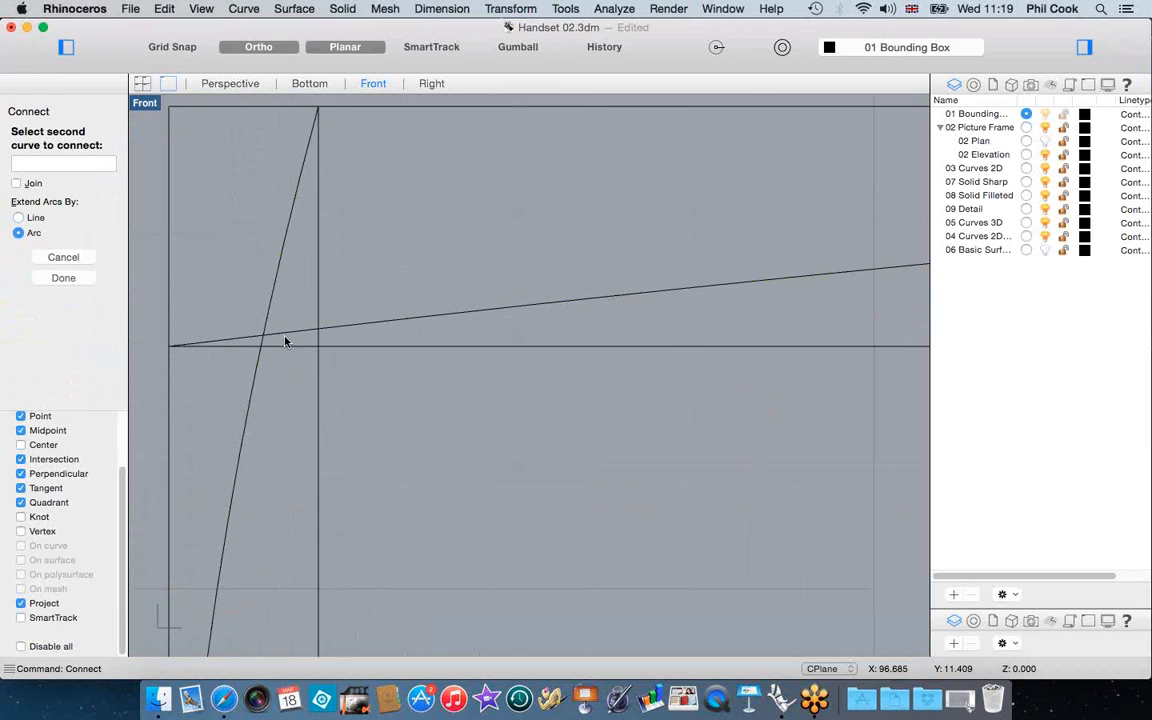
click(285, 339)
Connect the top arc and the right side arc into a sharp upper-right corner of the outline
scroll(287, 362, down, 3)
scroll(287, 362, down, 10)
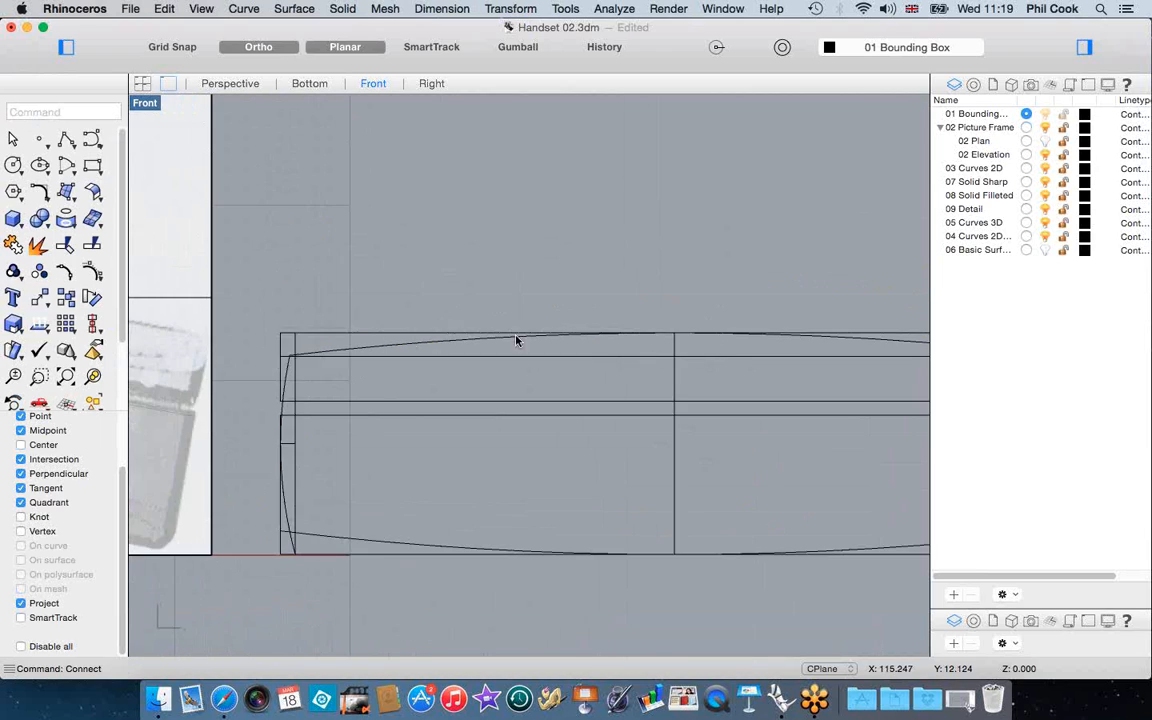
scroll(703, 338, up, 10)
key(Return)
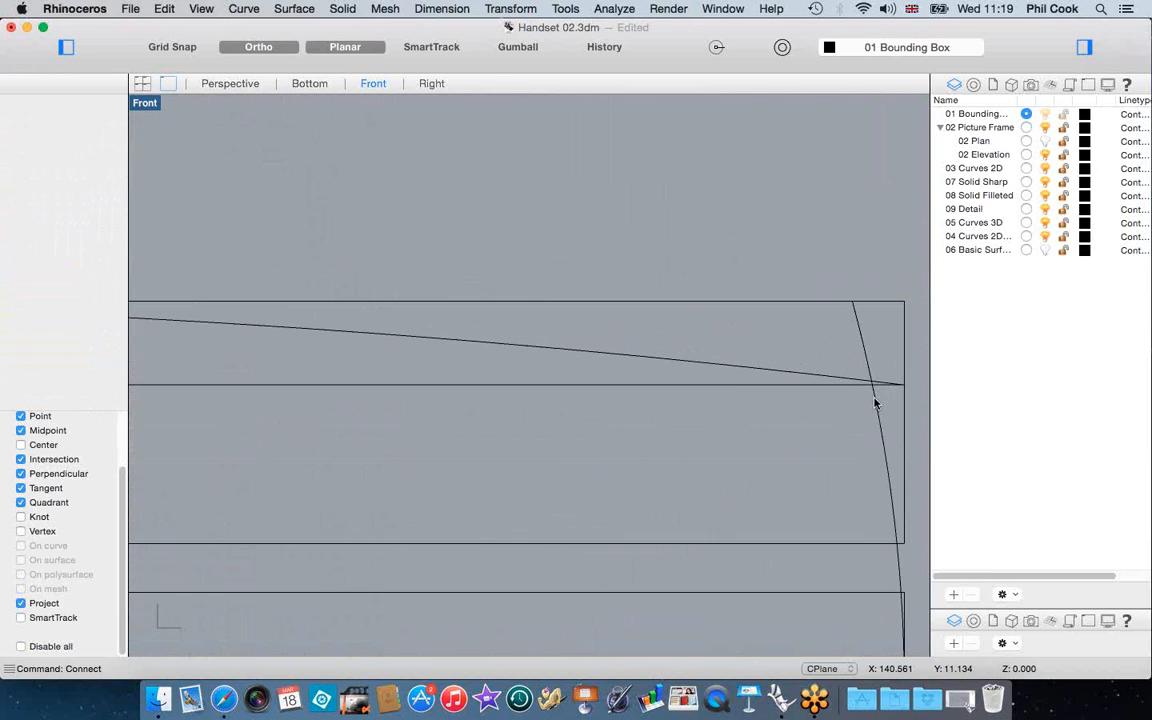
click(880, 392)
click(784, 372)
Connect the right side arc and the bottom arc into a sharp lower-right corner of the outline
scroll(705, 285, down, 3)
scroll(738, 468, down, 3)
scroll(751, 450, up, 5)
key(Return)
click(743, 437)
click(728, 462)
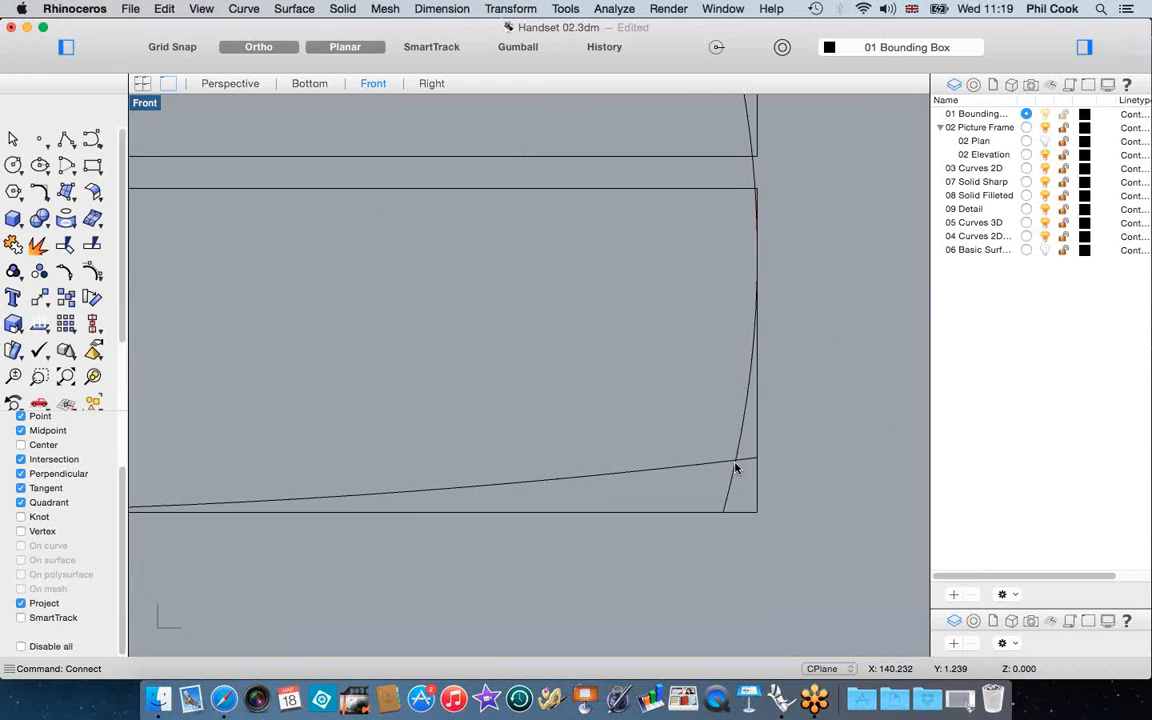
Connect the bottom arc and the left side arc into a sharp lower-left corner to close the outline
scroll(770, 462, down, 6)
scroll(283, 458, up, 5)
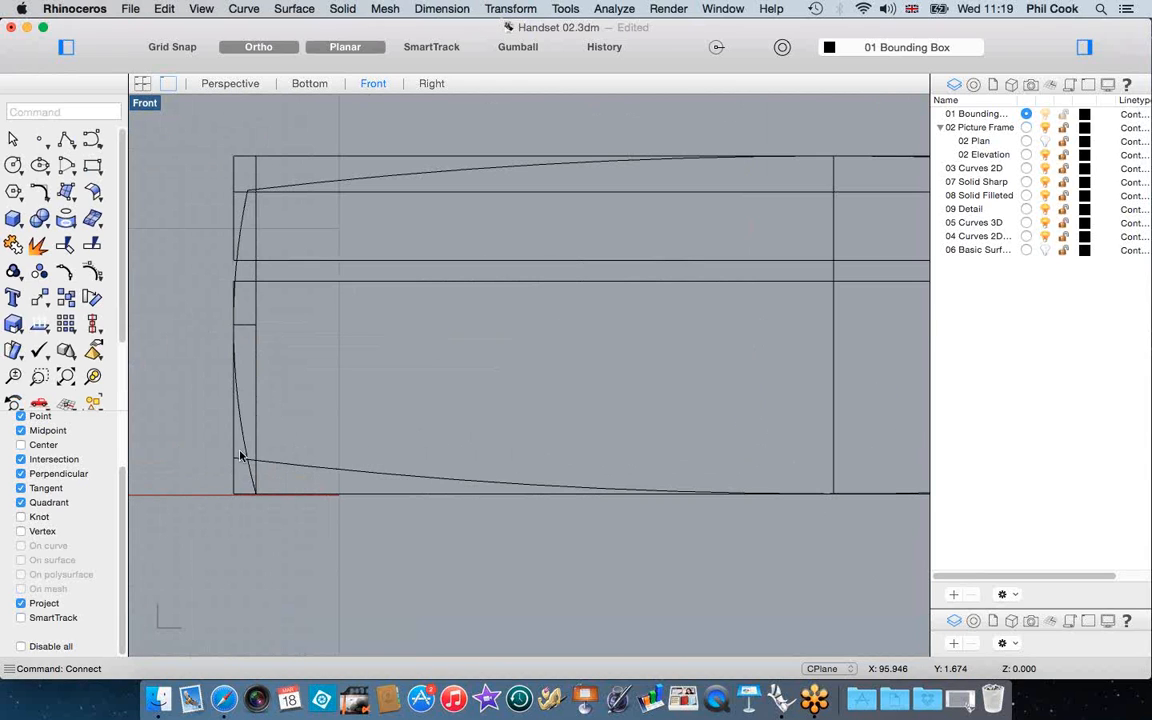
key(Return)
click(262, 462)
click(256, 453)
scroll(263, 451, down, 3)
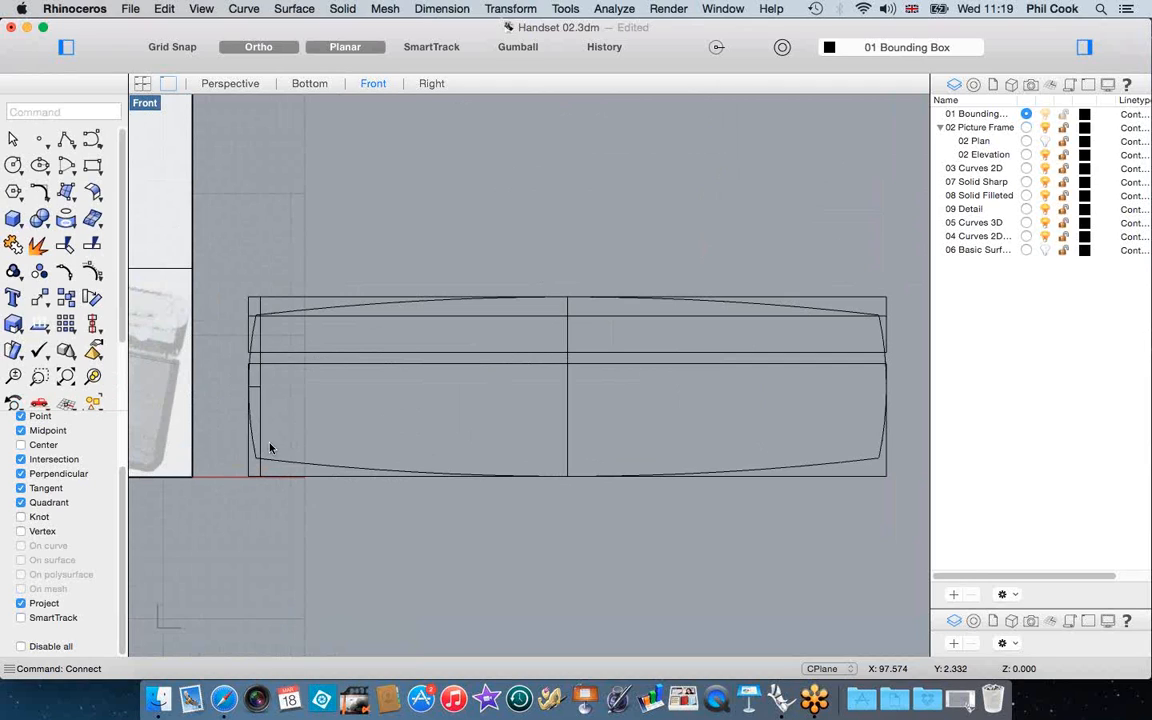
Draw a horizontal line along the upper rectangle's bottom edge, from its left corner across the full width
scroll(267, 368, up, 3)
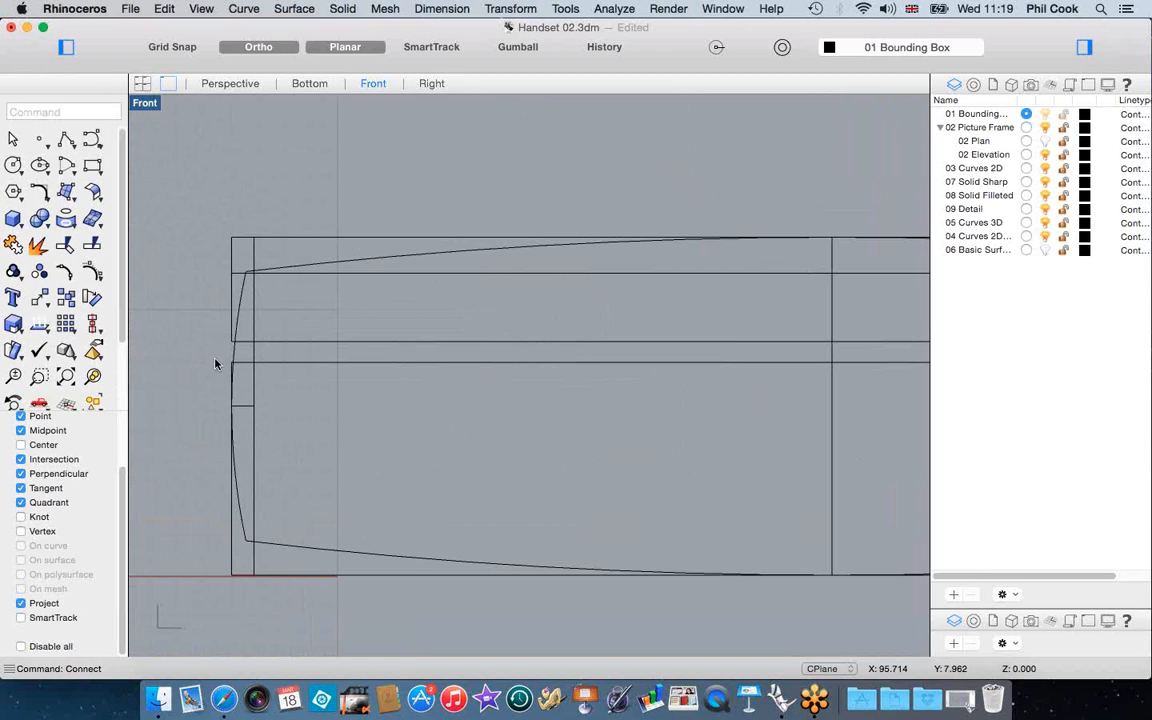
scroll(215, 364, up, 2)
scroll(221, 357, up, 2)
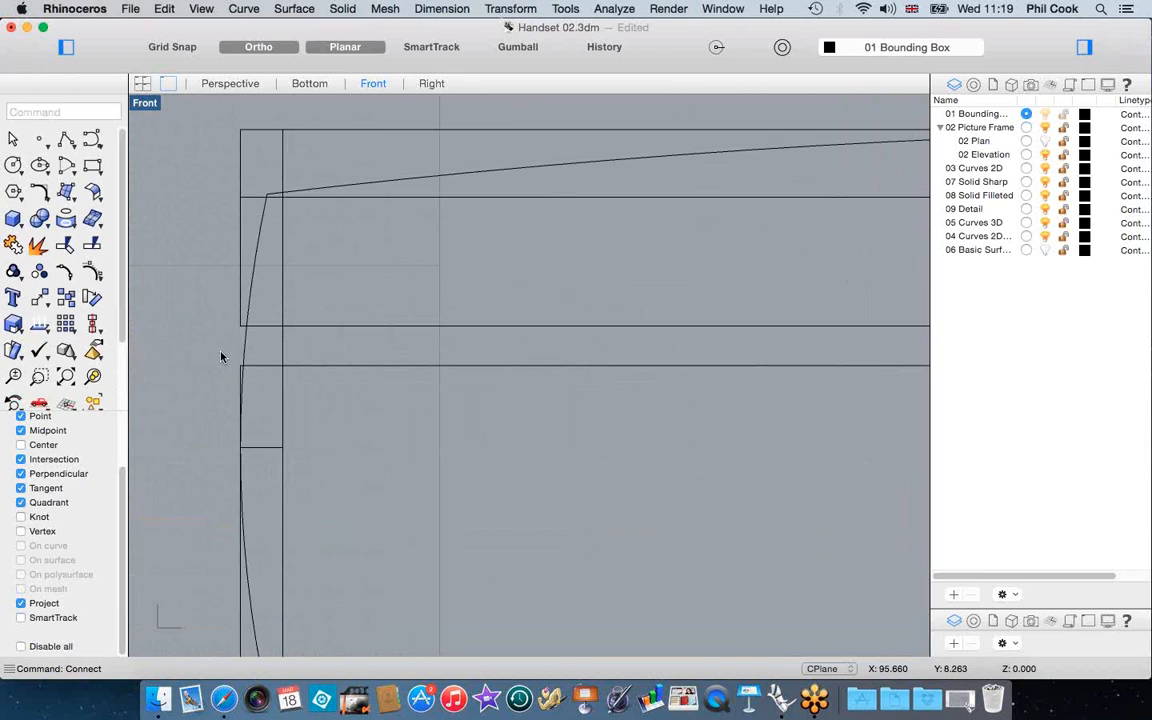
scroll(249, 342, up, 1)
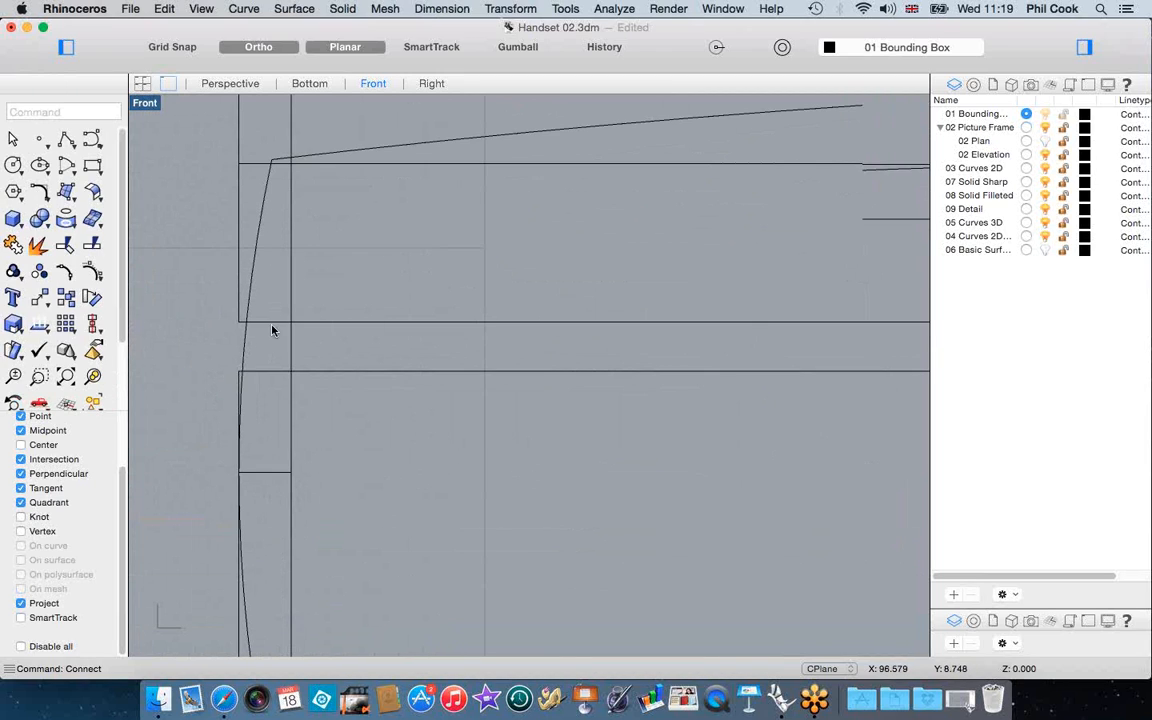
scroll(266, 330, down, 2)
scroll(285, 334, up, 2)
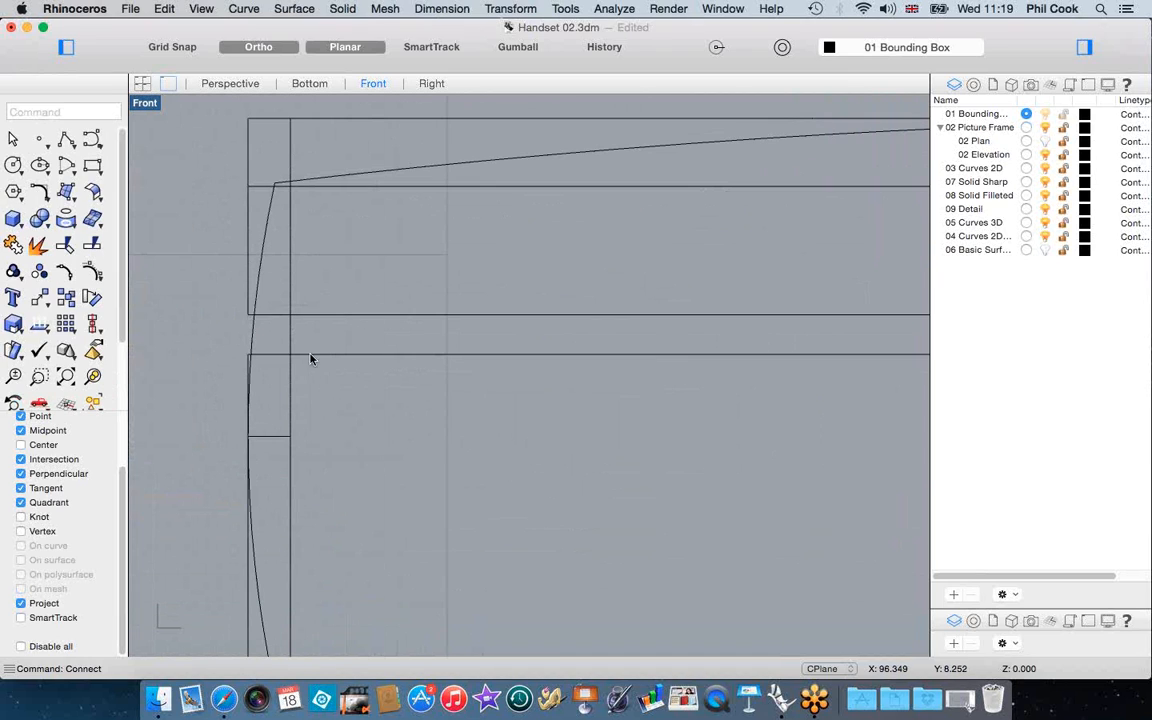
scroll(235, 342, up, 2)
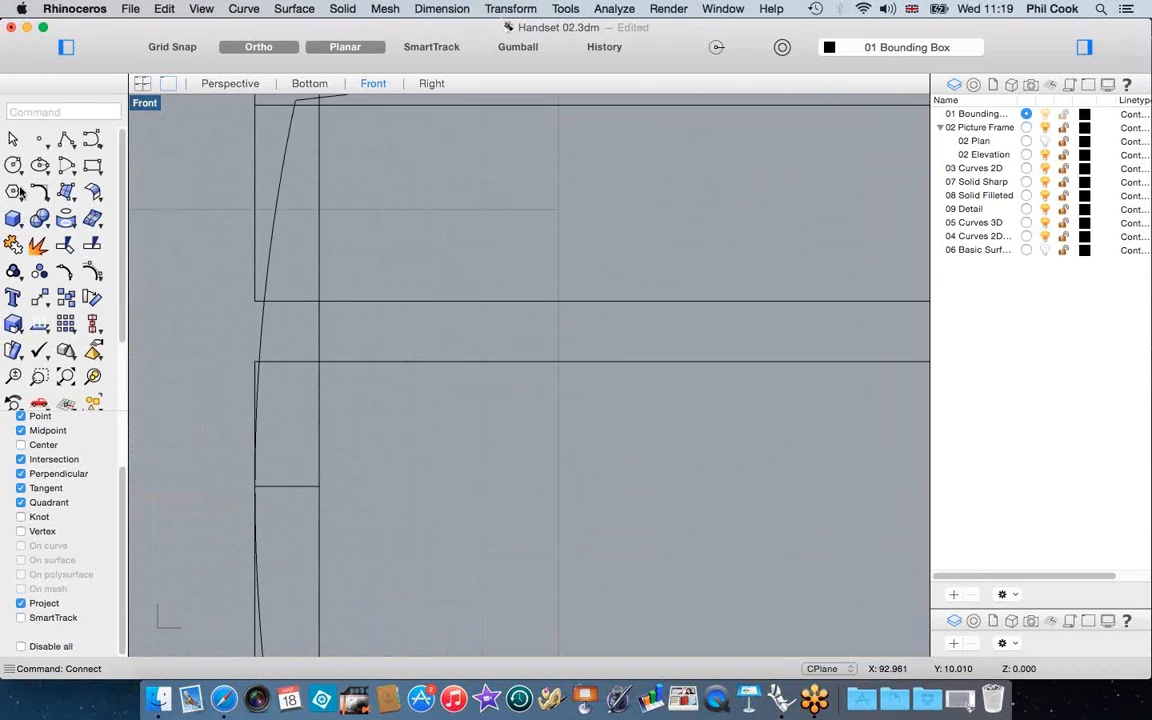
click(65, 138)
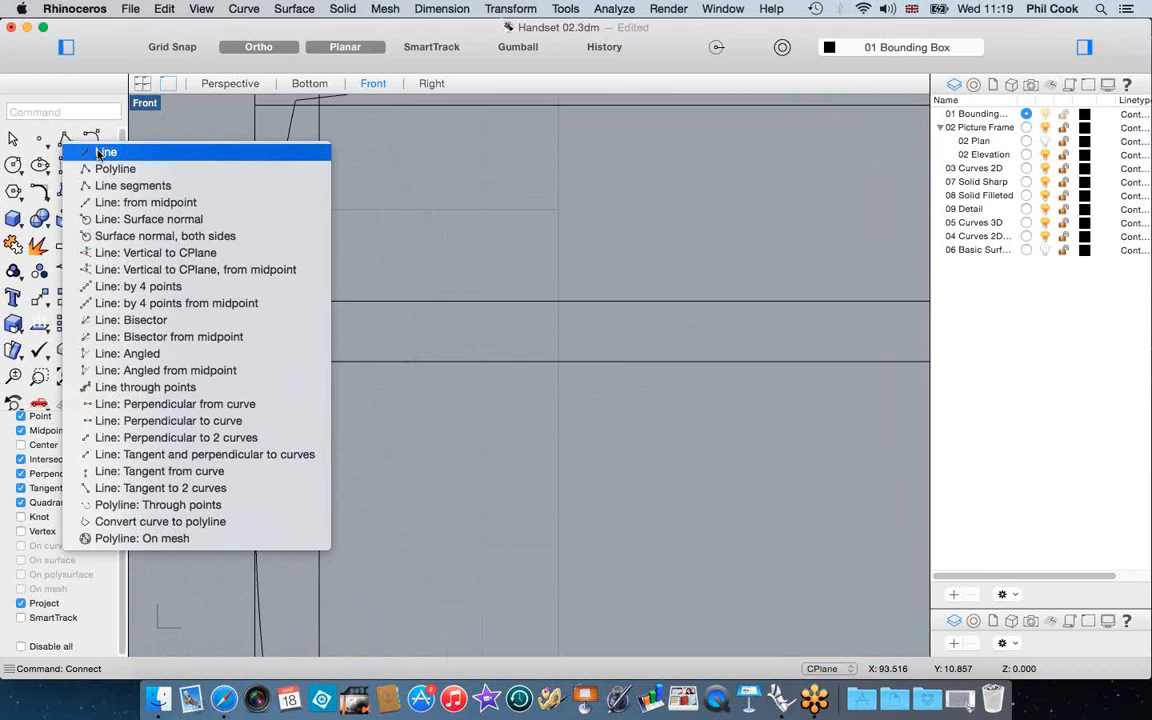
click(100, 152)
scroll(221, 337, down, 3)
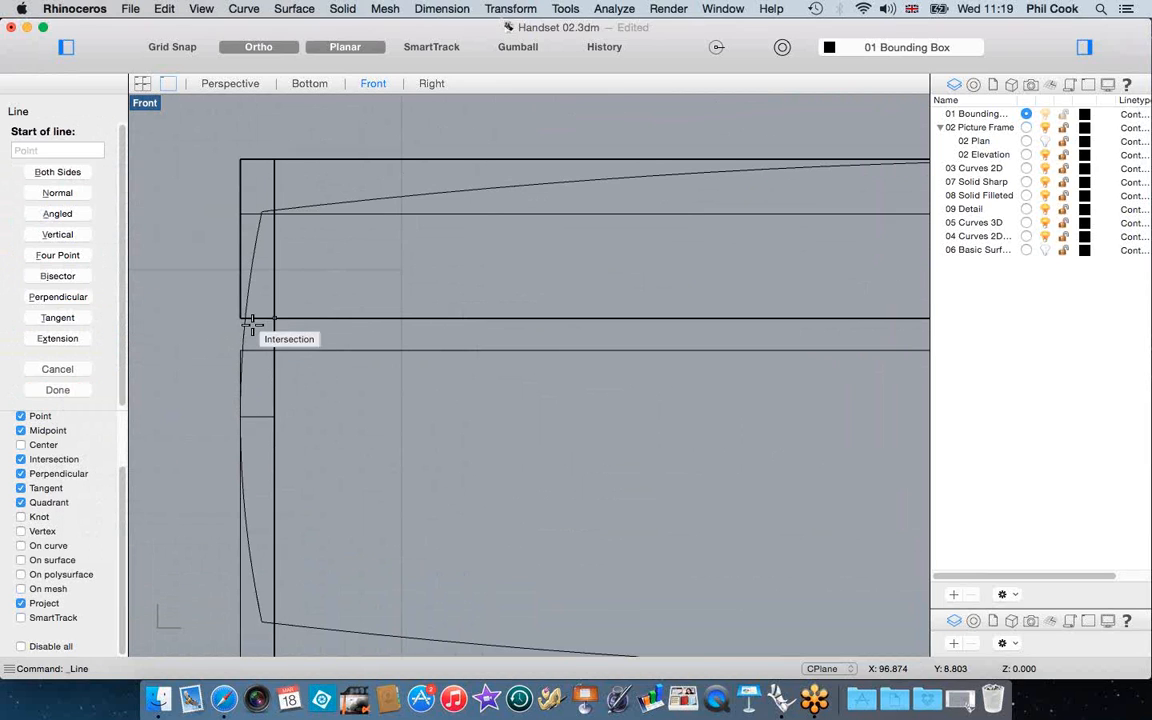
click(238, 320)
scroll(238, 320, down, 4)
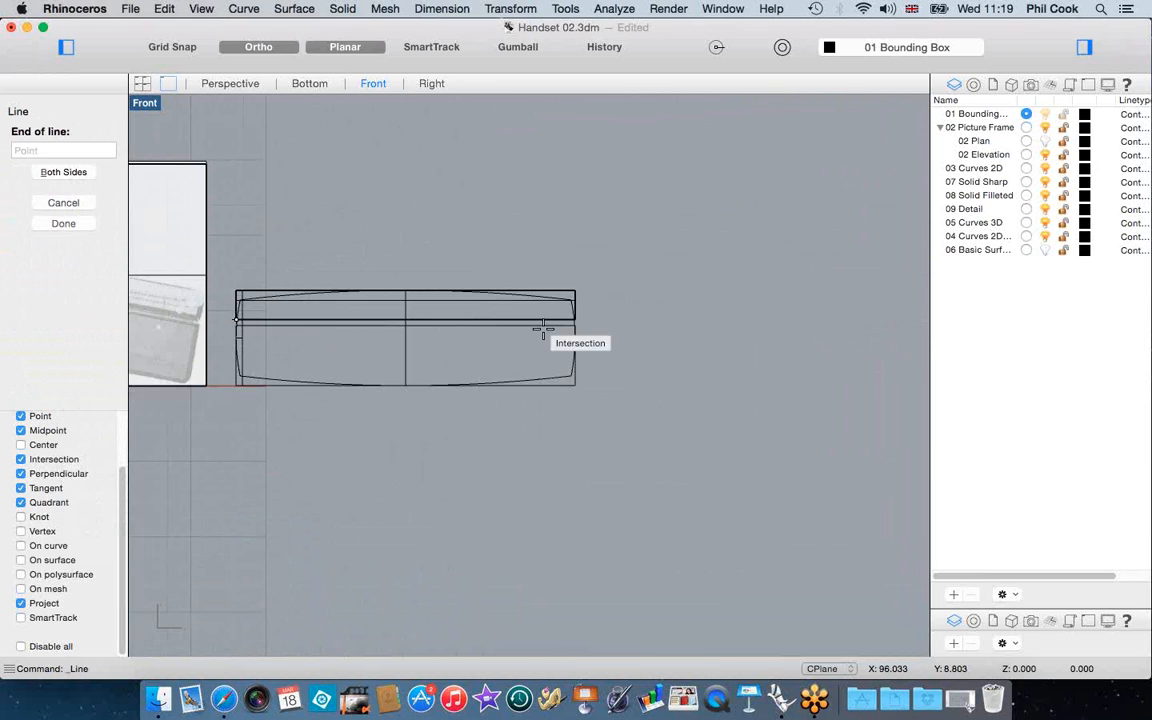
click(607, 322)
scroll(235, 342, up, 6)
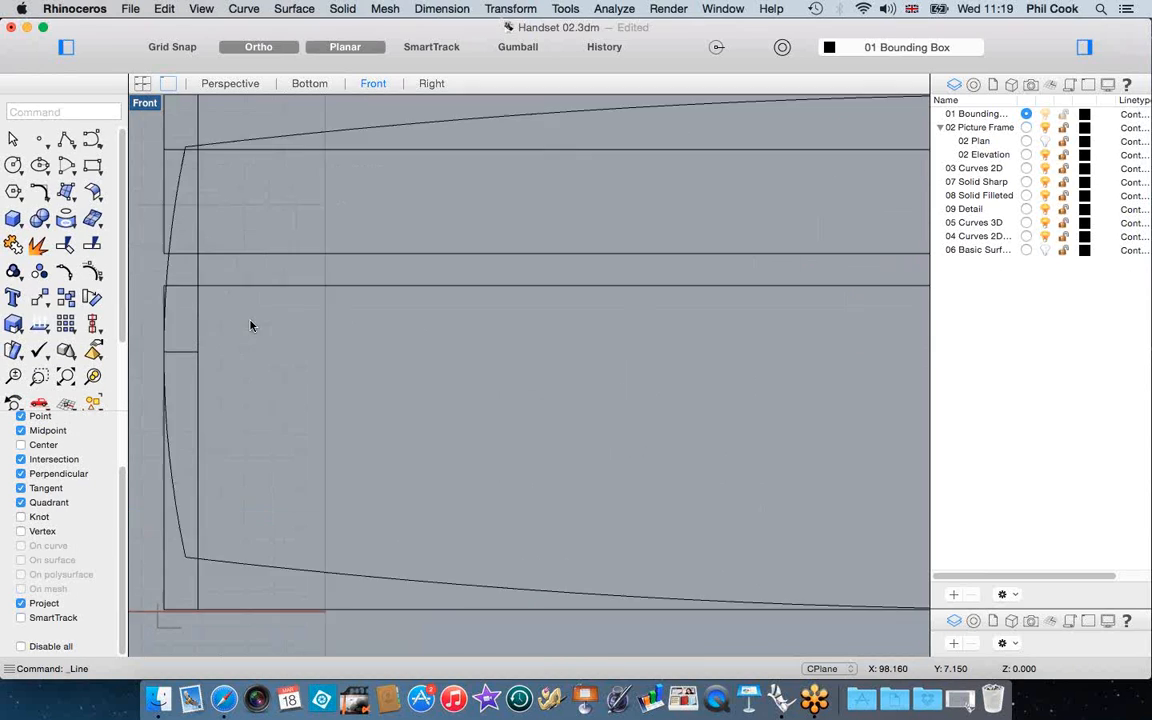
Draw a horizontal line along the lower rectangle's top edge, from its left corner past the outline's right side
key(Return)
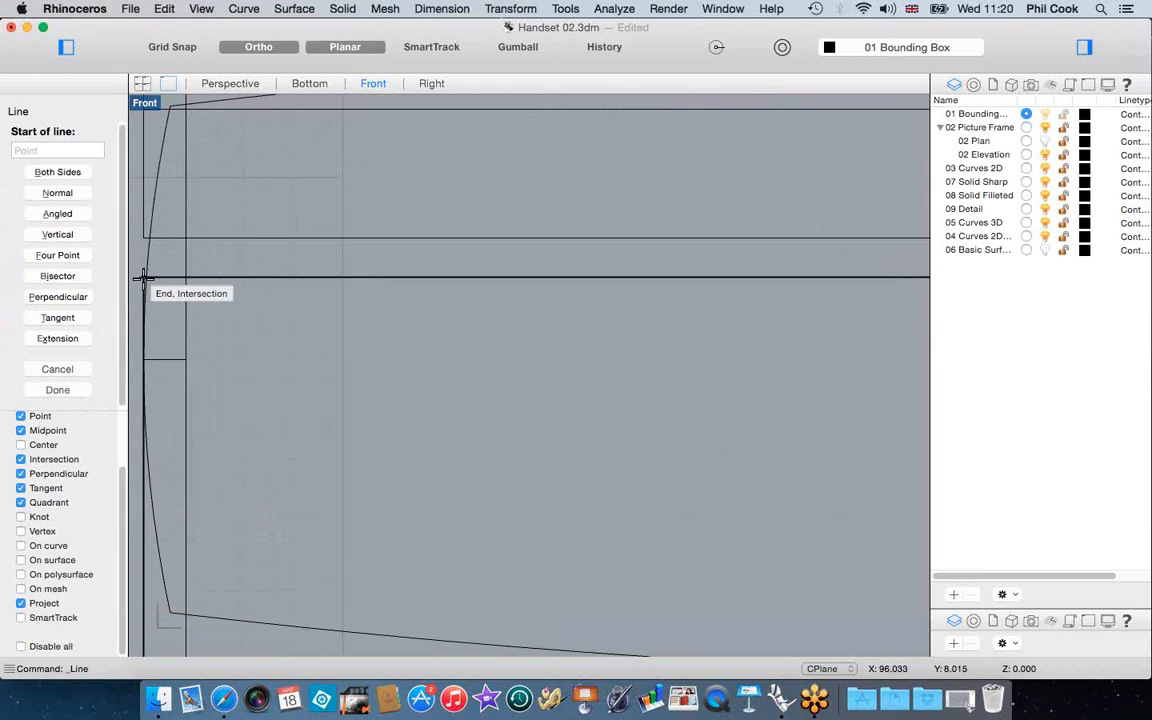
click(144, 279)
scroll(146, 285, down, 5)
scroll(441, 291, down, 3)
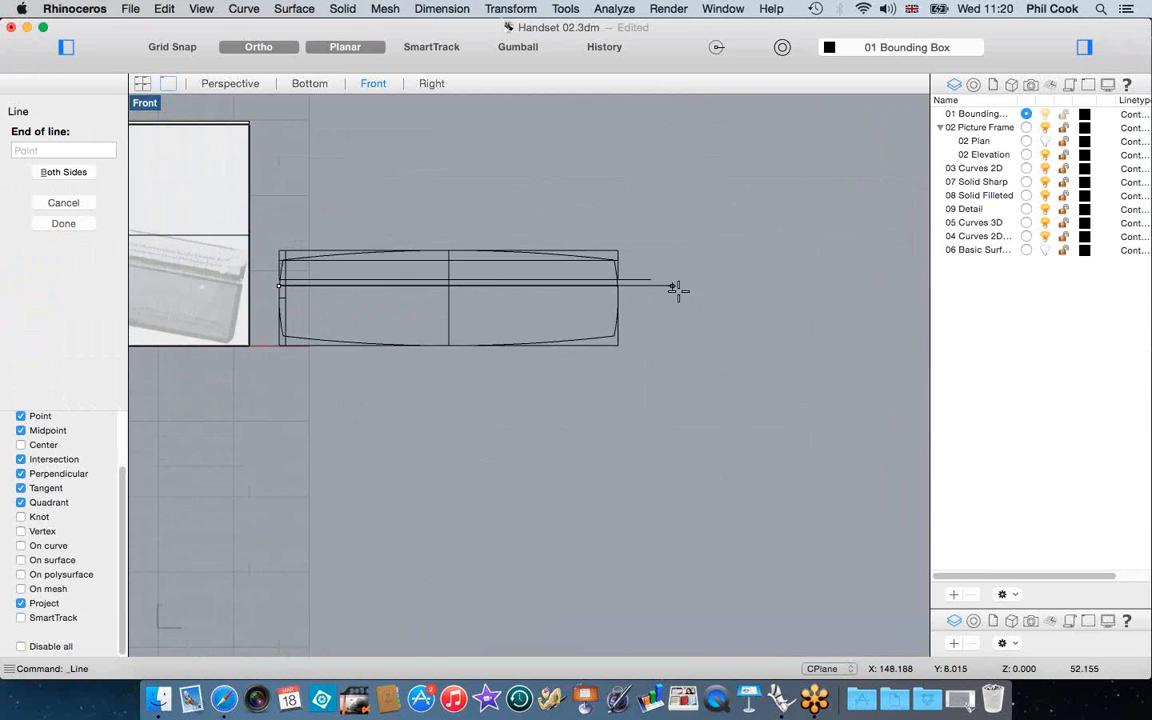
click(678, 288)
Delete the upper and lower construction rectangles around the curved outline
click(618, 348)
key(Delete)
click(615, 259)
key(Delete)
scroll(305, 268, up, 3)
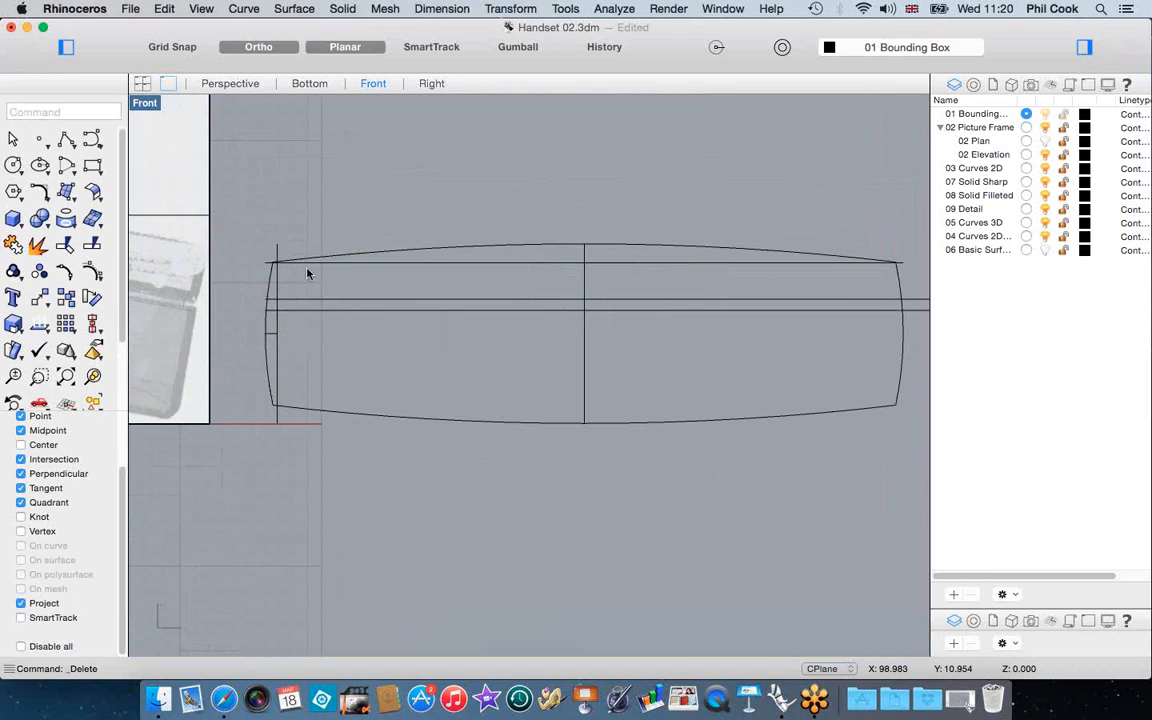
Delete the horizontal guide below the top arc, plus the vertical guide and short horizontal guide at the outline's left side
click(332, 265)
key(Delete)
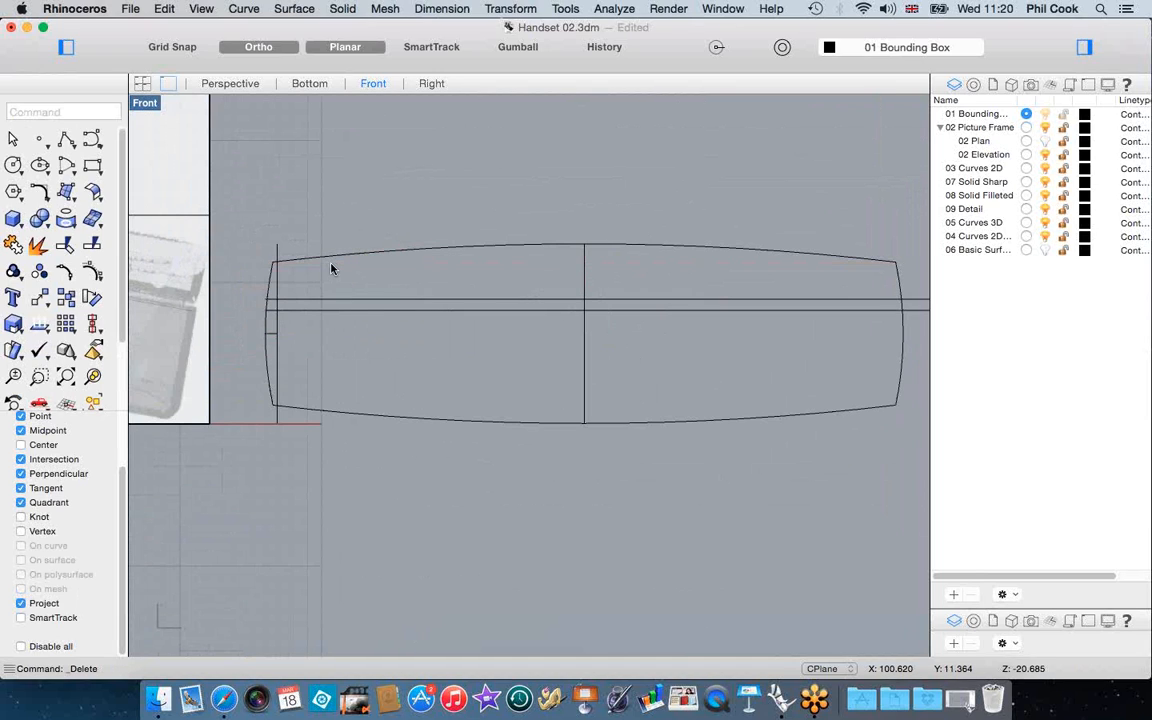
click(281, 289)
key(Delete)
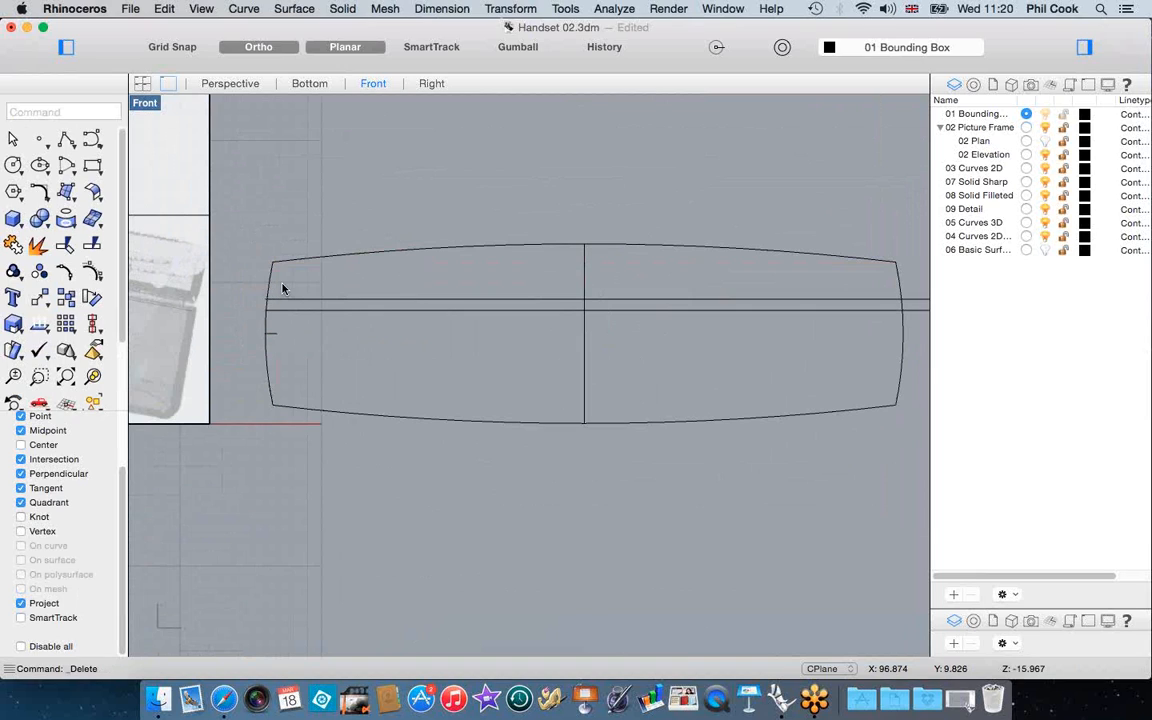
click(287, 331)
key(Delete)
Join the left, bottom, top and right arcs into one closed outline curve
scroll(270, 322, up, 3)
click(239, 349)
scroll(225, 352, down, 4)
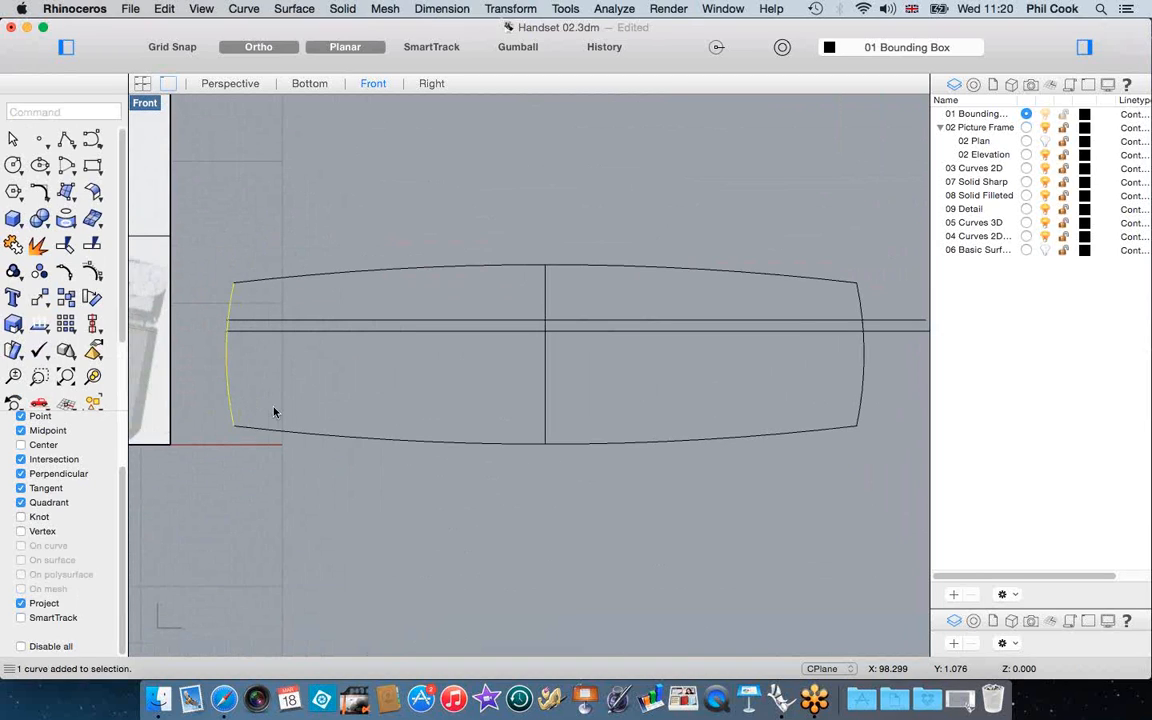
shift+click(246, 427)
shift+click(296, 279)
shift+click(862, 298)
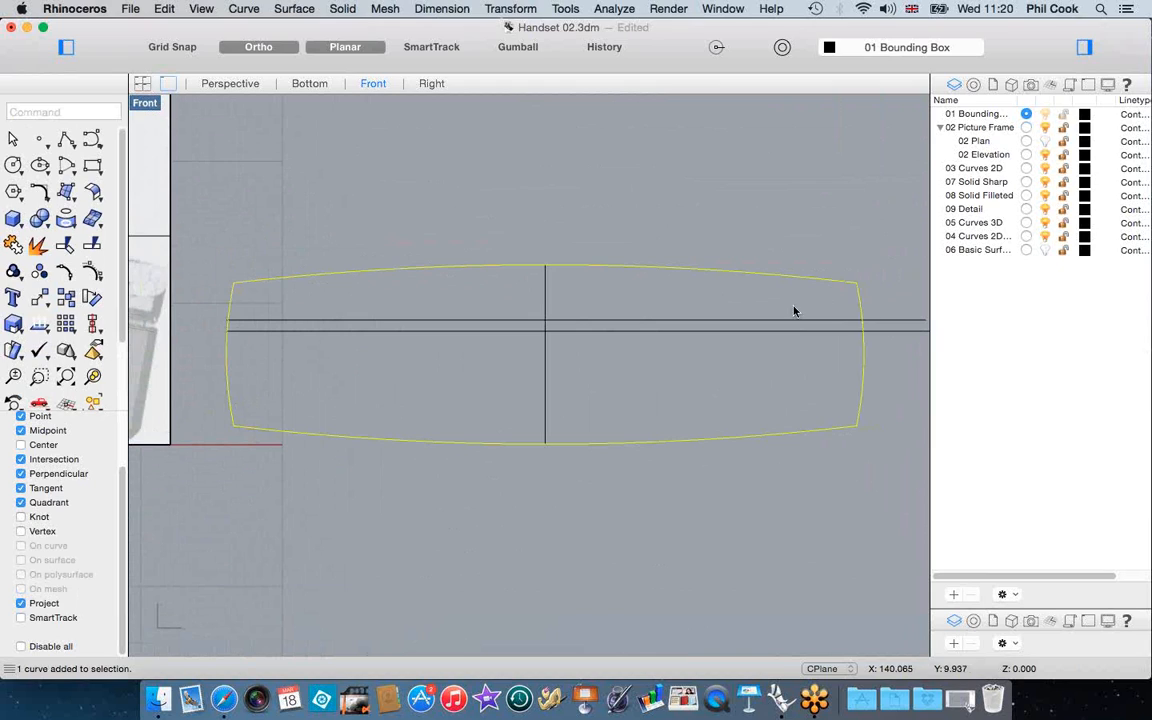
click(14, 244)
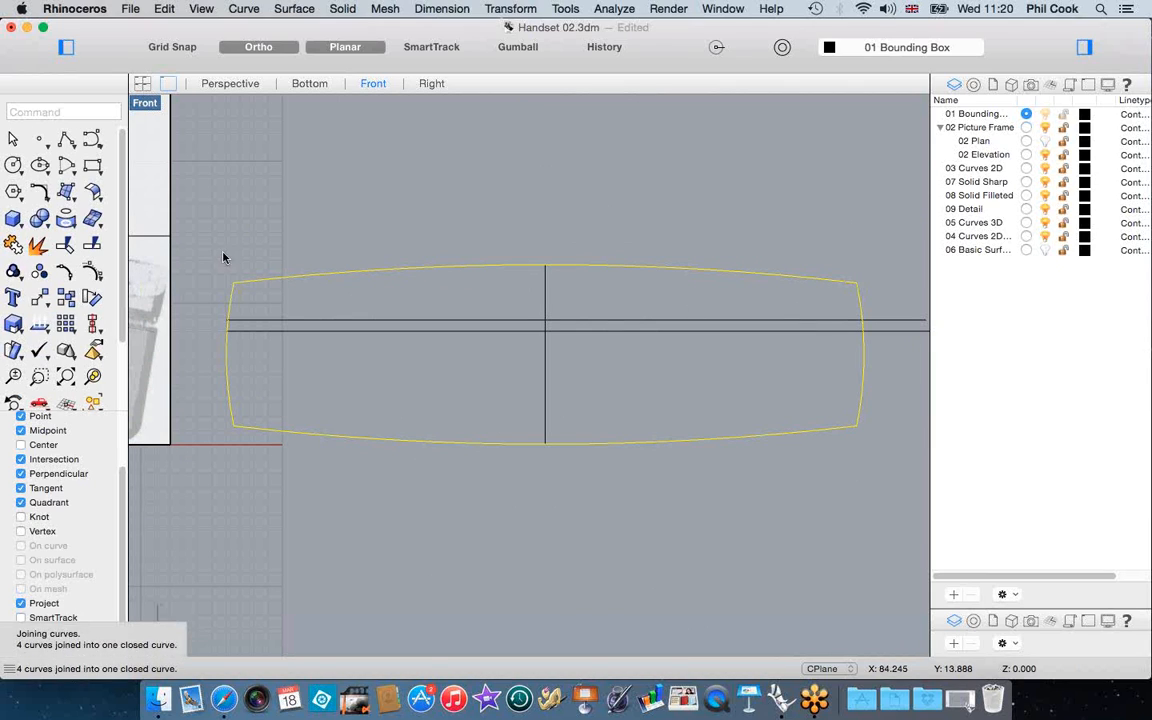
key(Escape)
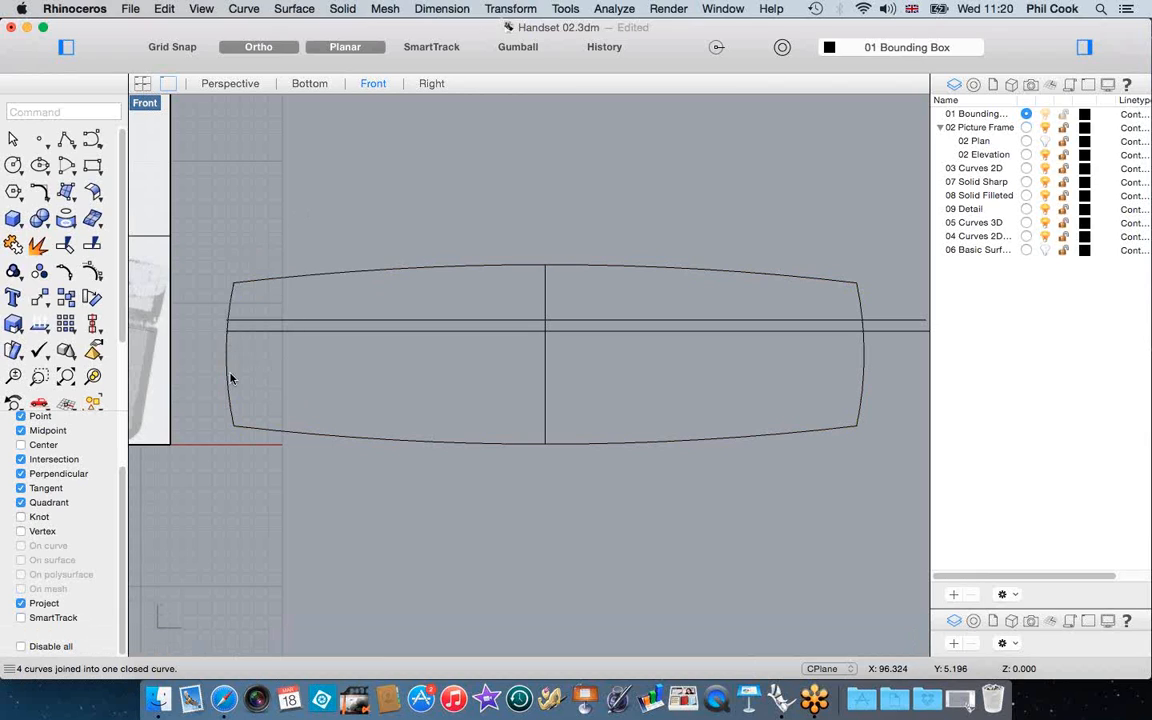
Split the closed outline using the two horizontal lines as cutting objects
click(91, 246)
click(348, 282)
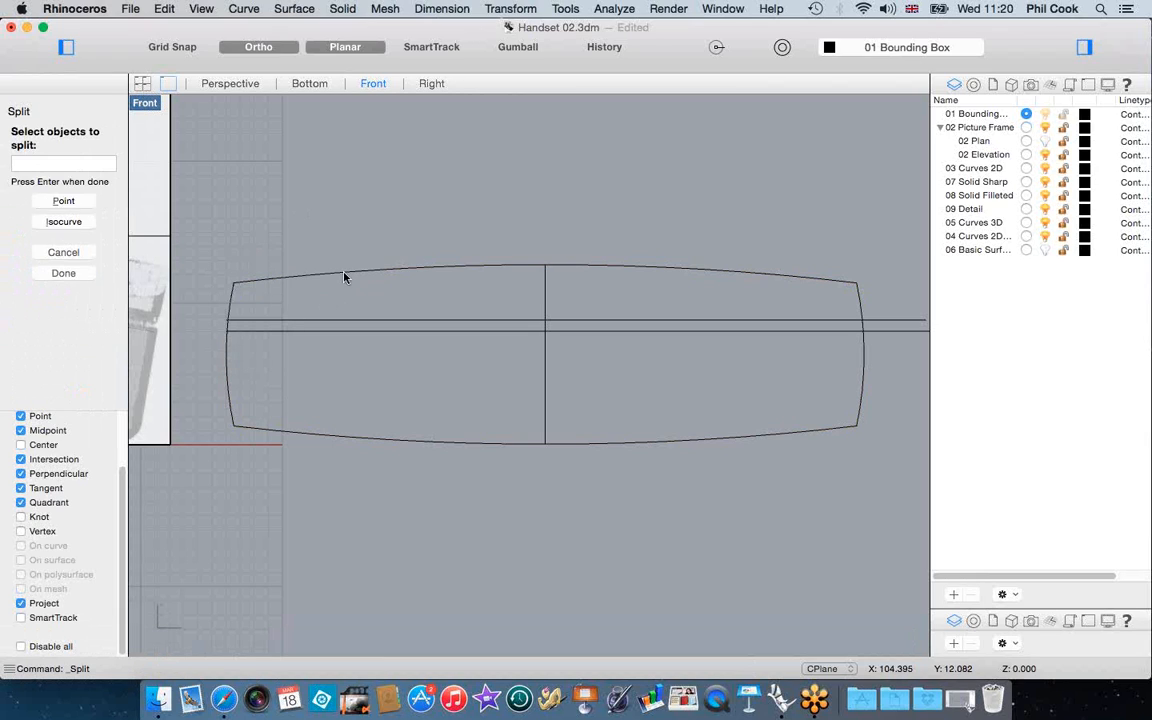
key(Return)
click(290, 323)
click(289, 332)
key(Return)
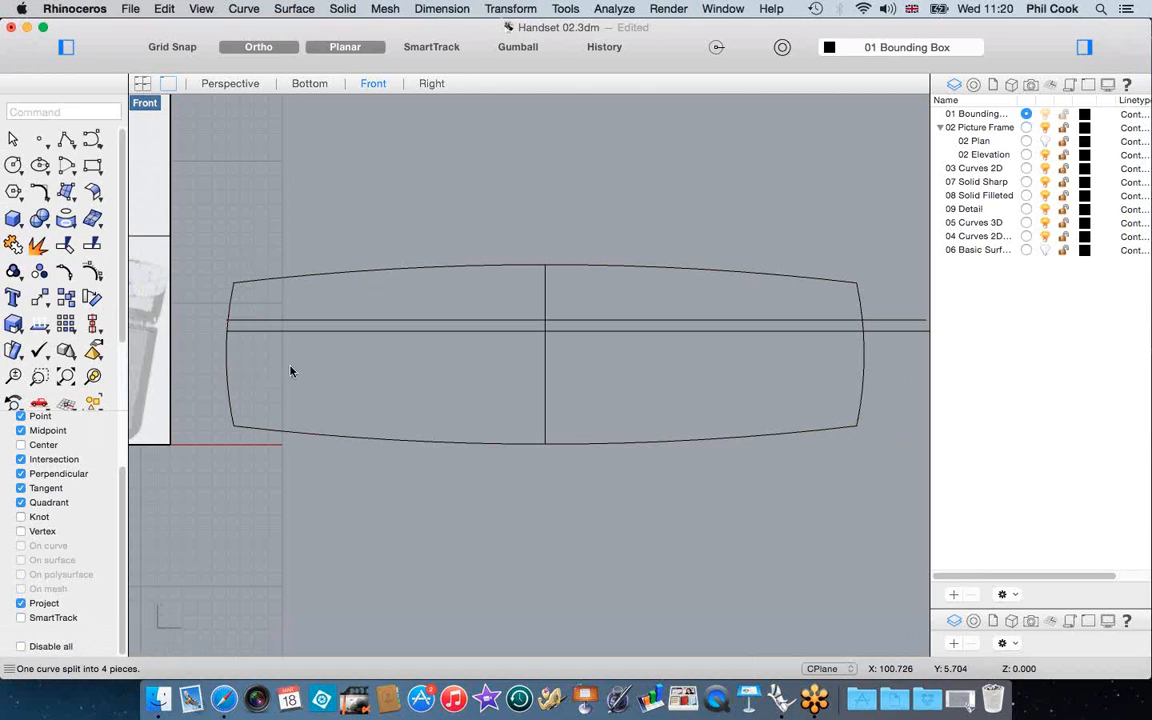
Check the split outline pieces and delete the two horizontal cutting lines
click(227, 378)
click(319, 278)
scroll(232, 362, down, 3)
key(Escape)
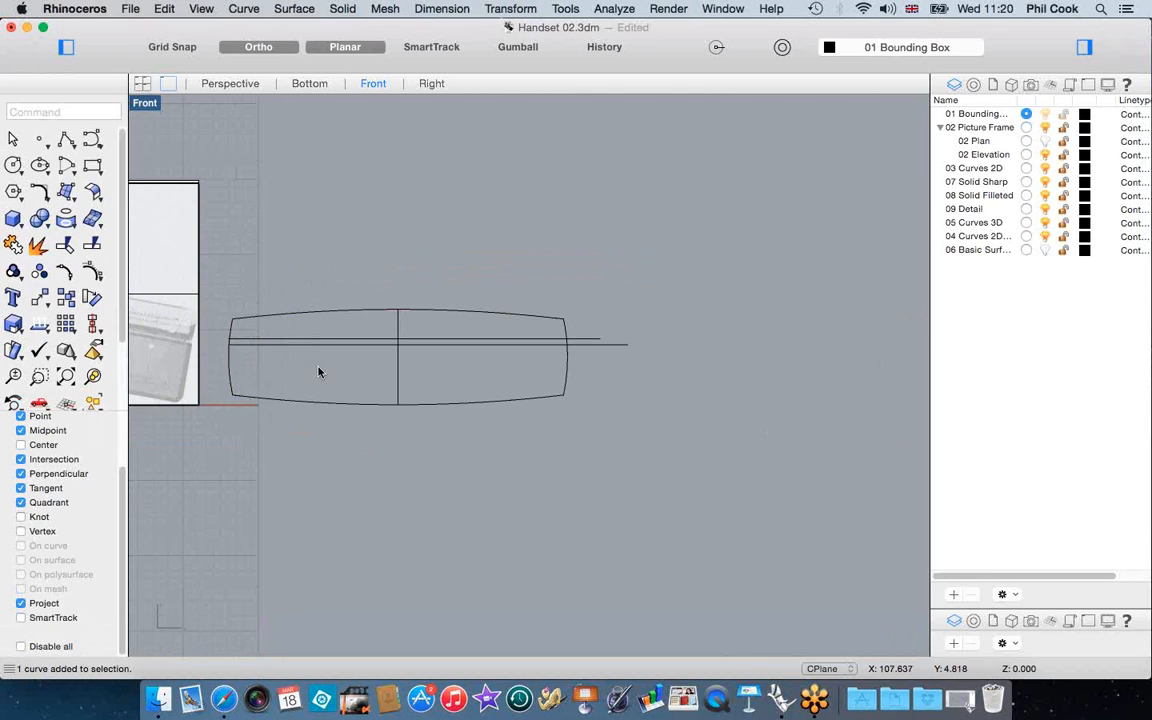
drag(286, 343, 282, 336)
key(Delete)
Delete the short left and right side segments between the cuts to leave a gap between the upper and lower parts
scroll(220, 335, up, 4)
drag(228, 333, 336, 399)
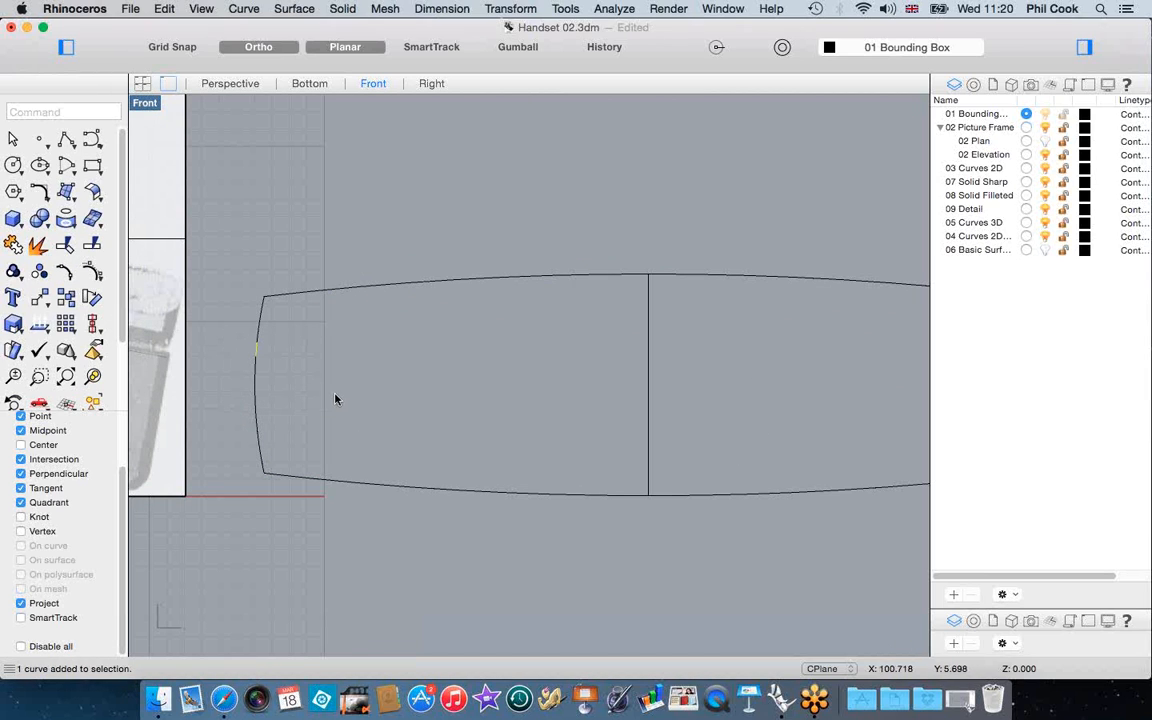
key(Delete)
scroll(309, 375, down, 4)
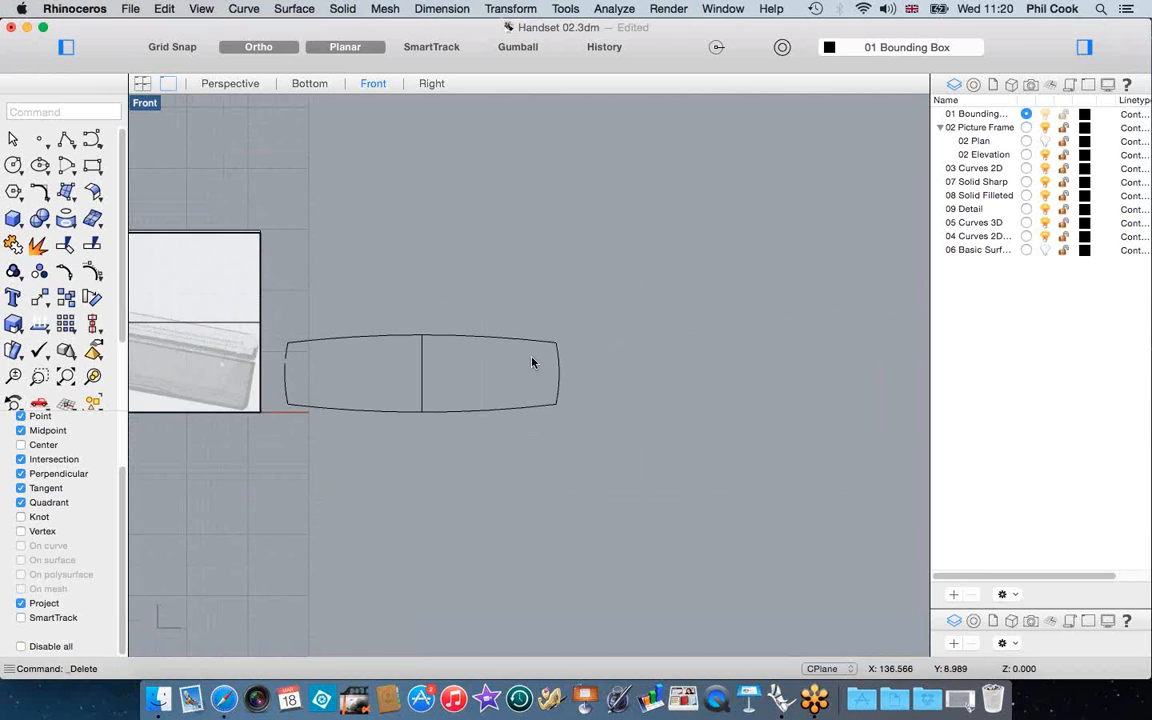
scroll(323, 376, up, 3)
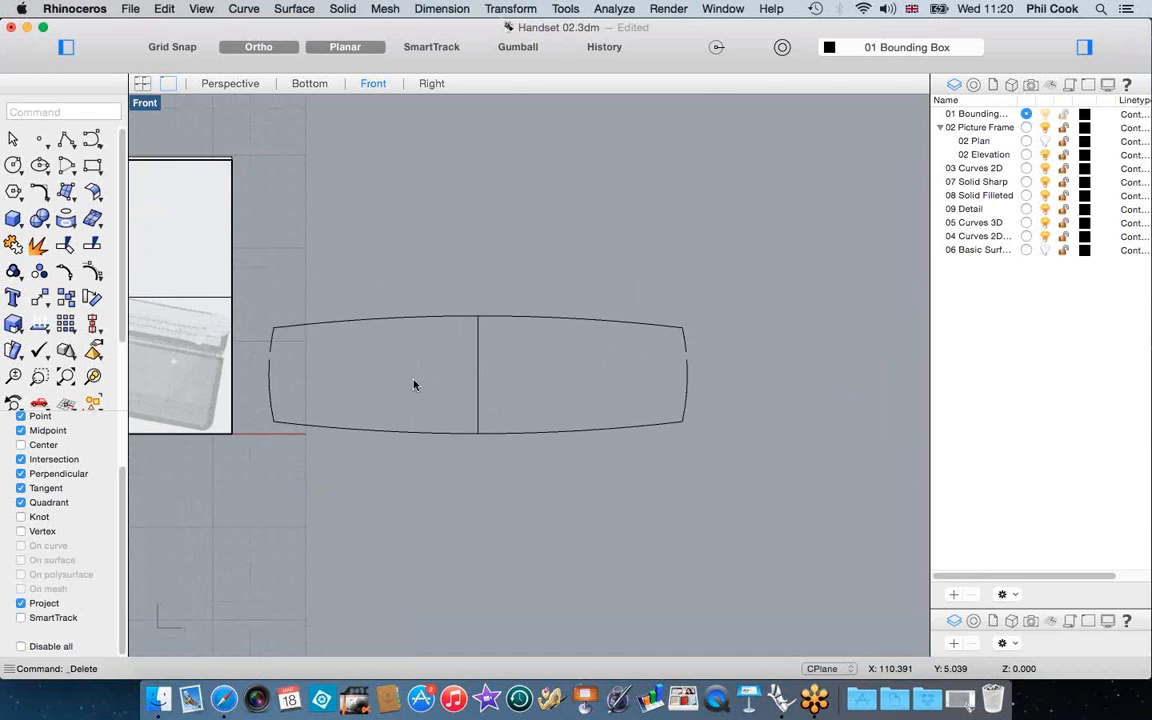
scroll(315, 396, up, 3)
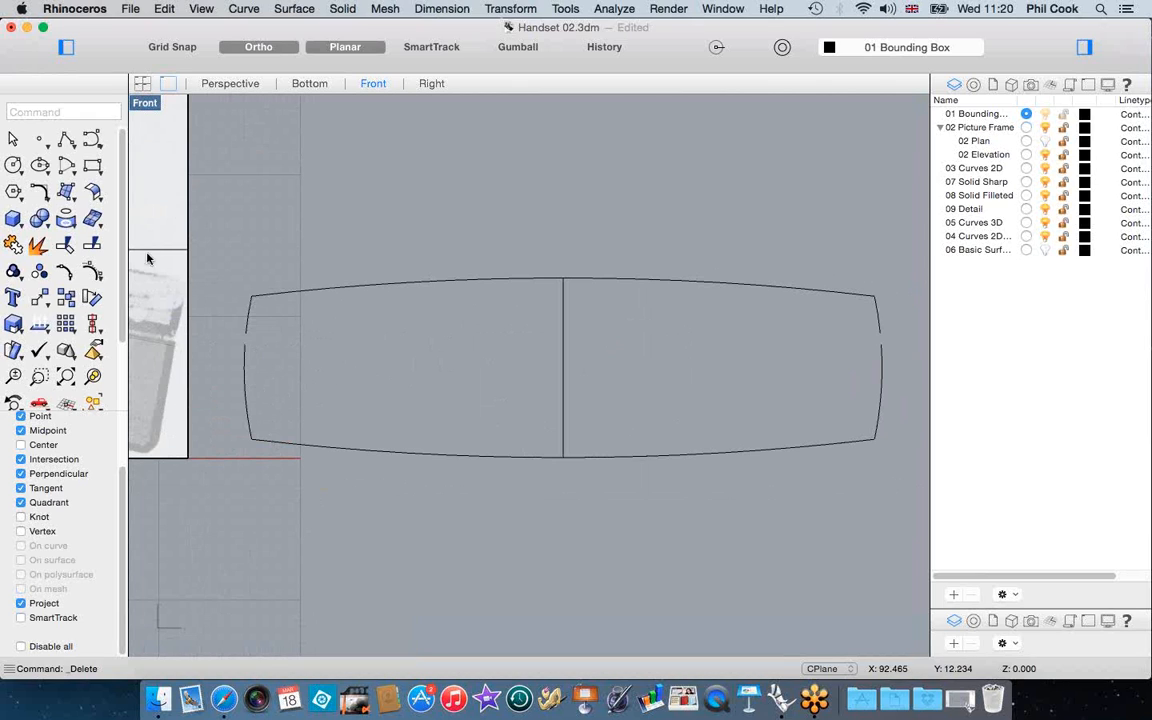
Draw a horizontal line between the upper part's two open ends to close its bottom edge
click(65, 140)
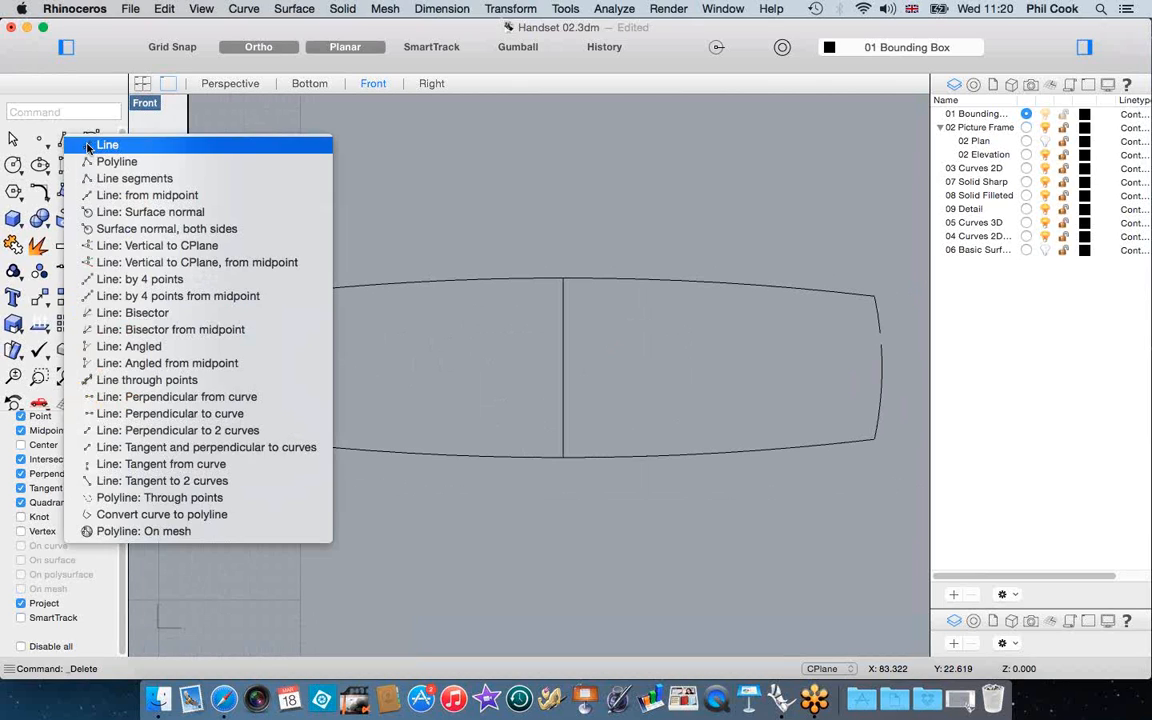
click(100, 144)
click(245, 337)
scroll(246, 336, down, 3)
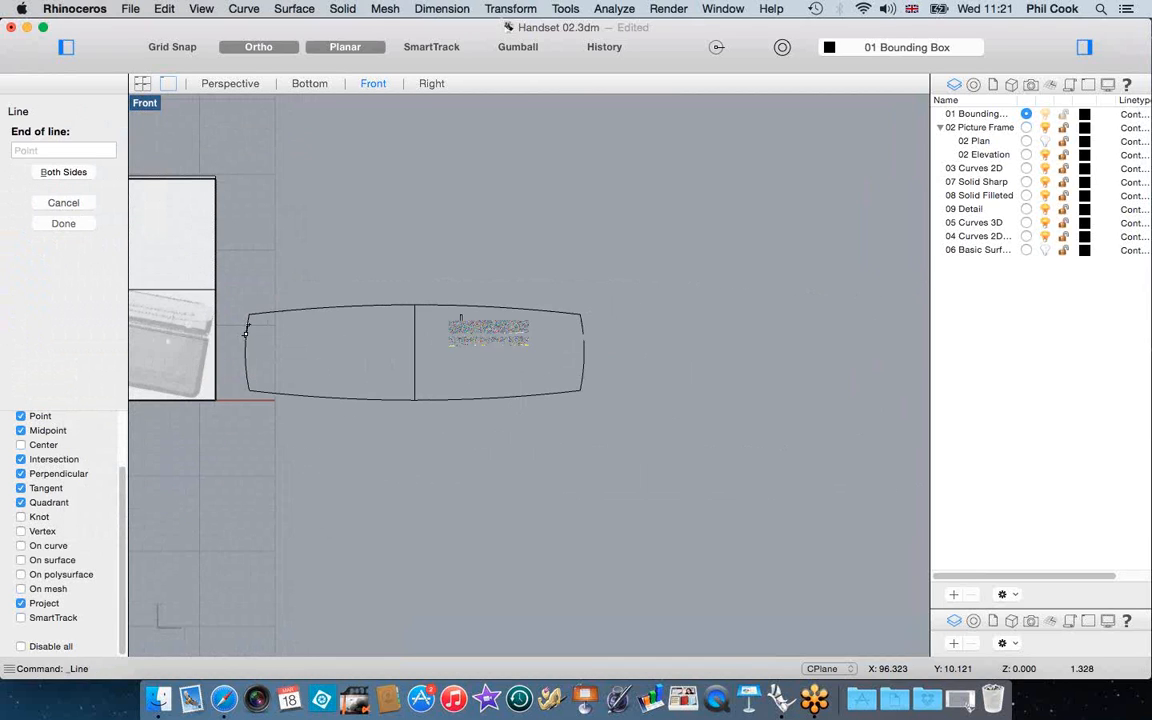
click(581, 338)
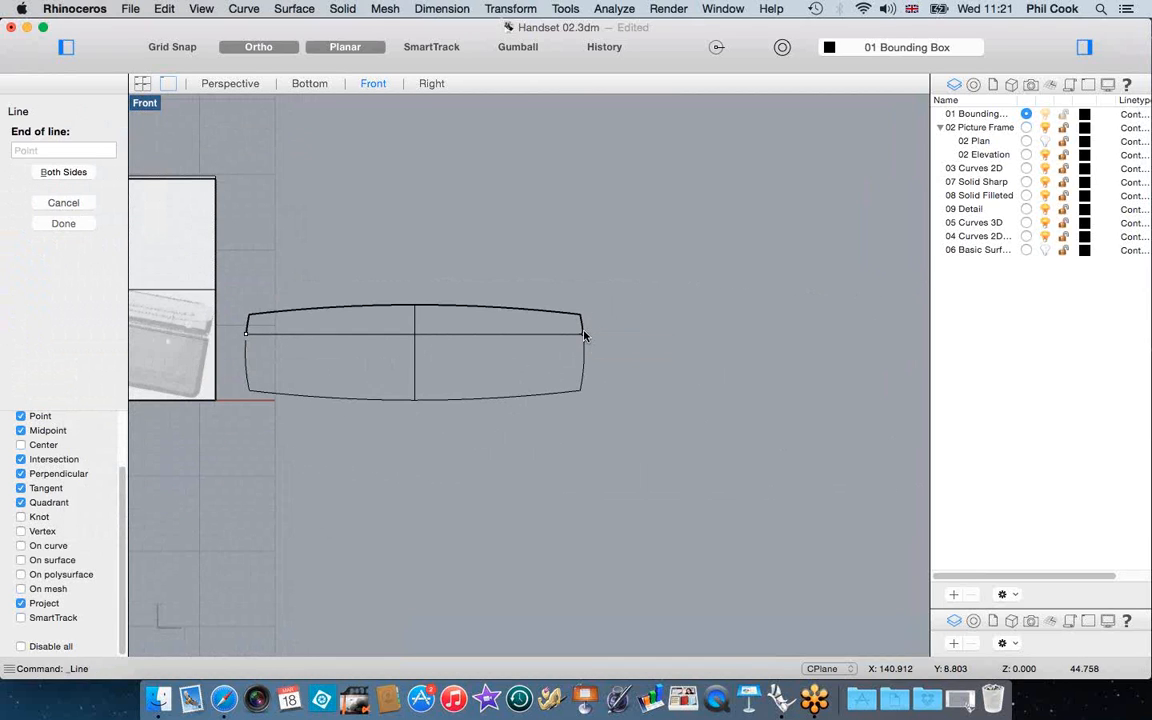
scroll(261, 346, up, 3)
Draw a horizontal line between the lower part's two open ends to close its top edge
key(Return)
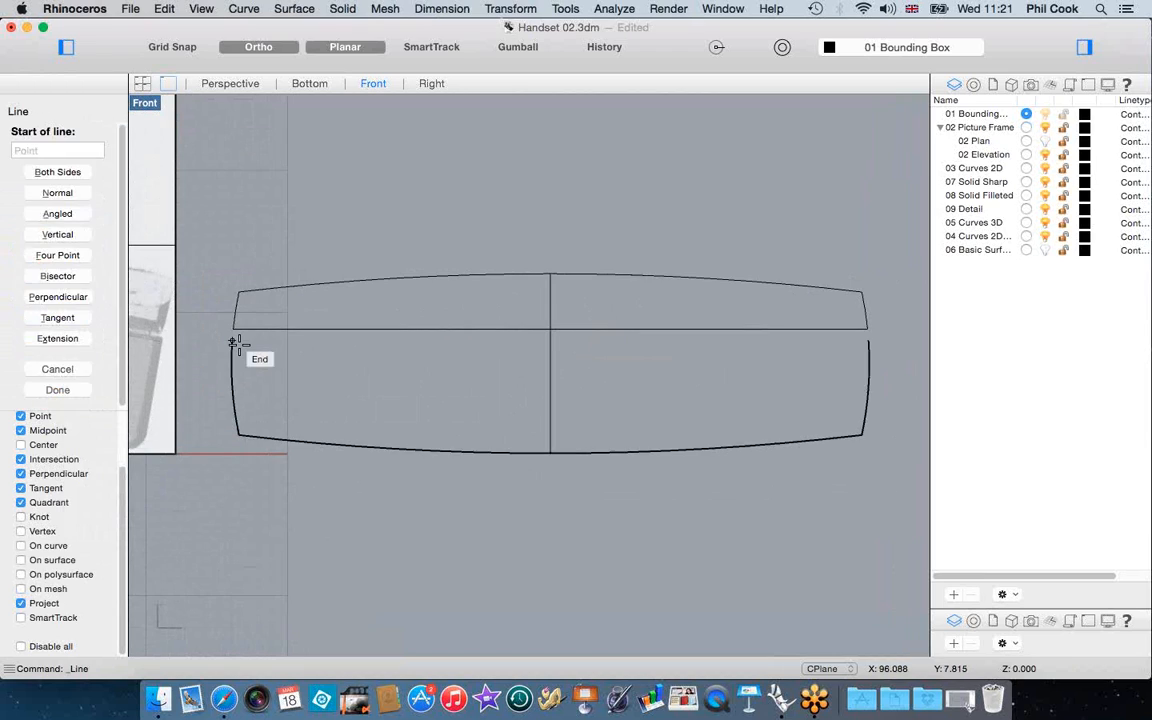
click(232, 340)
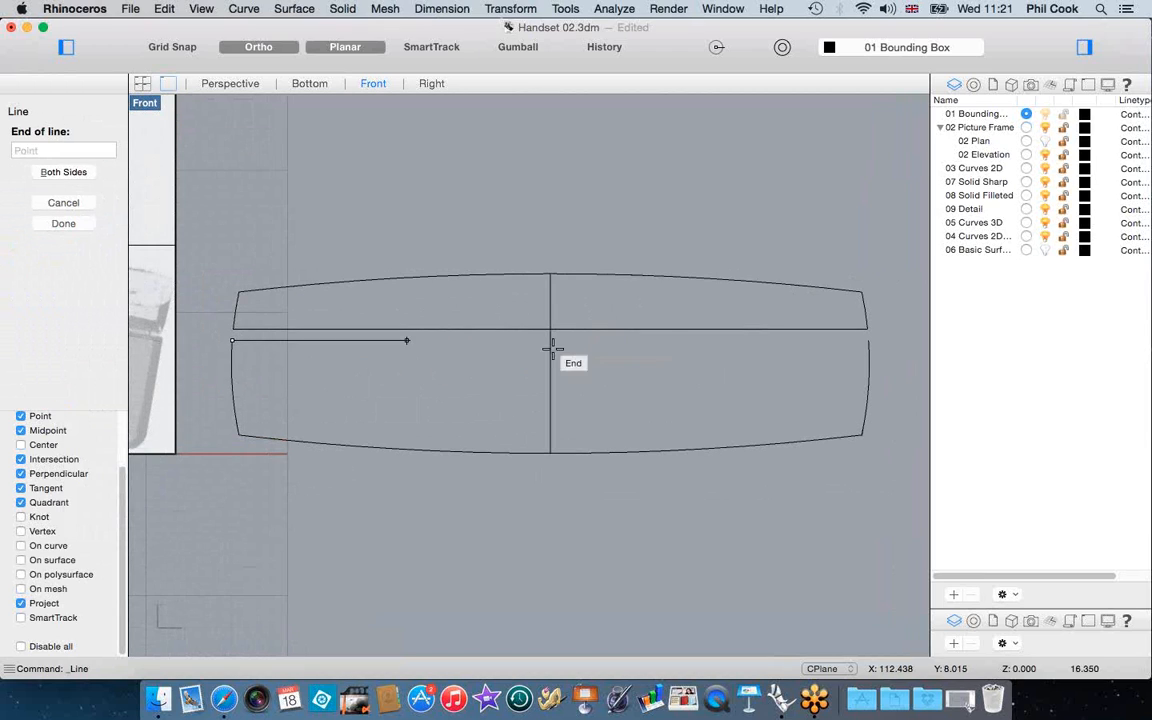
click(867, 341)
scroll(252, 352, up, 5)
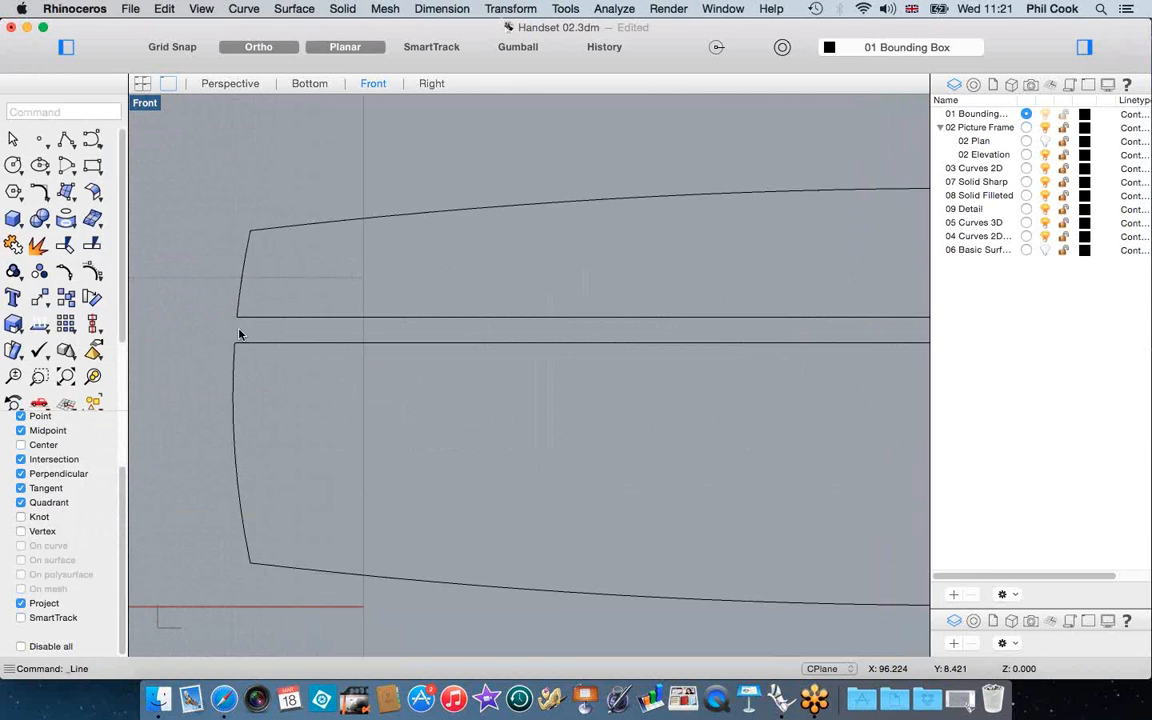
Draw a short vertical line across the gap near the left end, overlapping both the upper and lower parts
key(Return)
scroll(265, 349, down, 5)
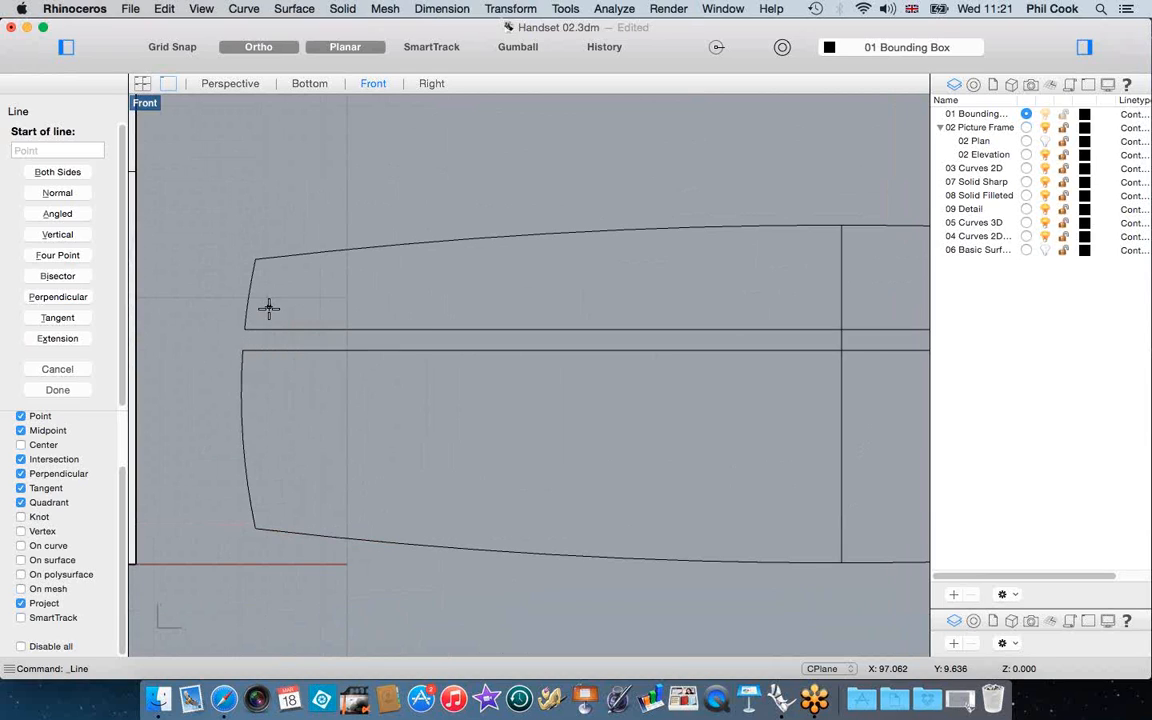
click(269, 311)
click(269, 368)
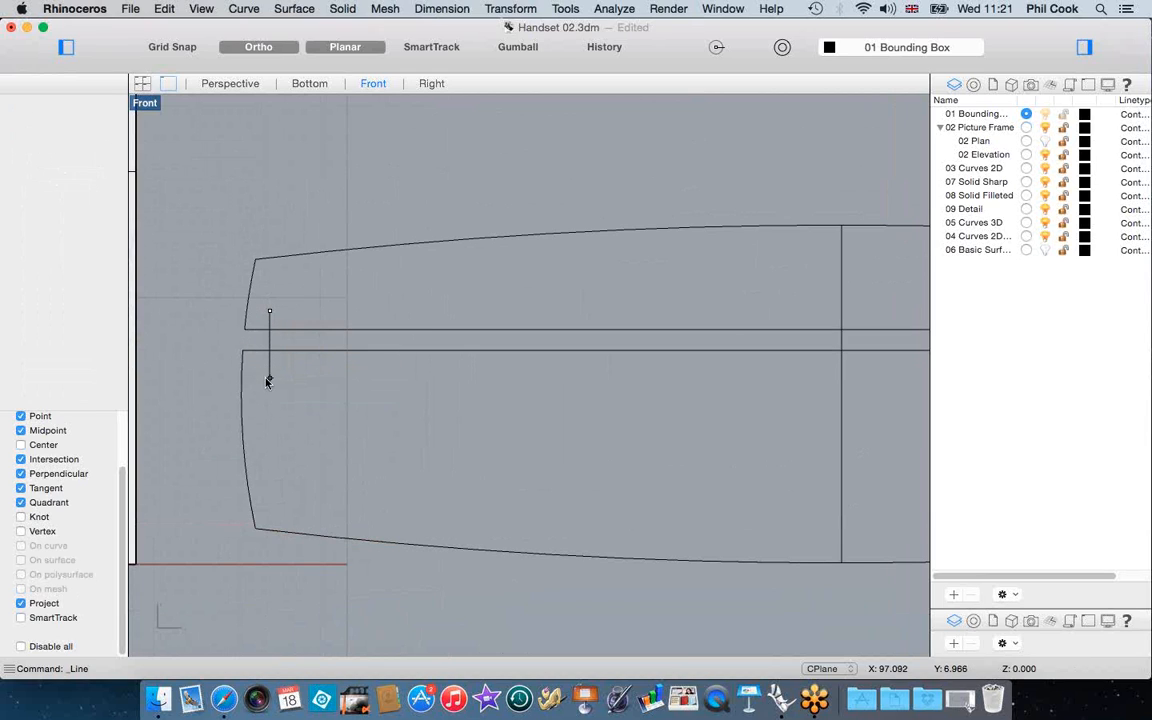
Move the short vertical line slightly left, closer to the outline's left side
click(269, 372)
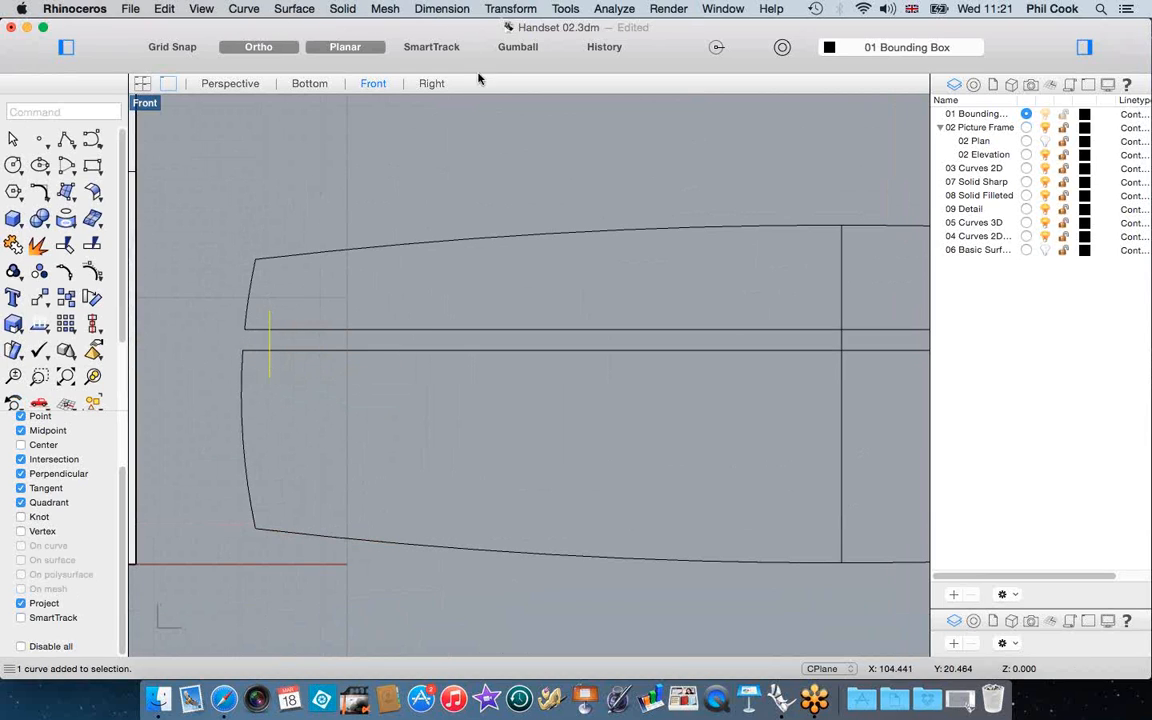
click(510, 9)
click(565, 29)
click(377, 393)
click(362, 393)
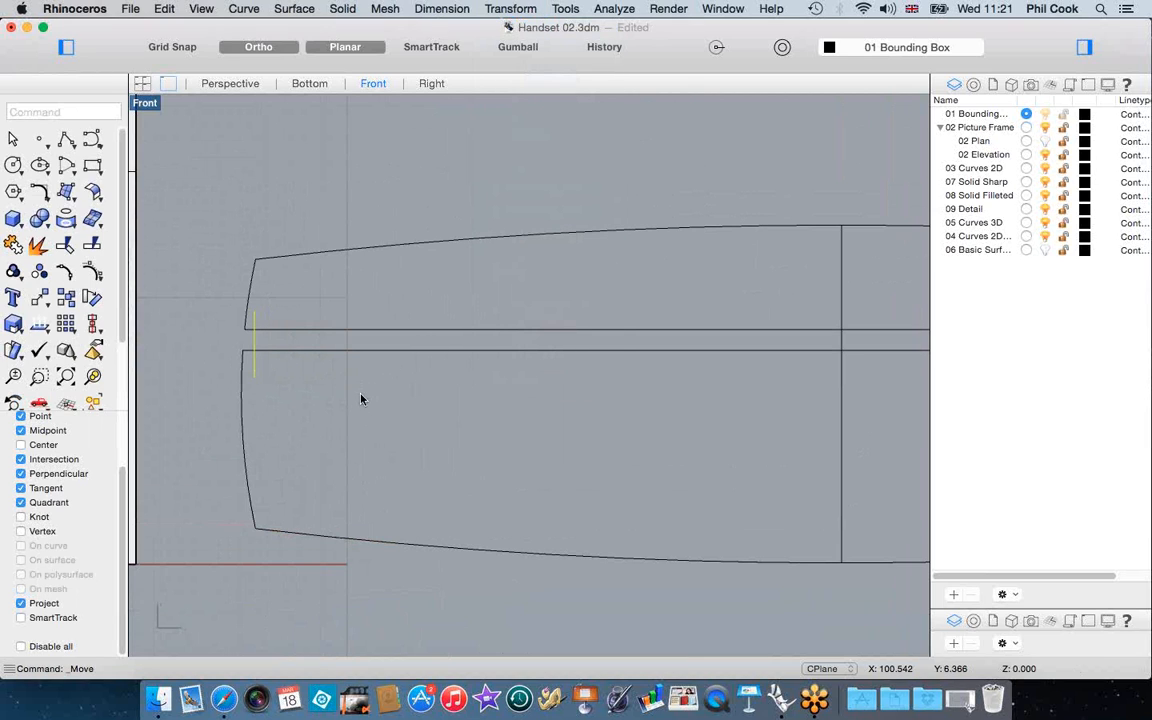
Mirror the short vertical line about the vertical centre line to the outline's right side
scroll(283, 375, down, 3)
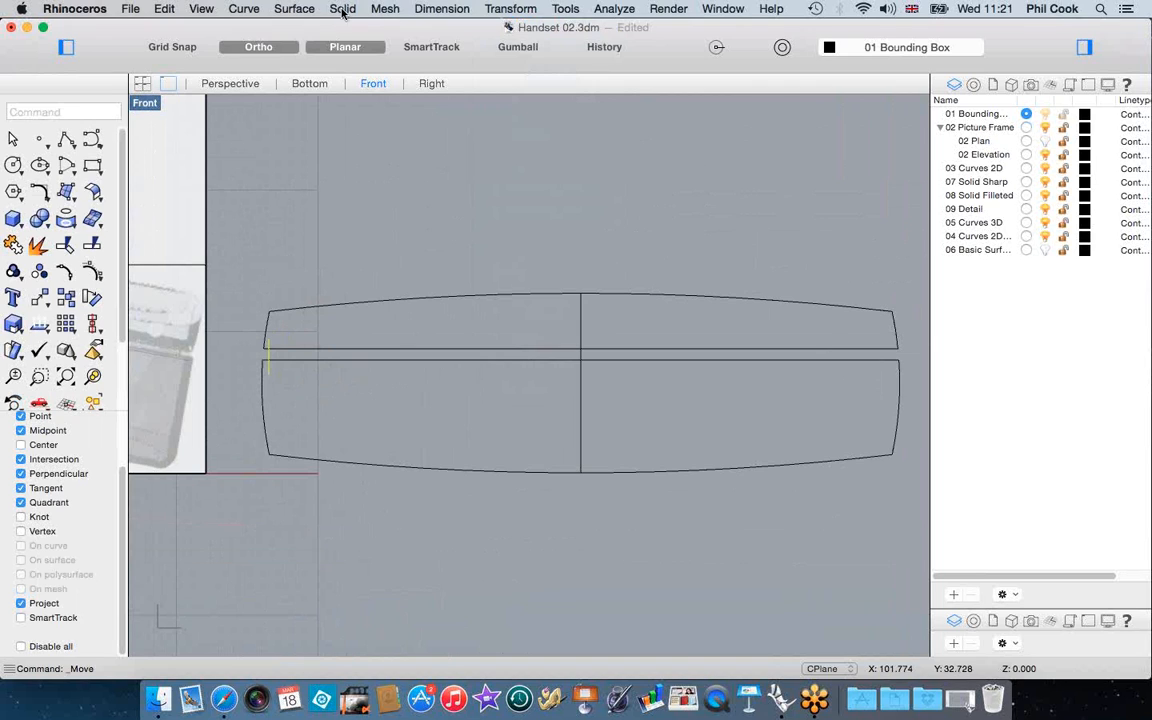
click(509, 9)
click(543, 118)
click(581, 293)
click(528, 245)
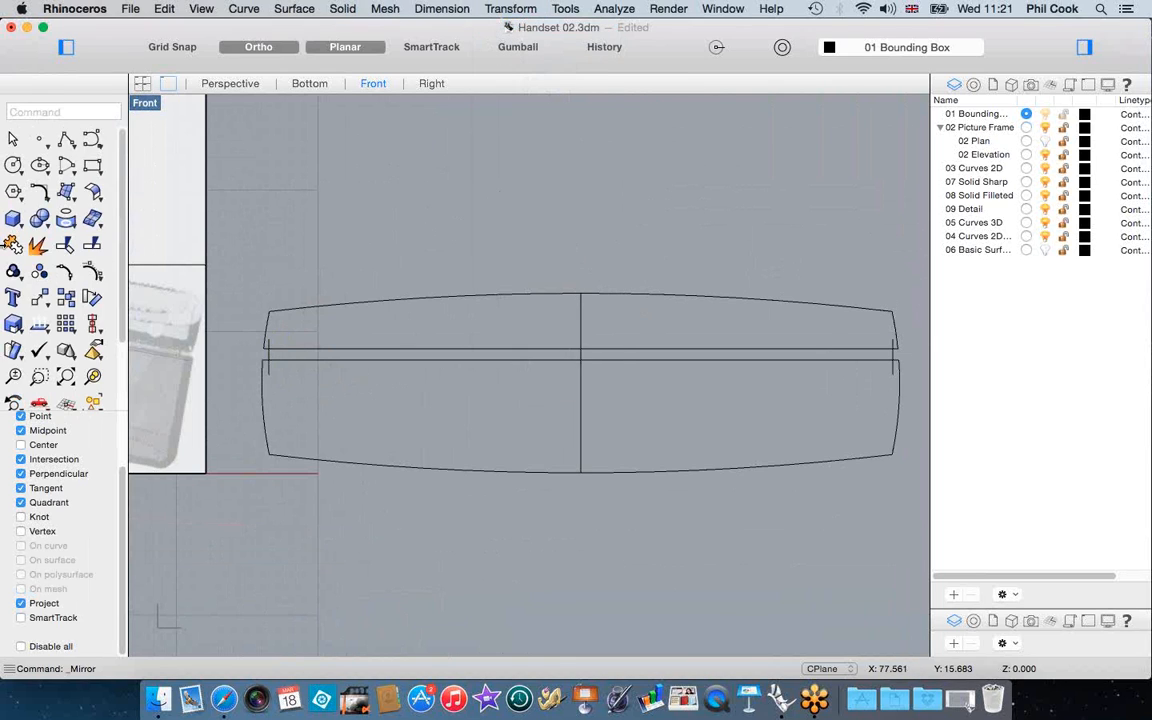
Draw a rectangle from the left short line's upper end to the right short line's lower end
click(91, 164)
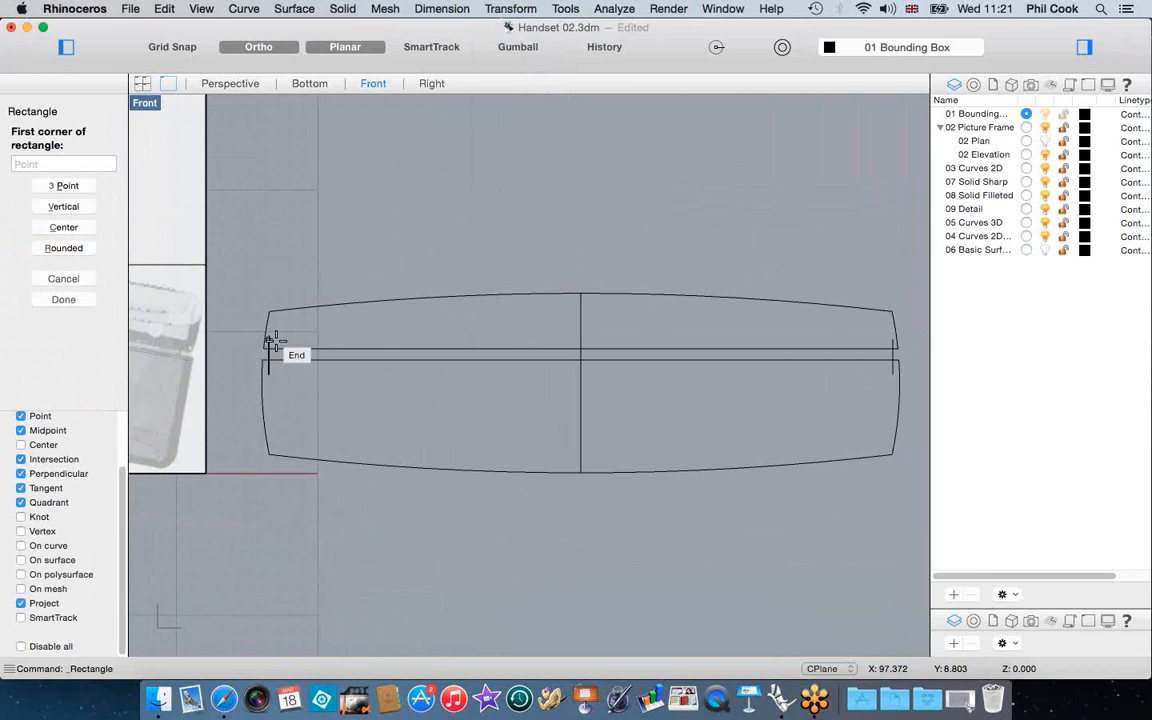
click(268, 340)
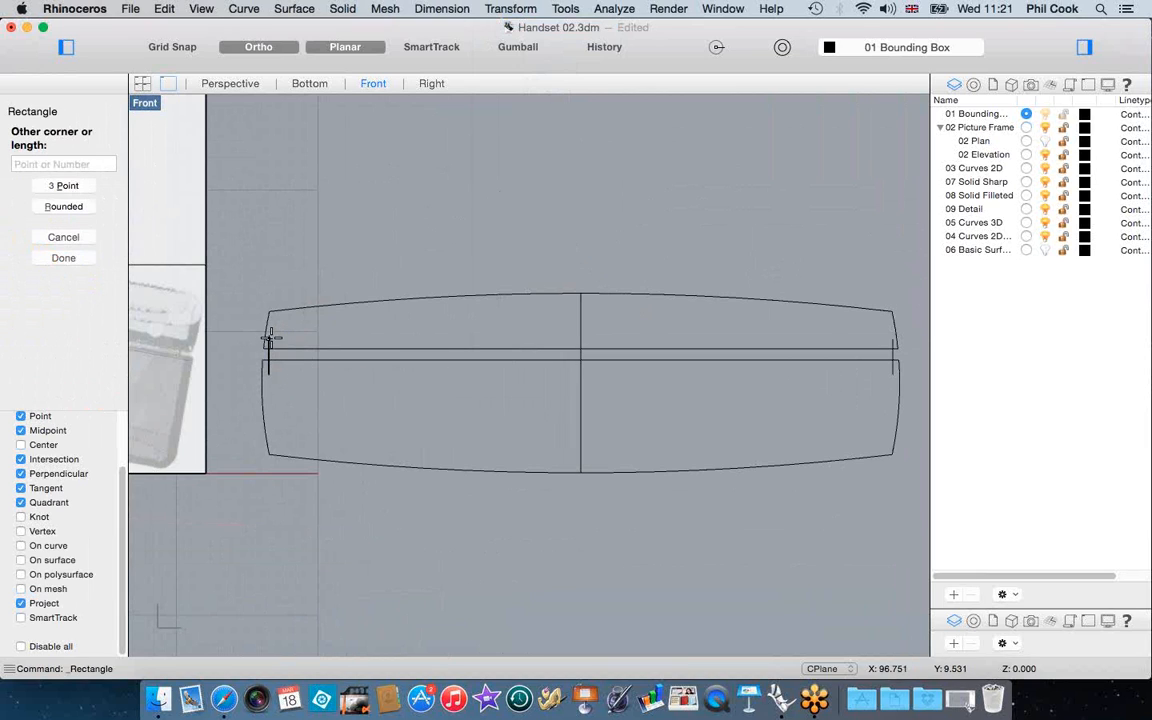
click(893, 374)
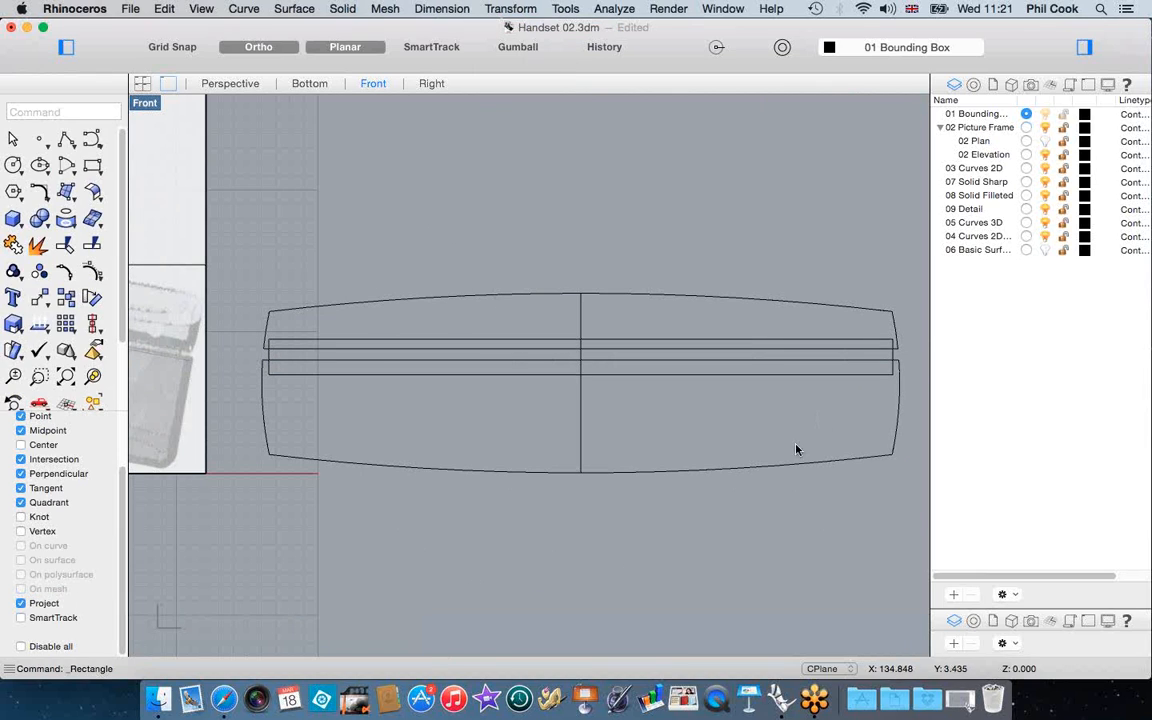
Delete the two short vertical guide lines at the inner rectangle's left and right ends
click(274, 360)
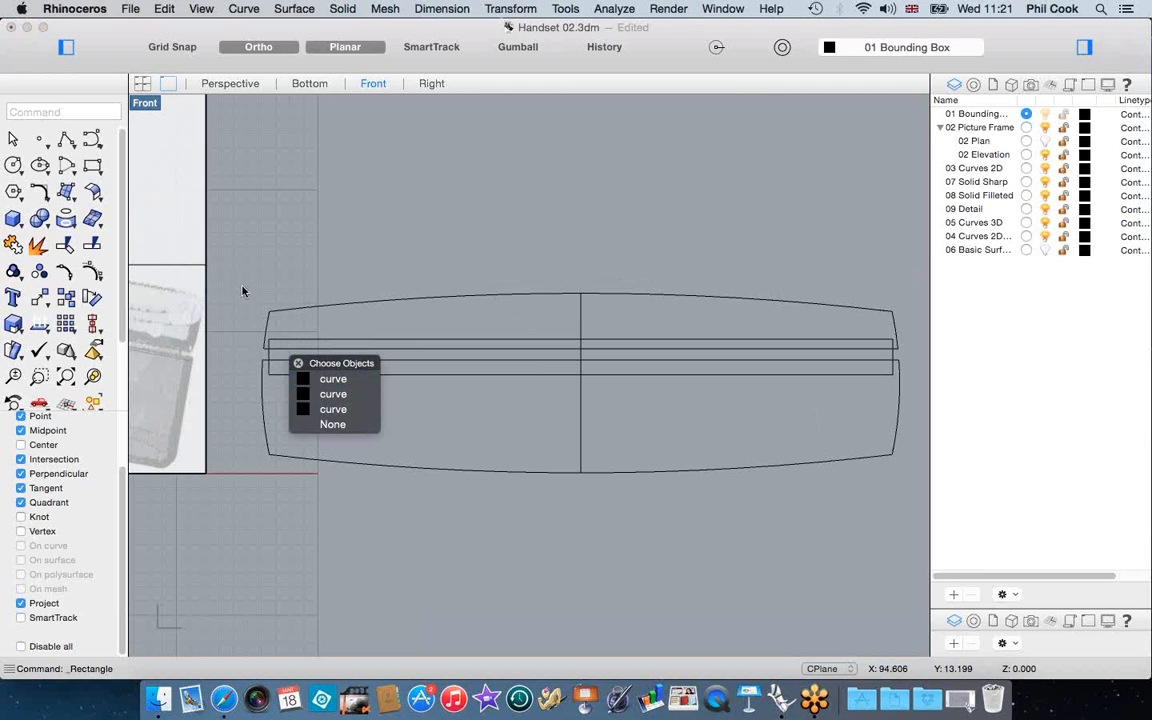
key(Escape)
click(263, 358)
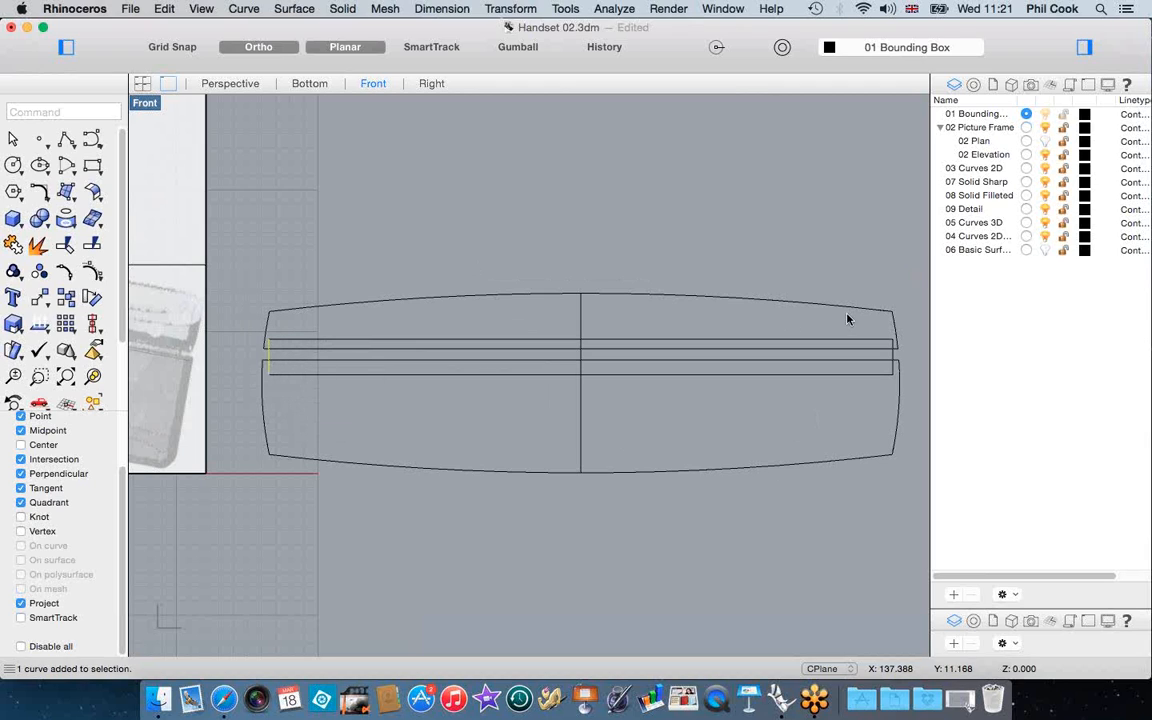
key(Delete)
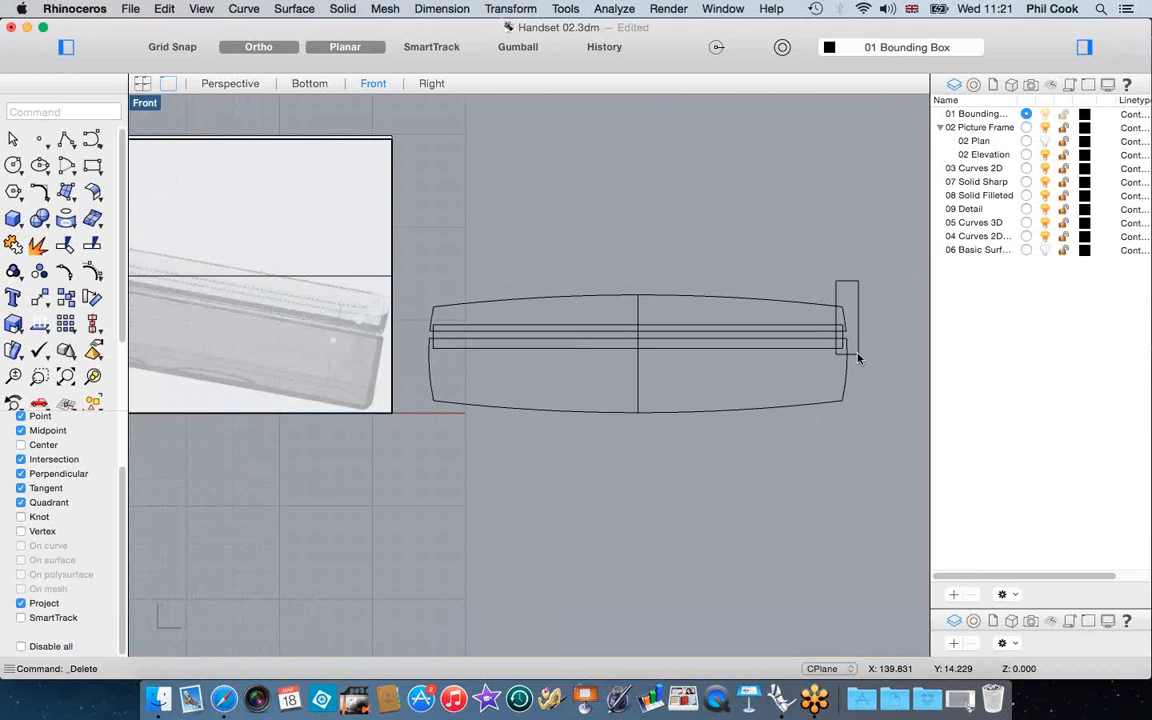
scroll(845, 368, up, 4)
Join the end-view outline's lower curve and its horizontal closing line into one closed curve
click(842, 374)
scroll(842, 374, down, 2)
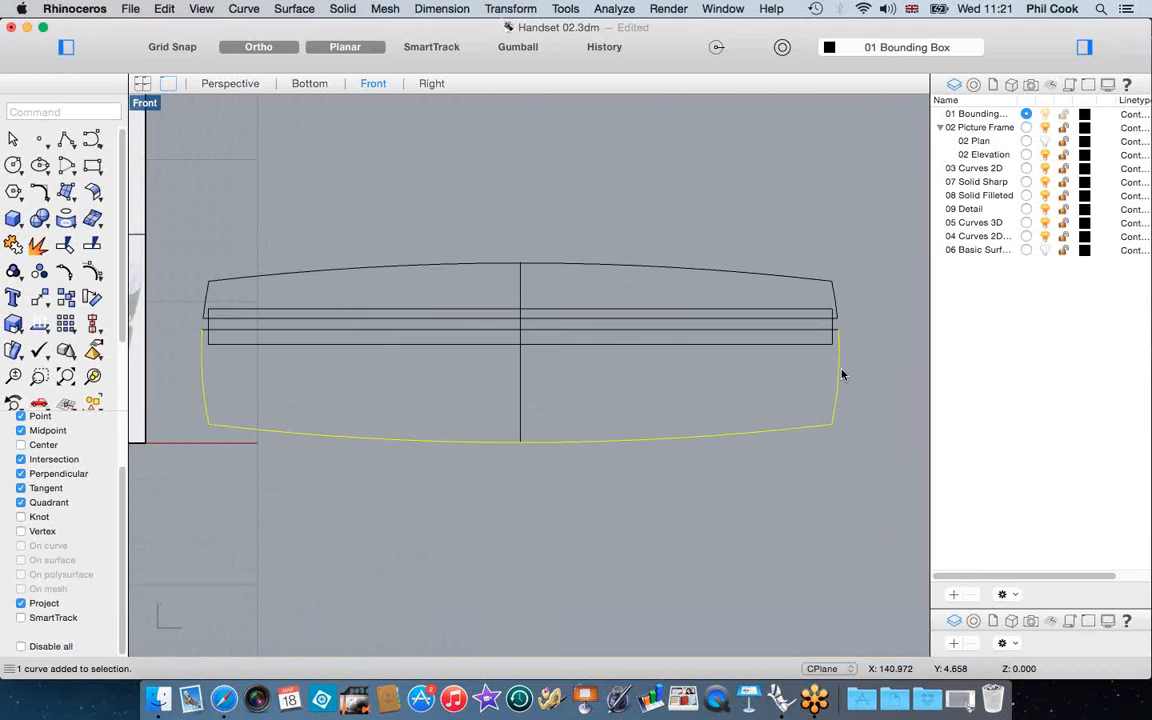
shift+click(280, 331)
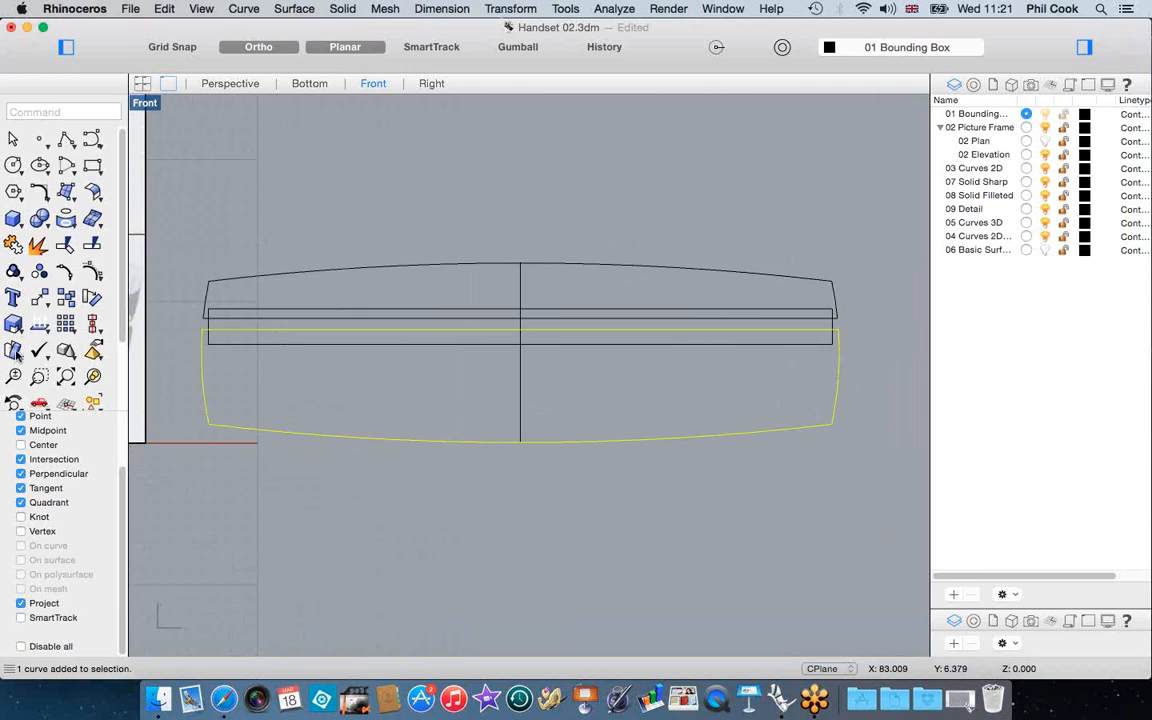
click(13, 247)
click(277, 239)
Join the end-view outline's upper curve and its horizontal closing line into one closed curve
click(252, 277)
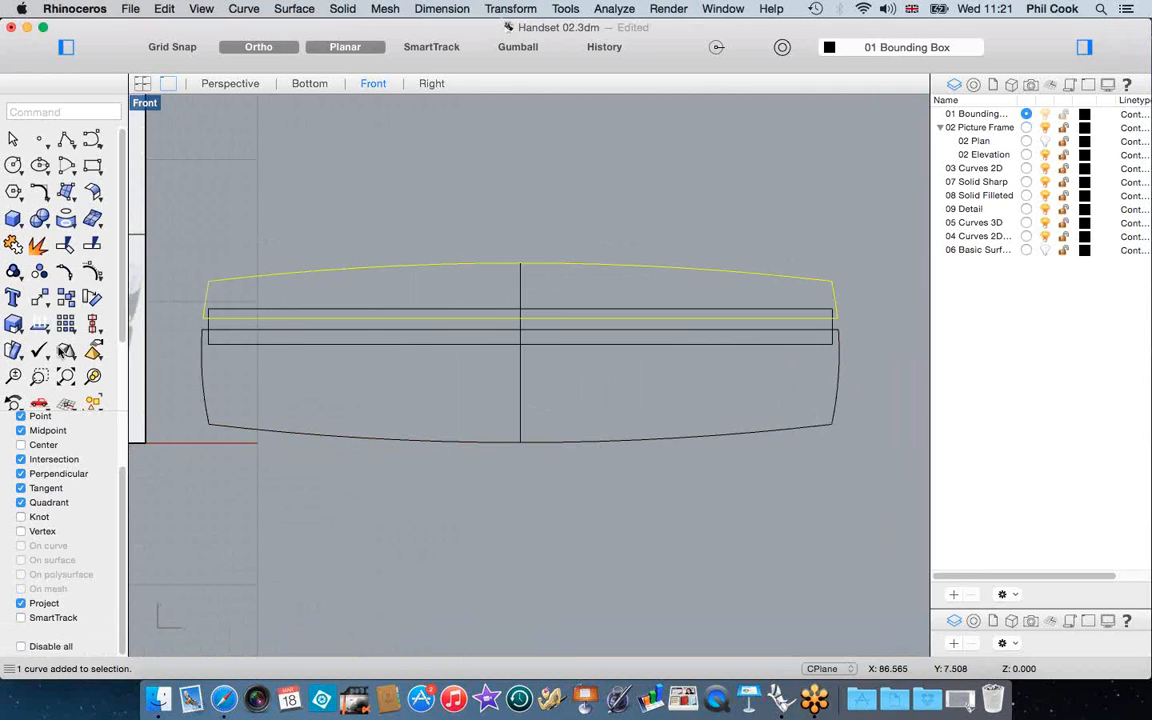
click(13, 242)
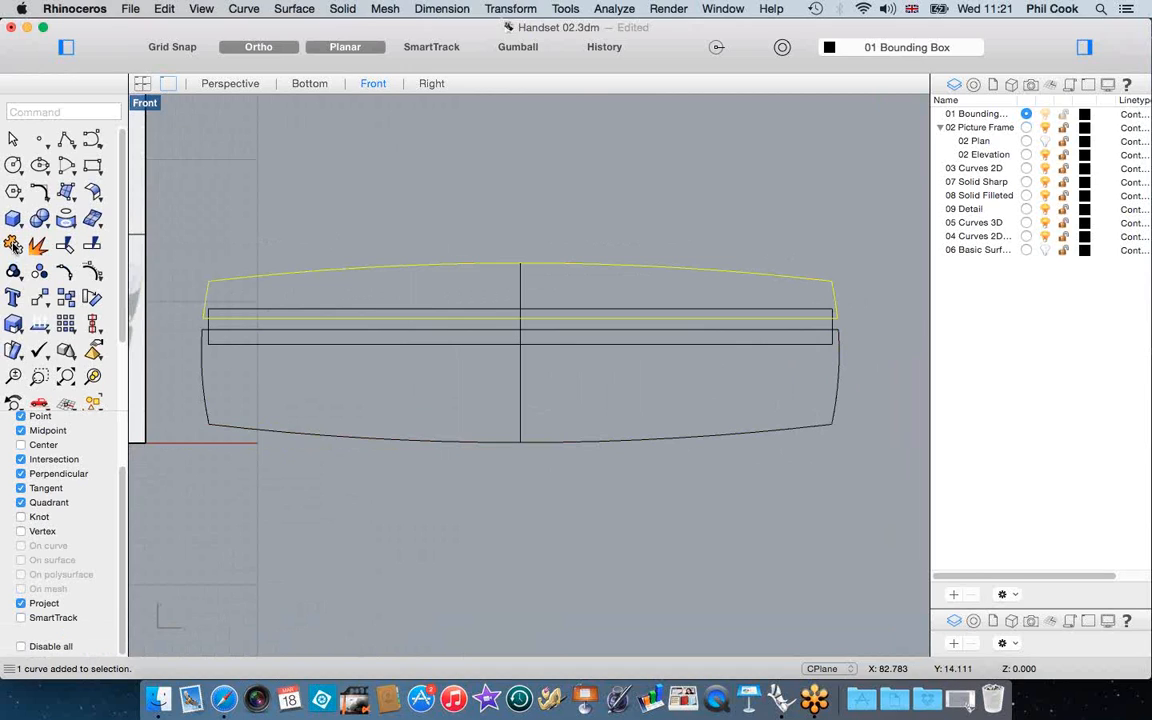
click(272, 314)
click(373, 212)
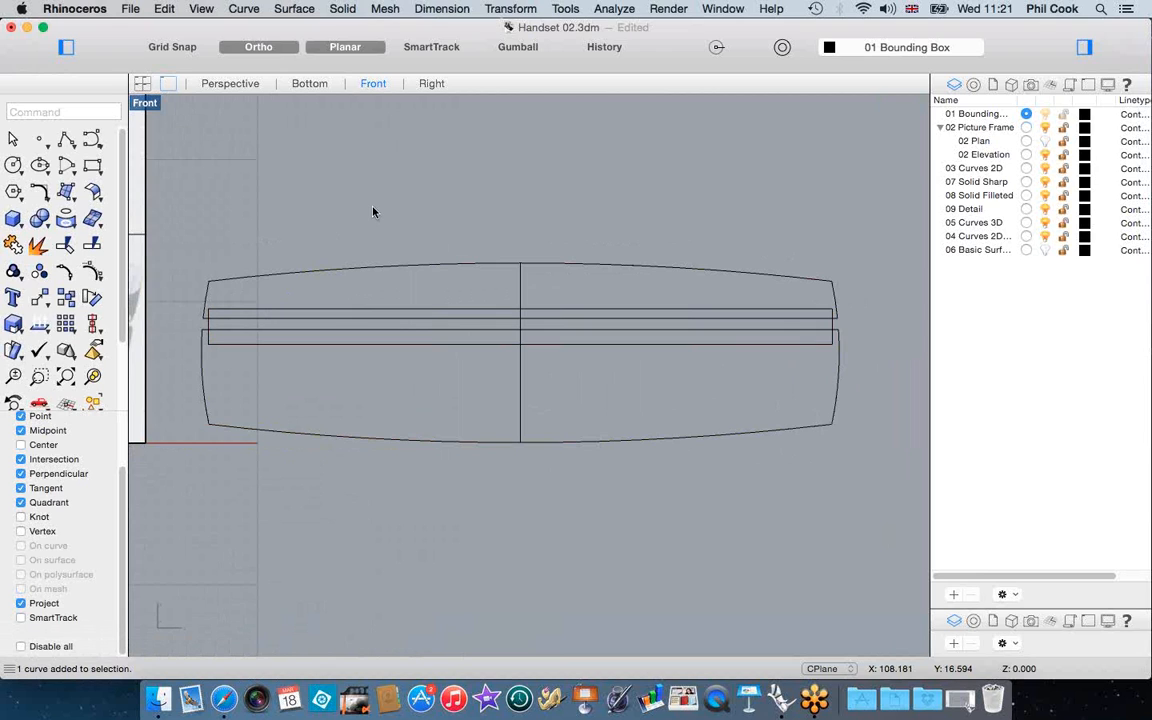
Hide the 02 Picture Frame layer so the reference images are turned off
scroll(473, 337, down, 5)
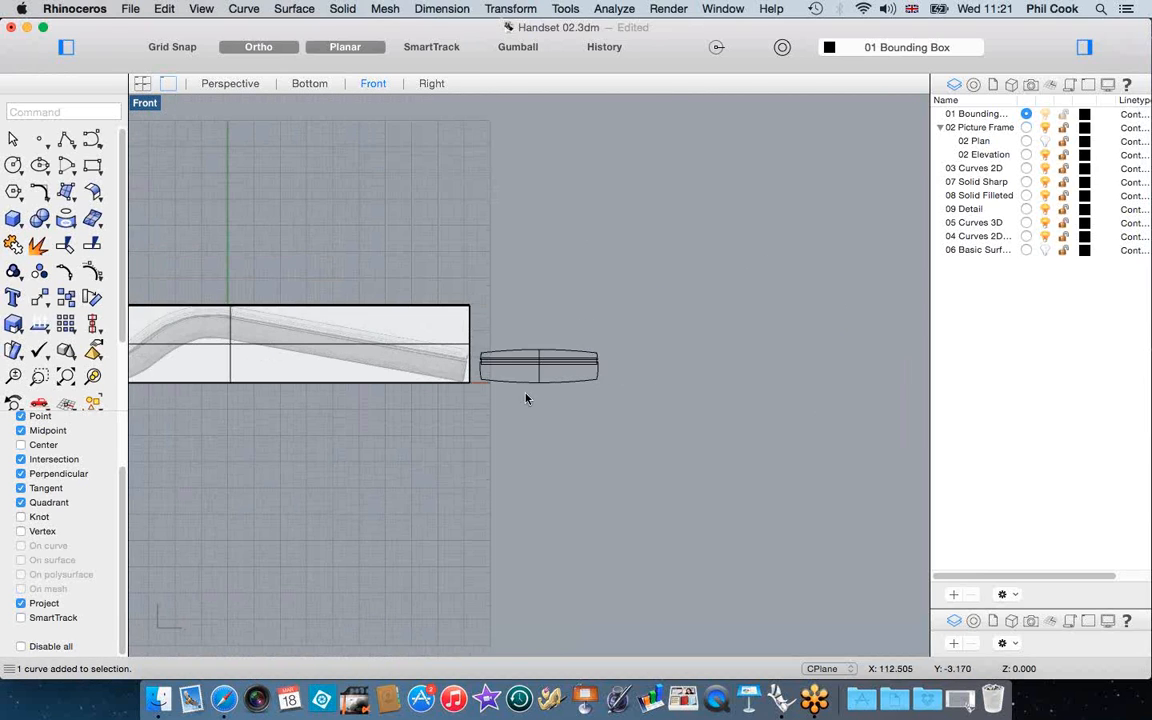
scroll(676, 391, down, 4)
scroll(355, 363, up, 2)
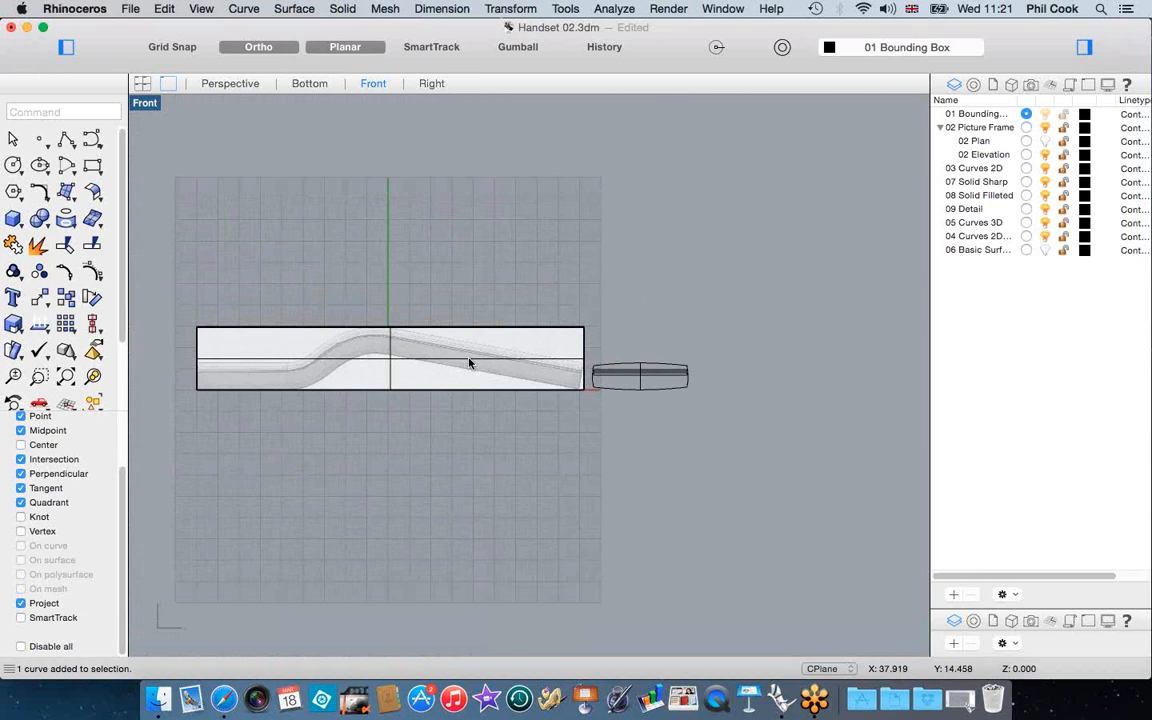
scroll(469, 363, up, 1)
scroll(640, 379, up, 2)
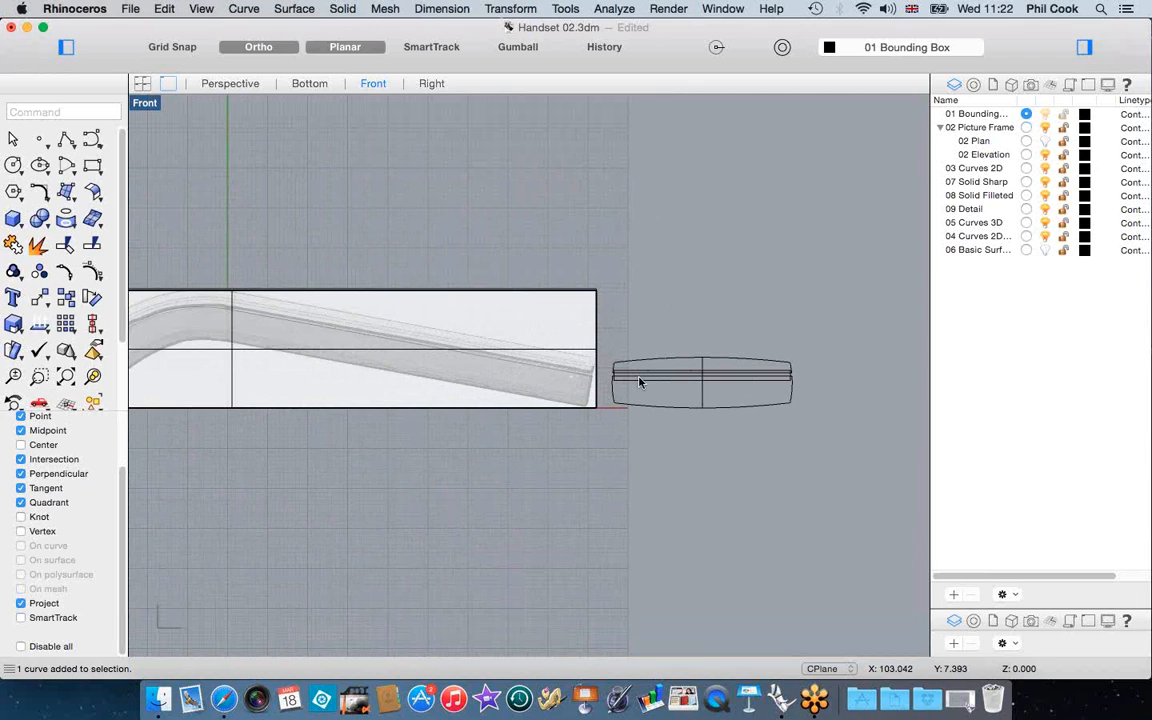
scroll(706, 387, up, 2)
scroll(689, 375, down, 2)
scroll(684, 381, down, 1)
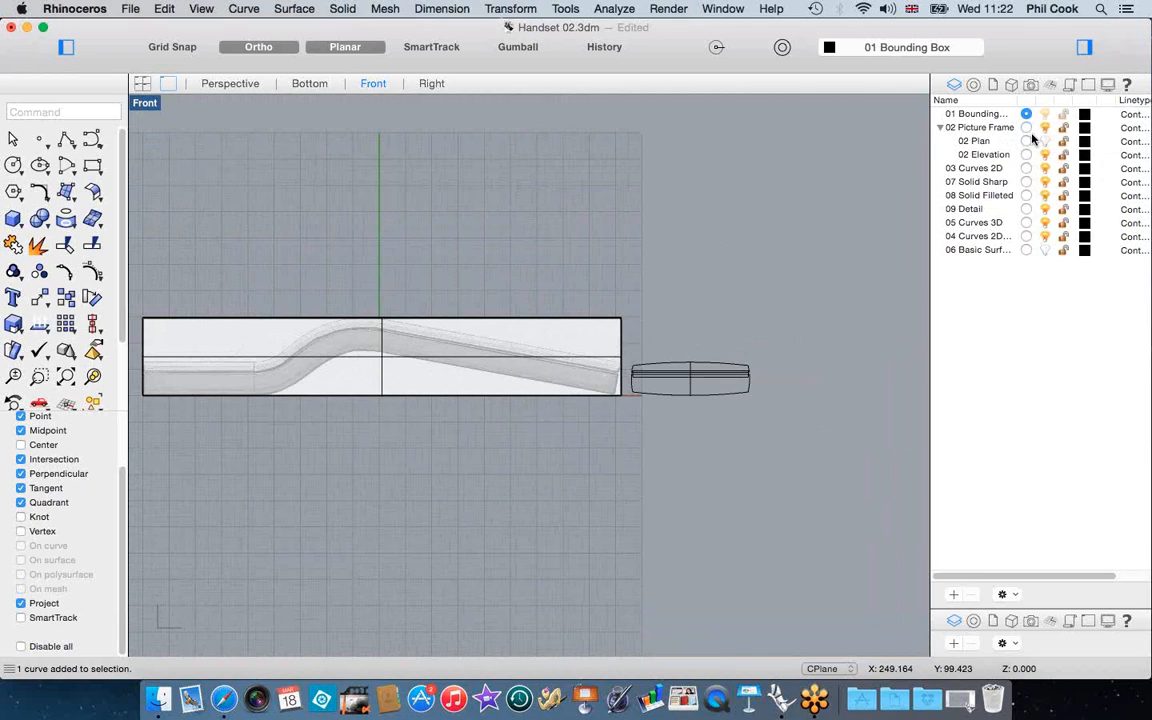
click(1046, 128)
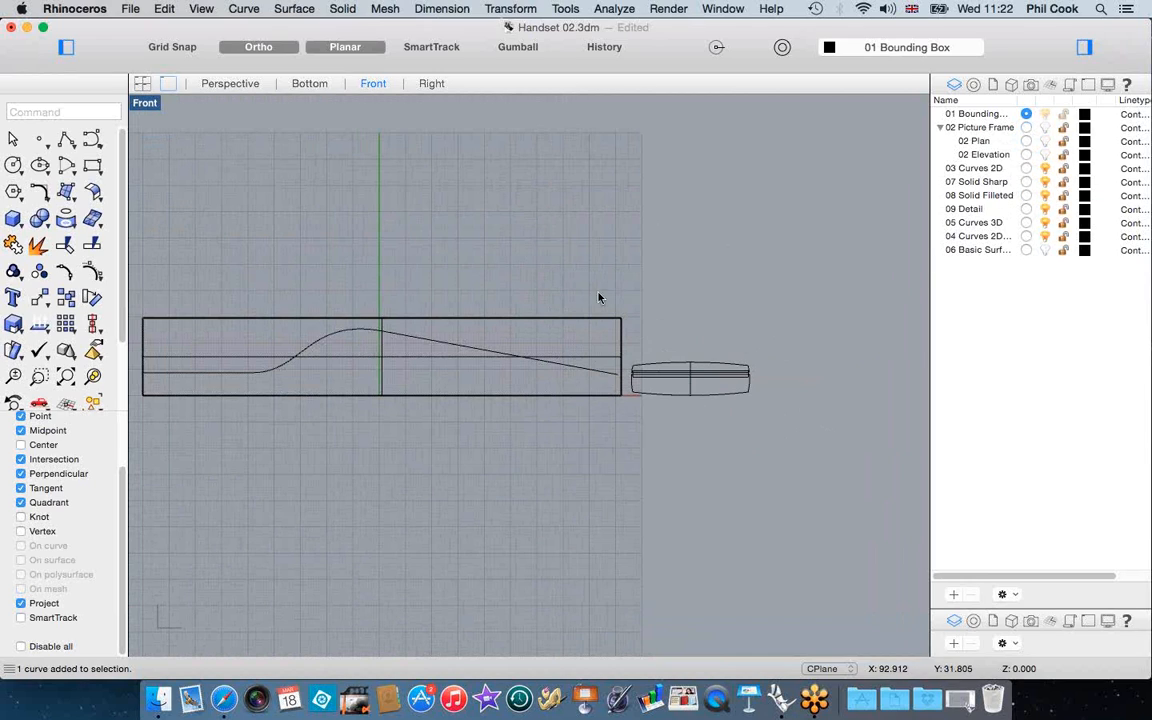
Move the handset's side-profile curve and all end-view outline curves to the 03 Curves 2D layer
drag(797, 427, 586, 381)
shift+click(589, 376)
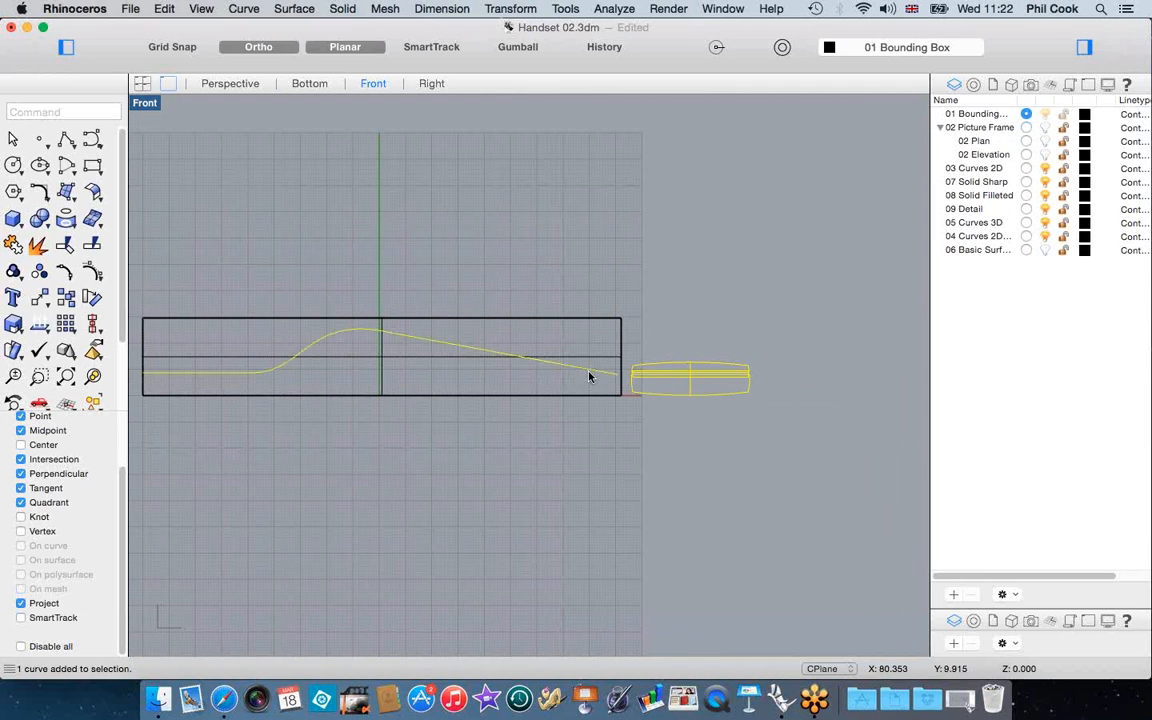
right_click(993, 172)
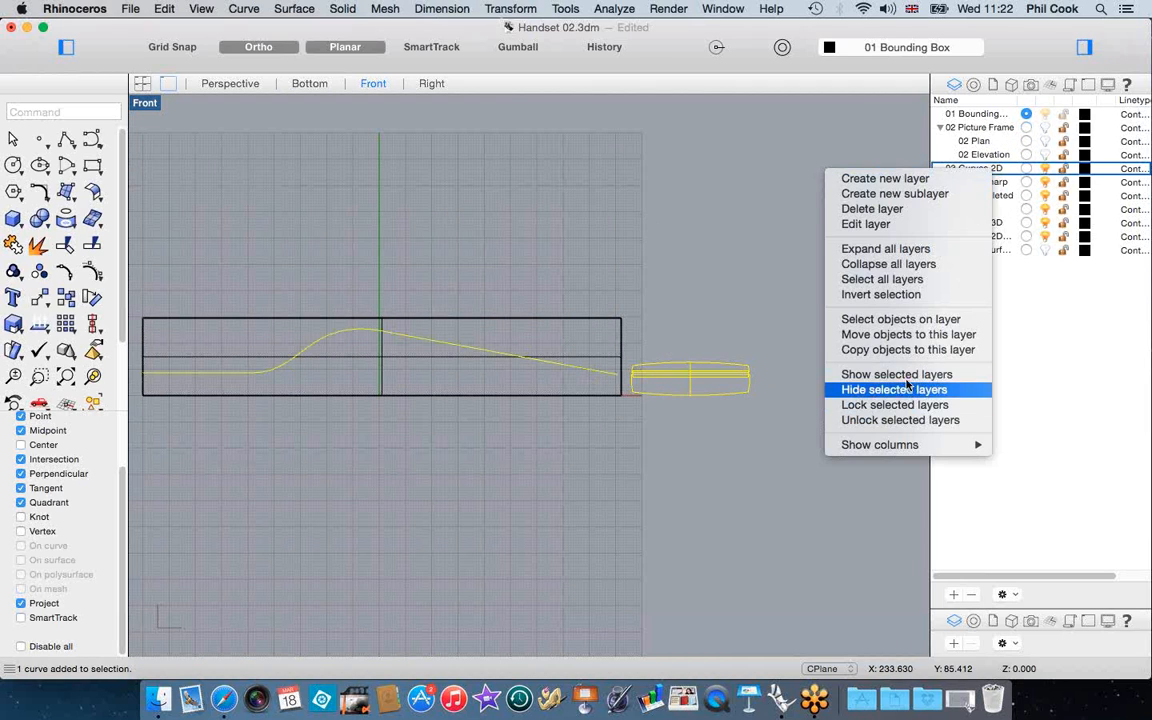
click(912, 335)
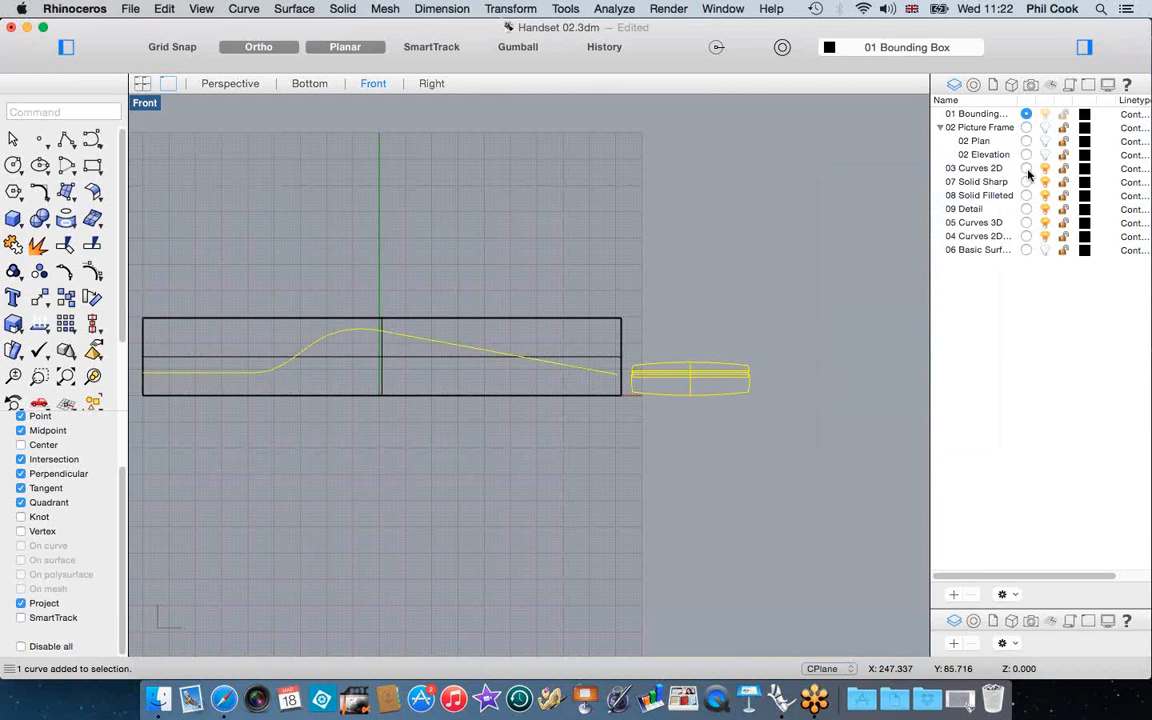
Make 03 Curves 2D the current layer and hide the 01 Bounding Box layer
click(1026, 168)
click(1045, 127)
click(674, 222)
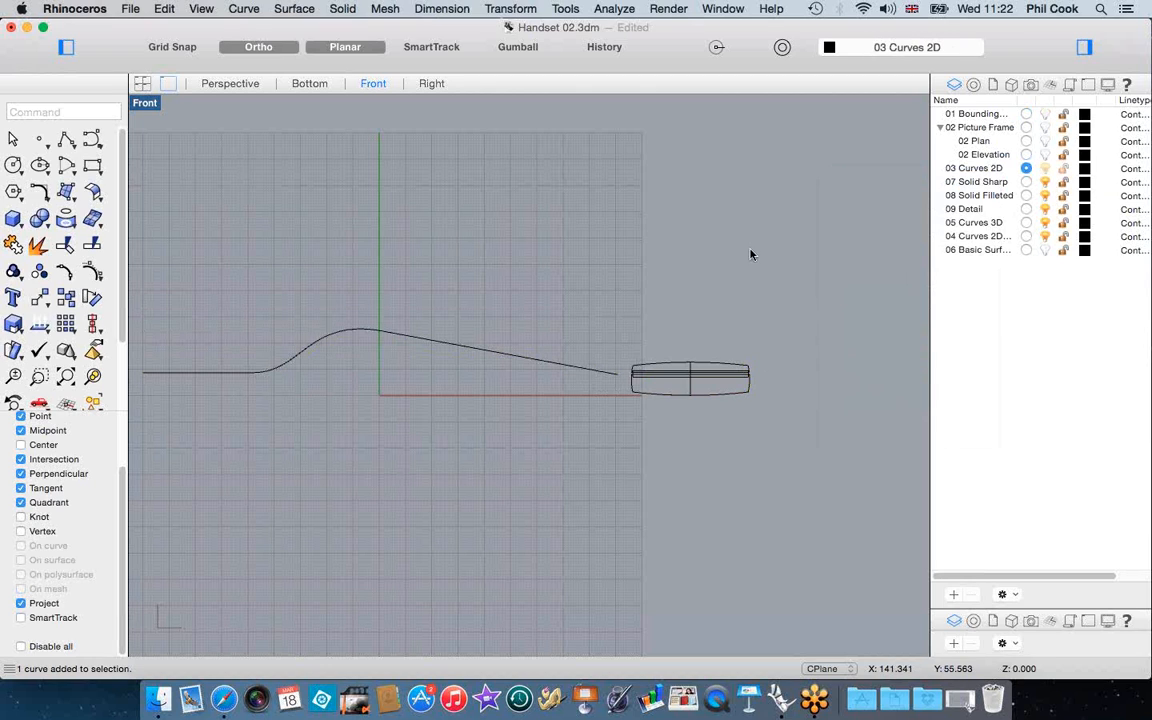
Show the four-viewport layout and examine the end-view outline and side-profile curve in the Perspective, Bottom and Front views
double_click(141, 104)
right_drag(722, 262, 798, 290)
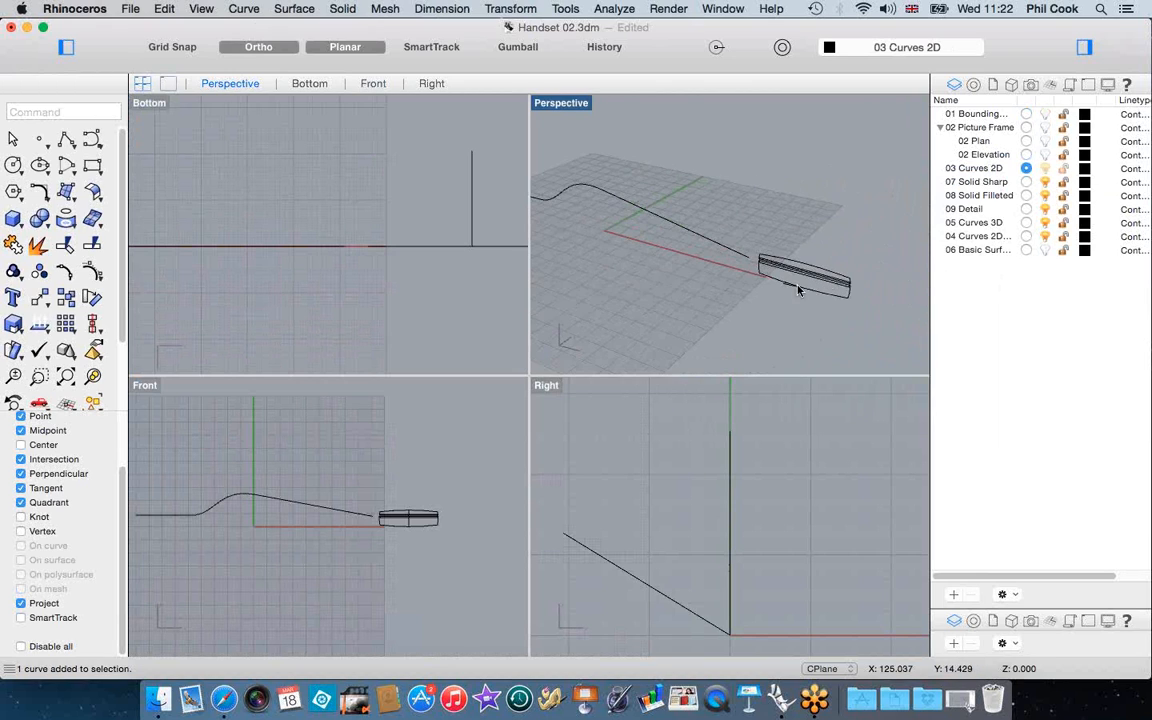
scroll(361, 258, down, 2)
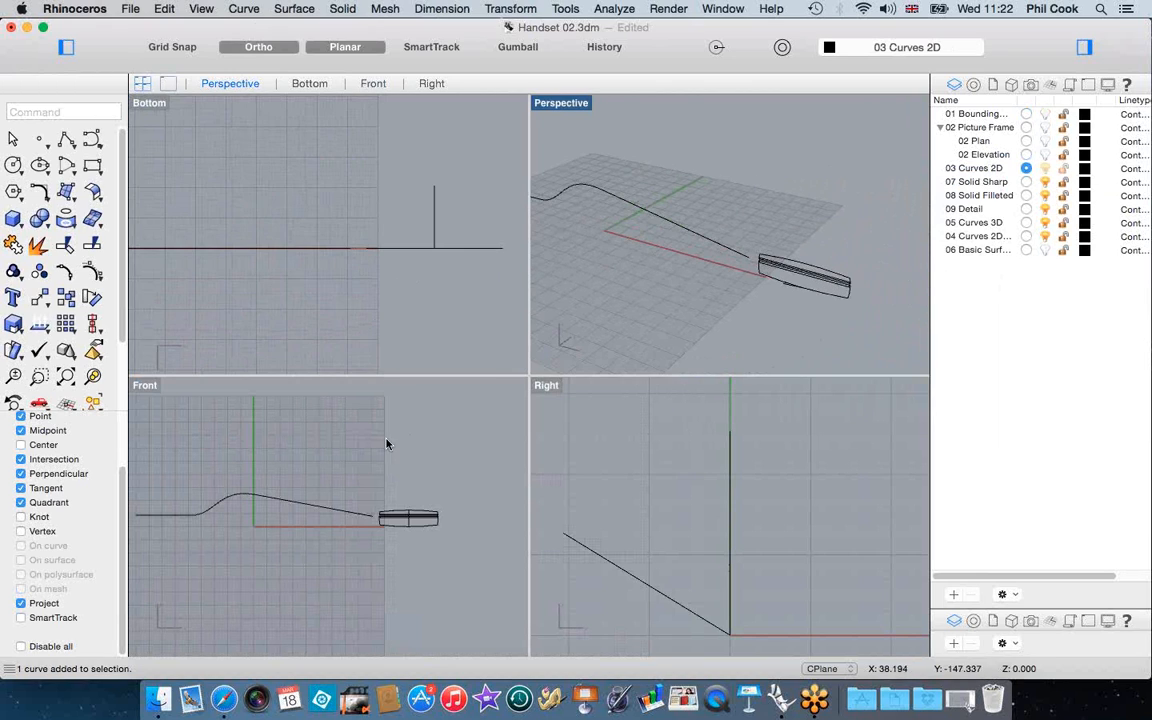
right_drag(355, 469, 384, 463)
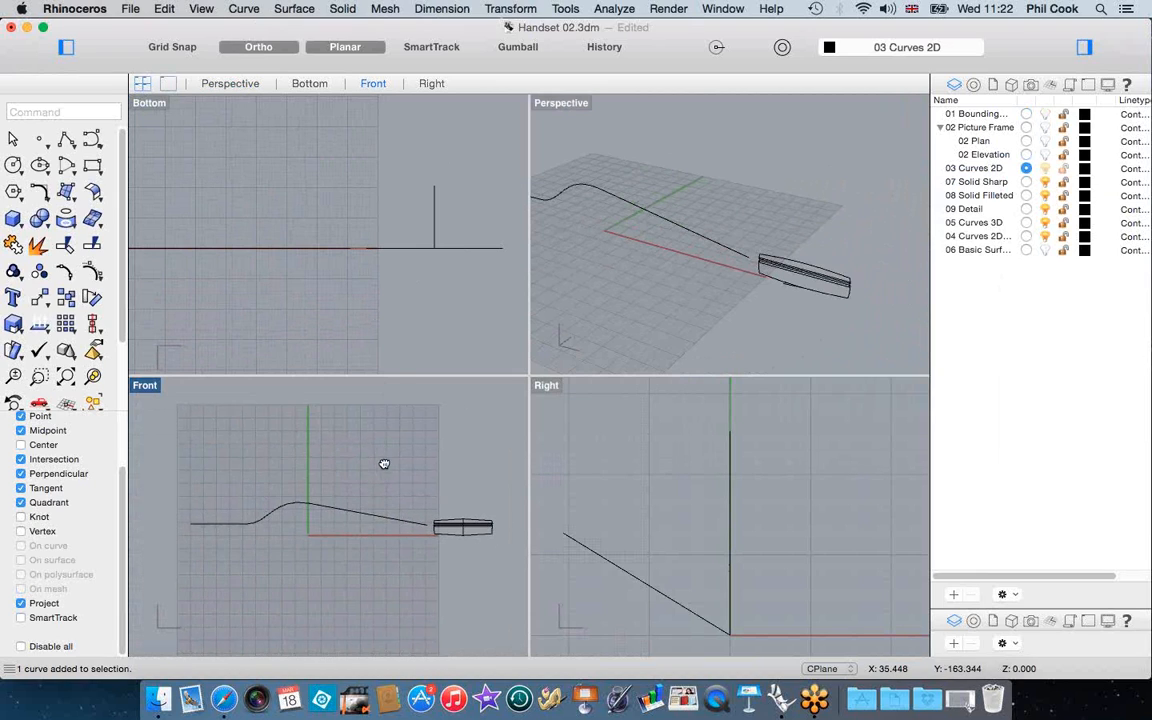
scroll(487, 530, up, 2)
scroll(484, 516, up, 2)
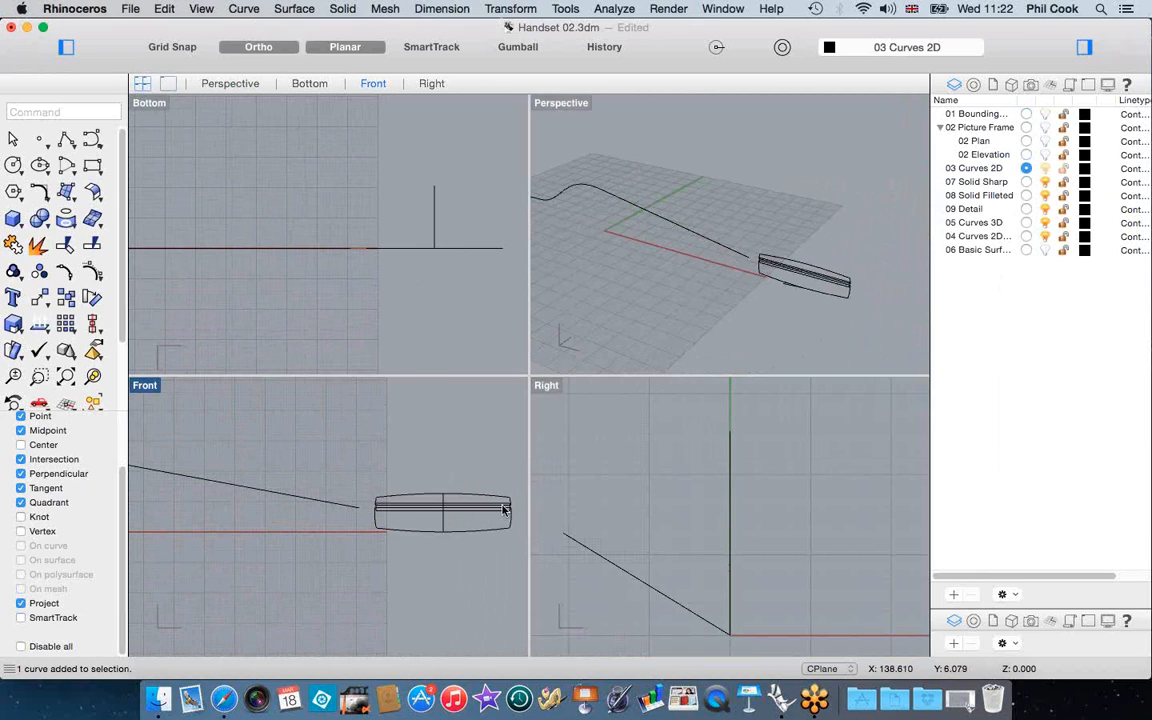
scroll(390, 483, up, 3)
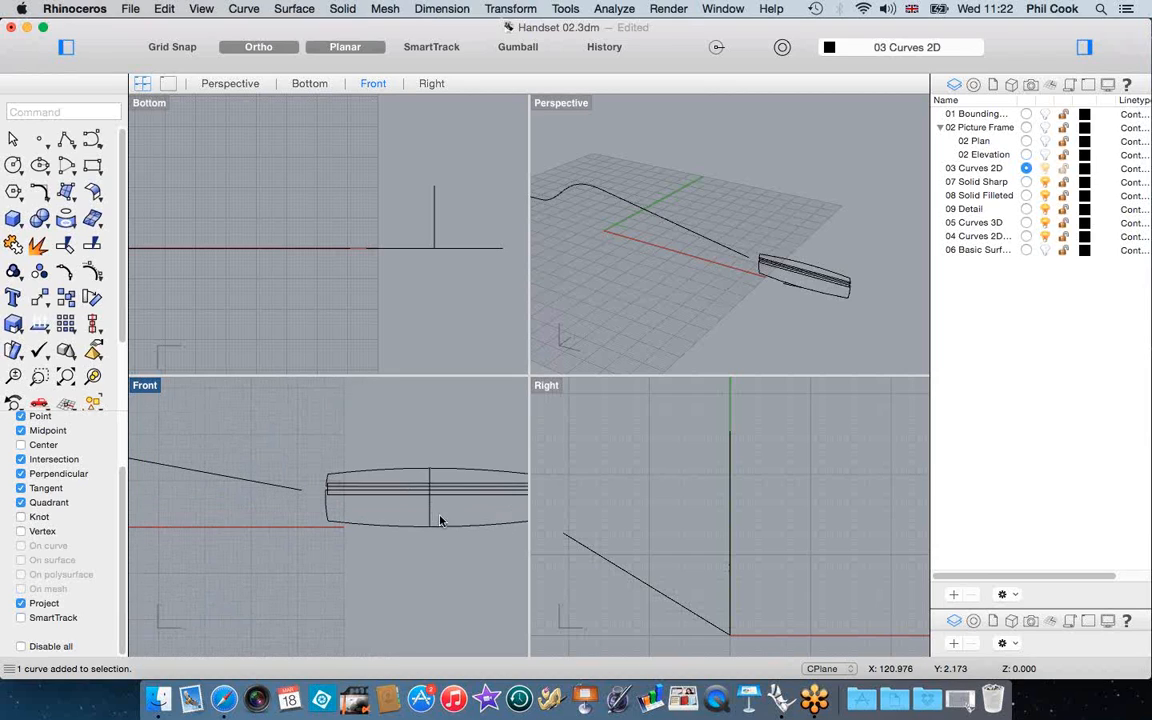
scroll(316, 478, down, 3)
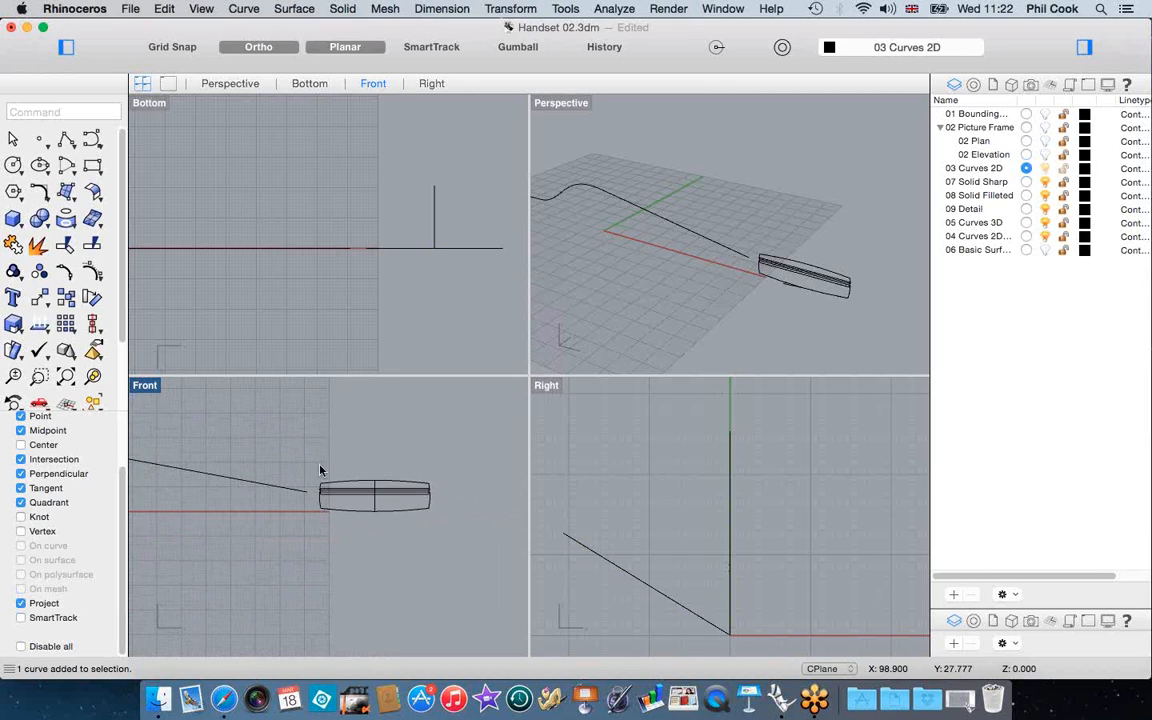
Delete the end-view outline's centre line, which extends out of the outline's plane in the Bottom view
drag(312, 458, 450, 535)
scroll(334, 290, down, 3)
click(394, 215)
click(370, 245)
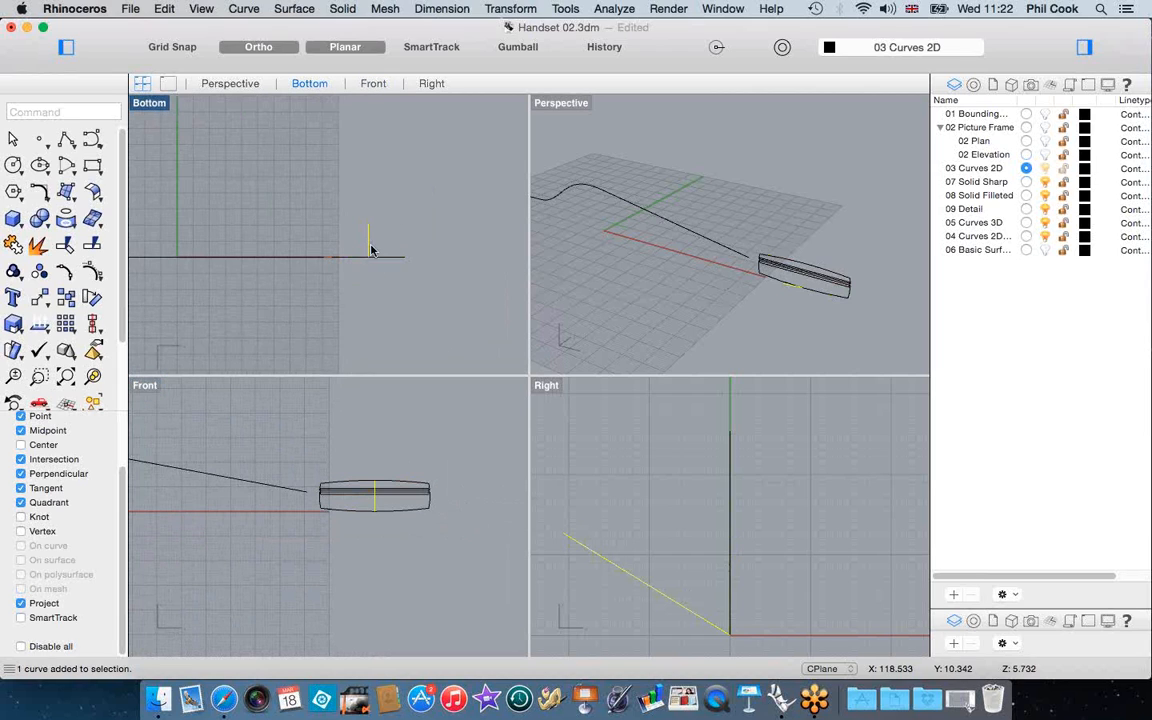
key(Delete)
Remap the three closed end-view curves from the Front view's construction plane to the Bottom view's
drag(306, 470, 432, 532)
scroll(465, 532, down, 3)
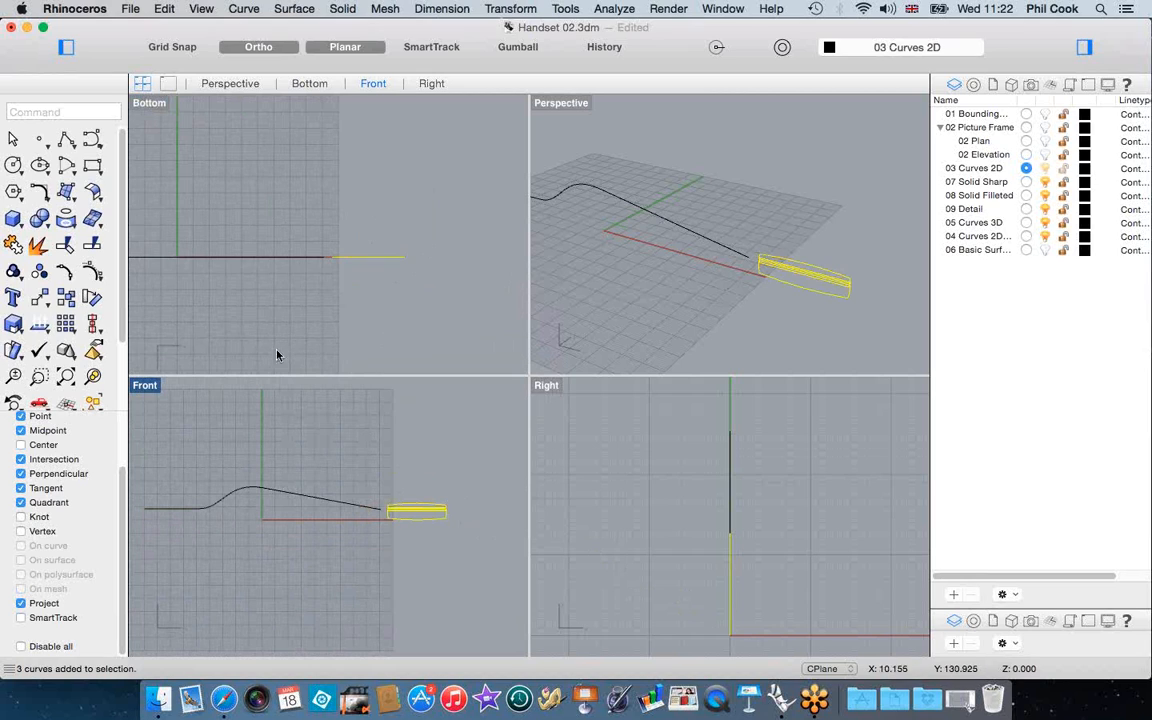
click(507, 10)
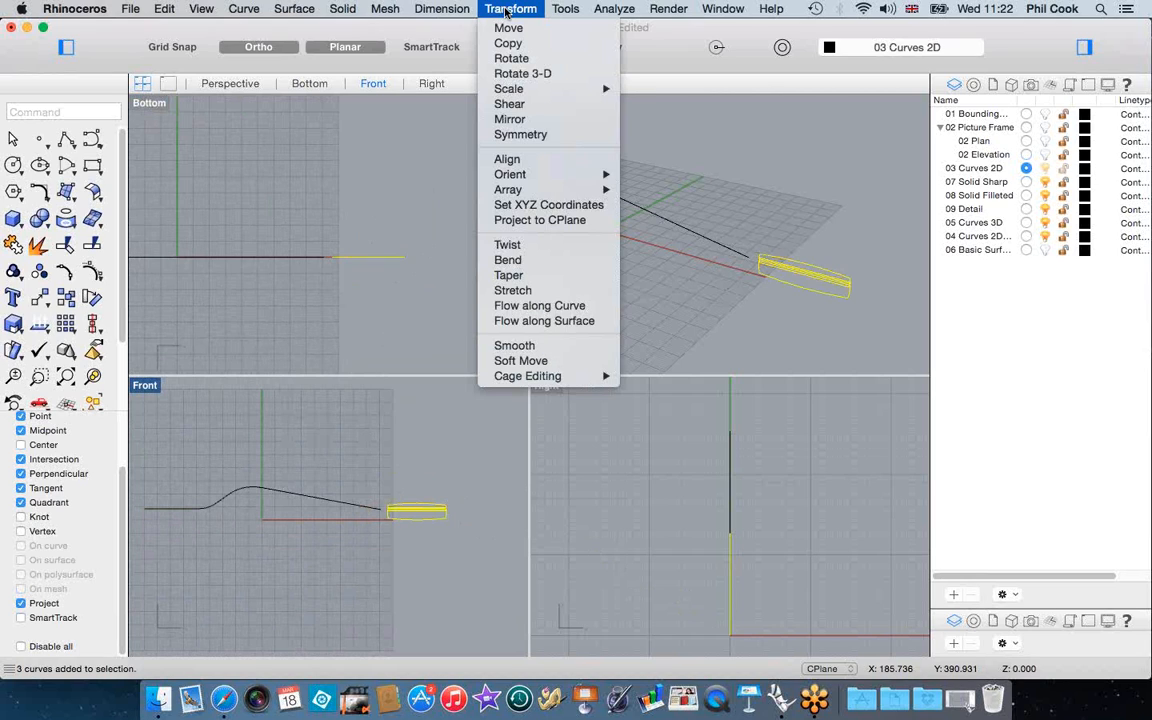
mouse_move(545, 175)
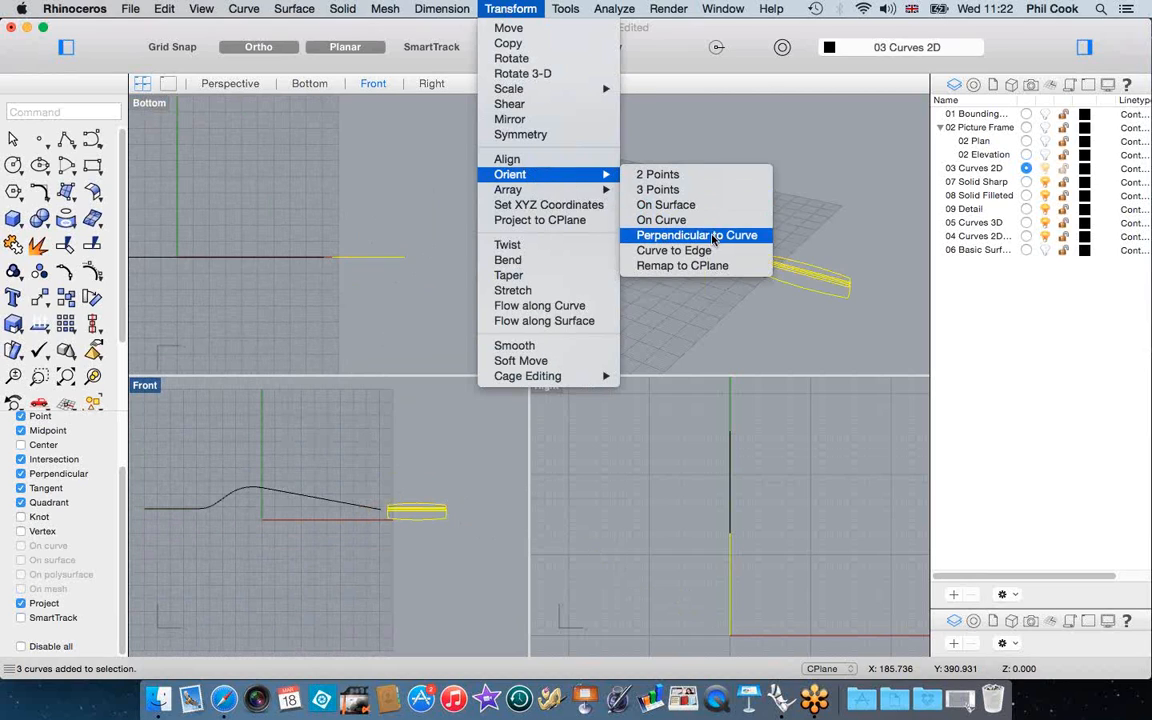
click(697, 266)
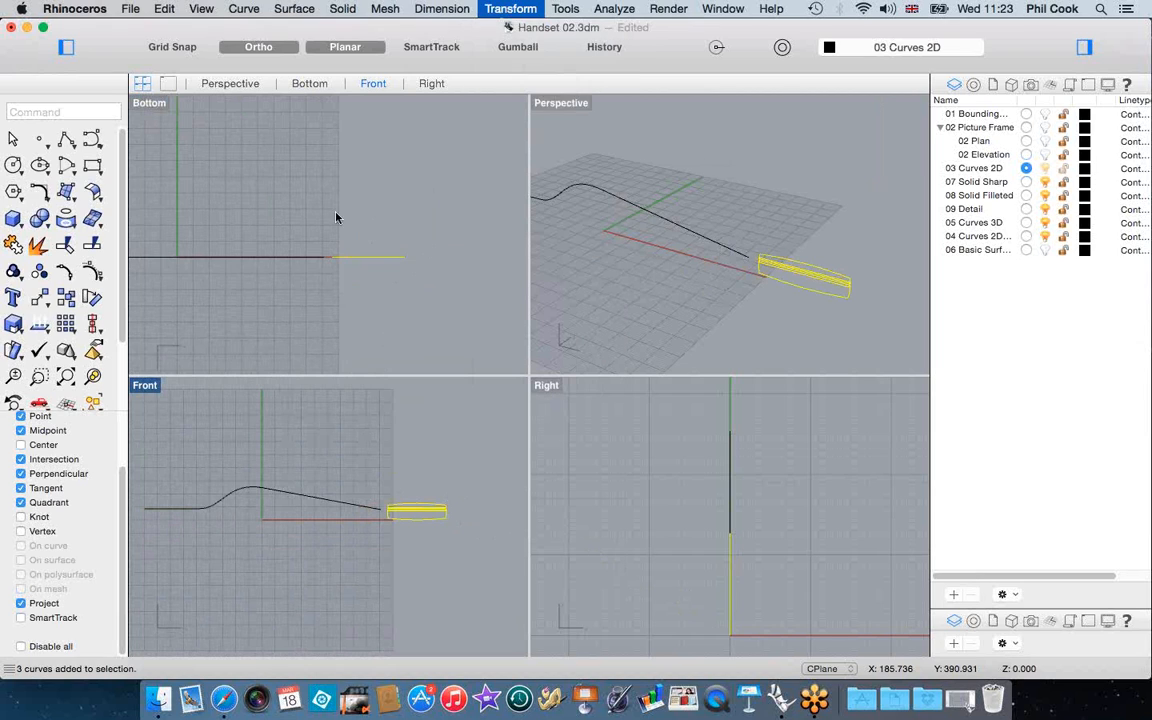
click(282, 175)
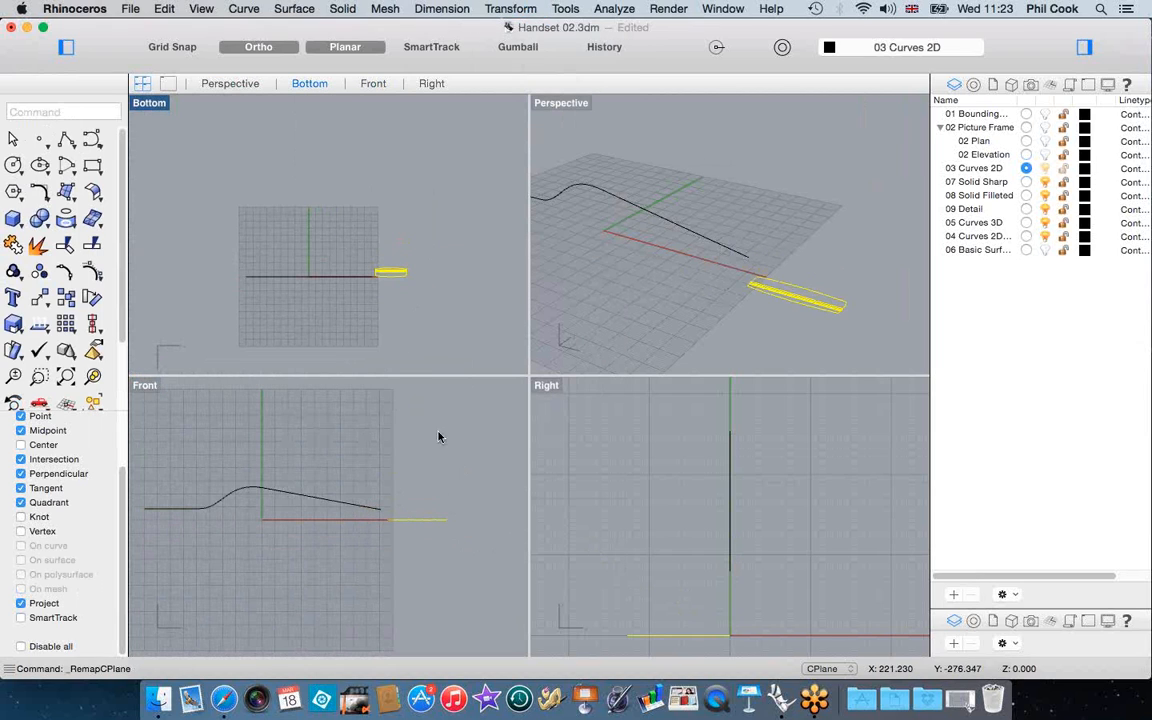
Rotate the remapped end-view curves 90 degrees counterclockwise about their approximate centre in the Bottom view
scroll(381, 274, up, 5)
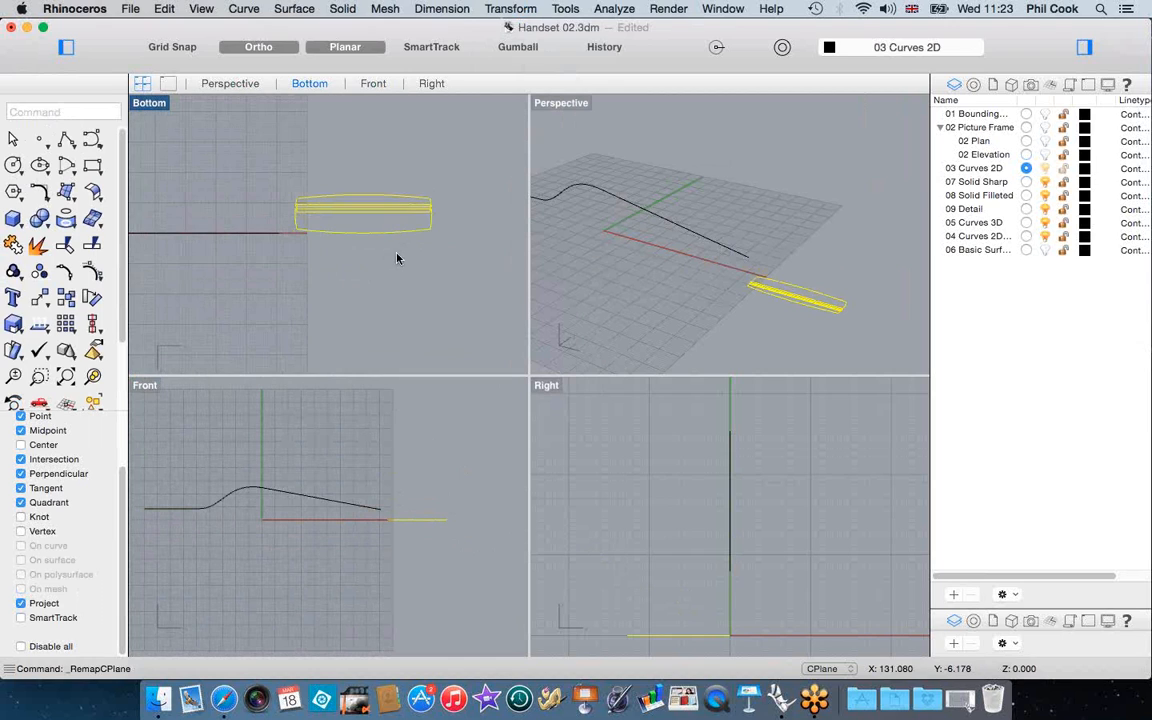
click(508, 9)
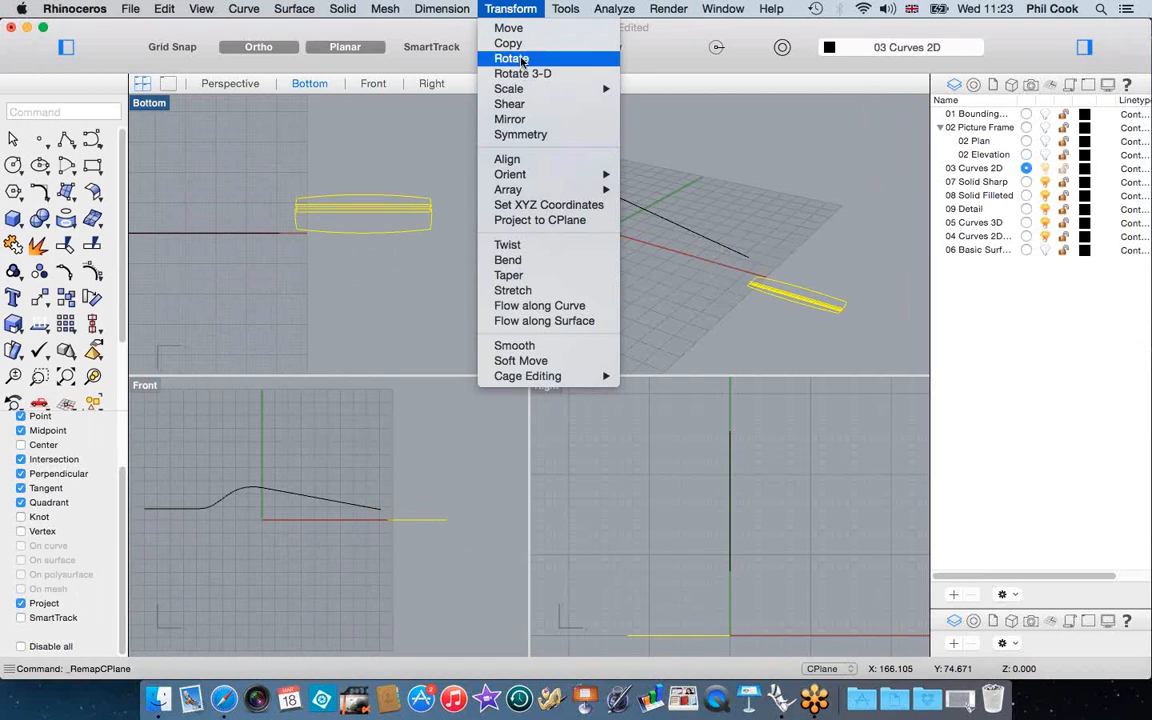
click(511, 58)
click(367, 211)
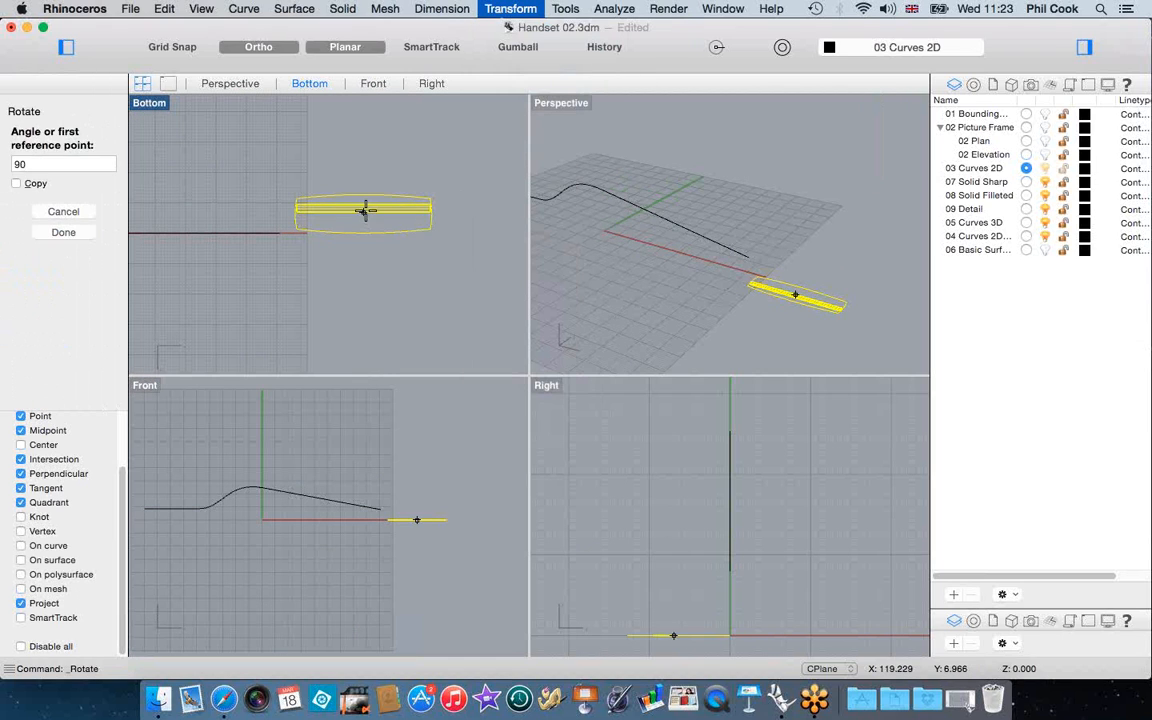
scroll(367, 211, down, 3)
click(469, 212)
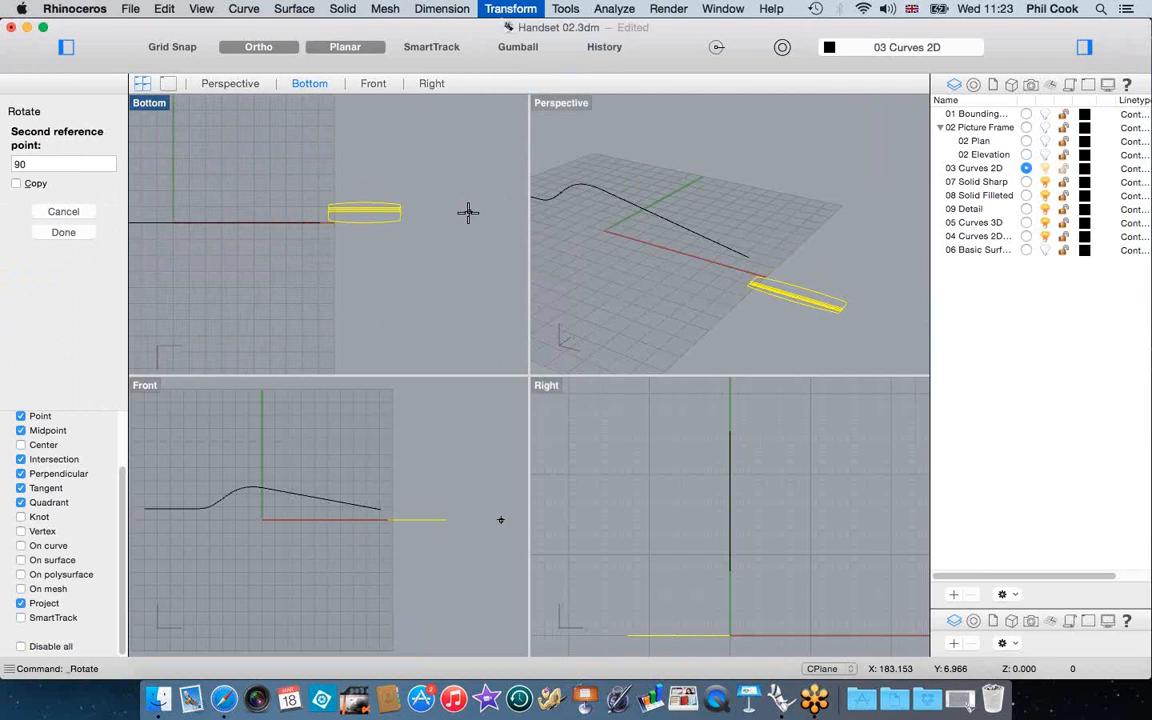
click(368, 118)
click(455, 252)
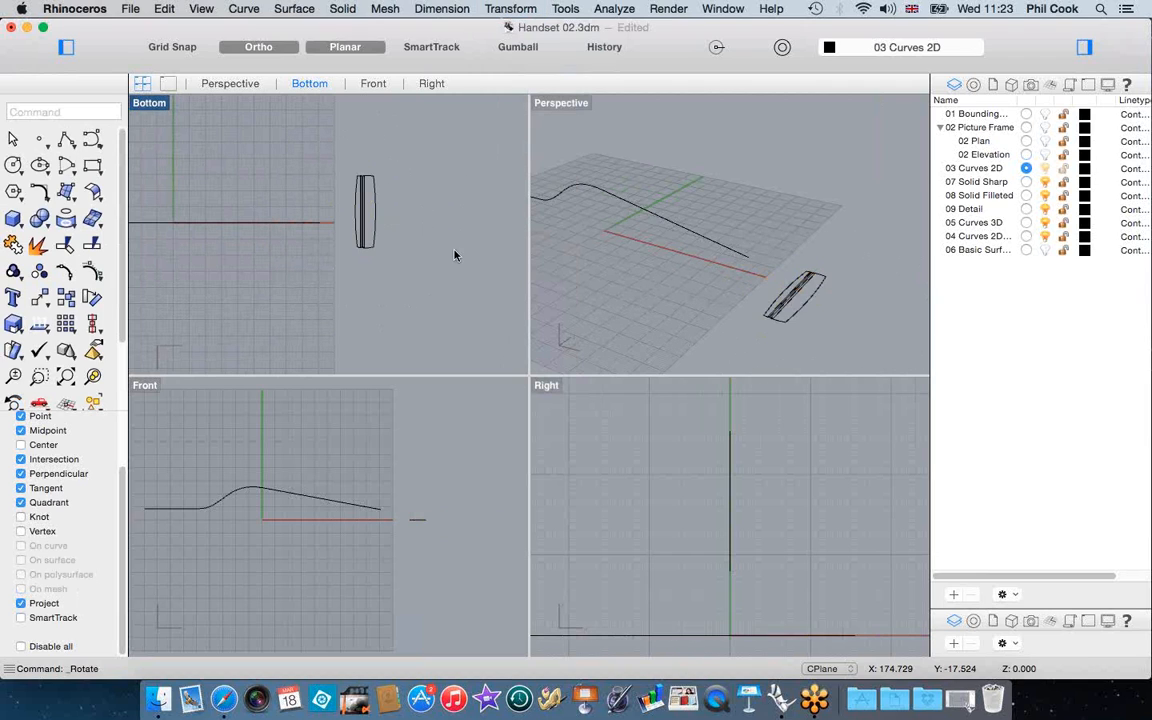
Maximize the Perspective view and inspect the rotated end-view curves up close
right_drag(779, 299, 740, 190)
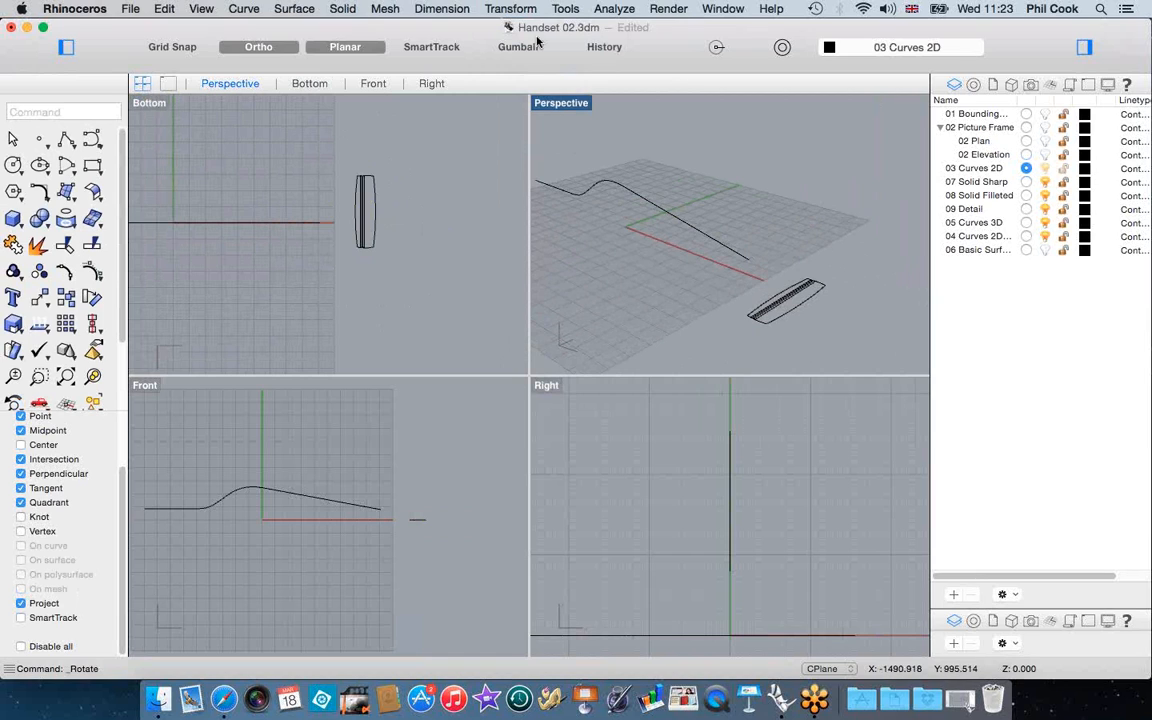
double_click(560, 104)
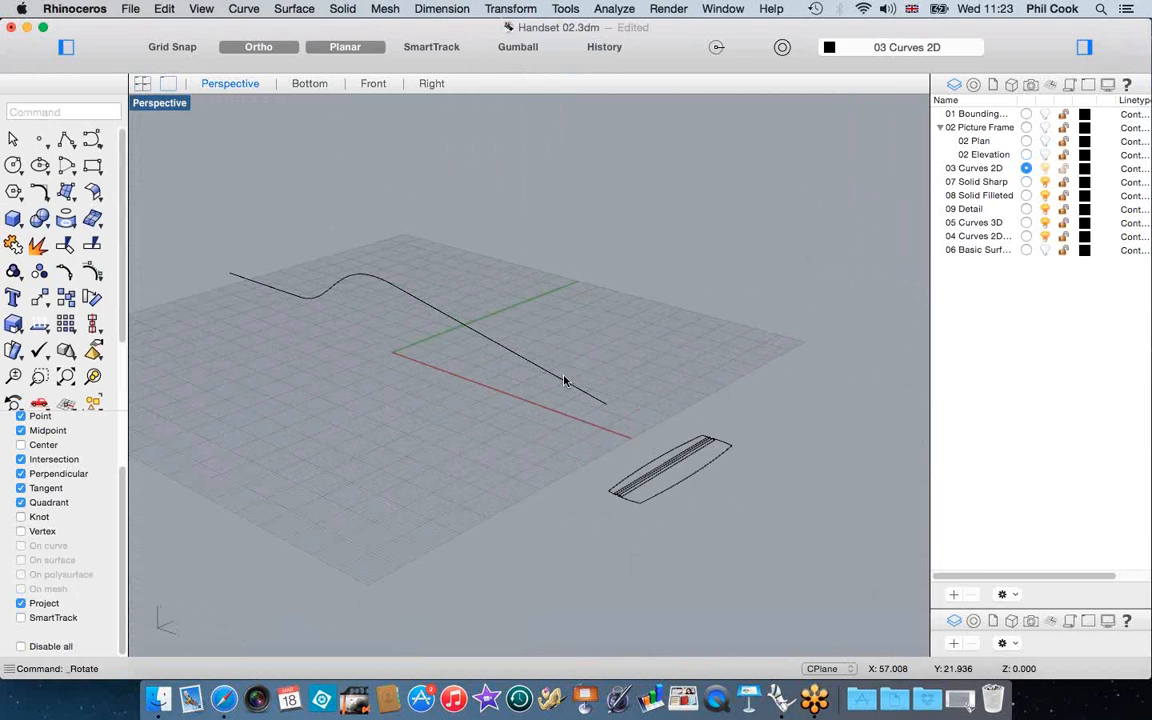
right_drag(617, 420, 697, 483)
right_drag(733, 437, 719, 402)
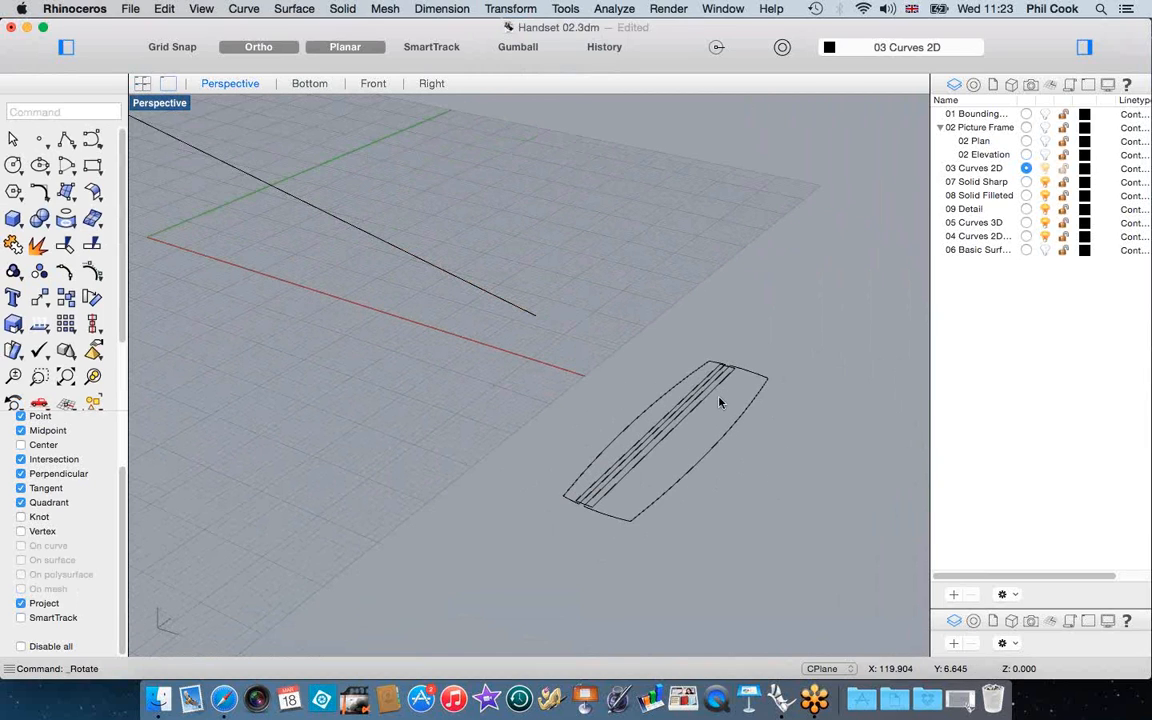
scroll(646, 401, up, 3)
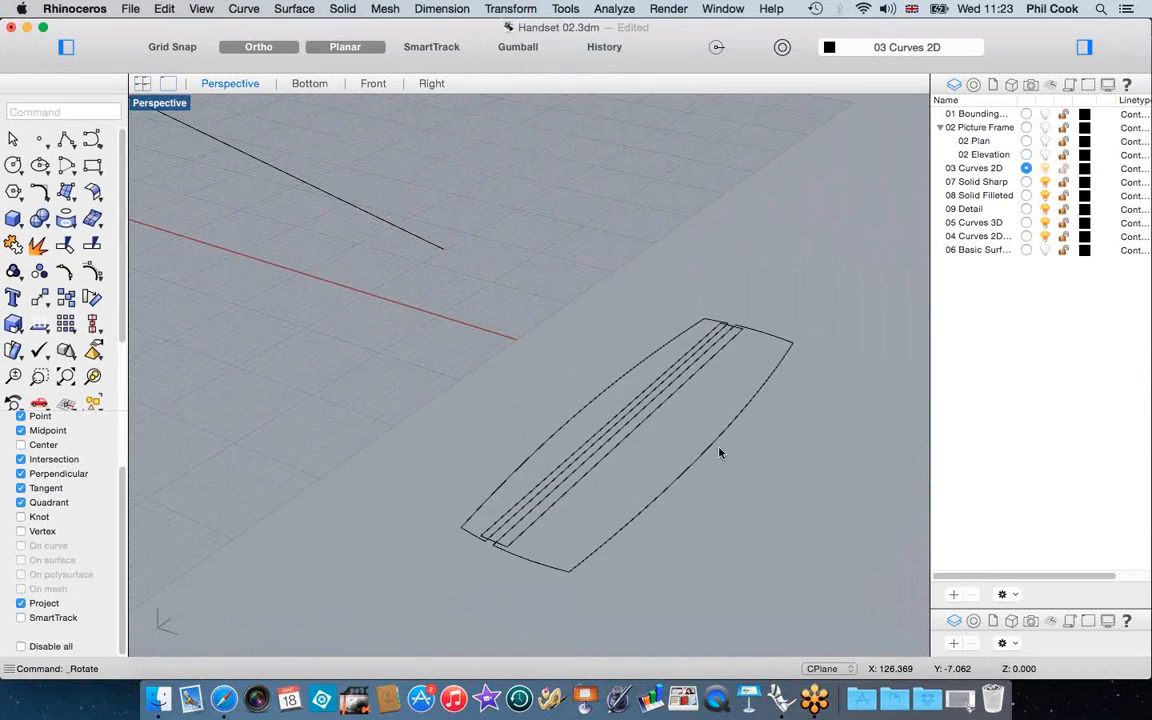
Start the Orient Perpendicular to Curve command on the three closed end-view curves
click(520, 10)
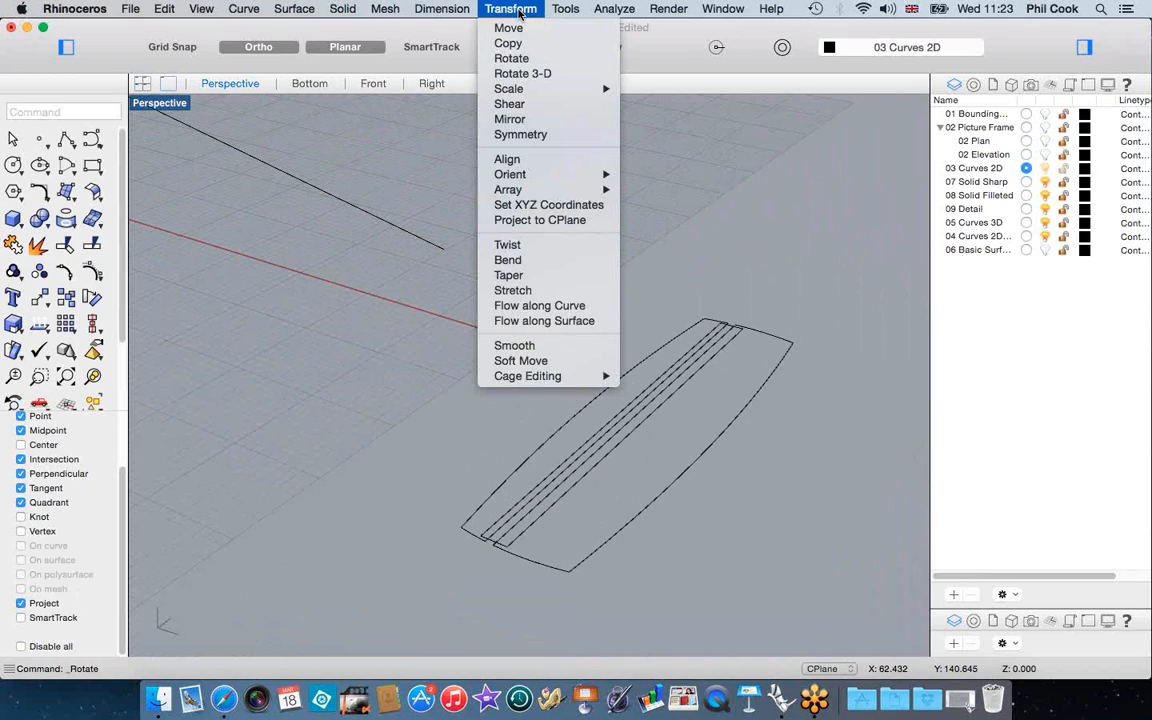
mouse_move(523, 182)
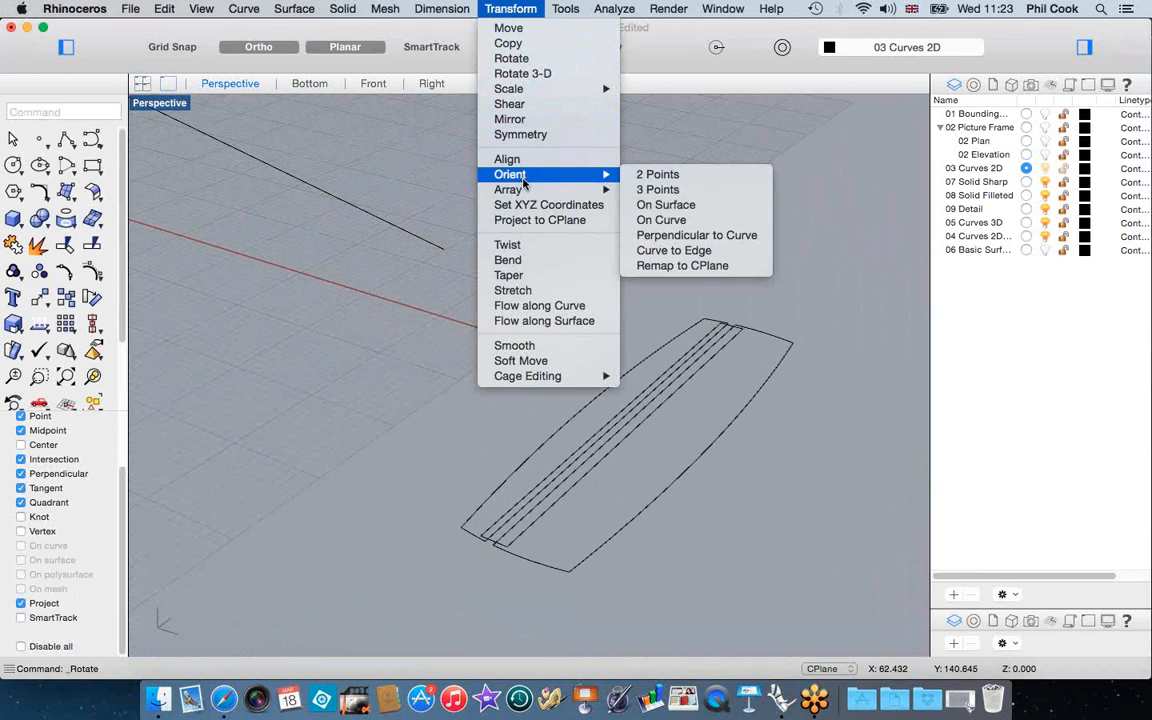
click(665, 235)
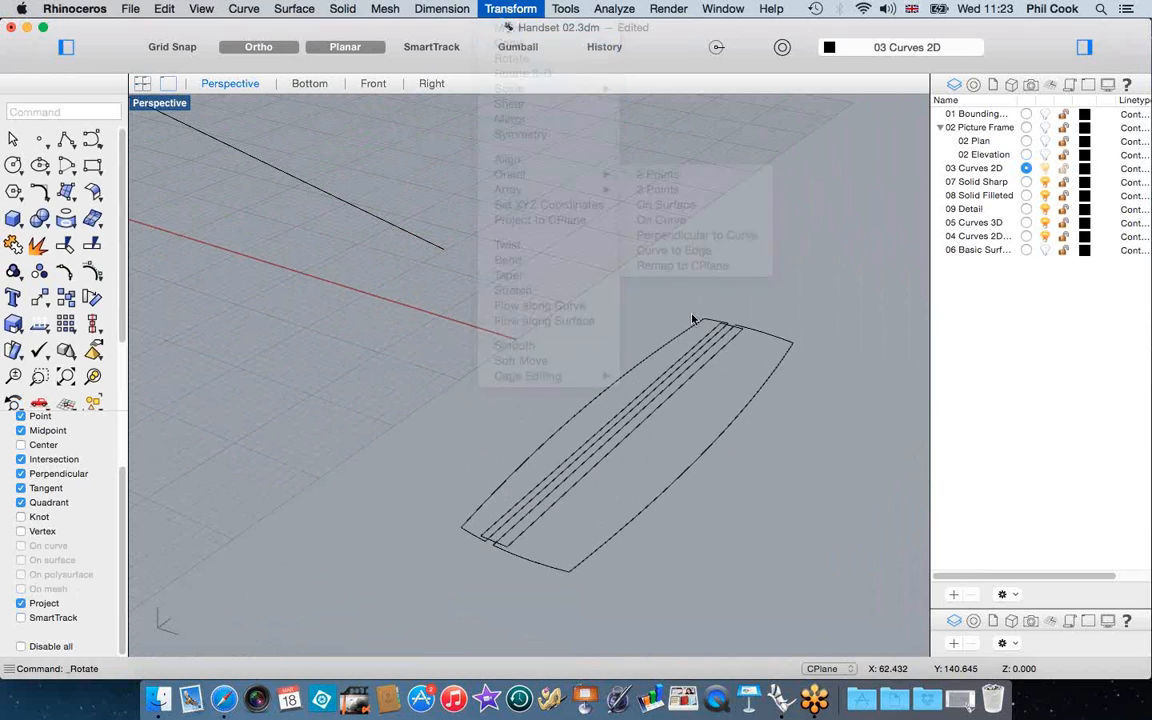
click(546, 461)
click(547, 518)
key(Return)
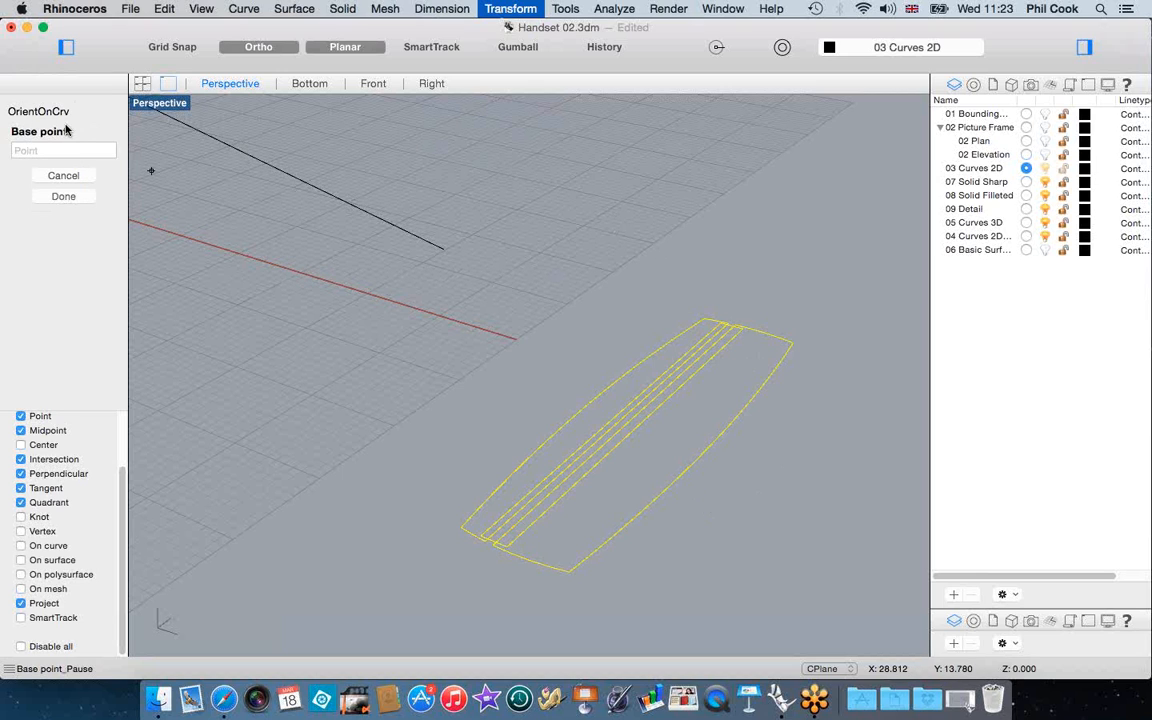
Turn off the Project object snap and set the orientation base point at the midpoint of the narrow middle outline
scroll(660, 470, up, 5)
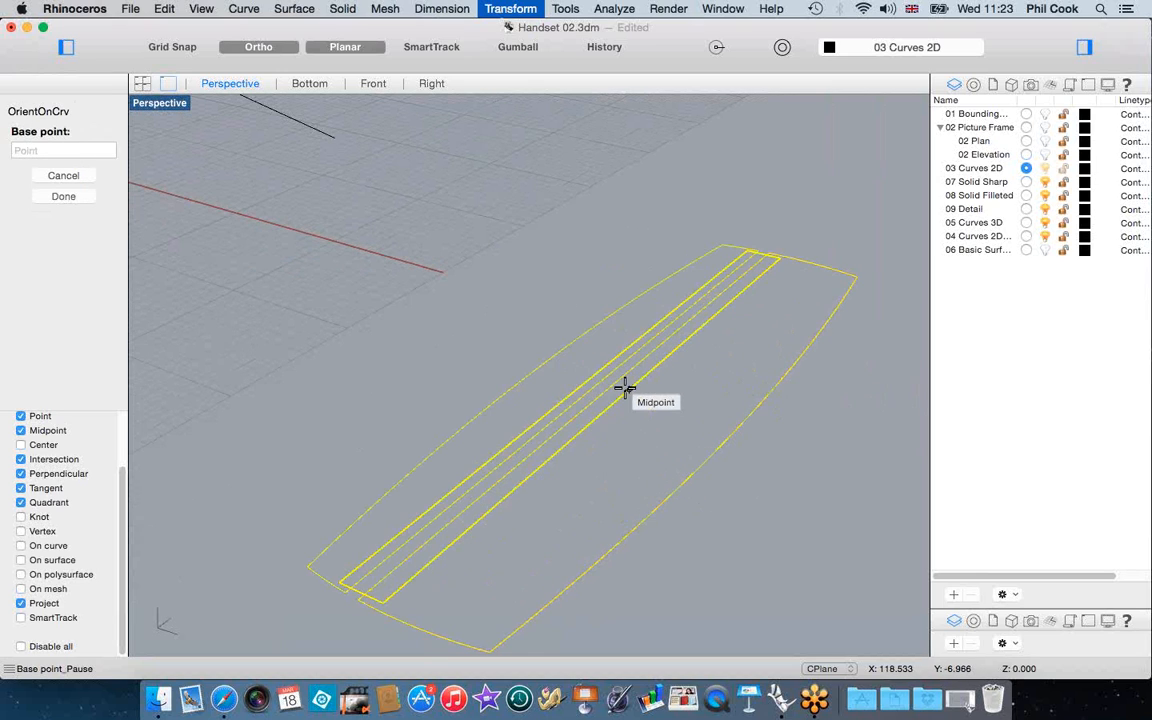
scroll(694, 447, down, 5)
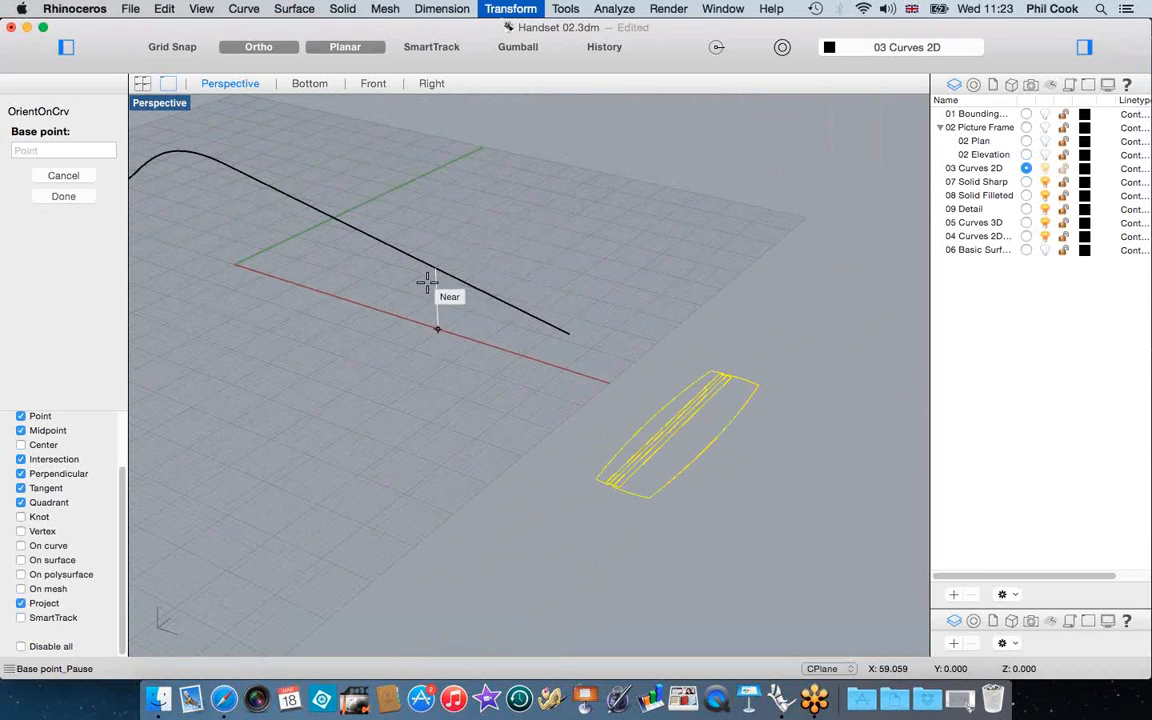
click(22, 603)
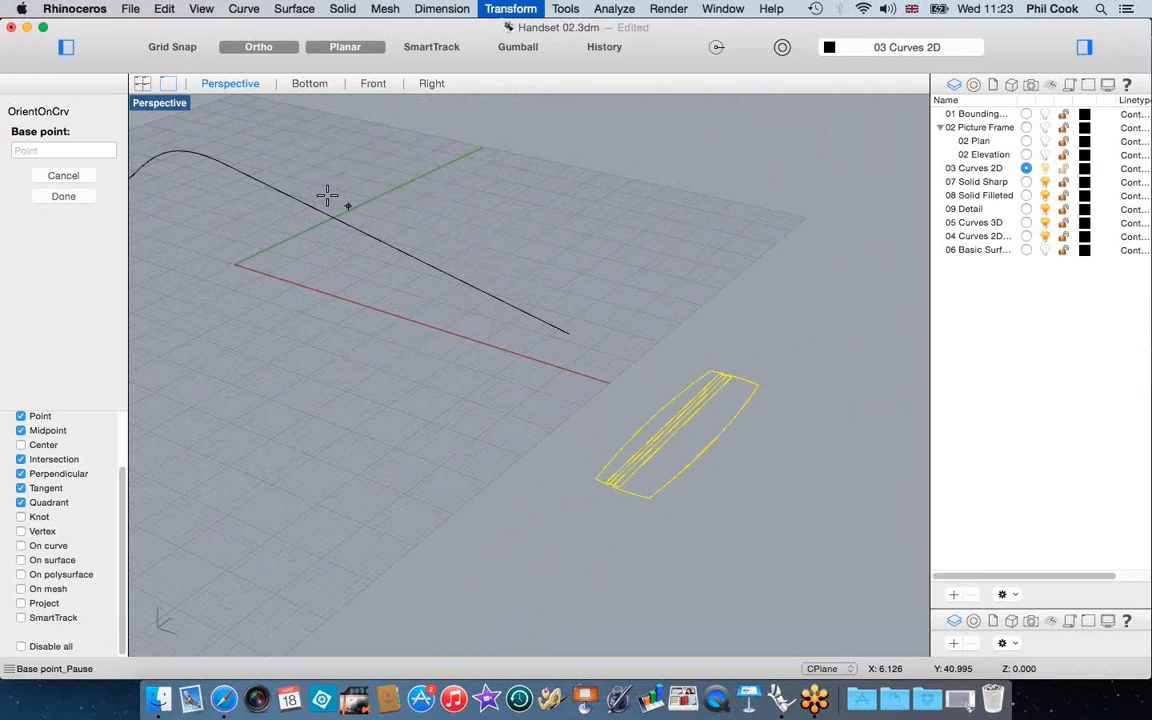
scroll(548, 339, up, 2)
scroll(694, 535, up, 3)
scroll(697, 525, up, 6)
scroll(677, 290, down, 2)
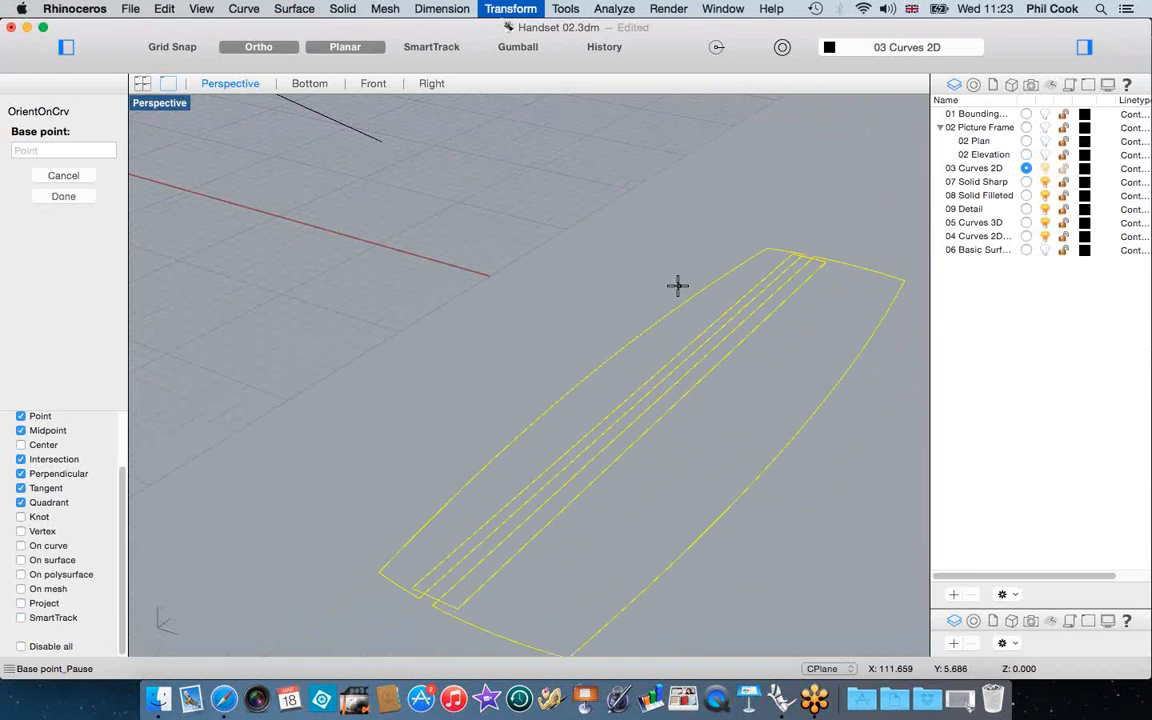
click(665, 391)
Place a perpendicular copy of the end-view curves at the lower end of the side-profile curve
scroll(707, 450, down, 5)
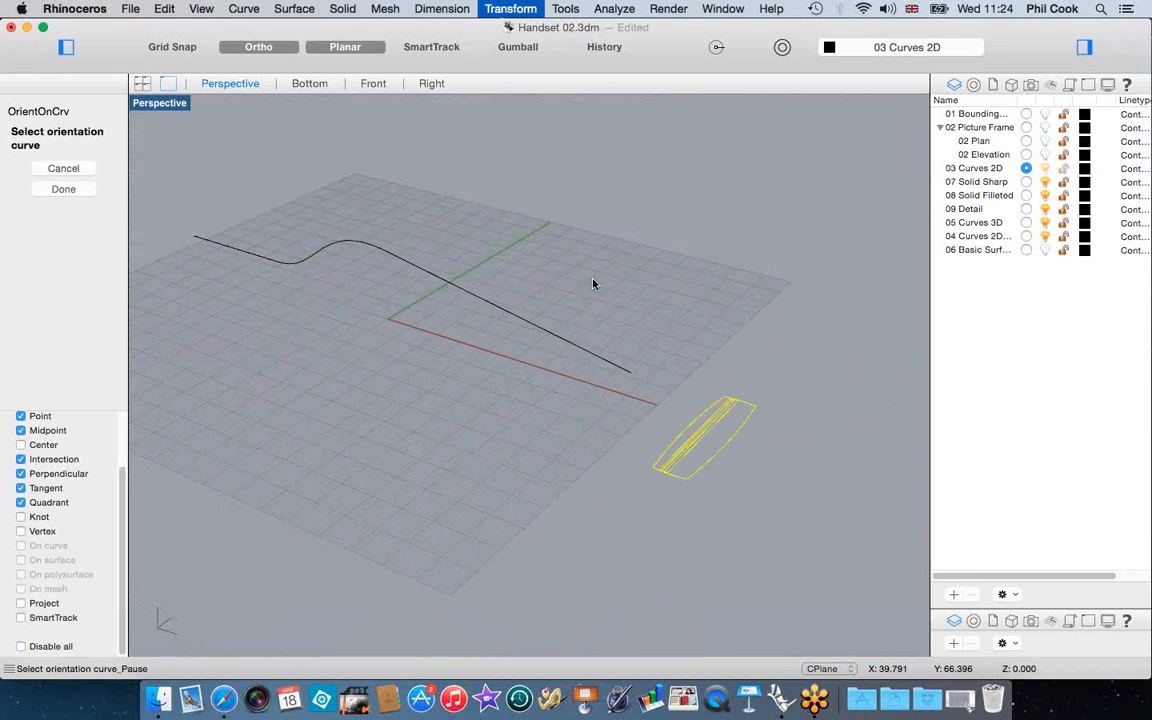
click(545, 333)
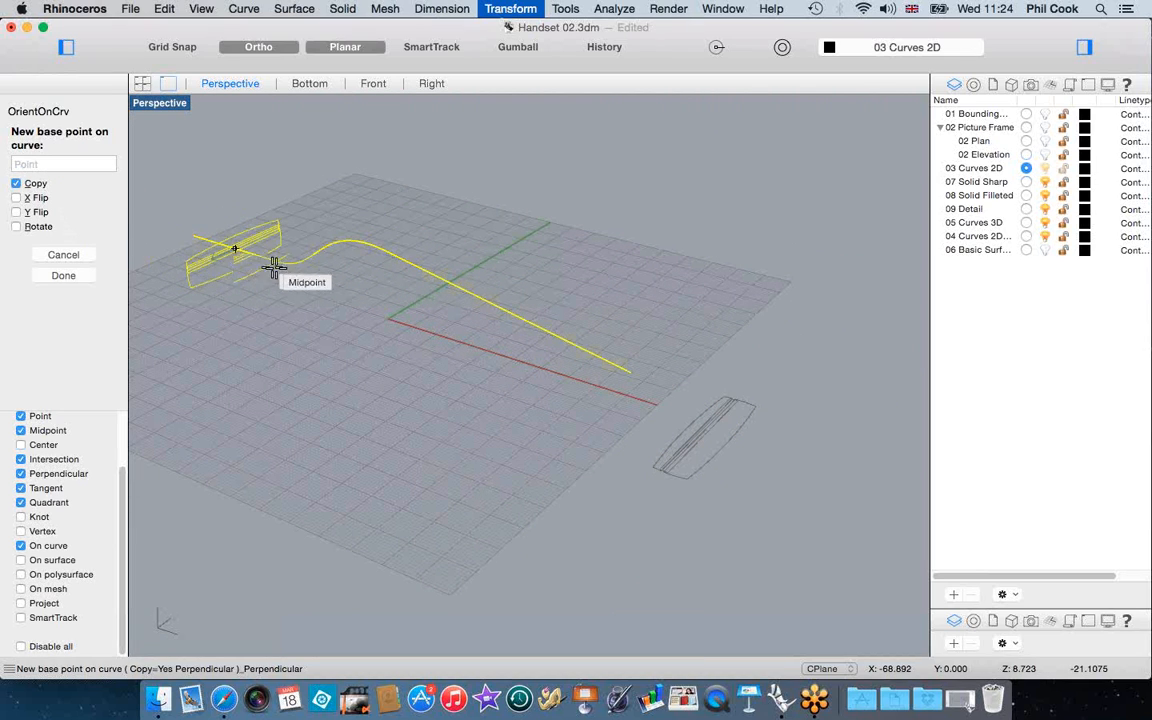
click(643, 387)
key(Return)
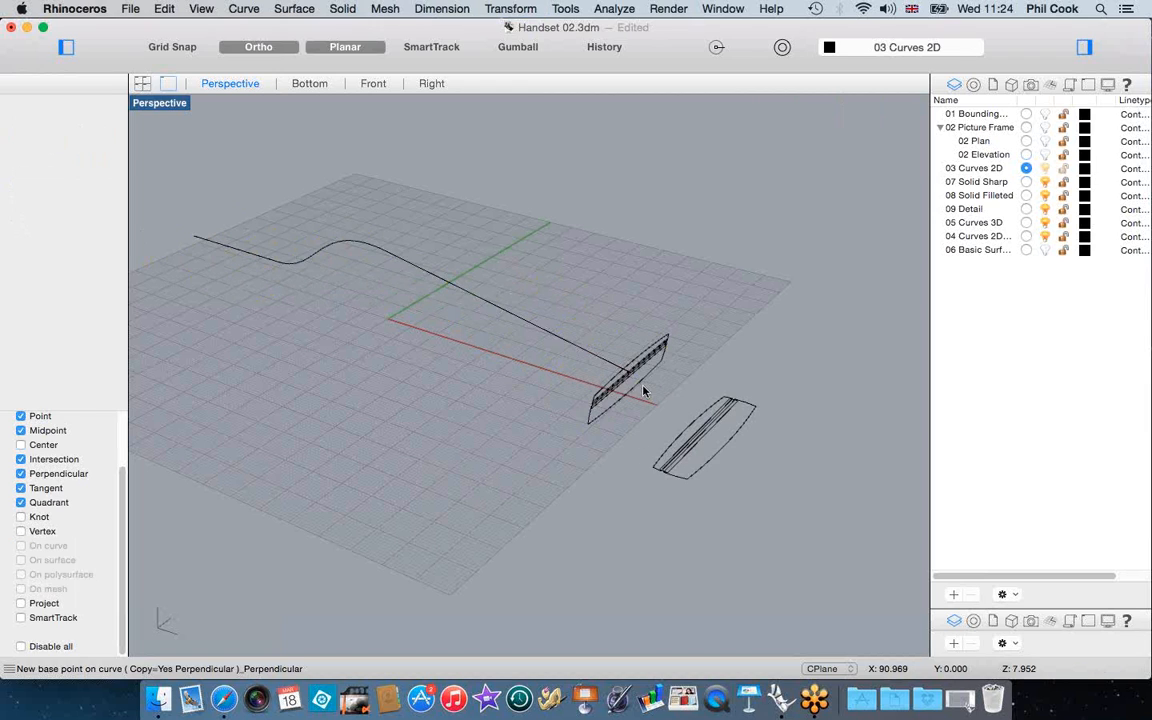
Try to sweep more than one oriented end-view outline along the side-profile curve in a single one-rail sweep
scroll(651, 397, up, 6)
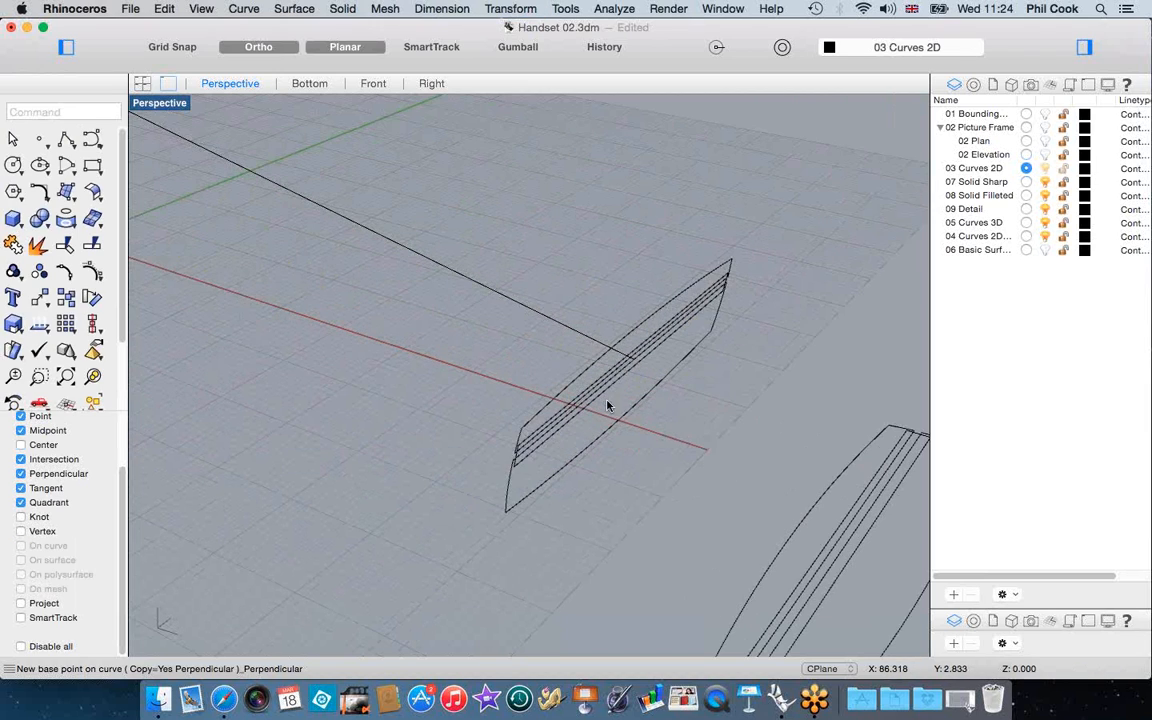
right_drag(622, 389, 580, 317)
mouse_move(656, 386)
right_down()
mouse_move(669, 373)
mouse_move(593, 360)
mouse_move(653, 380)
mouse_move(640, 362)
mouse_move(544, 338)
mouse_move(571, 363)
mouse_move(669, 342)
mouse_move(679, 357)
mouse_move(660, 381)
right_up()
scroll(660, 381, up, 4)
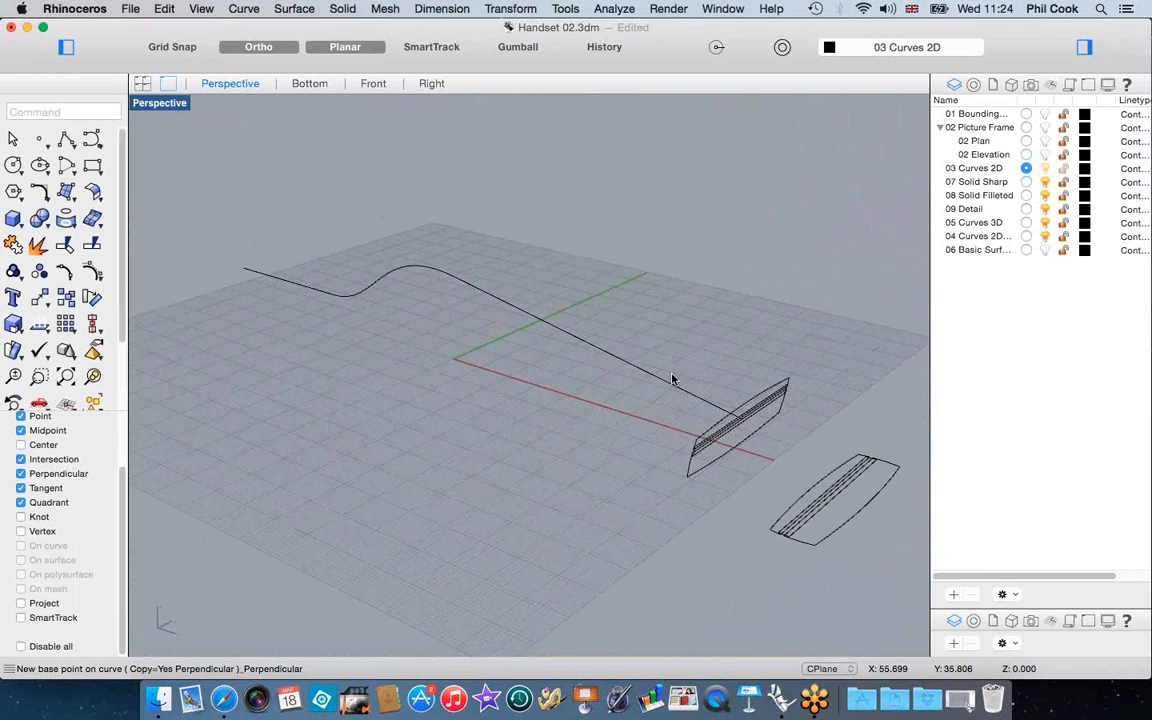
right_drag(694, 398, 720, 410)
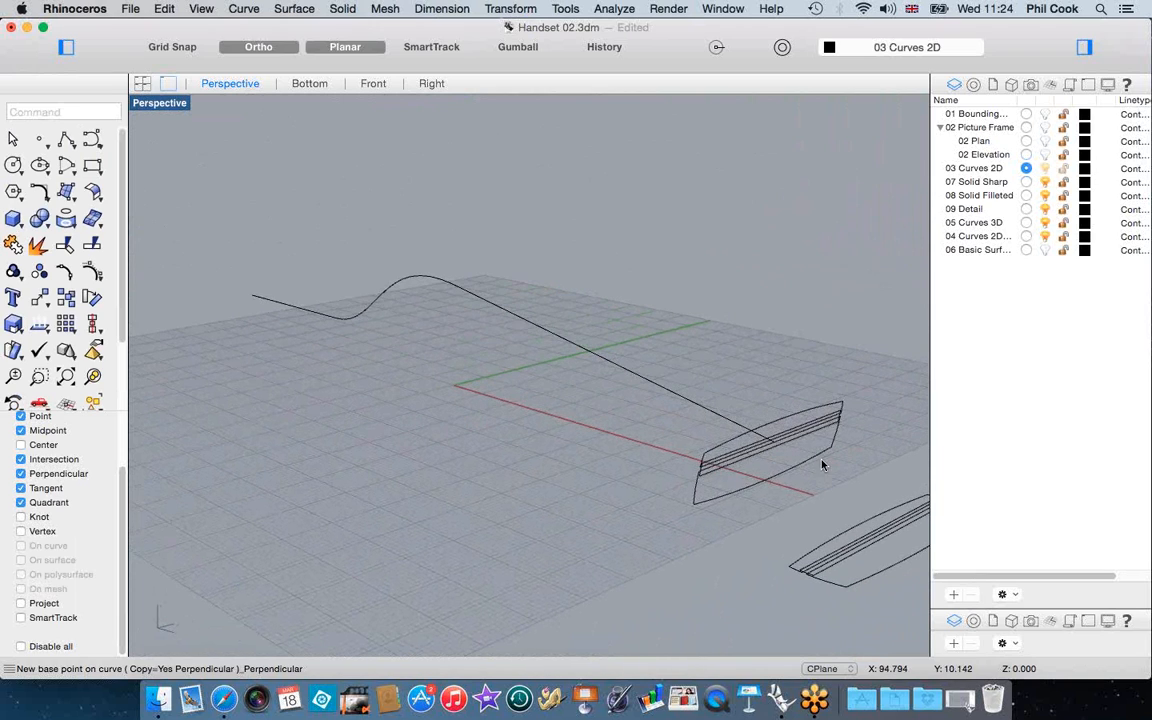
click(296, 9)
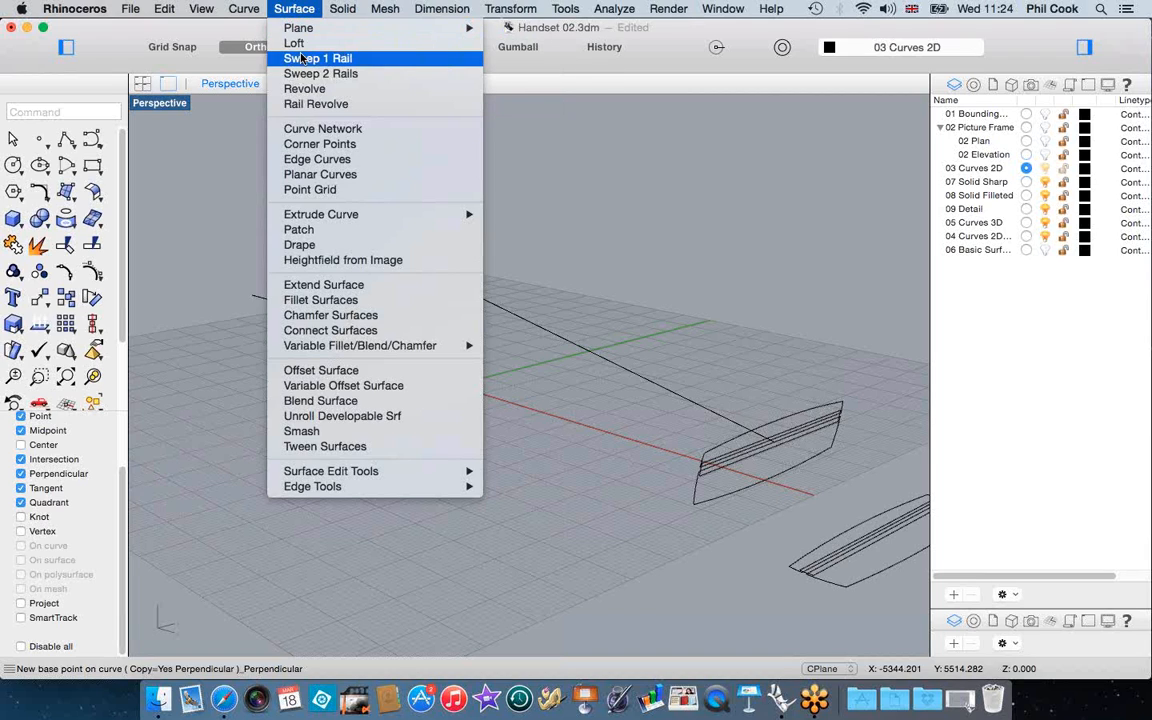
click(301, 59)
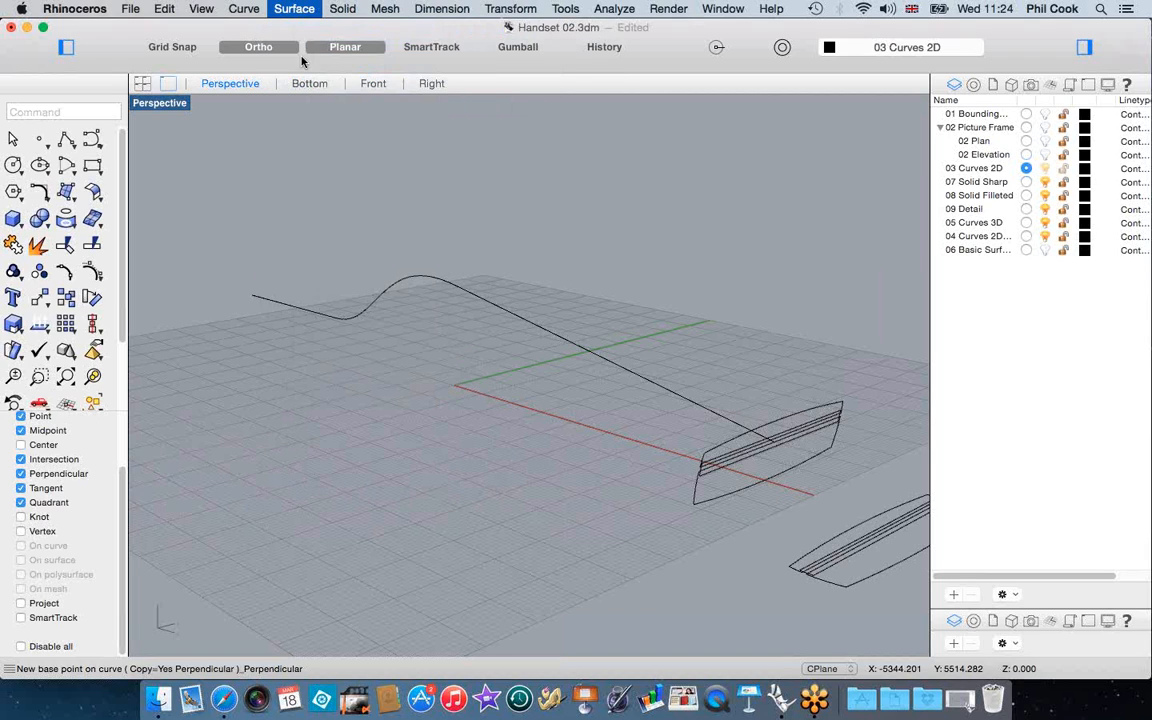
click(722, 421)
click(733, 463)
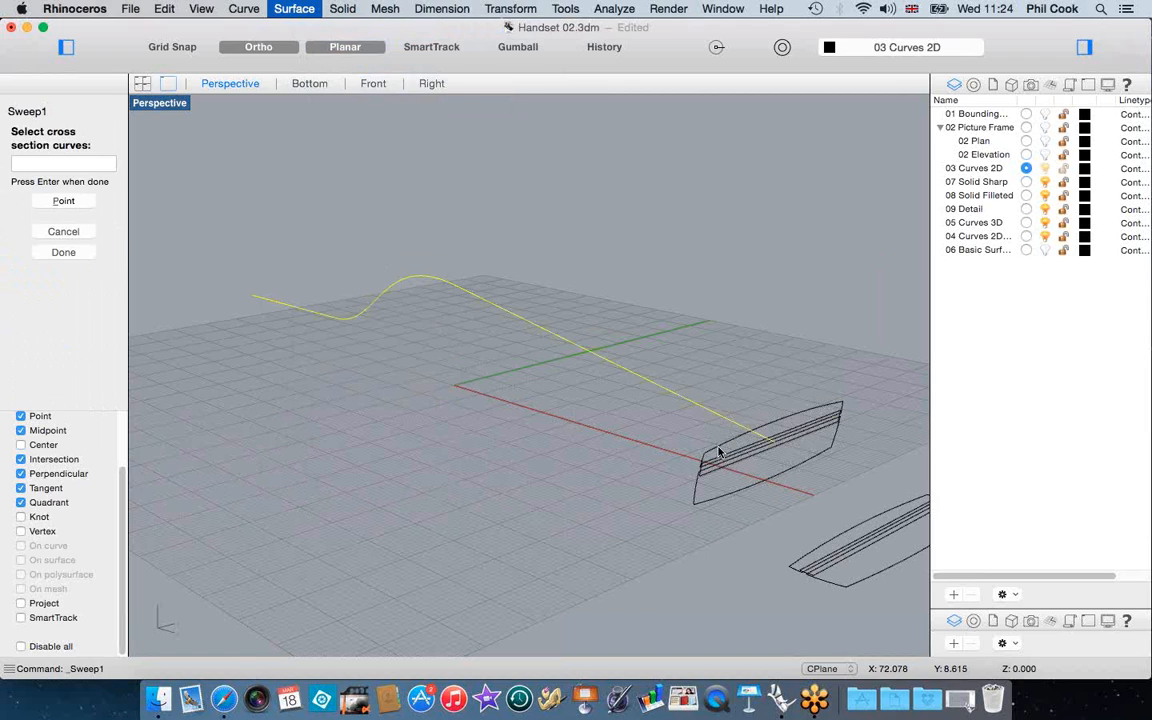
click(695, 497)
key(Return)
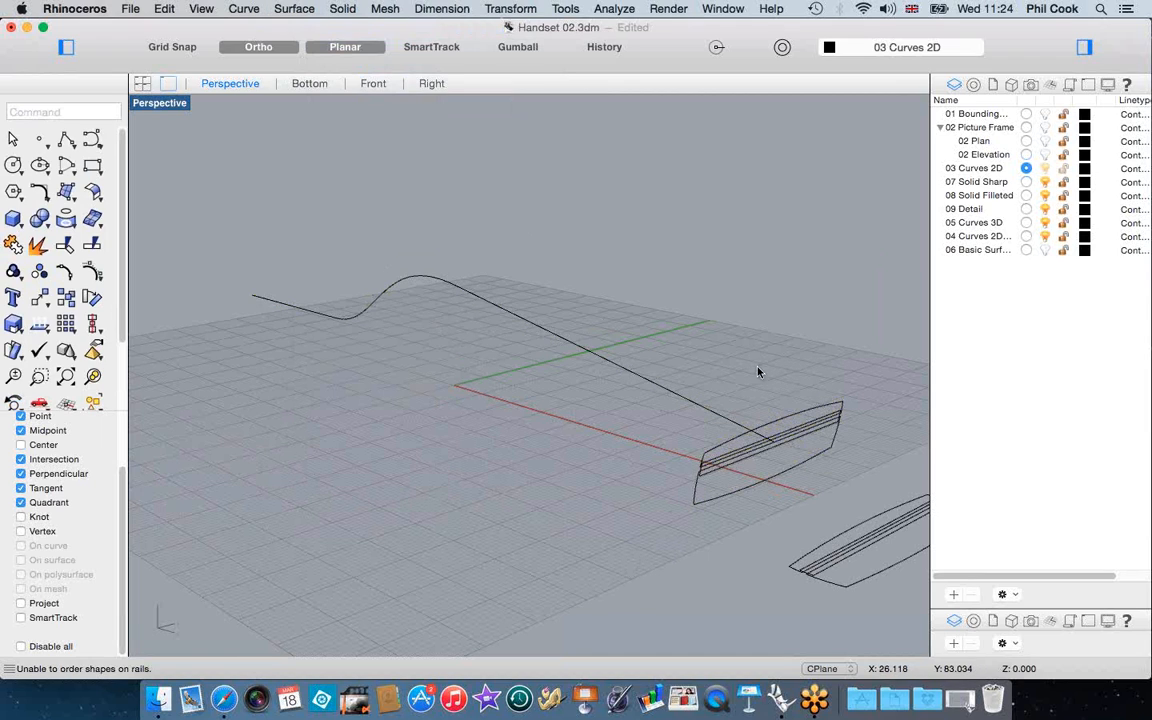
Sweep the upper closed end-view outline along the side-profile curve with Sweep 1 Rail, keeping the default seam and options
key(Return)
click(727, 418)
click(765, 427)
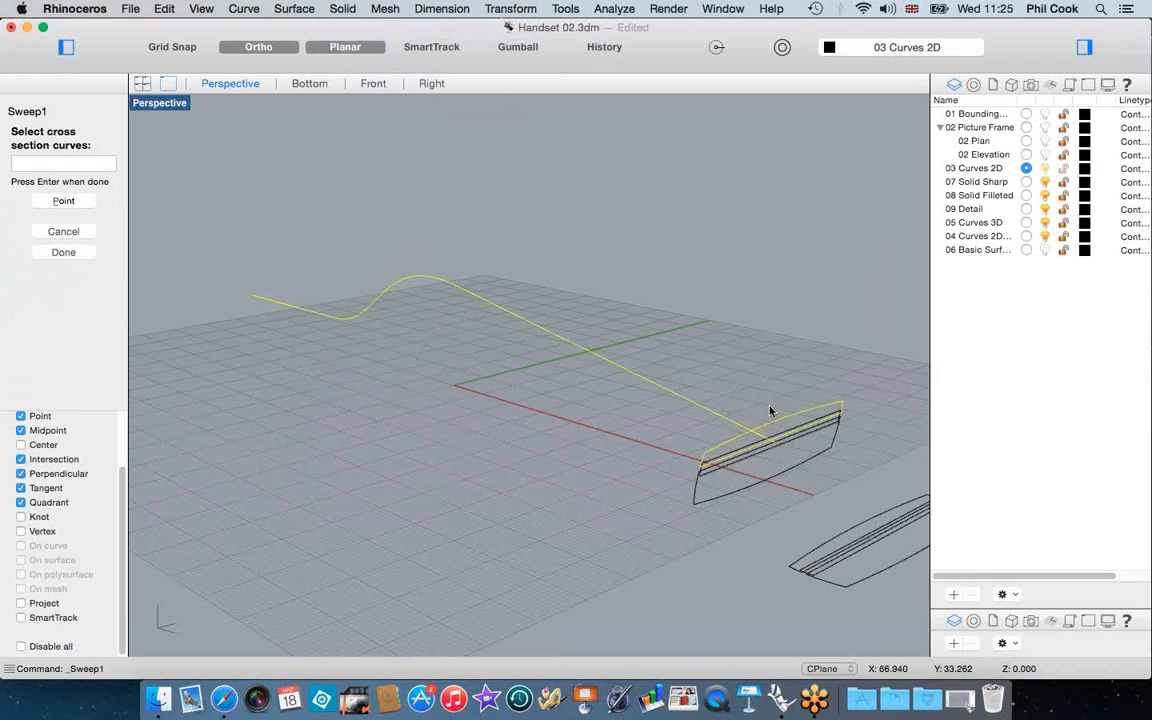
key(Return)
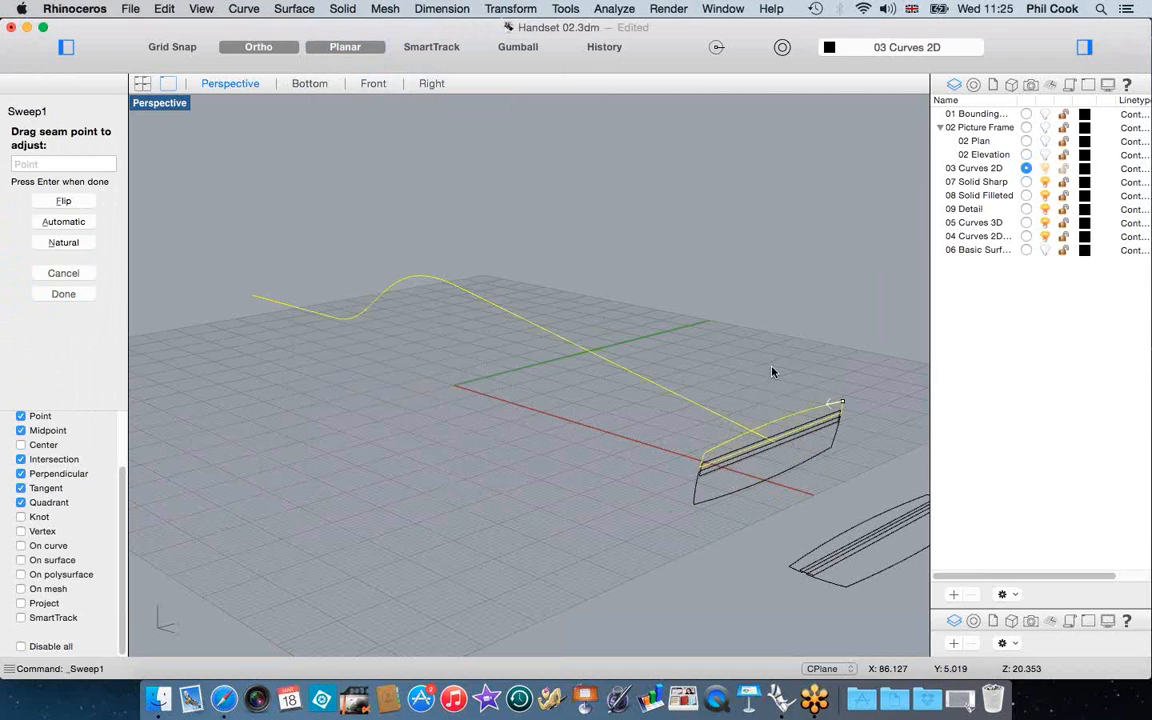
key(Return)
click(815, 548)
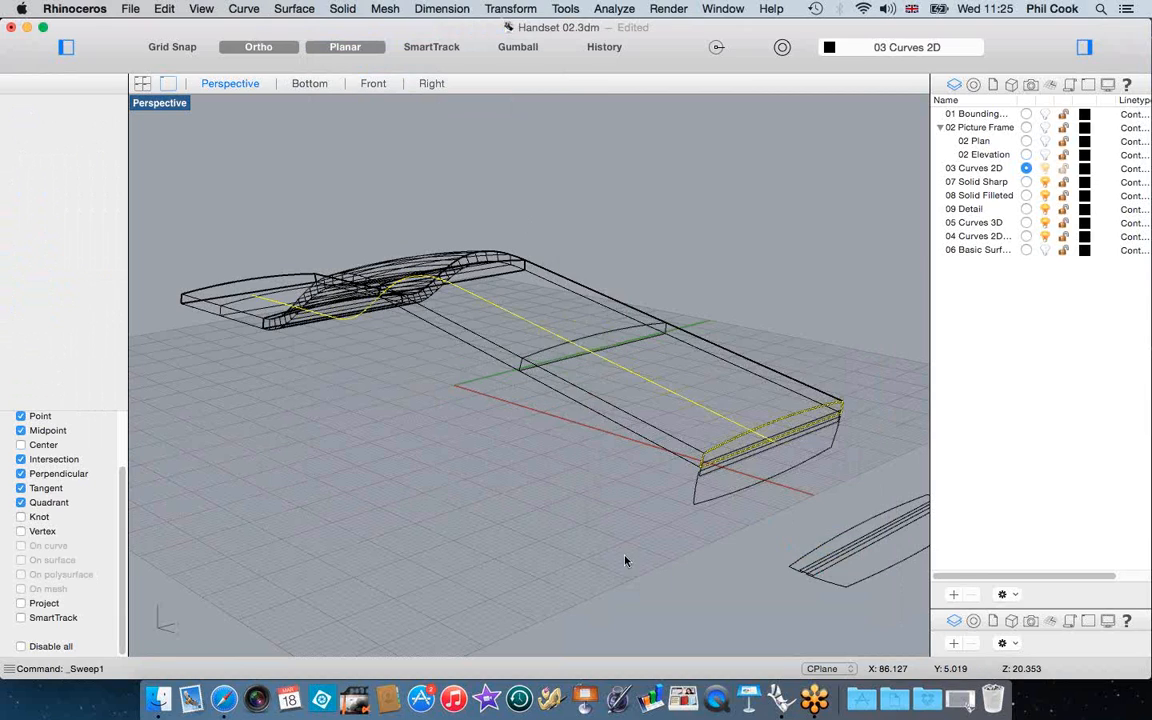
Sweep the lower closed end-view outline along the same side-profile rail with the default seam and options
right_drag(483, 441, 600, 440)
scroll(669, 419, down, 5)
scroll(671, 421, up, 5)
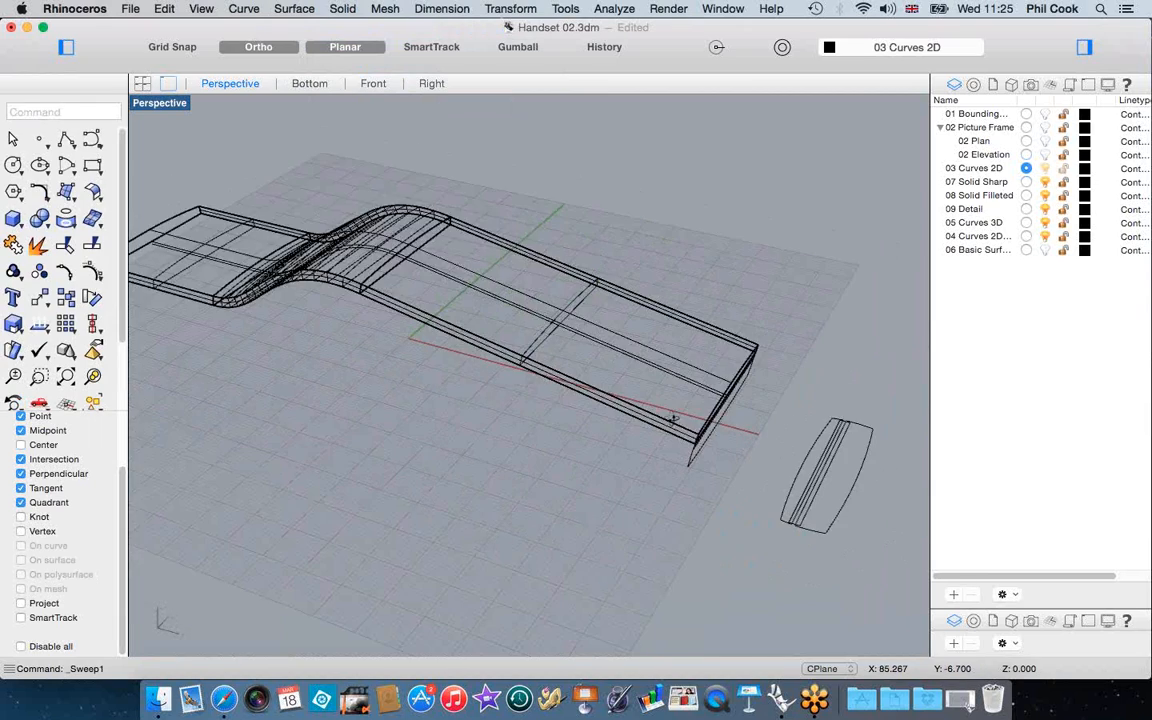
right_drag(675, 417, 659, 390)
scroll(727, 449, up, 3)
key(Return)
click(614, 353)
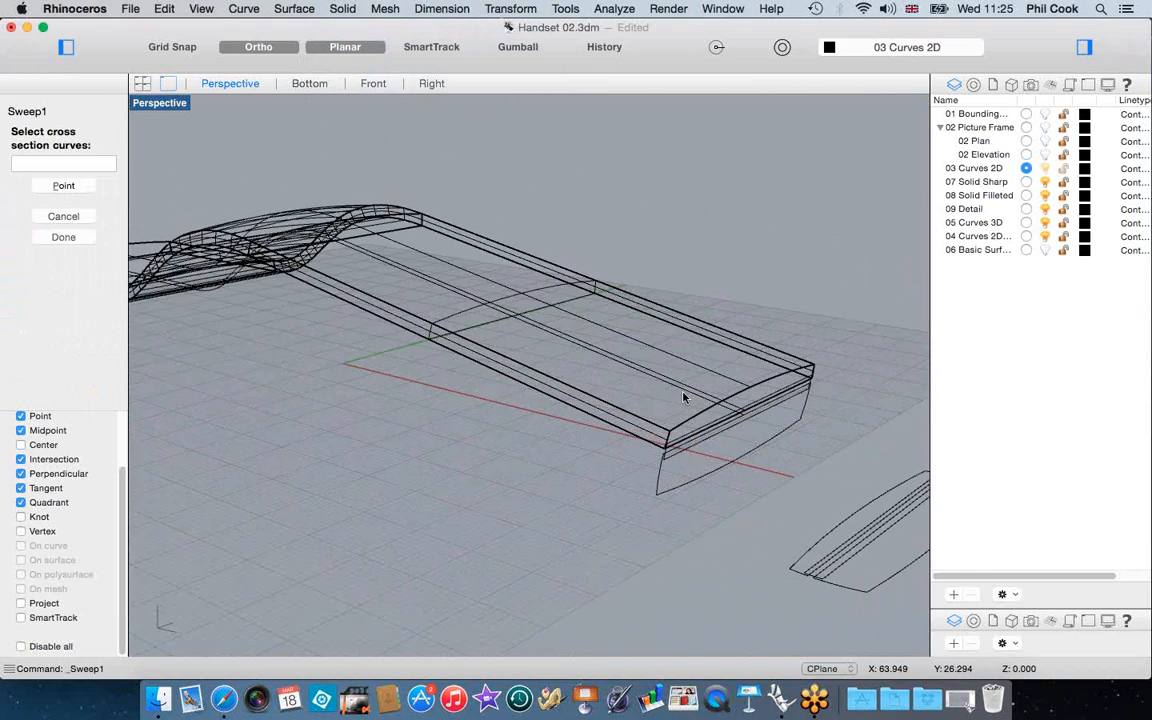
click(678, 496)
key(Return)
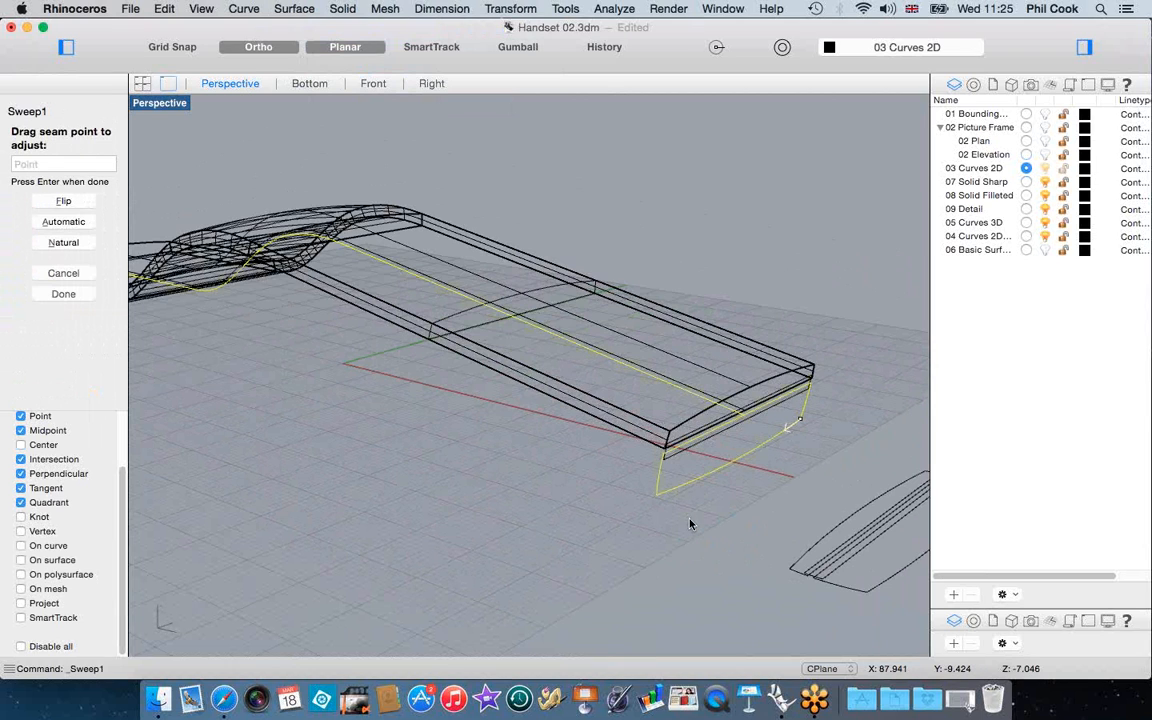
key(Return)
click(819, 545)
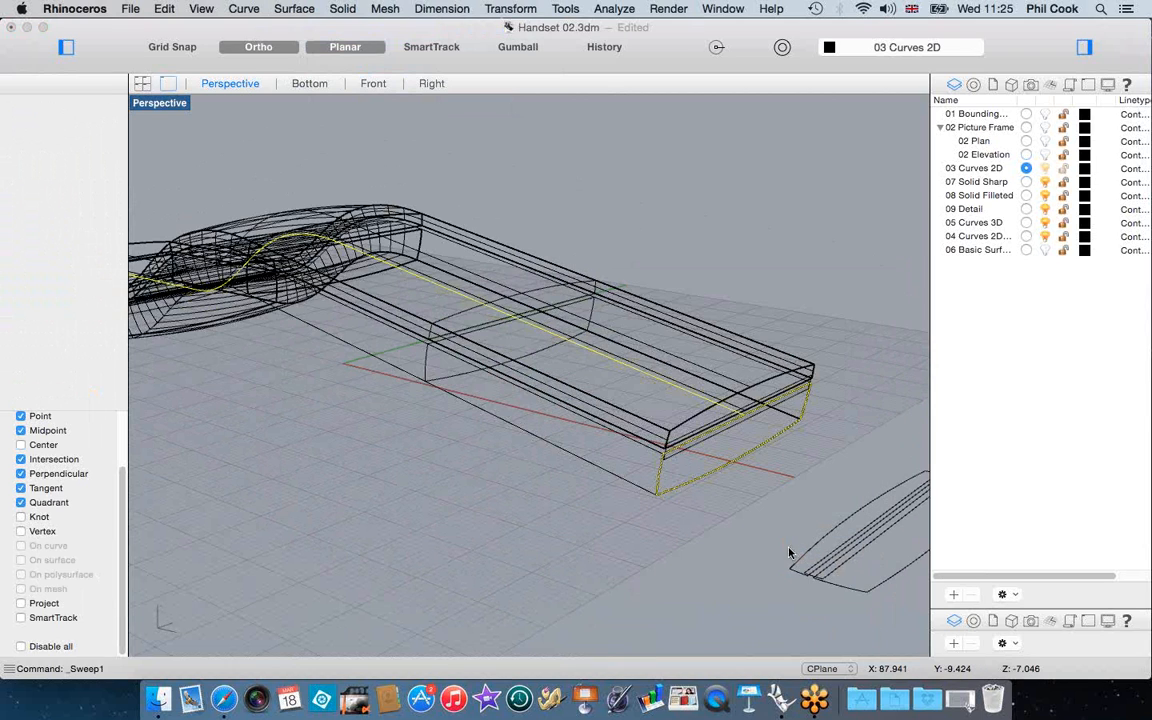
Switch the Perspective view to Shaded display and view the open ends of the swept surfaces
scroll(320, 240, down, 3)
click(159, 102)
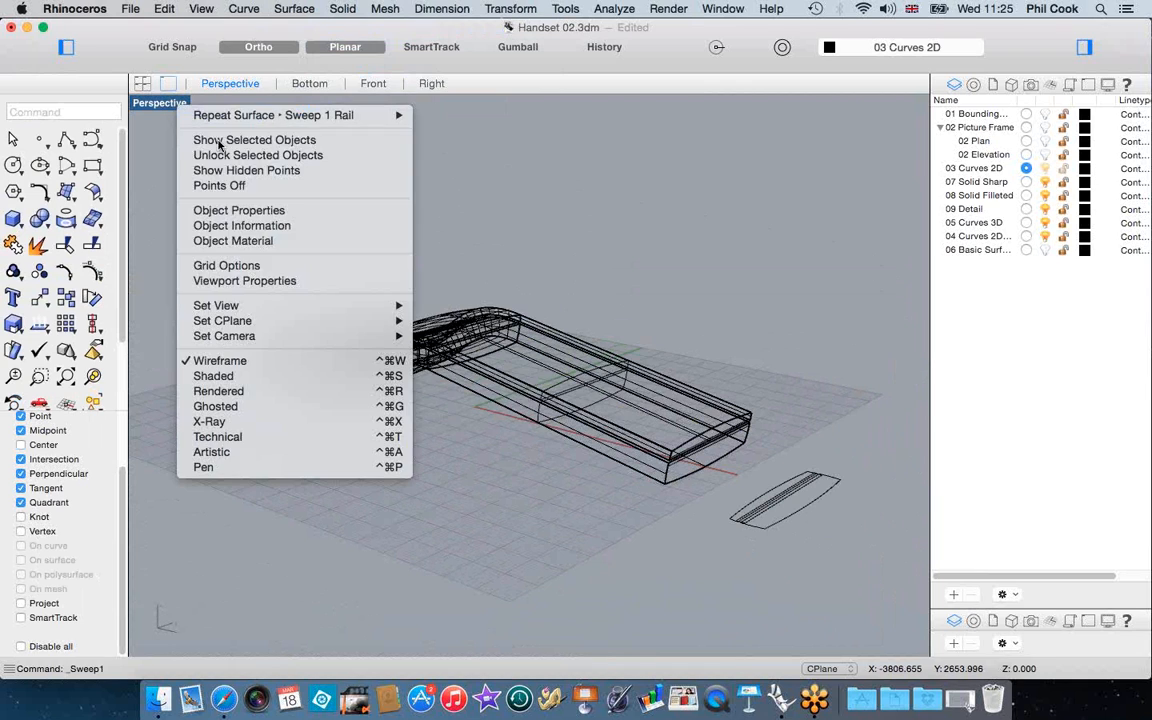
click(213, 376)
right_drag(368, 393, 537, 434)
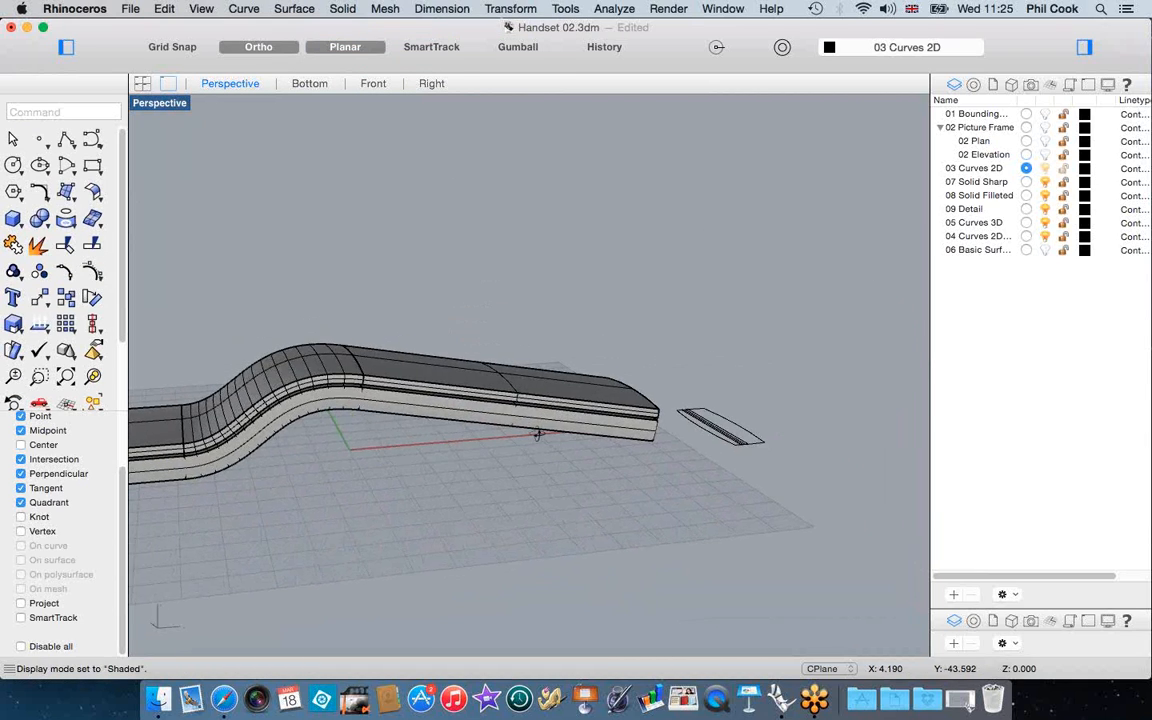
scroll(627, 365, down, 6)
scroll(374, 401, up, 10)
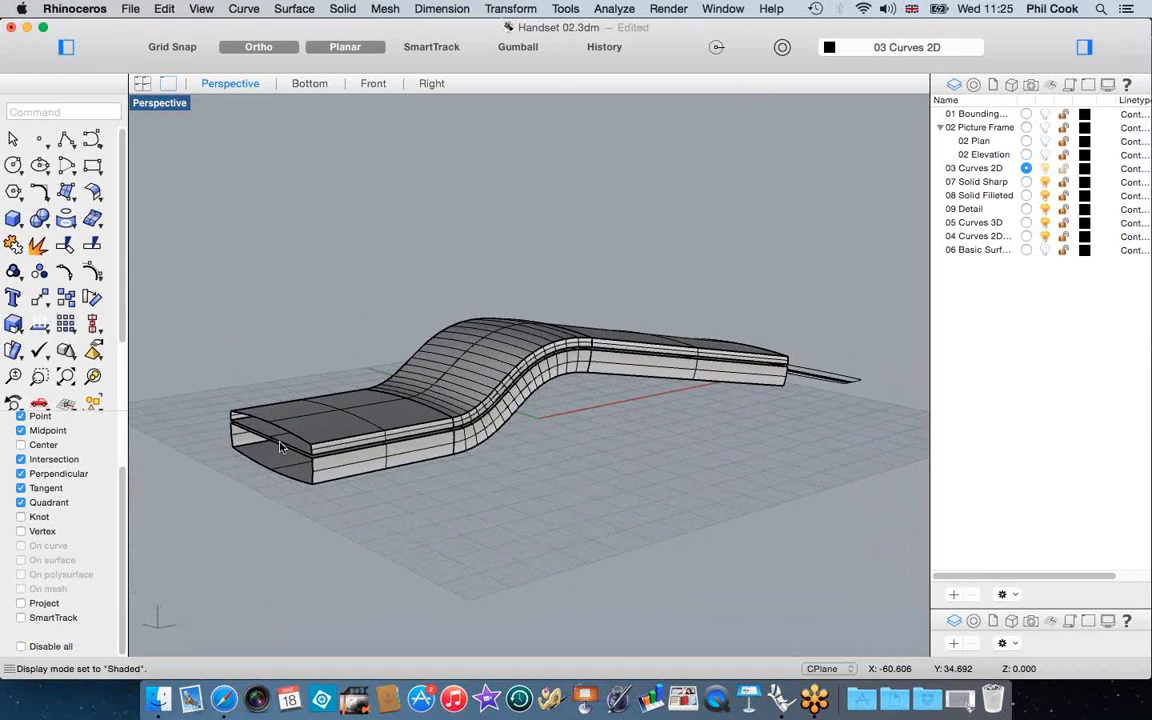
Cap the planar holes of the upper and lower swept polysurfaces
click(390, 380)
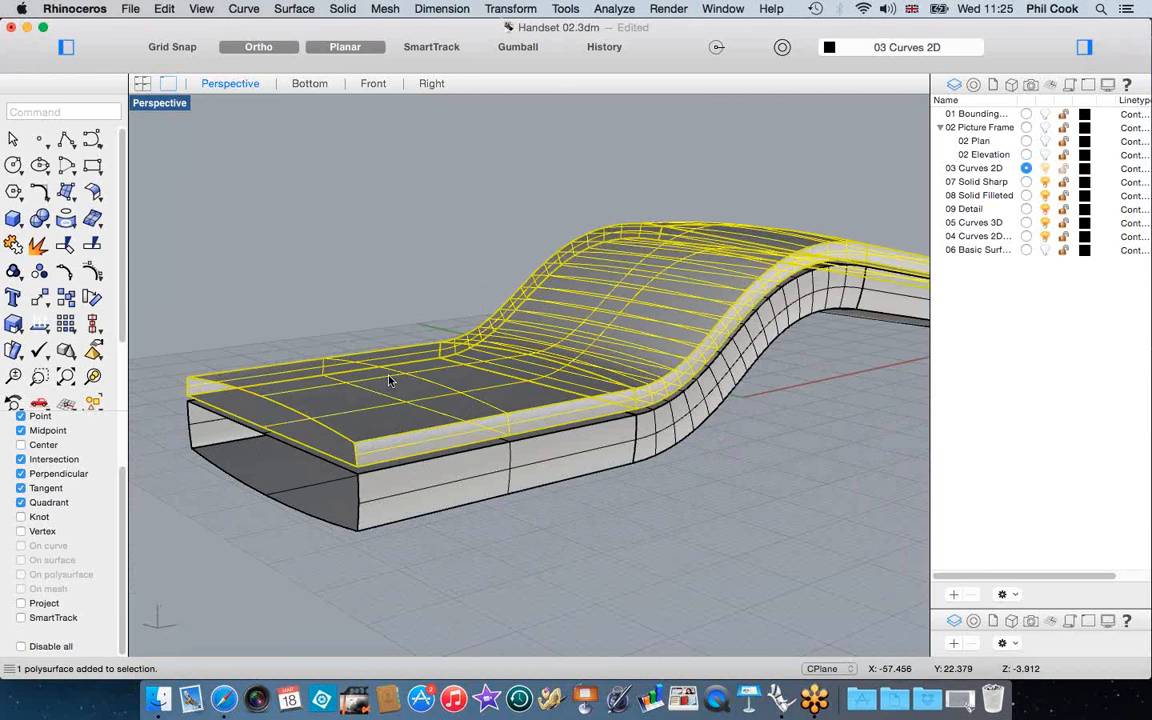
shift+click(398, 494)
click(343, 9)
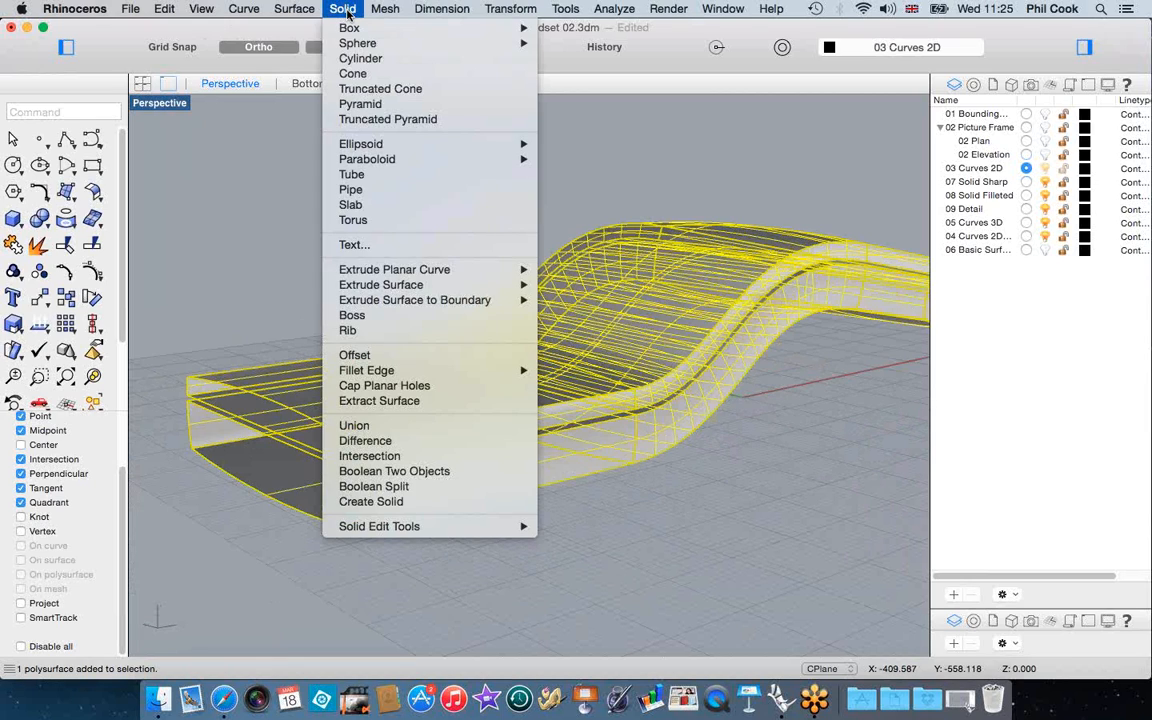
click(384, 385)
Examine the capped upper and lower handset bodies from several angles, including the end face and the gap between them
right_drag(350, 360, 547, 383)
scroll(355, 352, down, 6)
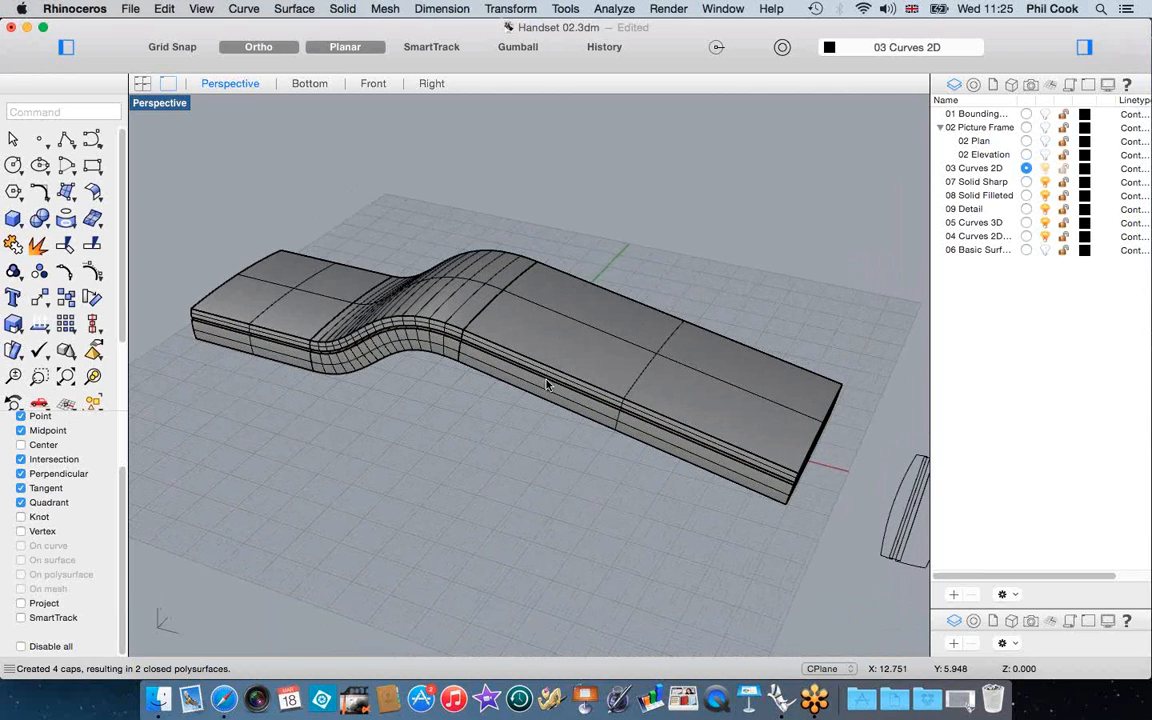
right_drag(547, 383, 597, 301)
right_drag(653, 386, 715, 285)
scroll(806, 331, up, 5)
right_drag(806, 331, 707, 291)
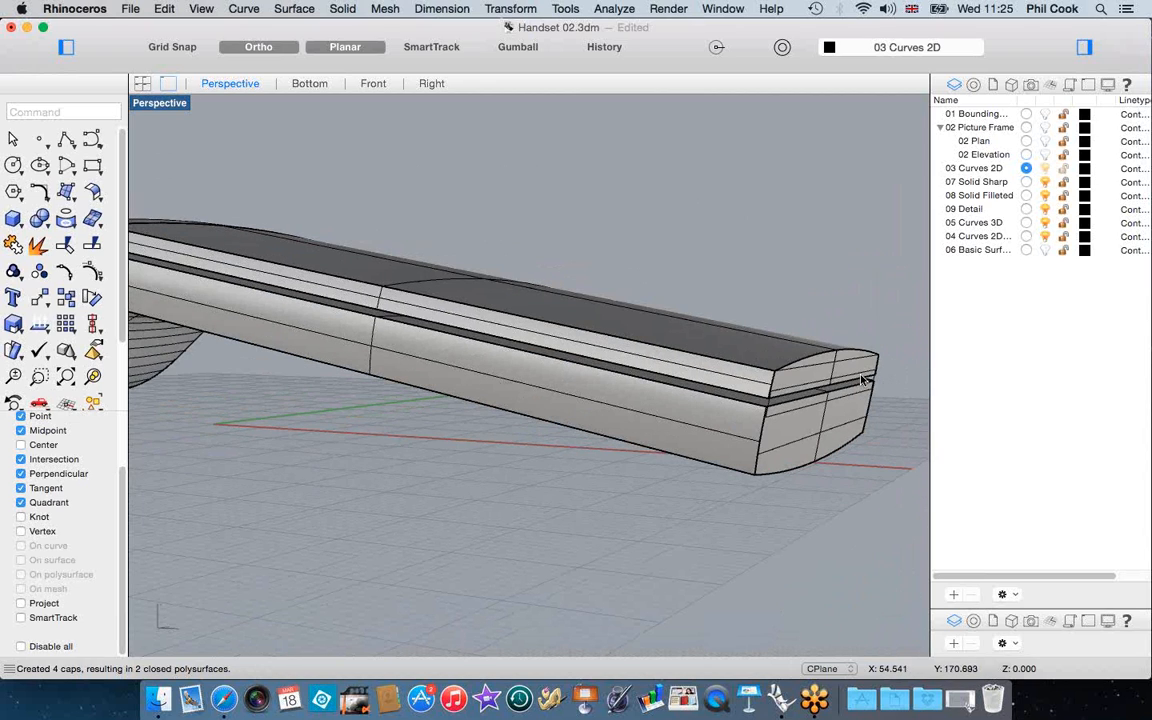
scroll(741, 401, down, 4)
right_drag(740, 401, 737, 433)
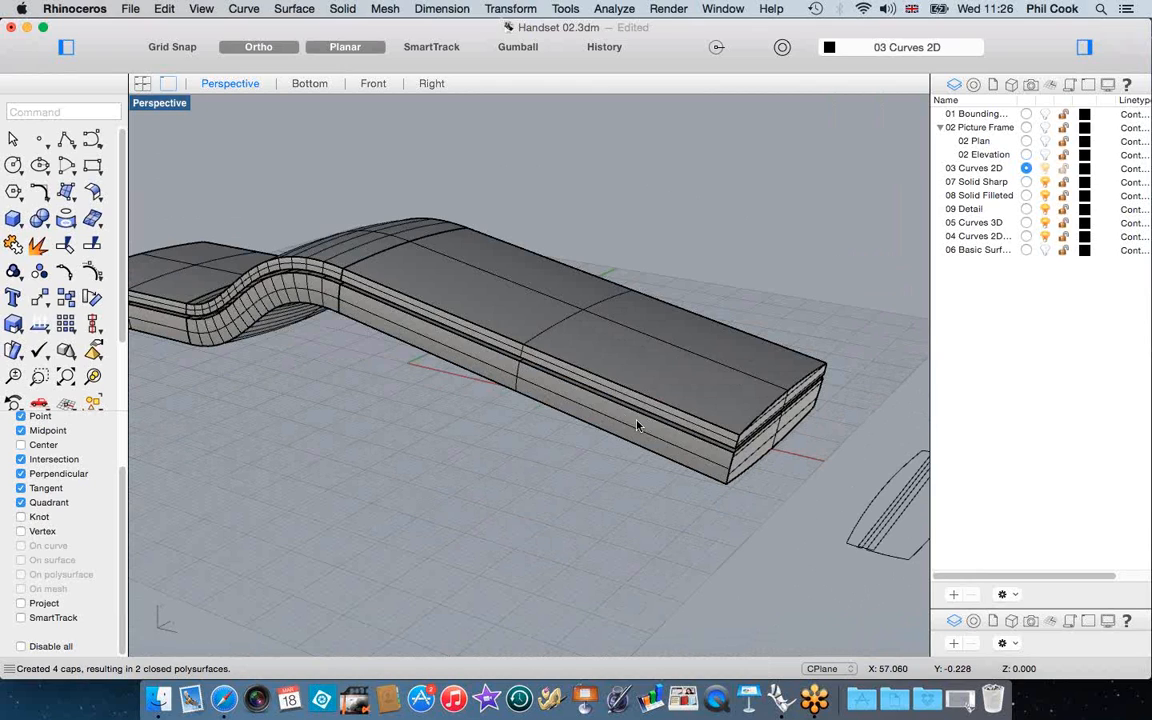
scroll(597, 418, down, 3)
right_drag(589, 406, 563, 434)
scroll(540, 432, up, 2)
scroll(539, 431, down, 2)
scroll(530, 434, down, 2)
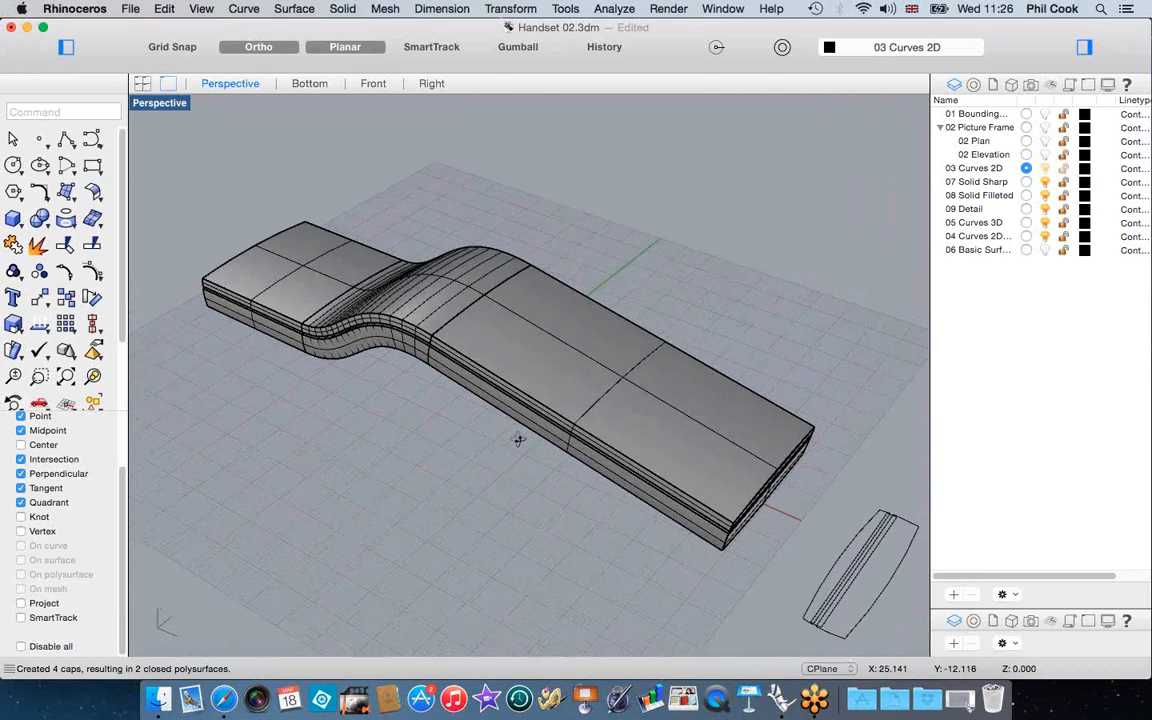
scroll(495, 430, up, 2)
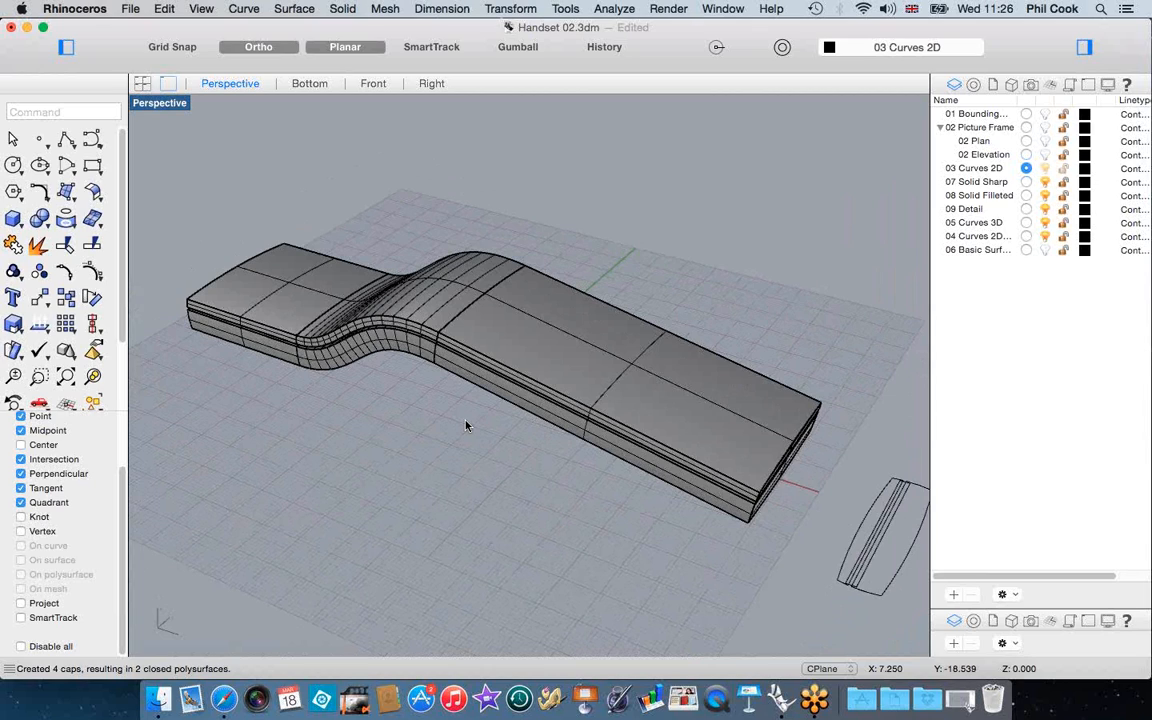
Switch to Finder and view the handset sketch in a full-screen slideshow of the selected Splash images
click(27, 27)
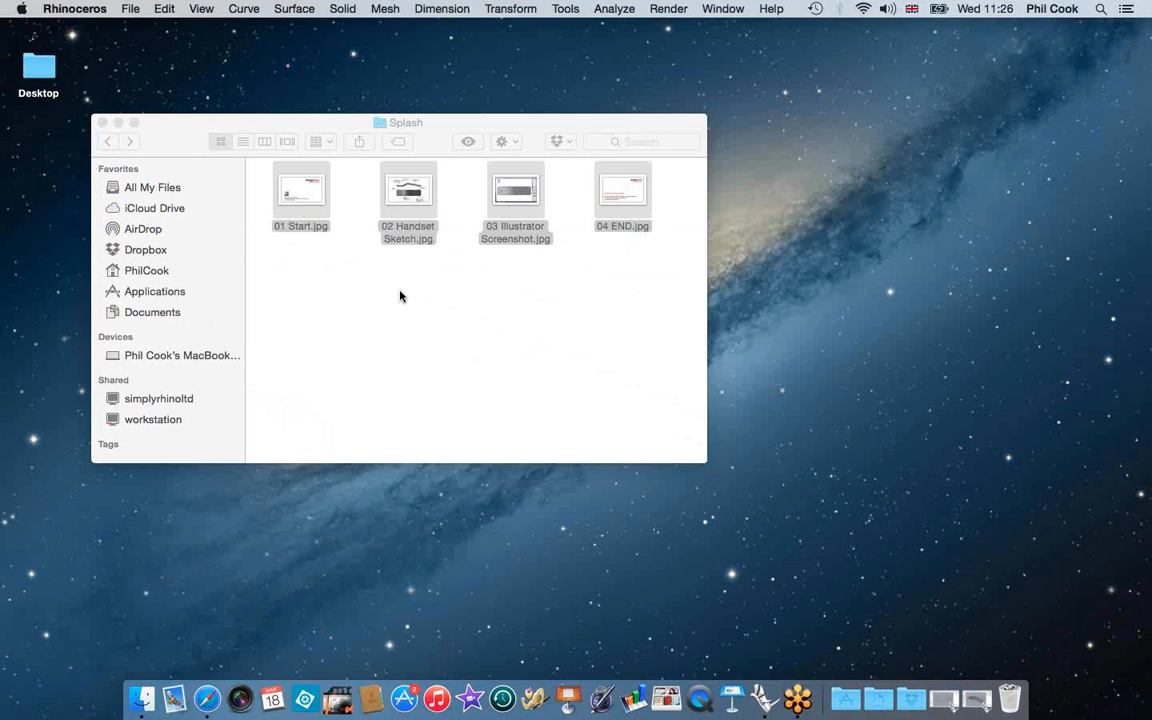
click(399, 296)
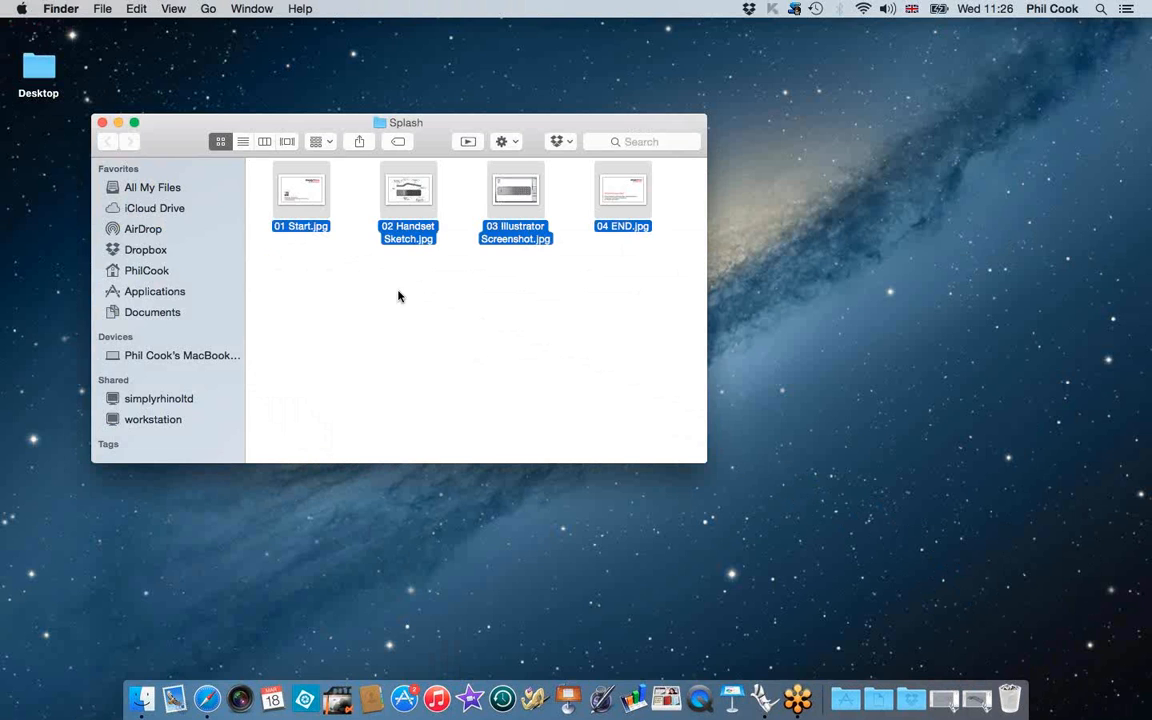
key(alt+space)
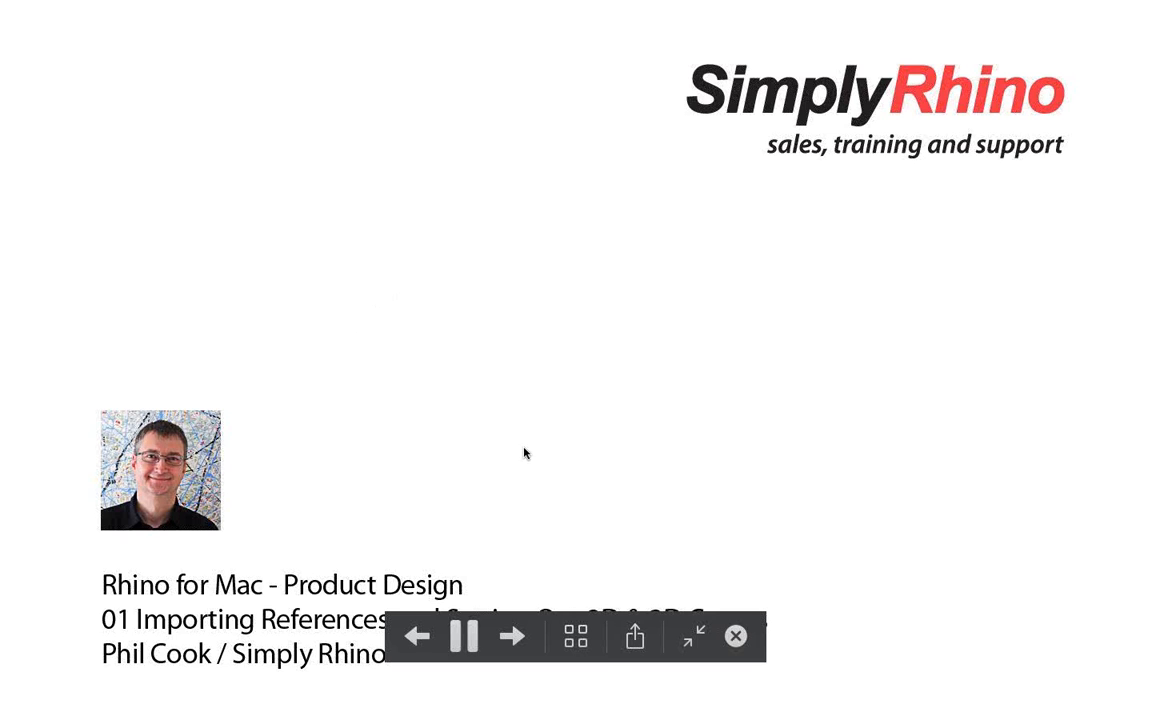
click(466, 640)
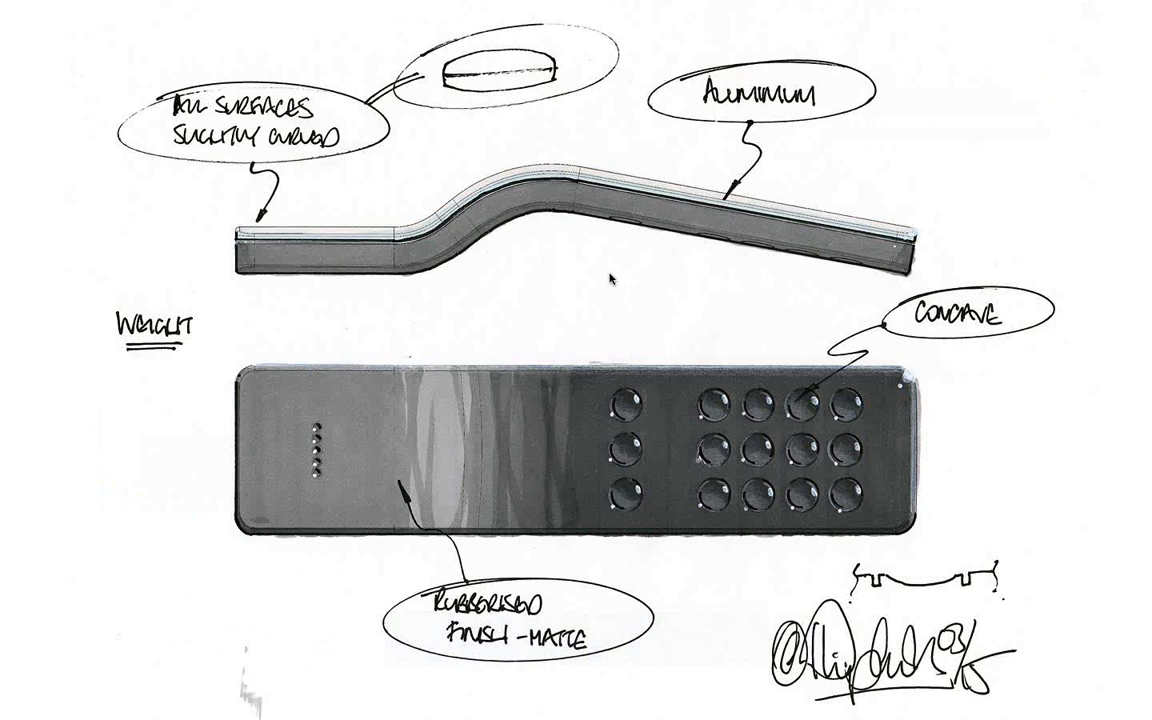
key(Escape)
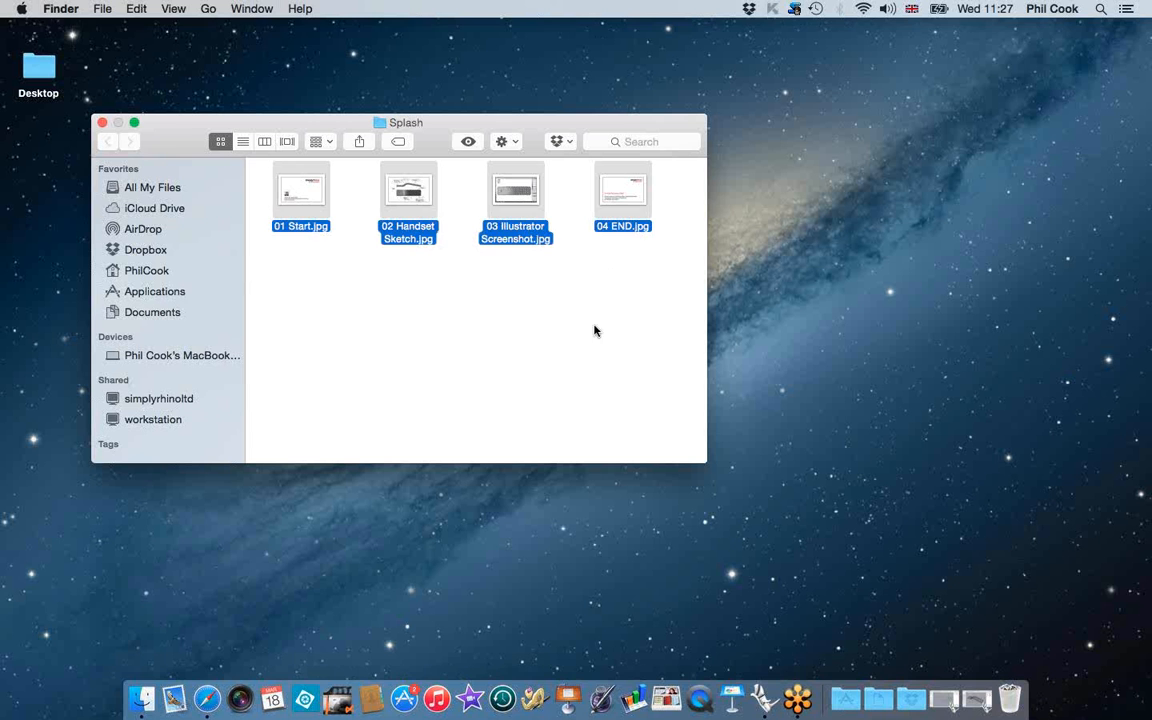
Switch back to Rhino and hide the command and inspector sidebars to give the Perspective view of the handset the full window width
click(760, 704)
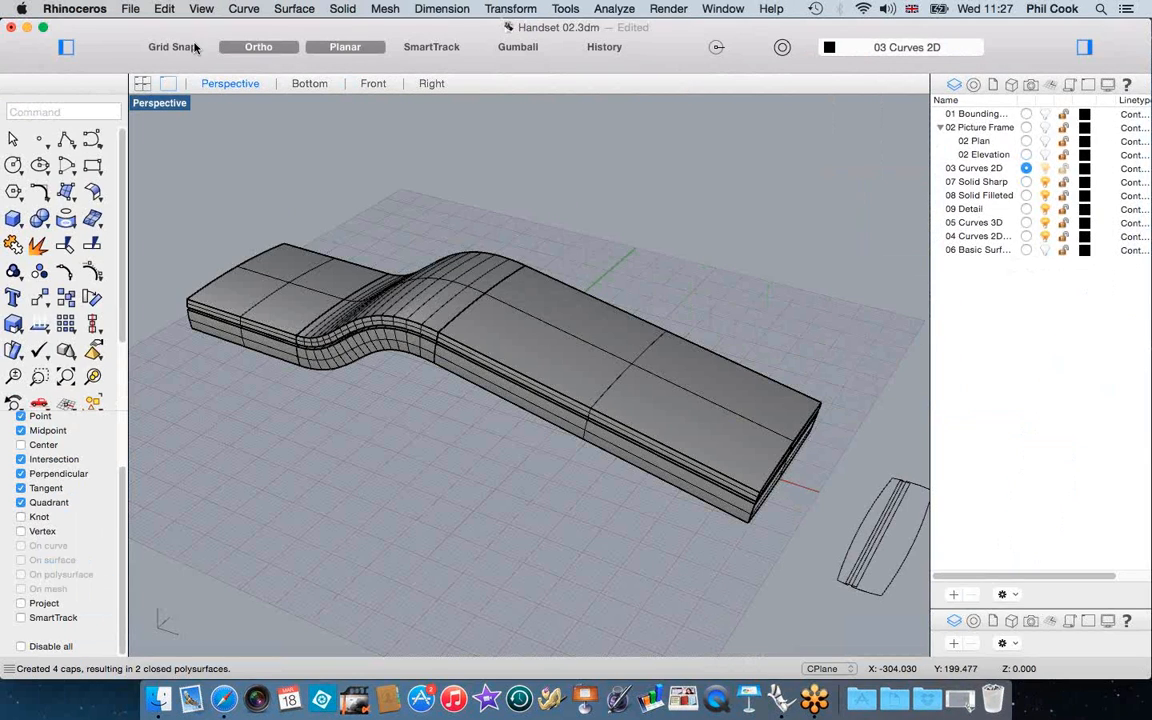
click(77, 111)
right_drag(559, 296, 515, 285)
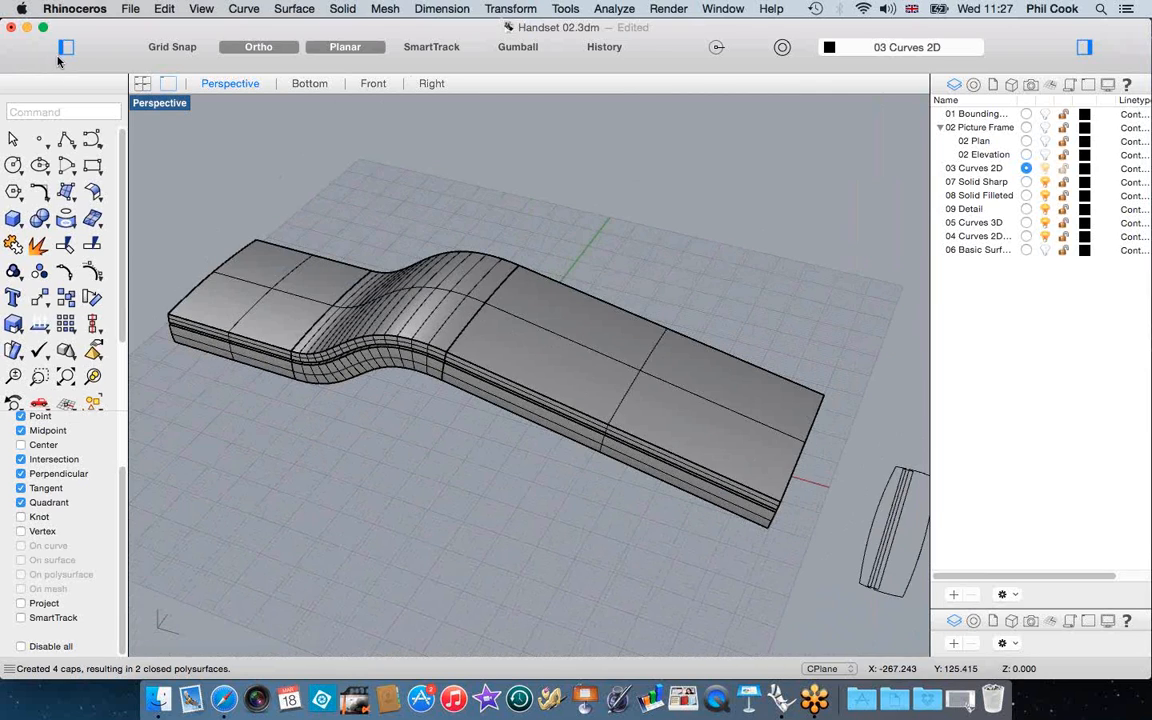
click(64, 47)
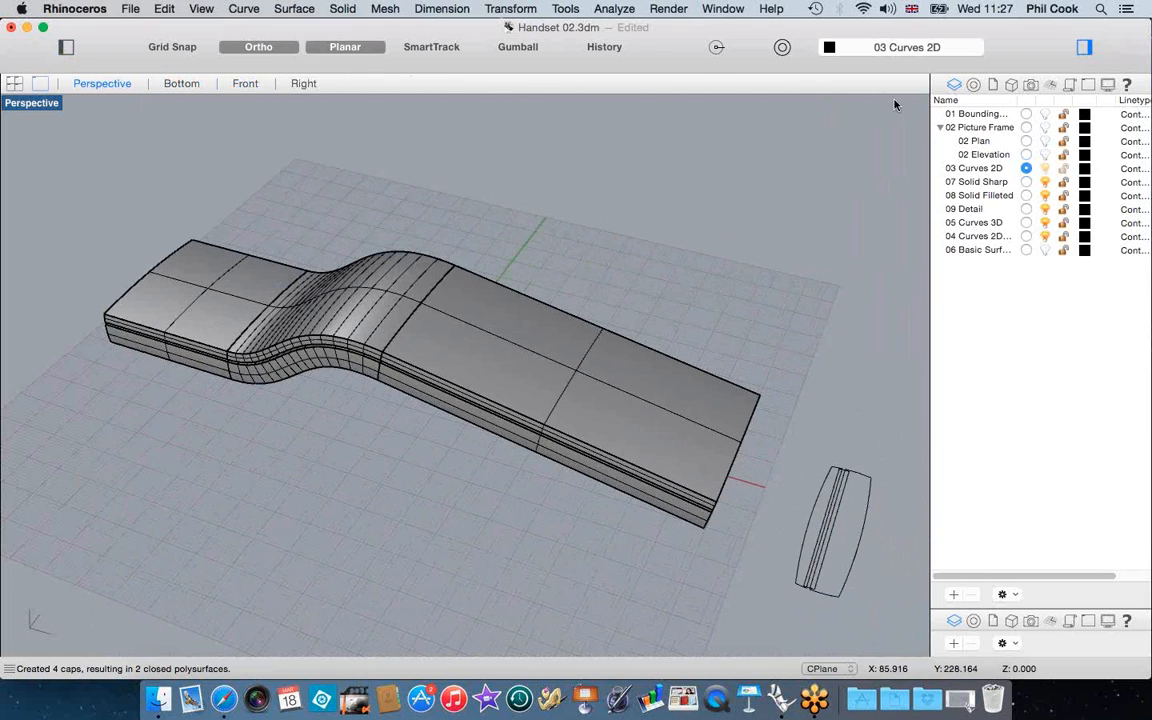
click(1086, 47)
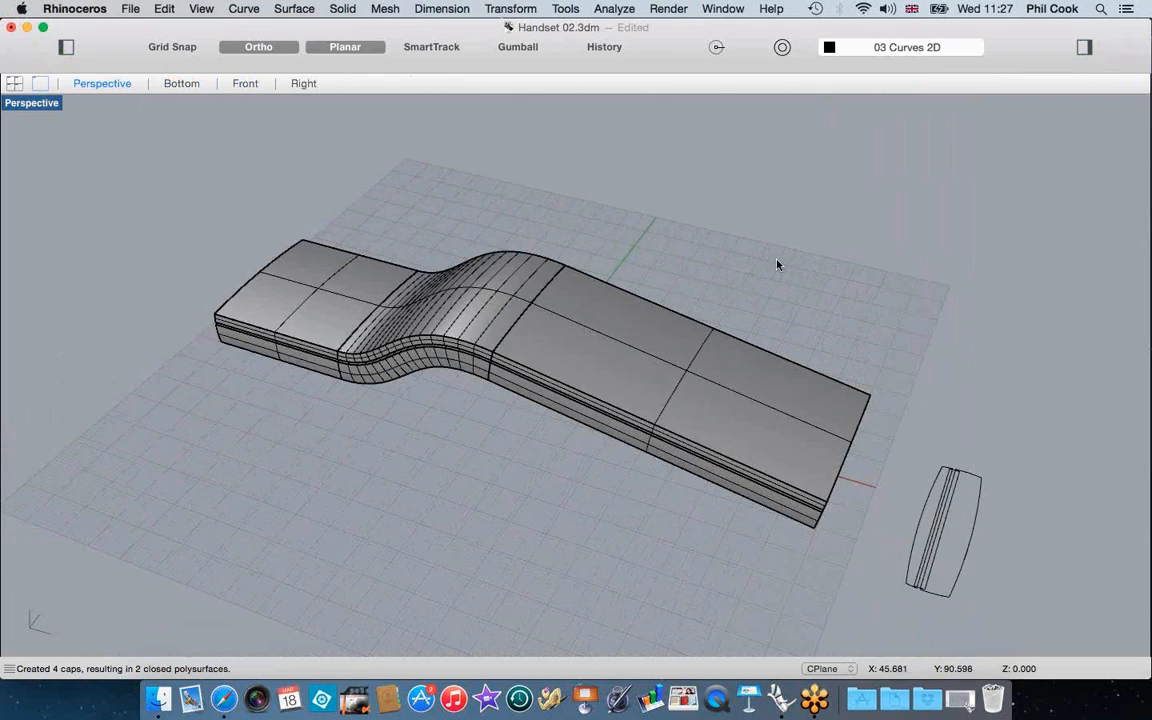
right_drag(775, 259, 722, 311)
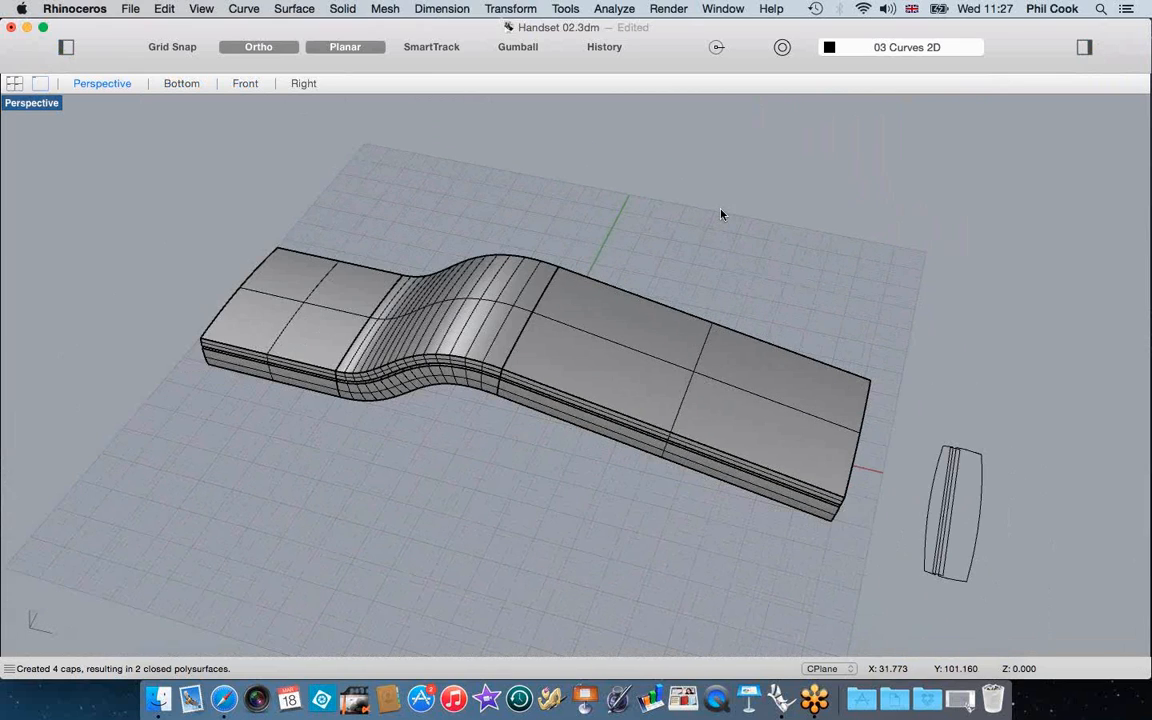
text(p)
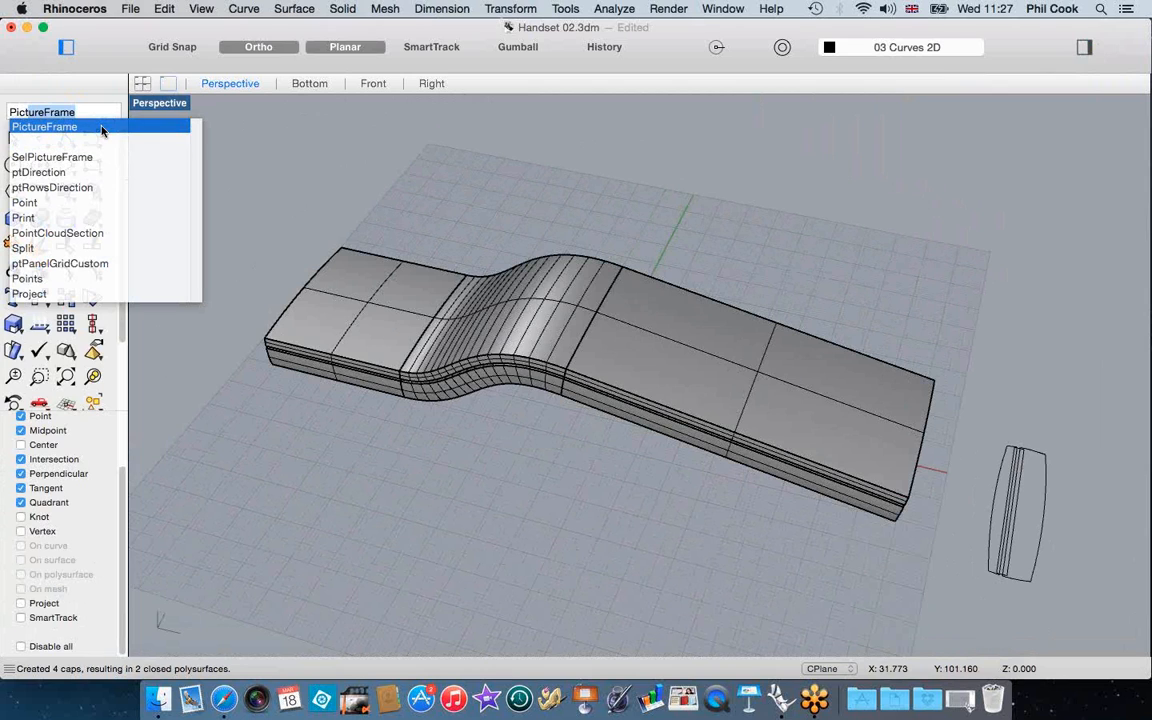
click(101, 128)
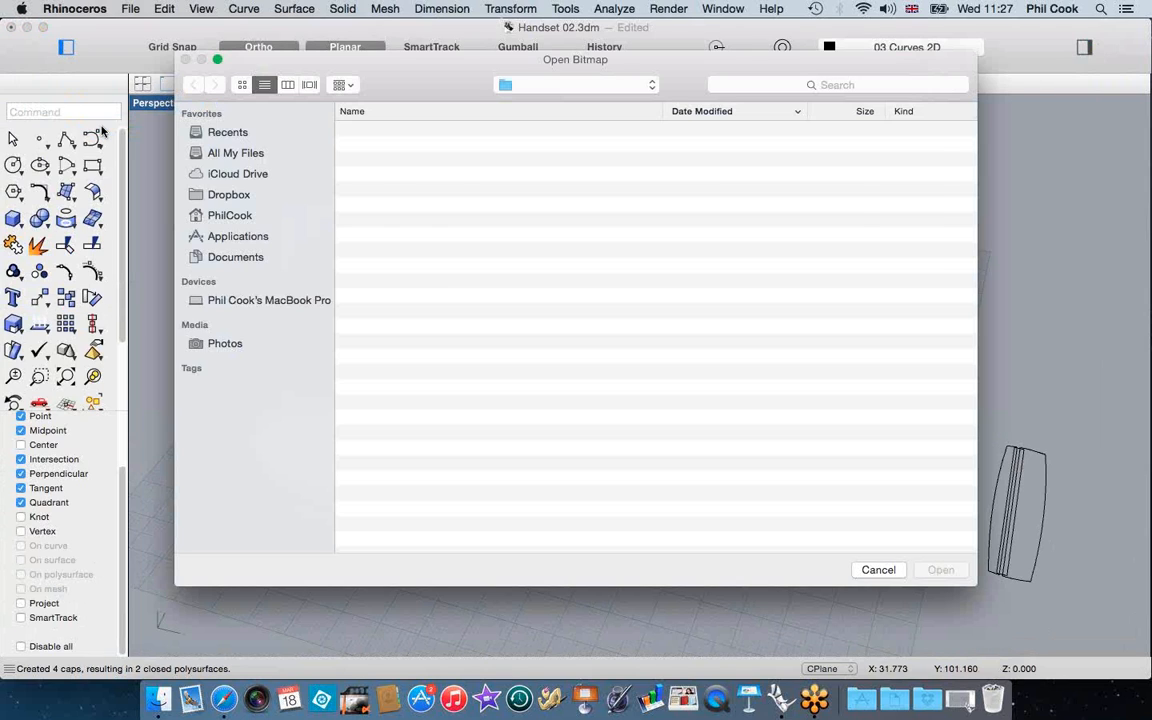
click(877, 571)
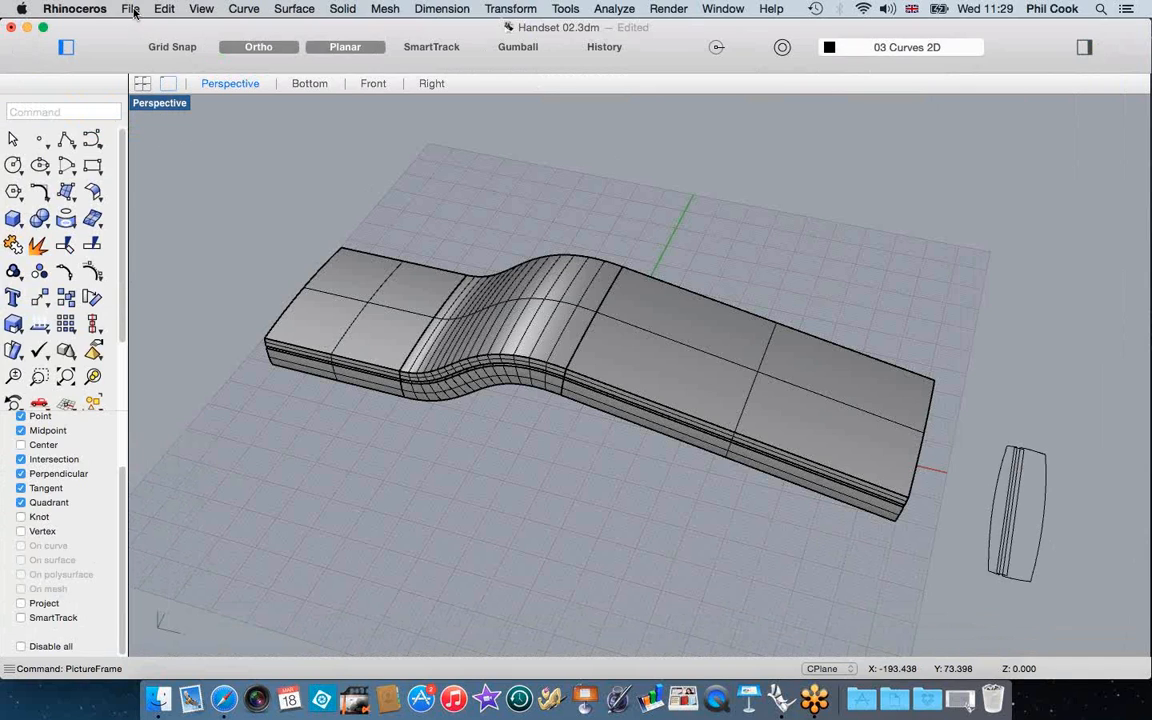
Set the interface theme to Rhino for Windows in the preferences
click(96, 10)
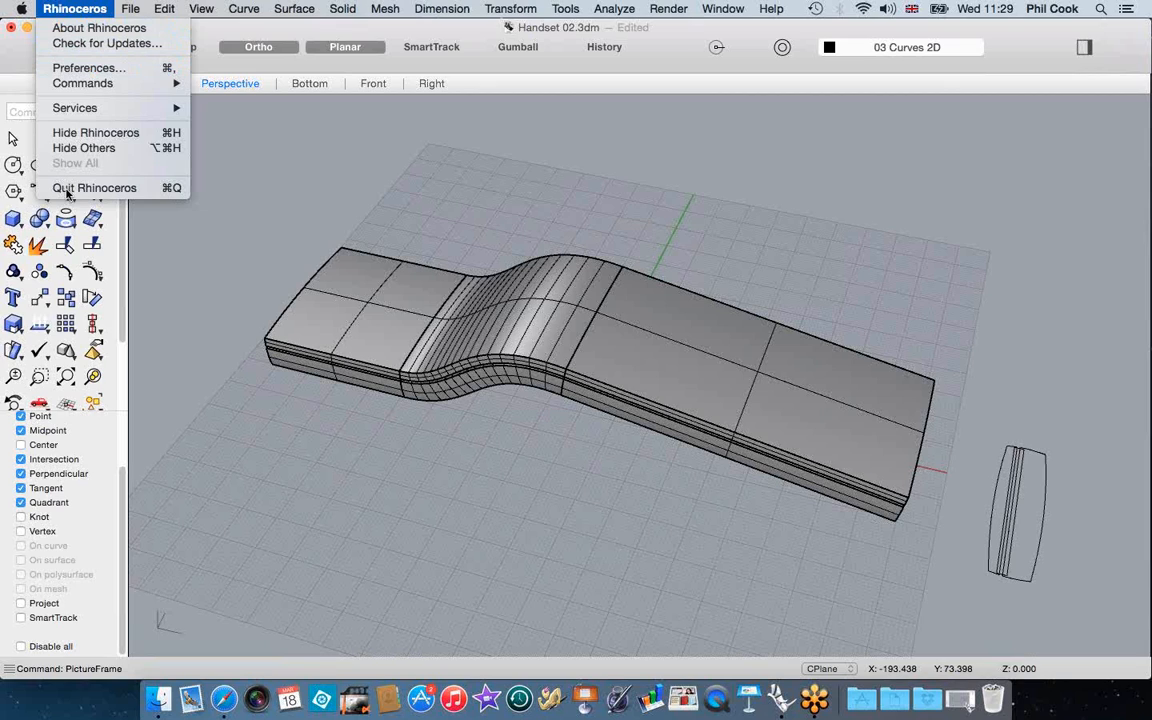
click(87, 70)
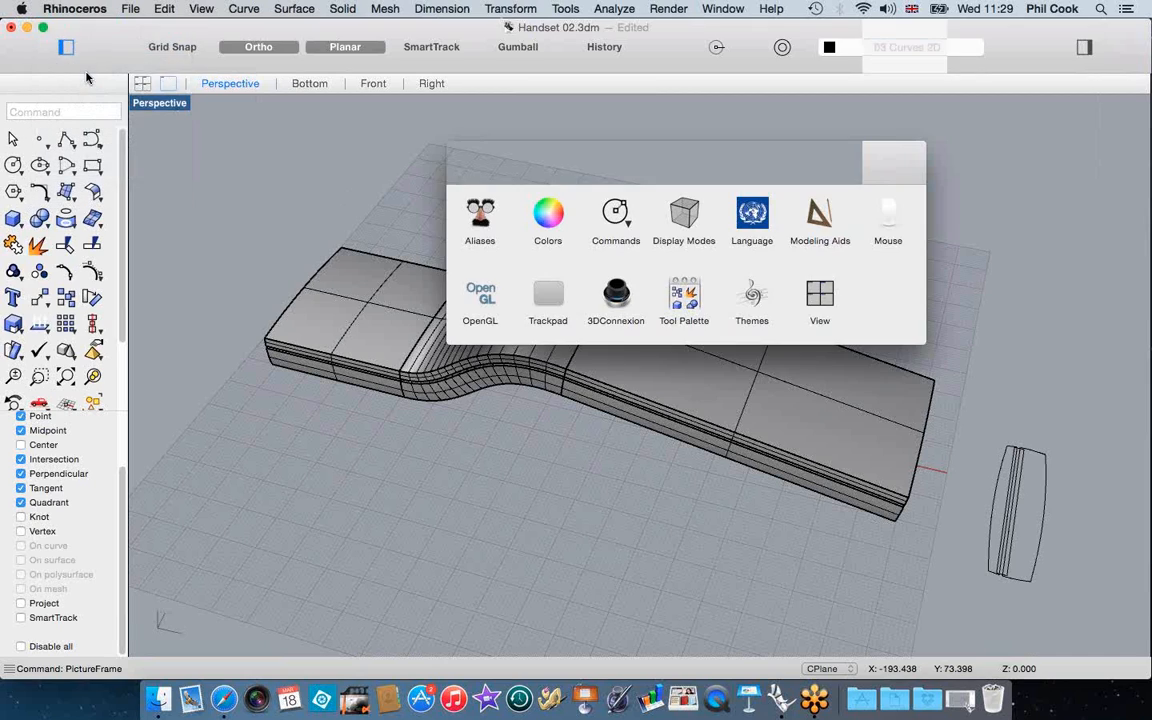
click(754, 306)
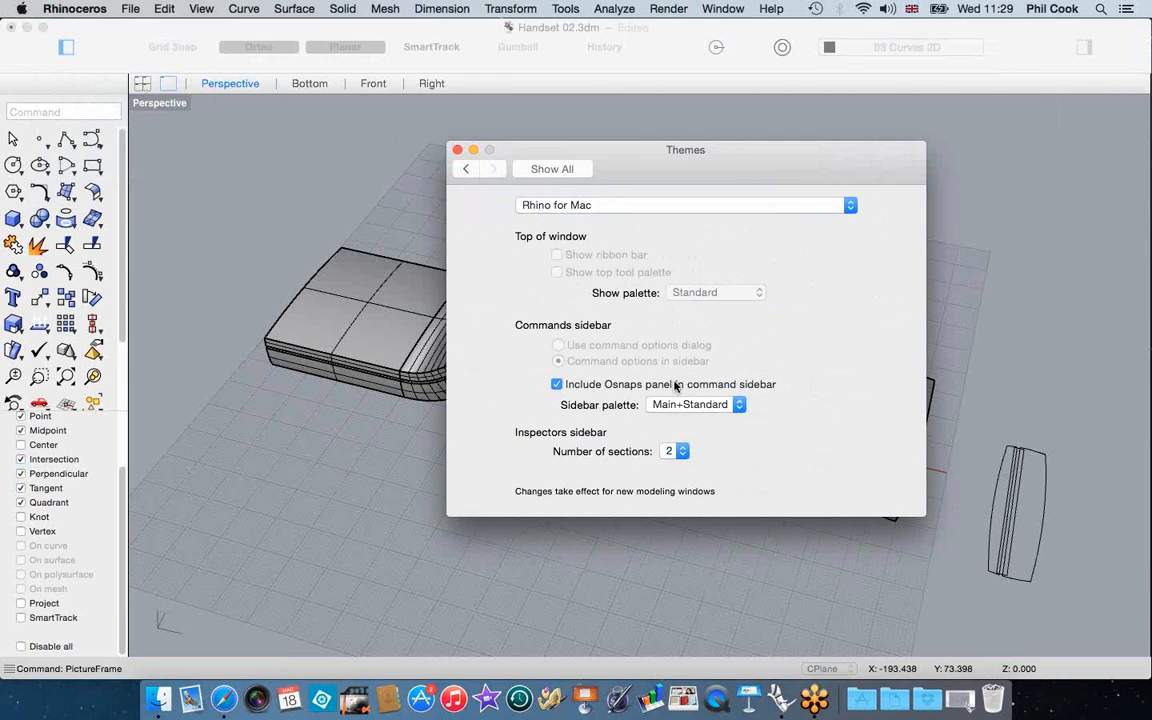
click(608, 206)
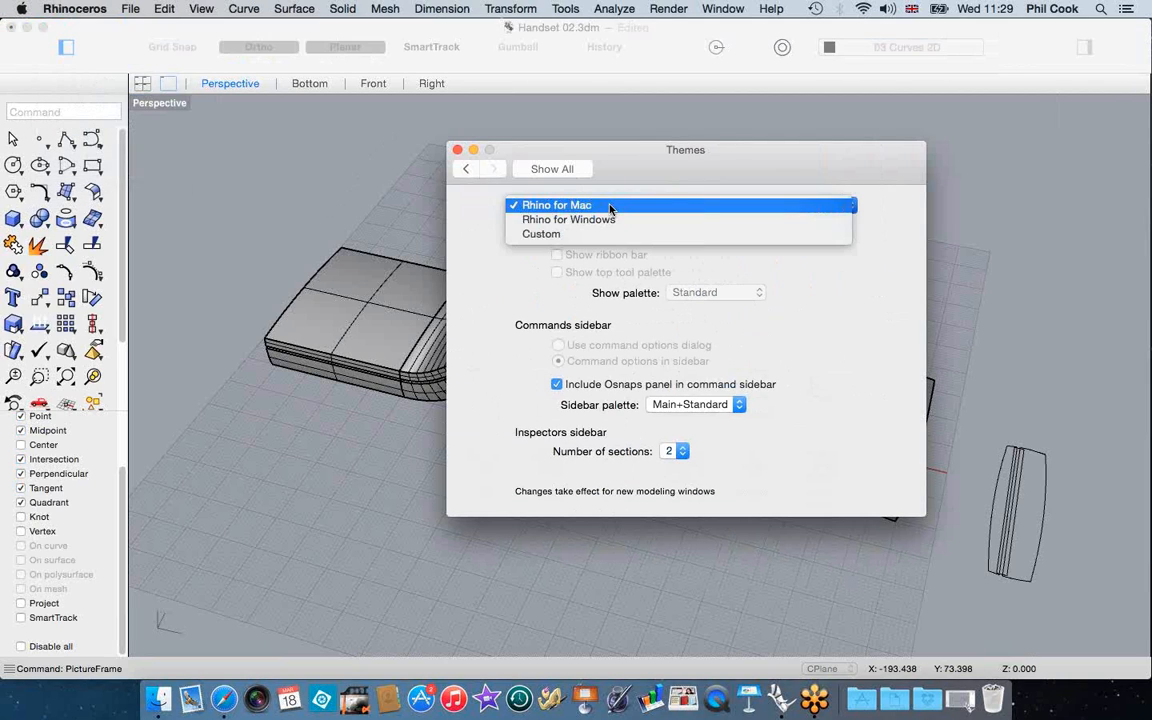
click(608, 220)
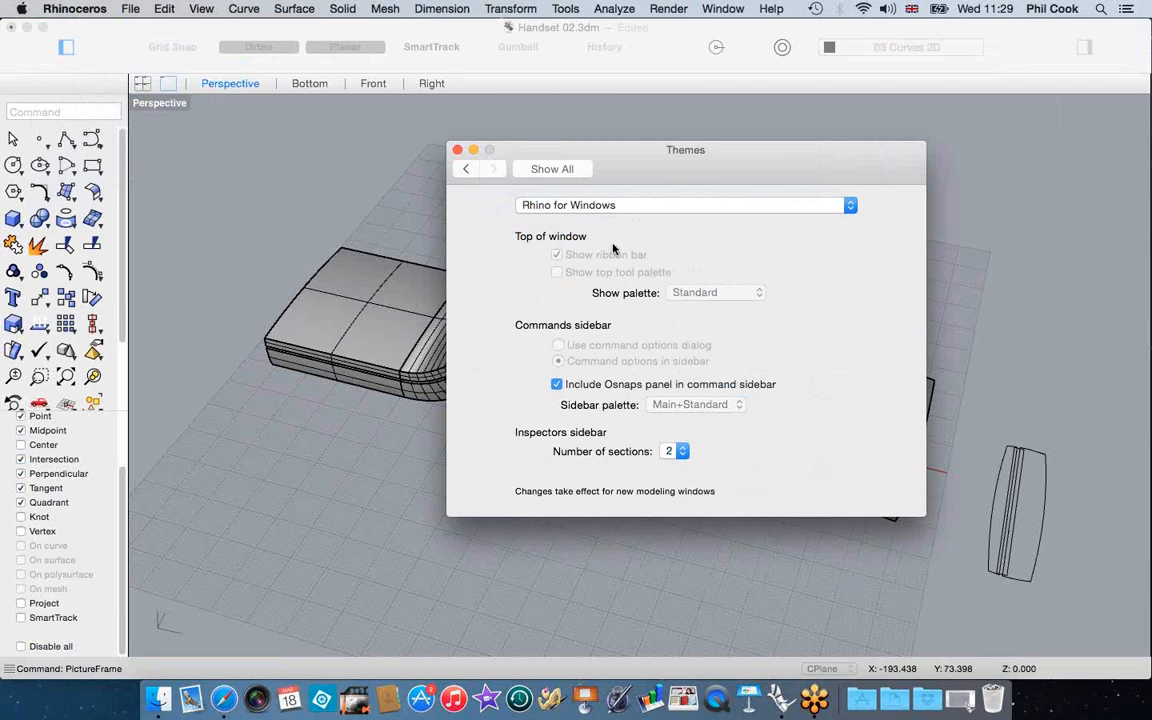
Create a new model to preview the Rhino for Windows theme, minimise its window and close the Themes preferences
click(128, 10)
click(142, 30)
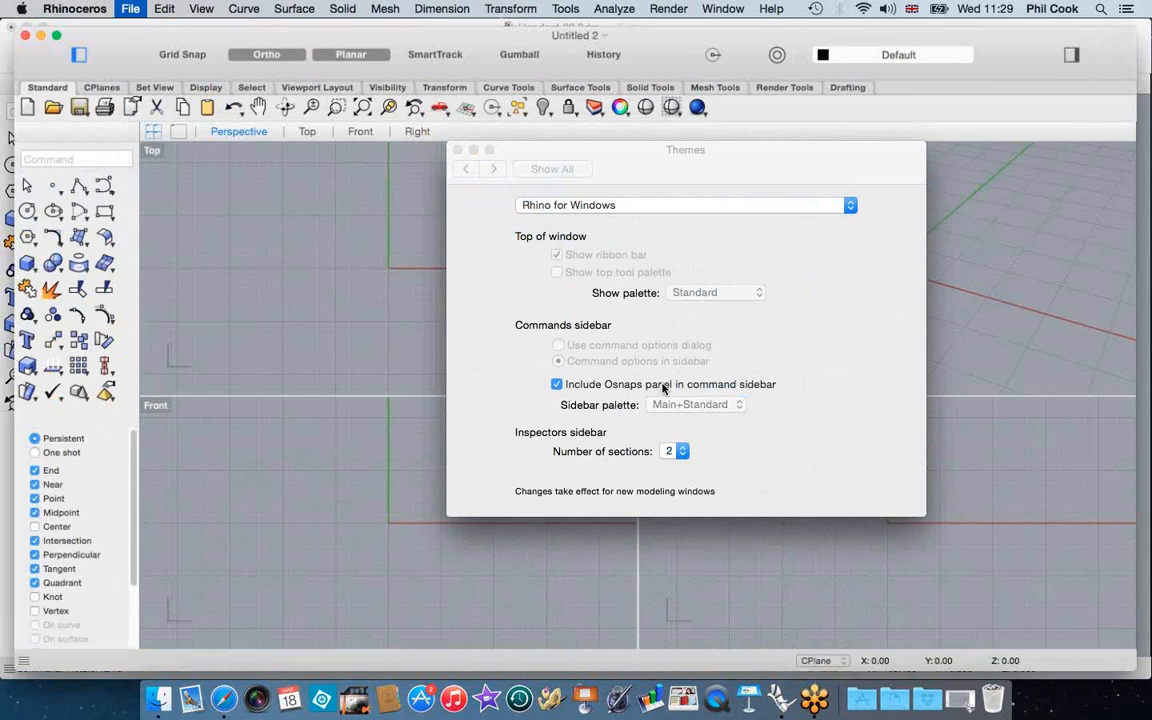
drag(522, 157, 392, 295)
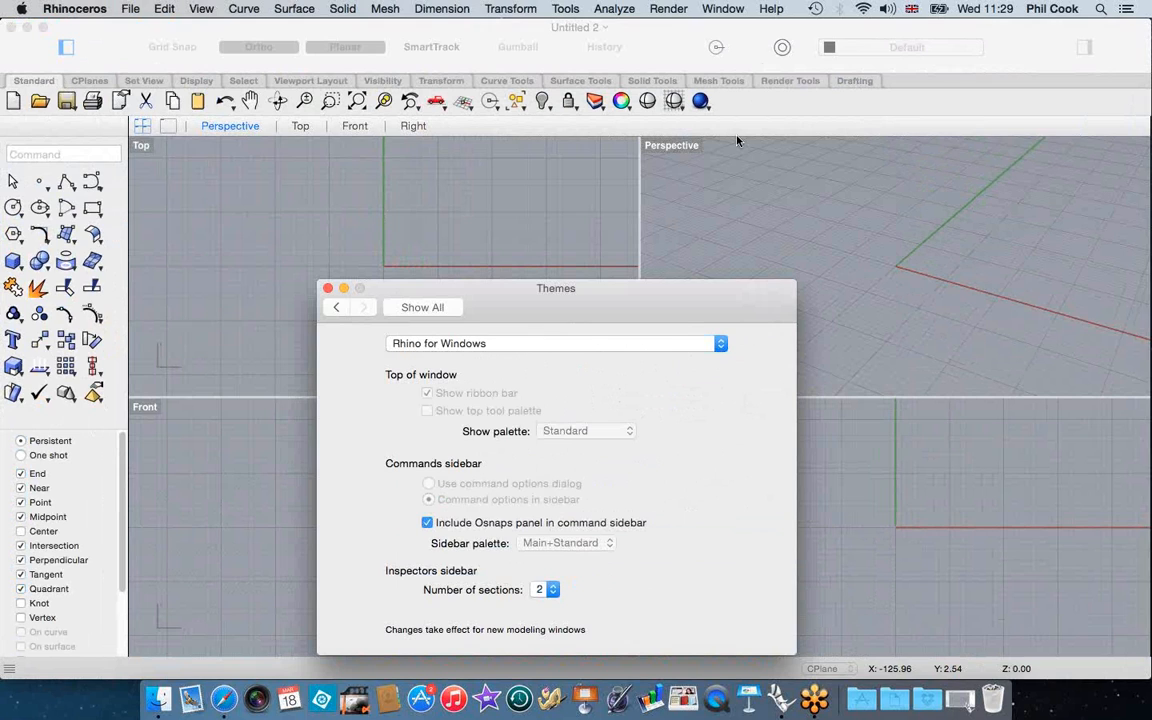
click(27, 28)
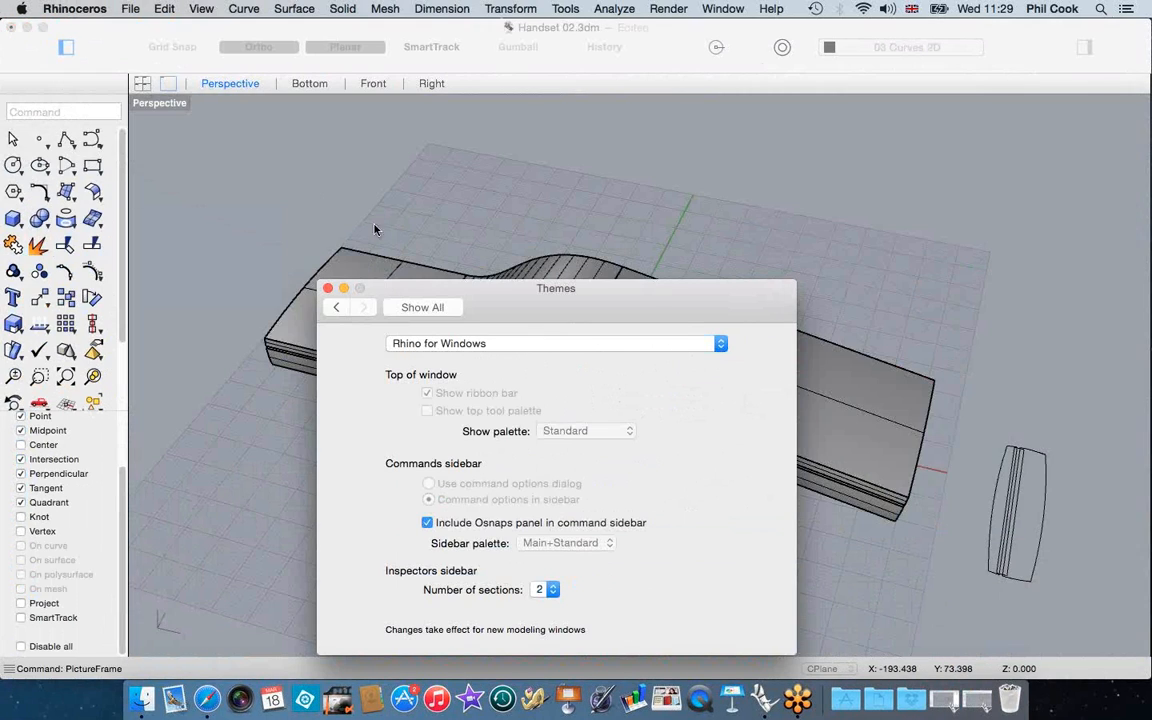
click(327, 289)
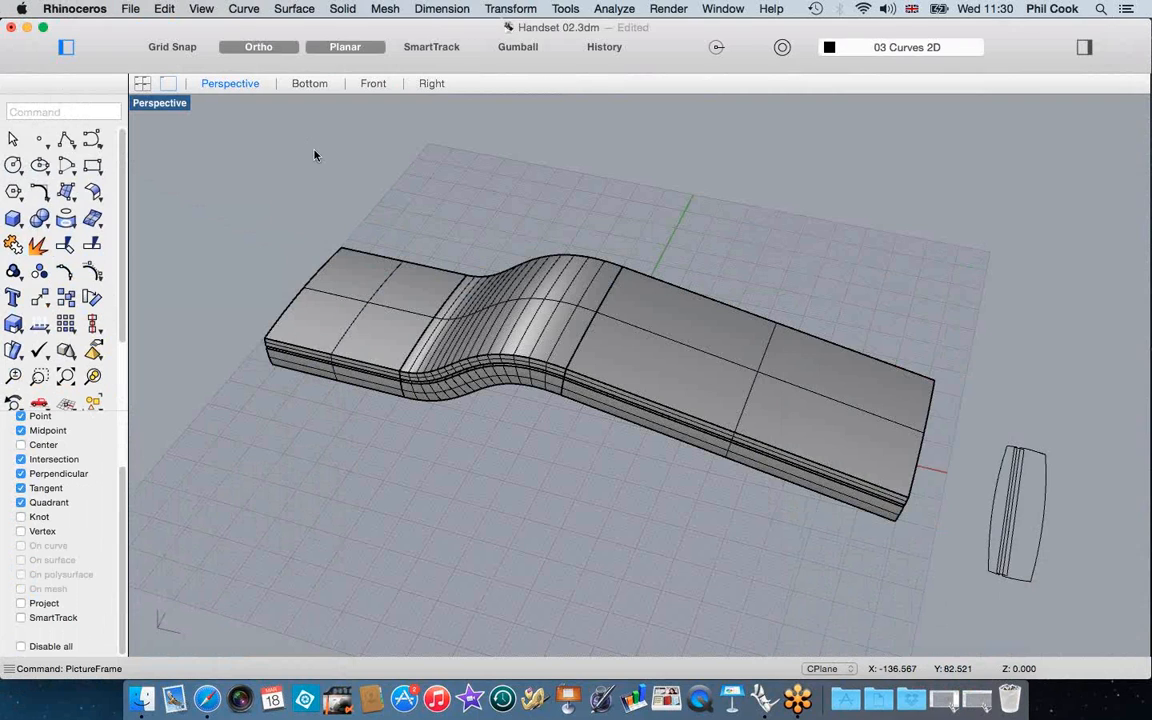
Switch to Finder and run the Splash images as a full-screen slideshow, advancing to the closing image 04 END.jpg
click(28, 28)
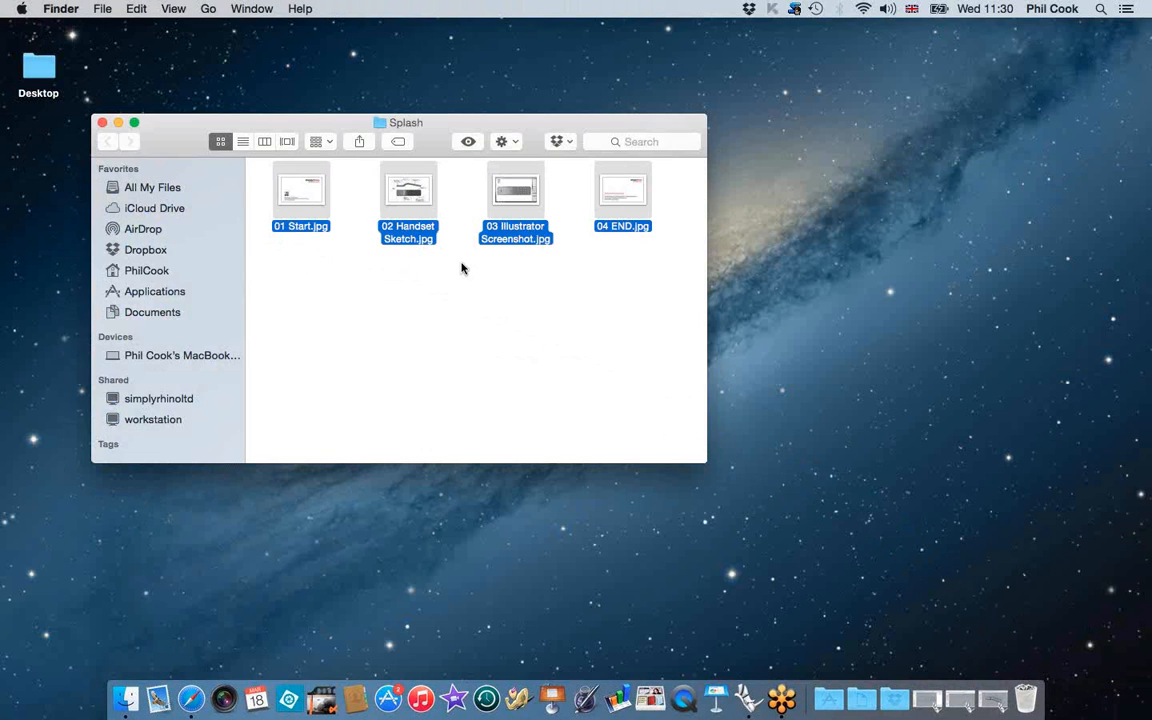
key(alt)
key(alt+space)
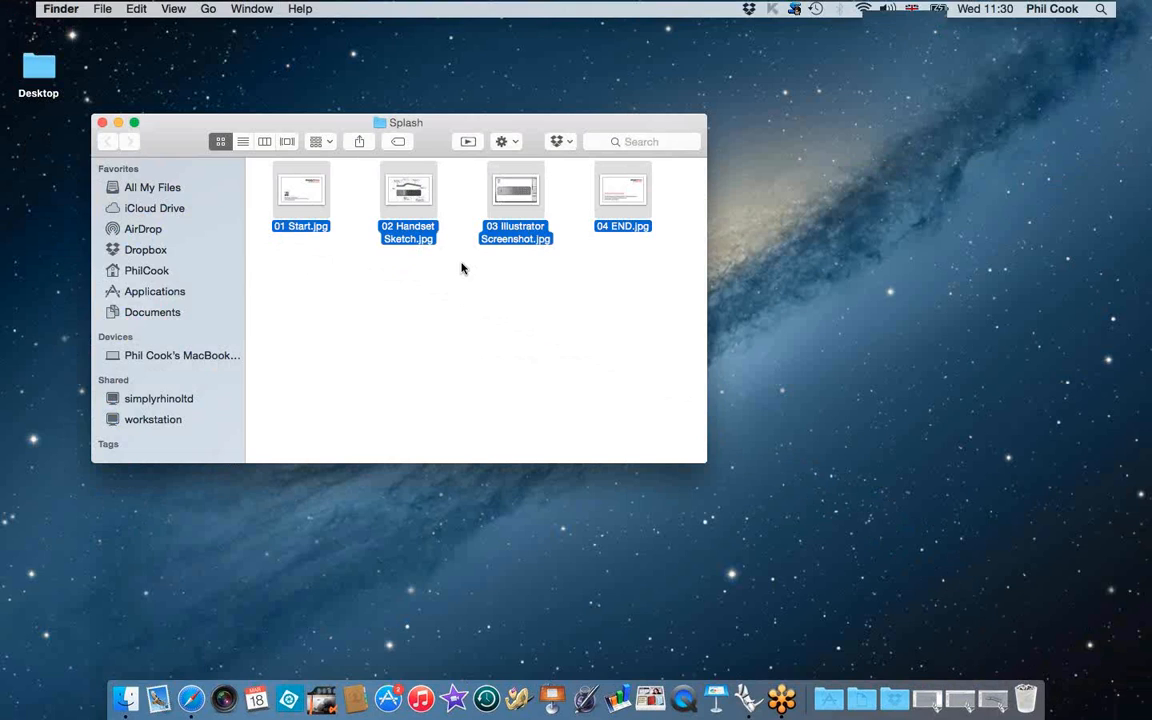
key(Right)
key(Right)
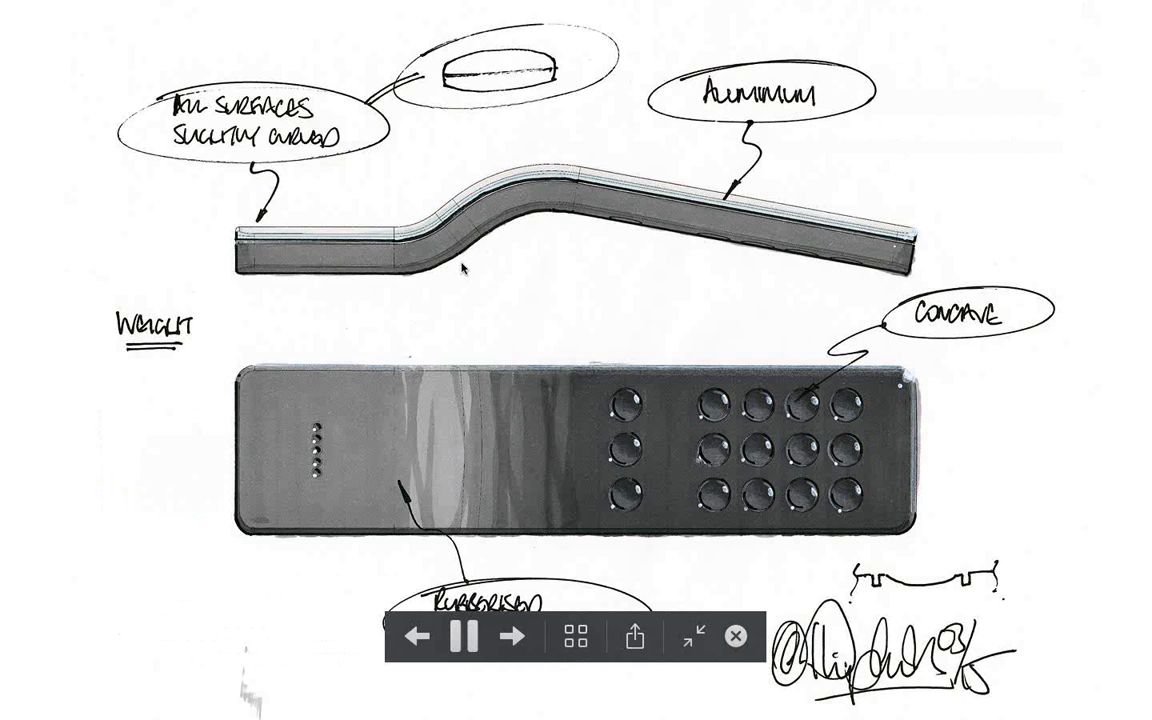
click(465, 637)
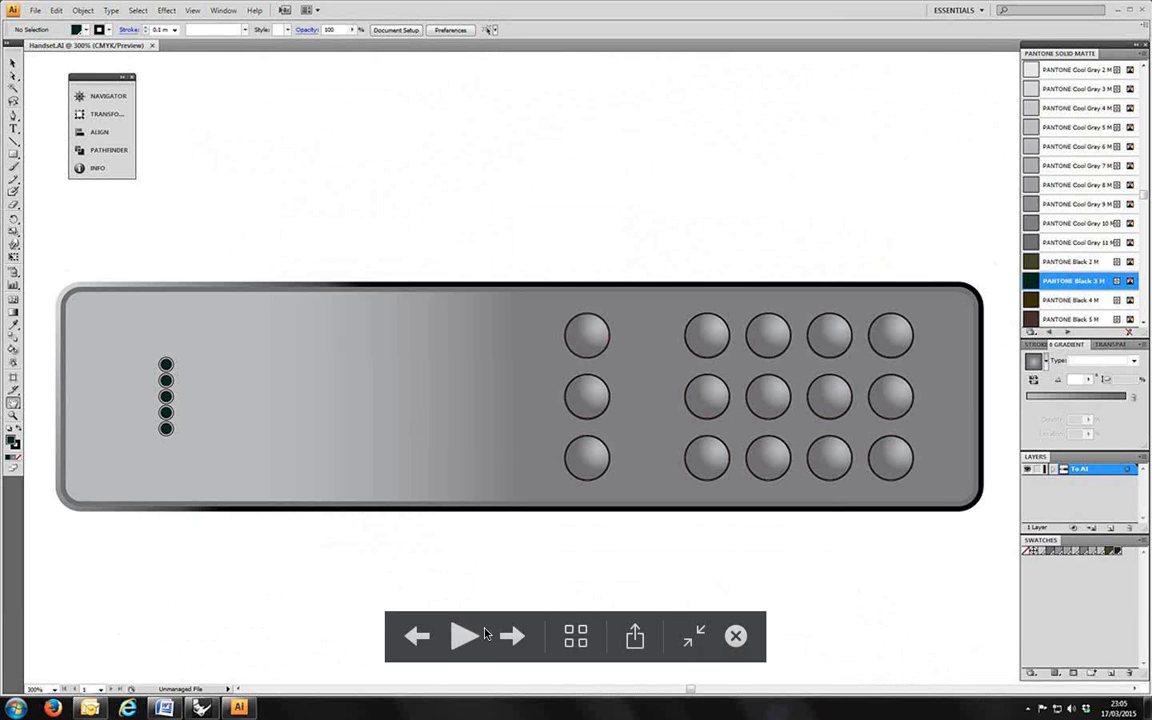
click(511, 636)
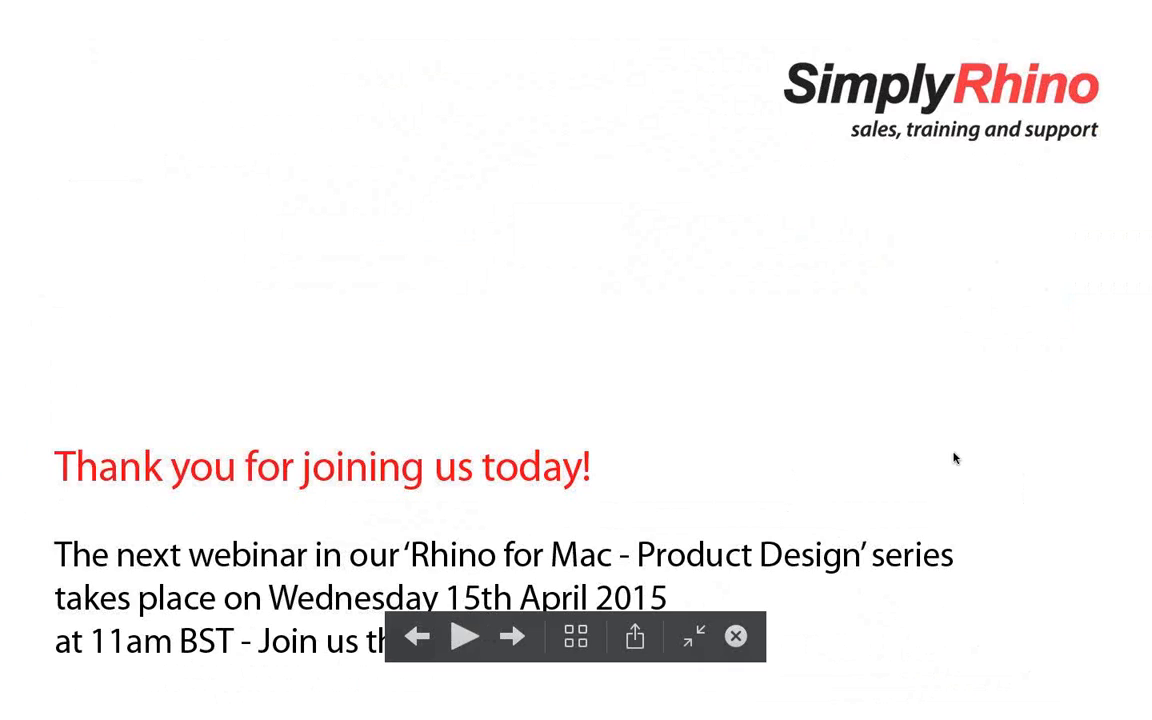